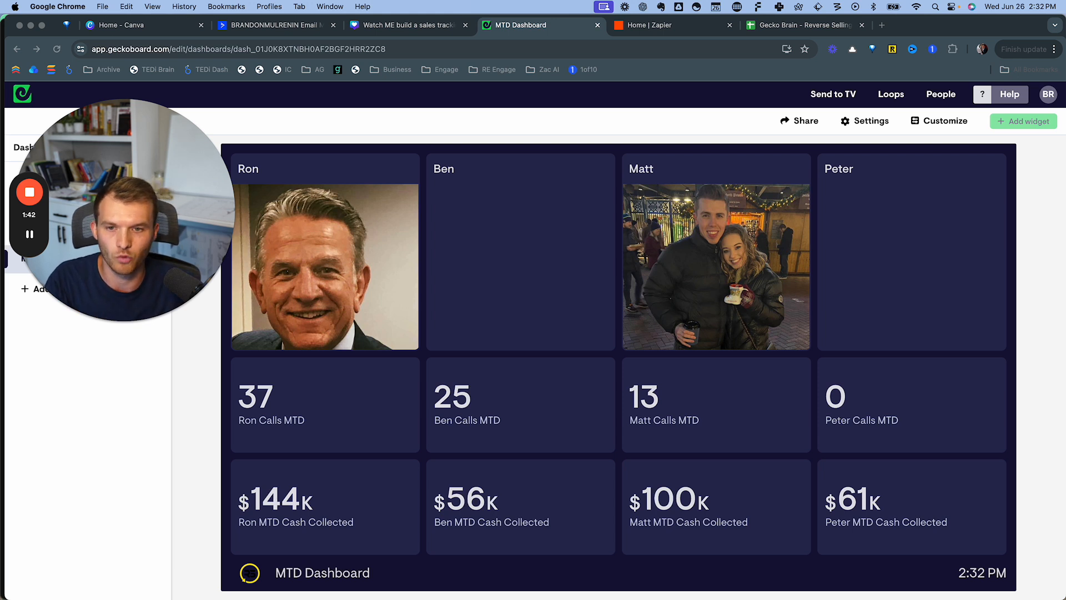
# - Switch to SmartSuite and open the dashboard of the Brain section
pyautogui.click(526, 581)
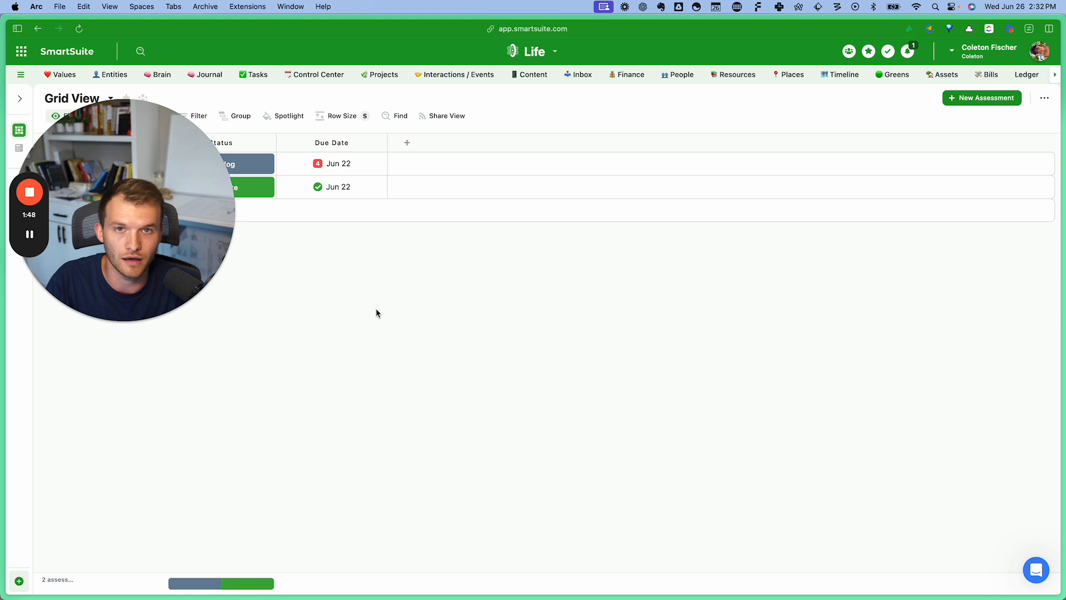
pyautogui.click(162, 74)
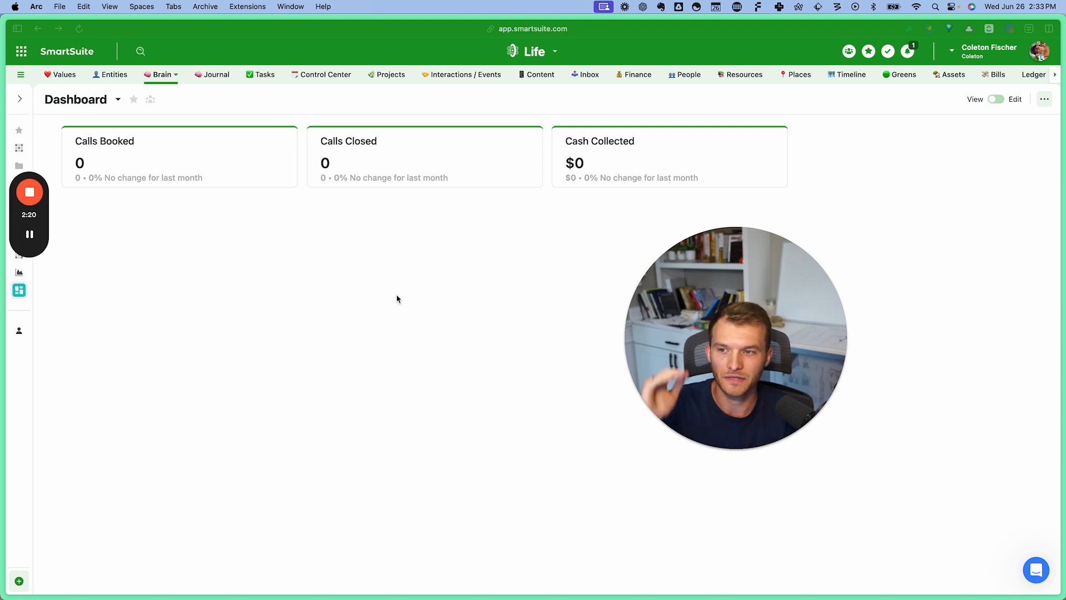
pyautogui.moveTo(22, 149); pyautogui.dragTo(105, 214)
# - Open the Dashboard view of the Journal section
pyautogui.click(217, 79)
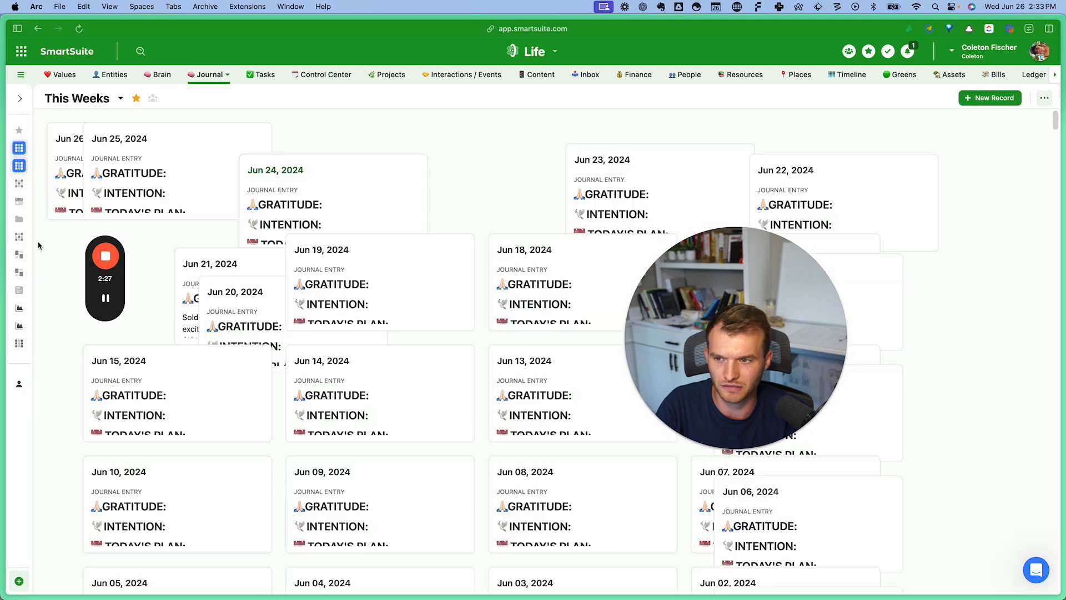
pyautogui.moveTo(31, 211)
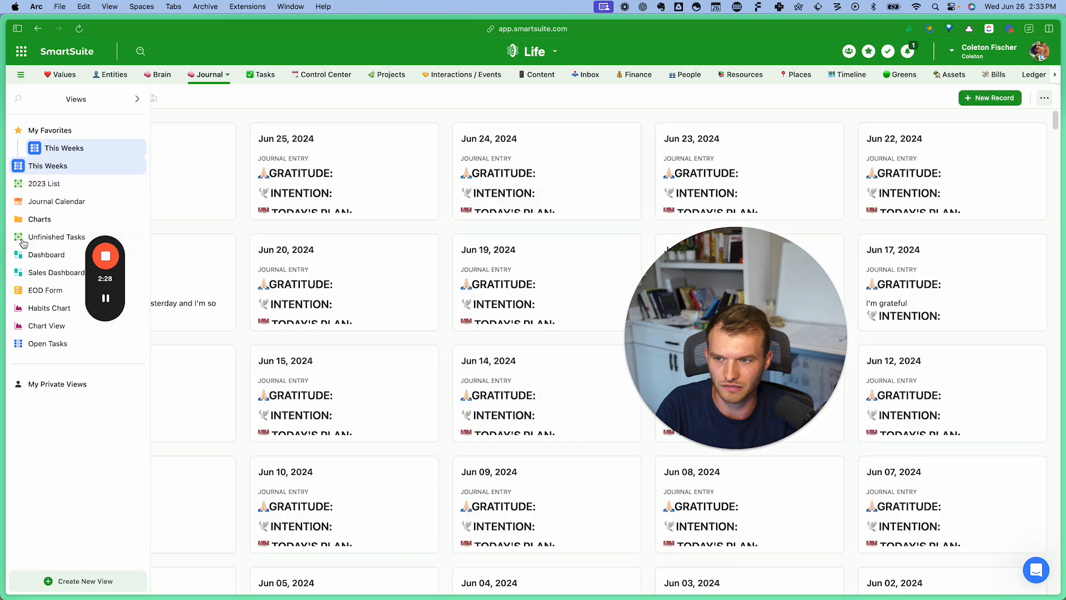
pyautogui.click(36, 271)
pyautogui.click(37, 255)
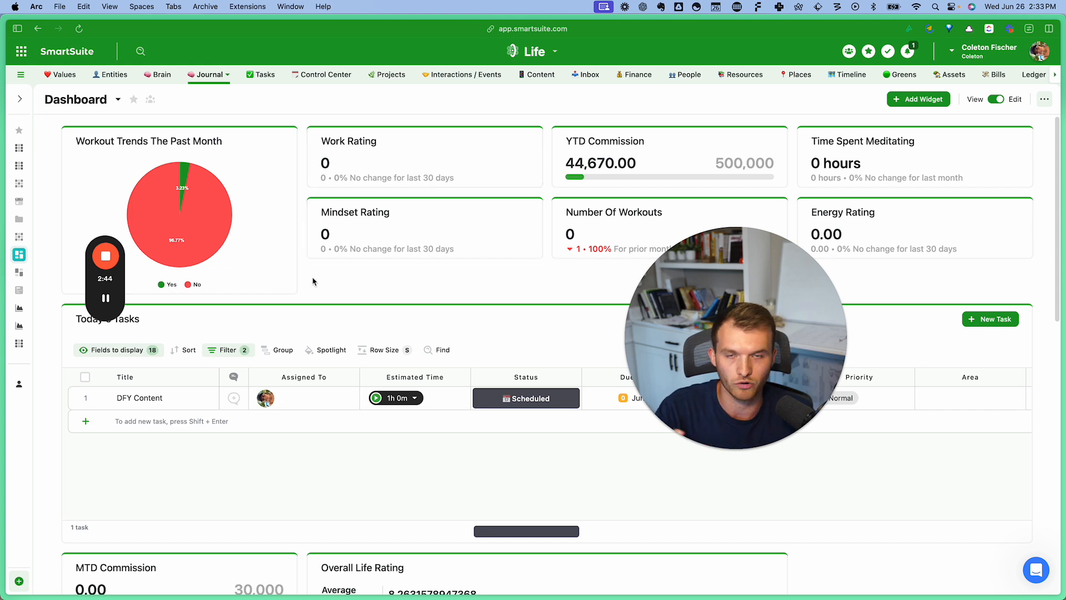
pyautogui.scroll(-1, 306, 280)
pyautogui.scroll(1, 307, 280)
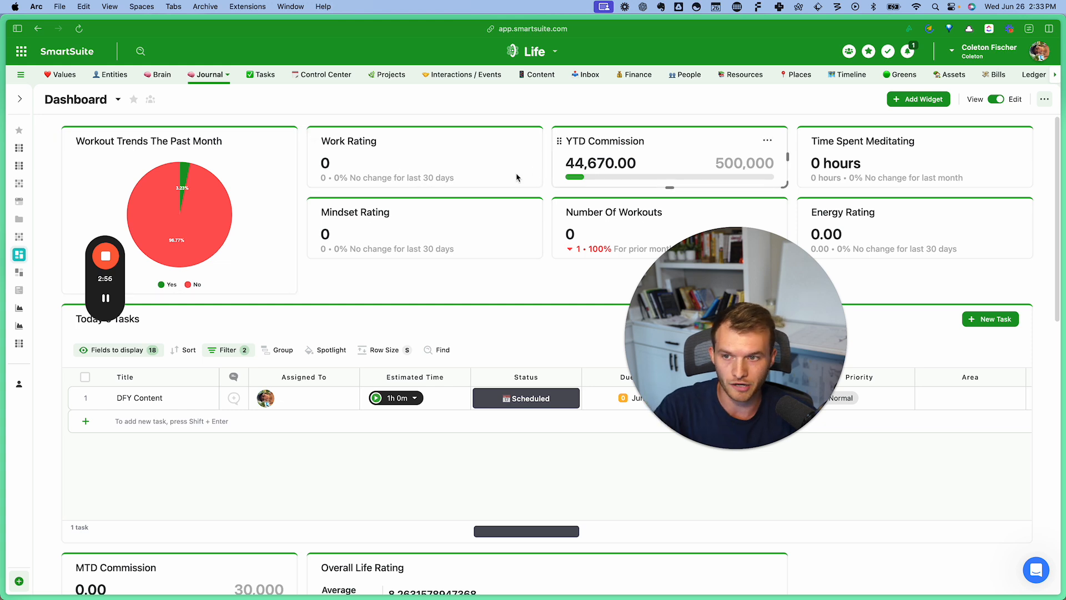
# - Inspect the records behind the Biceps bar in the Workouts By Type chart and close the list
pyautogui.scroll(-5, 307, 240)
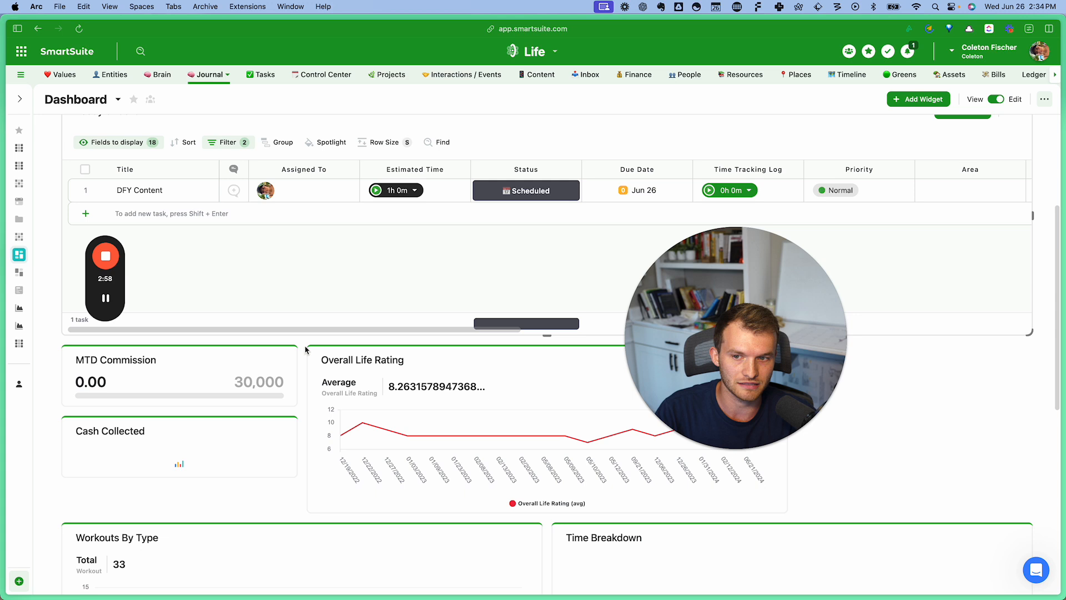
pyautogui.scroll(-3, 306, 349)
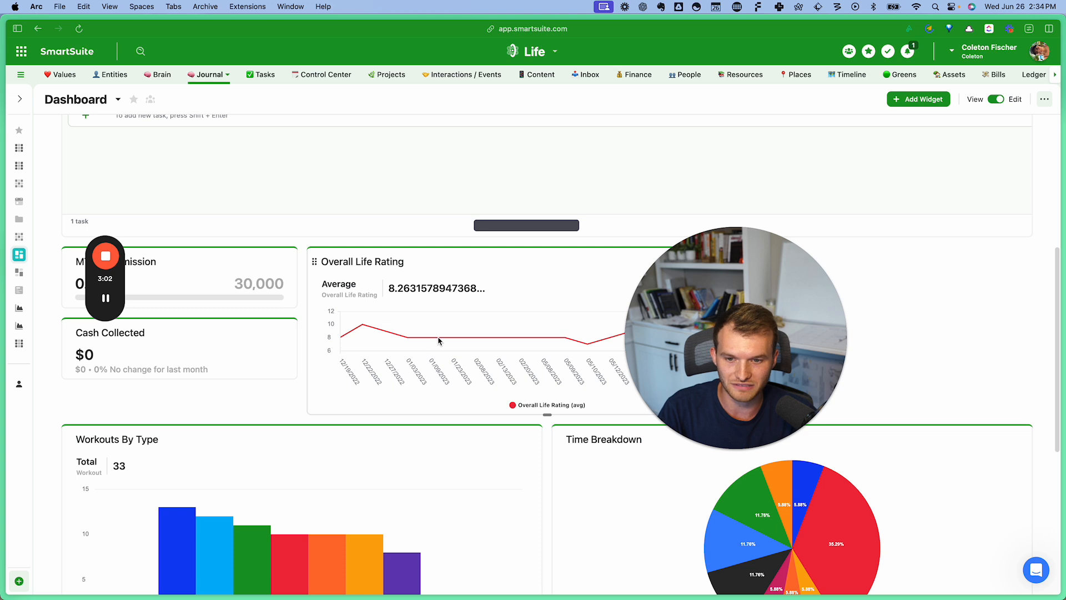
pyautogui.scroll(-3, 395, 394)
pyautogui.moveTo(161, 444)
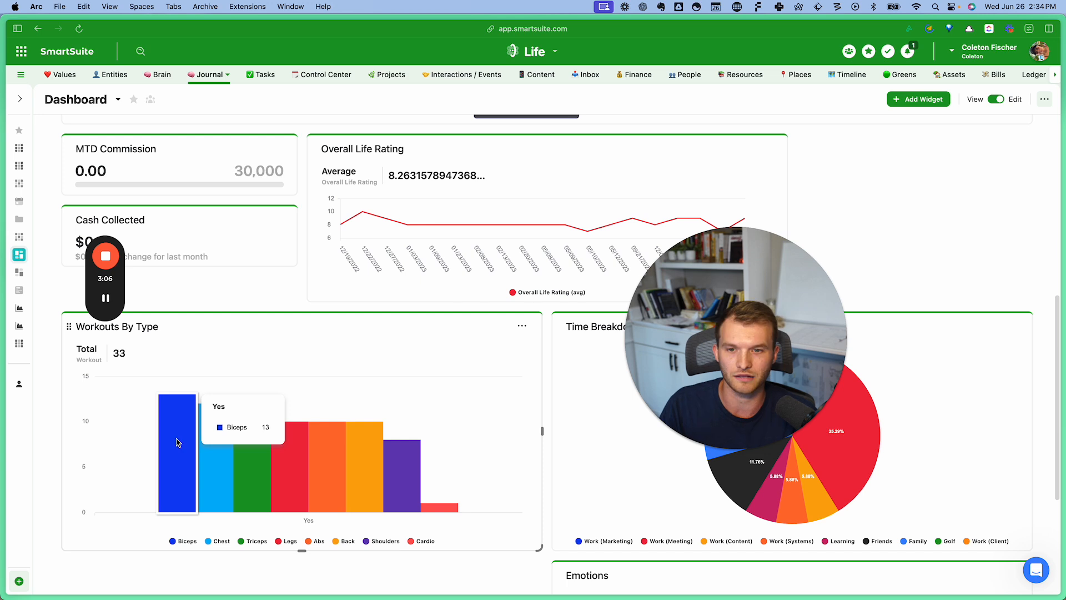
pyautogui.click(176, 444)
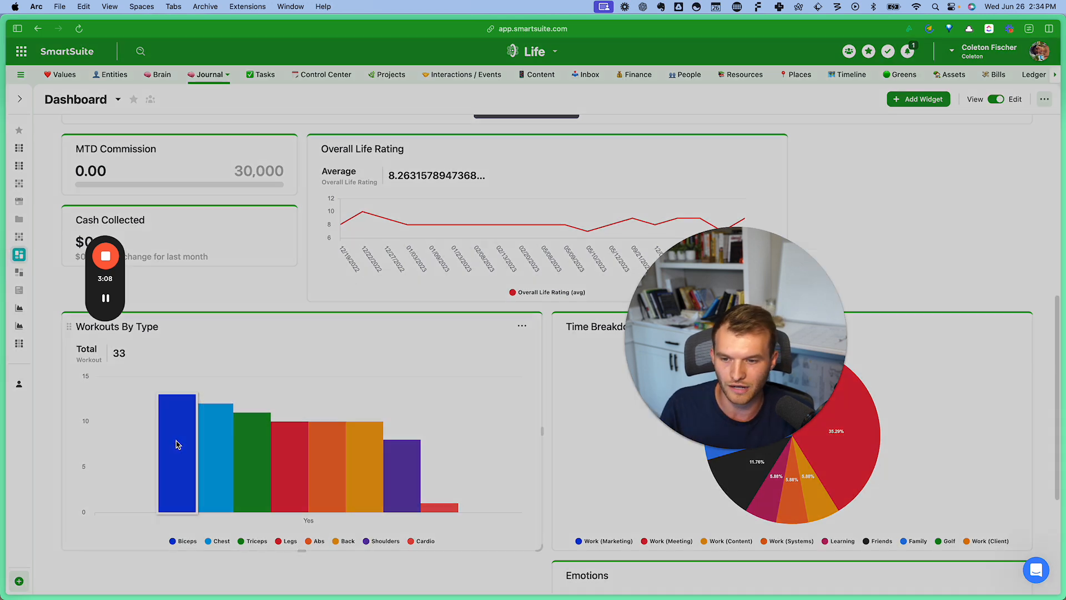
pyautogui.scroll(-2, 375, 248)
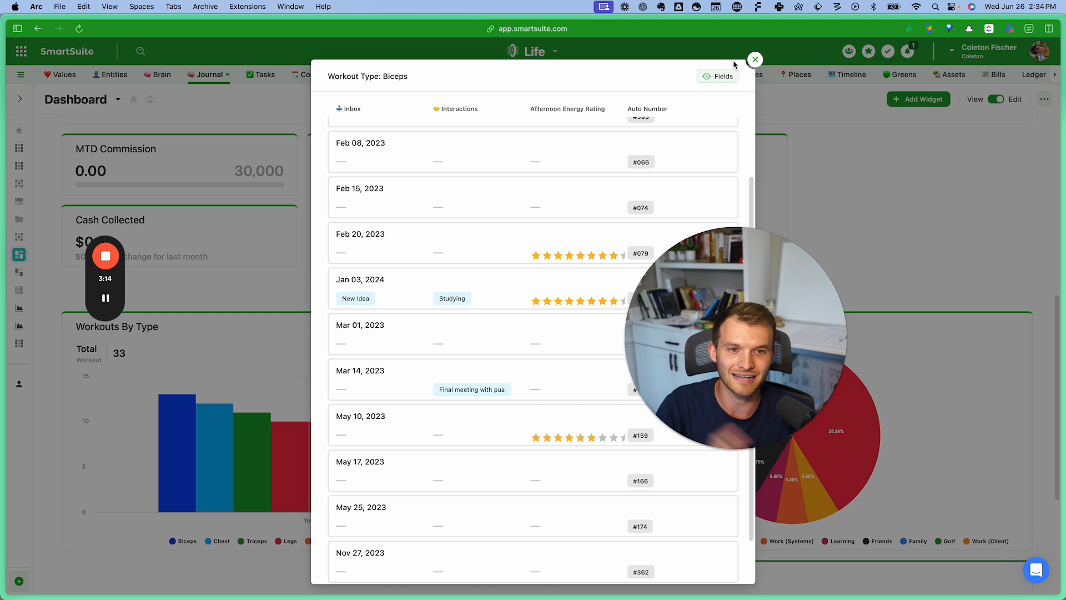
pyautogui.click(755, 59)
pyautogui.scroll(8, 375, 383)
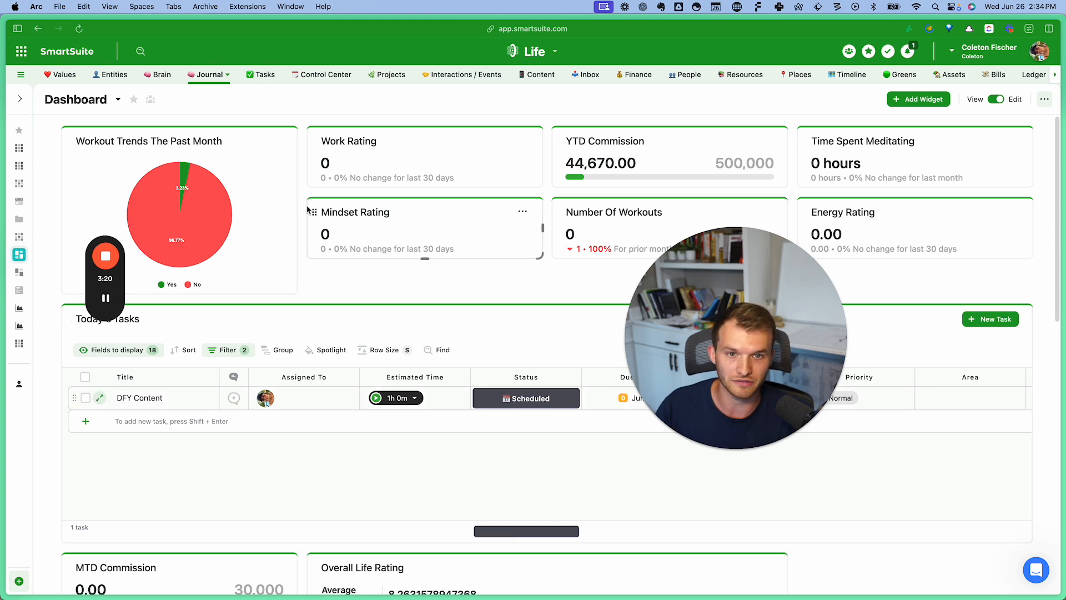
# - Return to Chrome and open the Gecko Brain - Reverse Selling spreadsheet
pyautogui.click(19, 33)
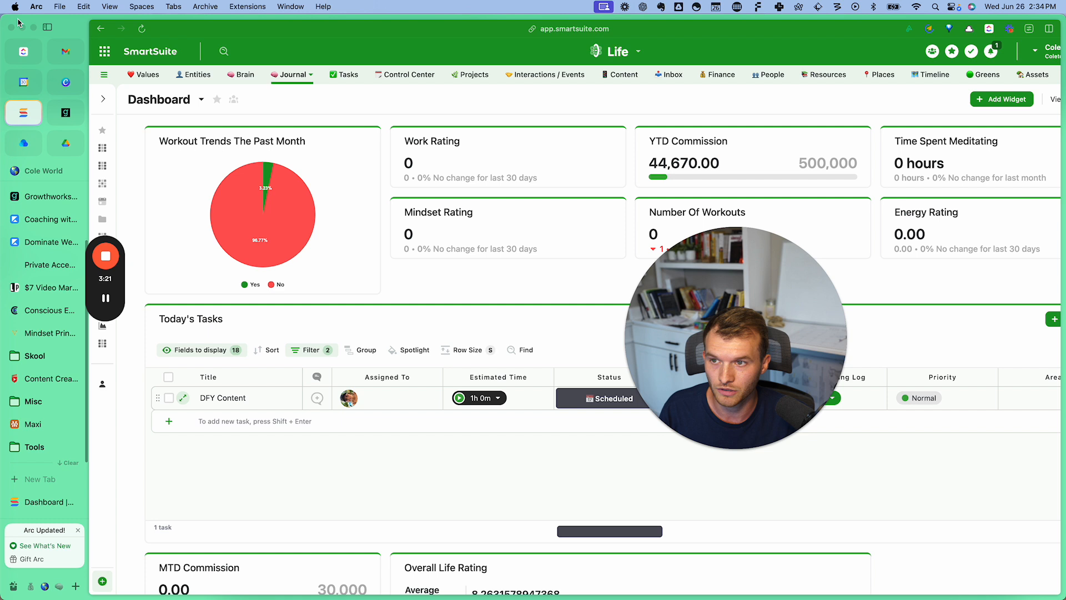
pyautogui.click(29, 29)
pyautogui.moveTo(687, 275); pyautogui.dragTo(69, 419)
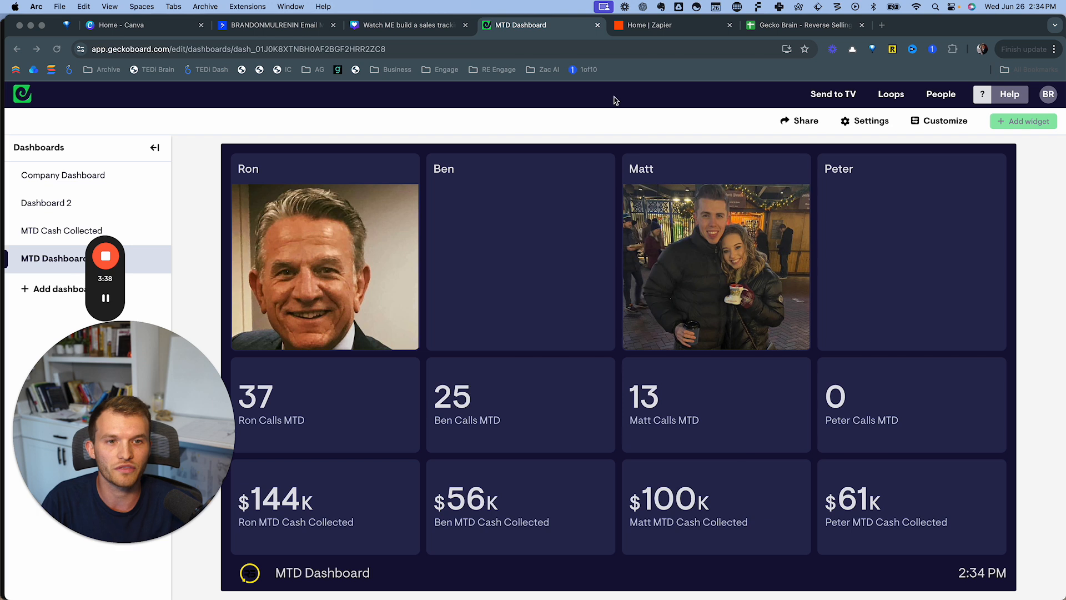
pyautogui.click(777, 27)
pyautogui.moveTo(125, 436); pyautogui.dragTo(932, 359)
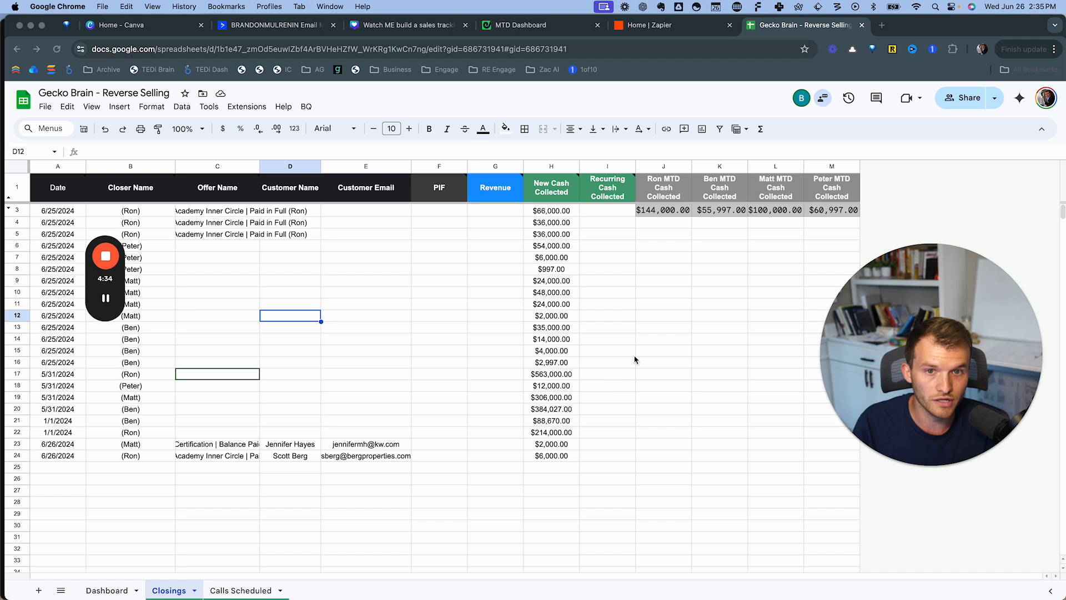
# - Switch to Zapier and open the list of all Zaps
pyautogui.click(676, 29)
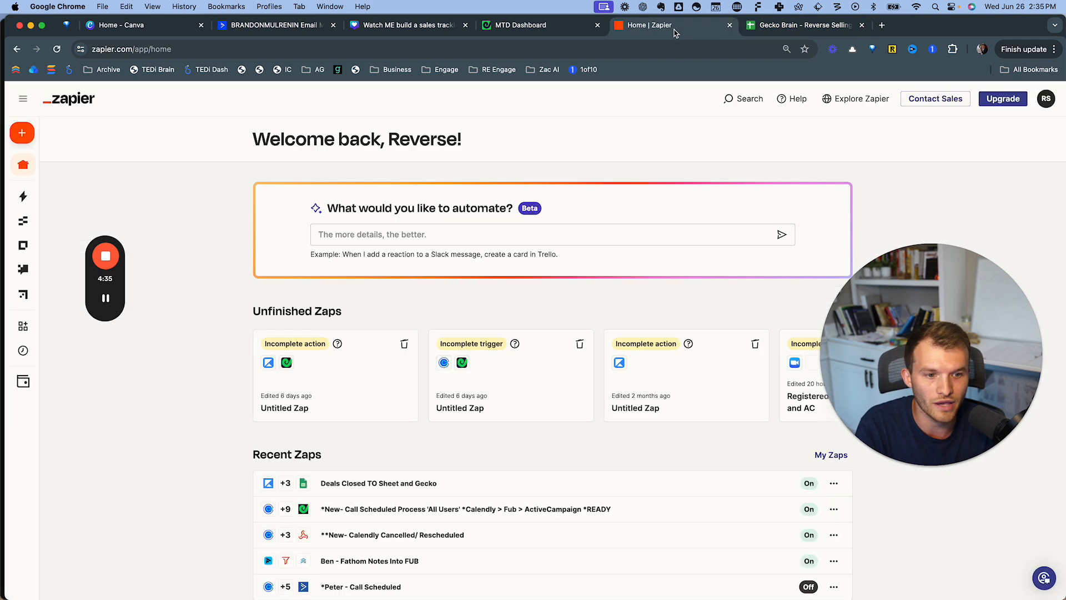
pyautogui.moveTo(24, 198)
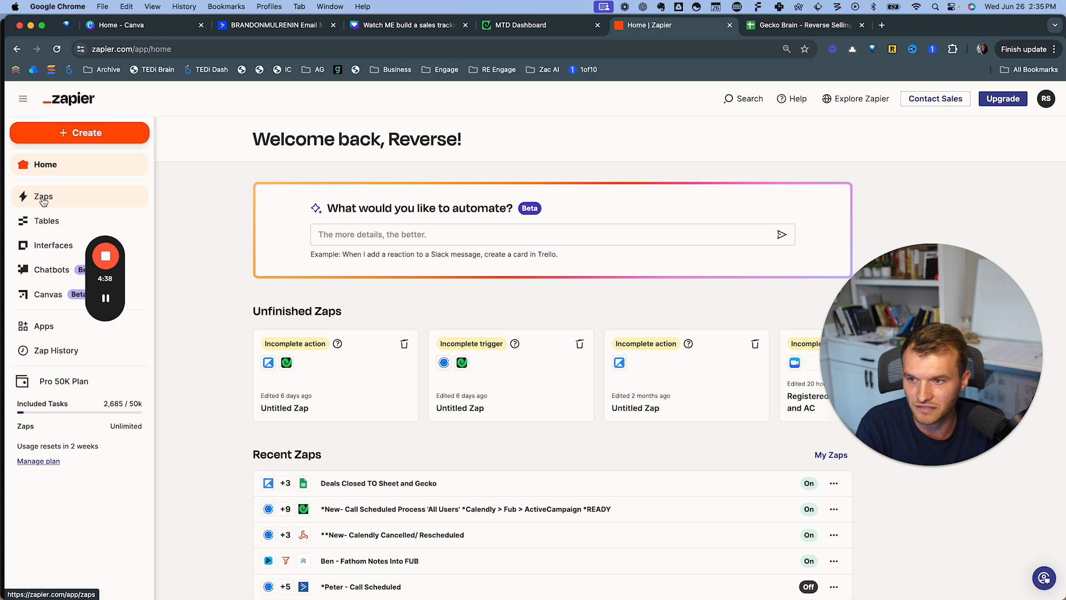
pyautogui.click(44, 199)
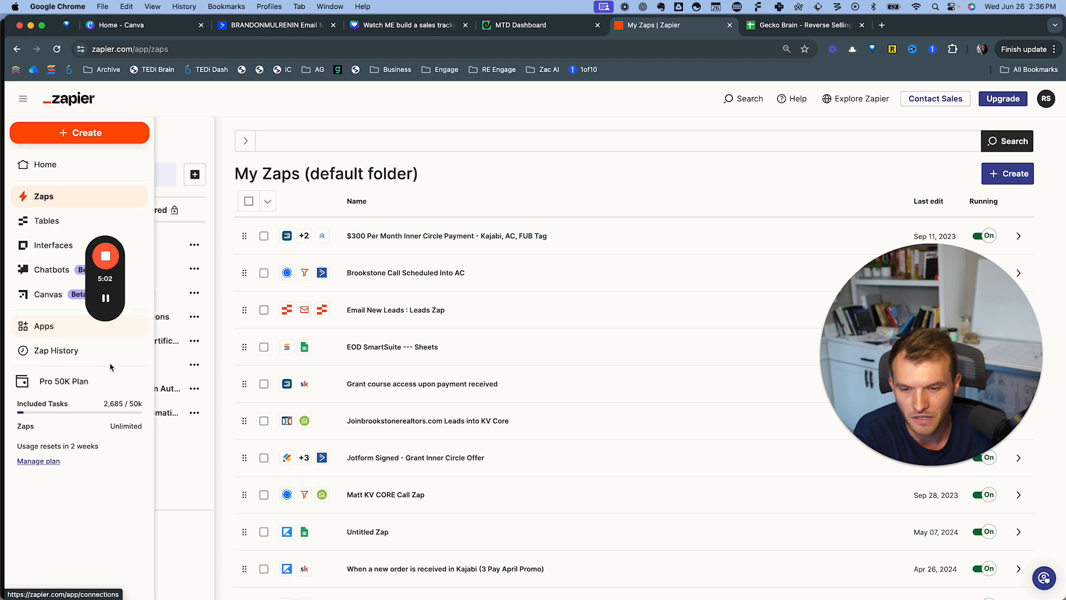
# - Open the Sales *New Team Automations folder and look through its Zaps
pyautogui.click(134, 388)
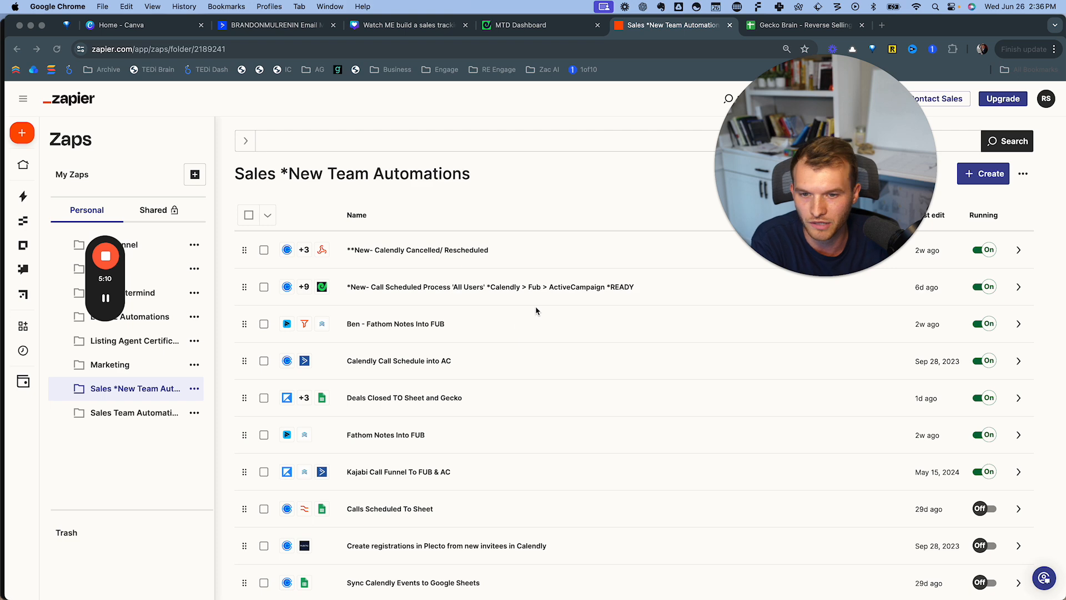
pyautogui.scroll(-5, 536, 309)
pyautogui.scroll(5, 543, 317)
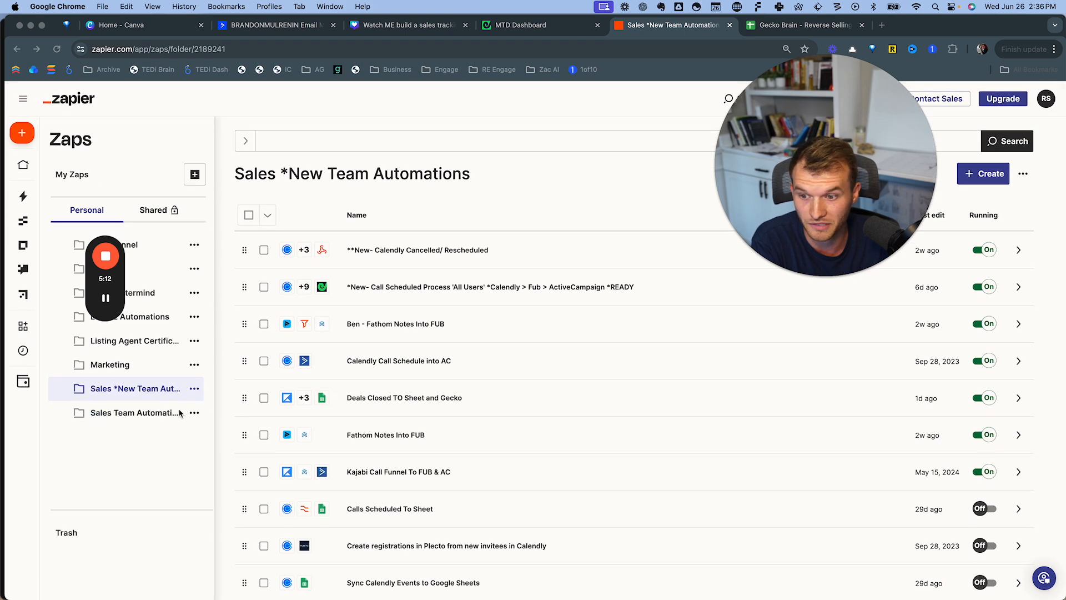
pyautogui.scroll(-5, 522, 433)
pyautogui.scroll(5, 578, 436)
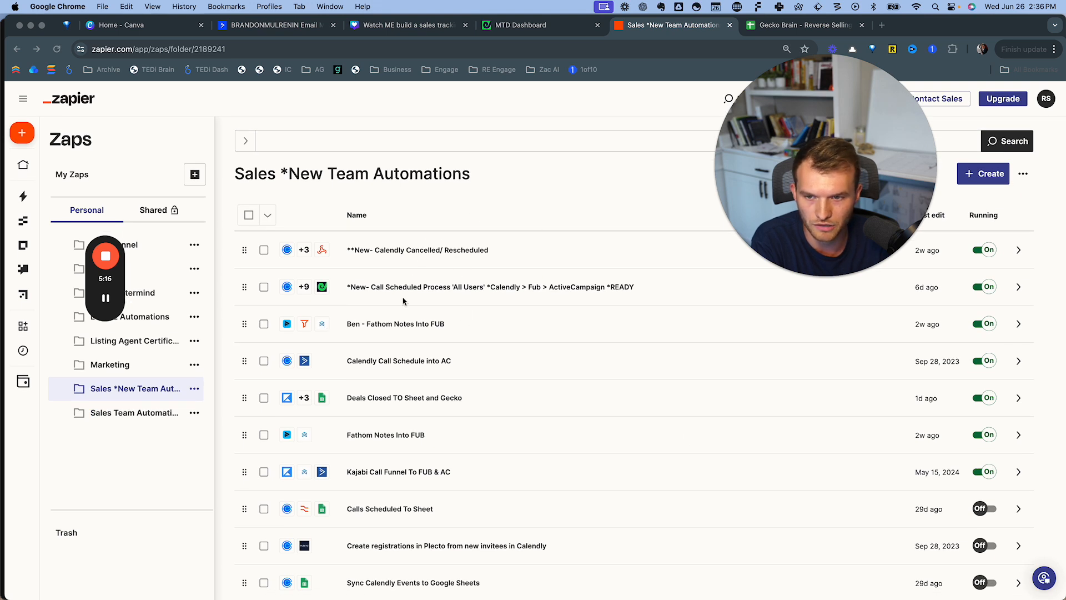
pyautogui.scroll(-5, 401, 399)
pyautogui.scroll(5, 389, 400)
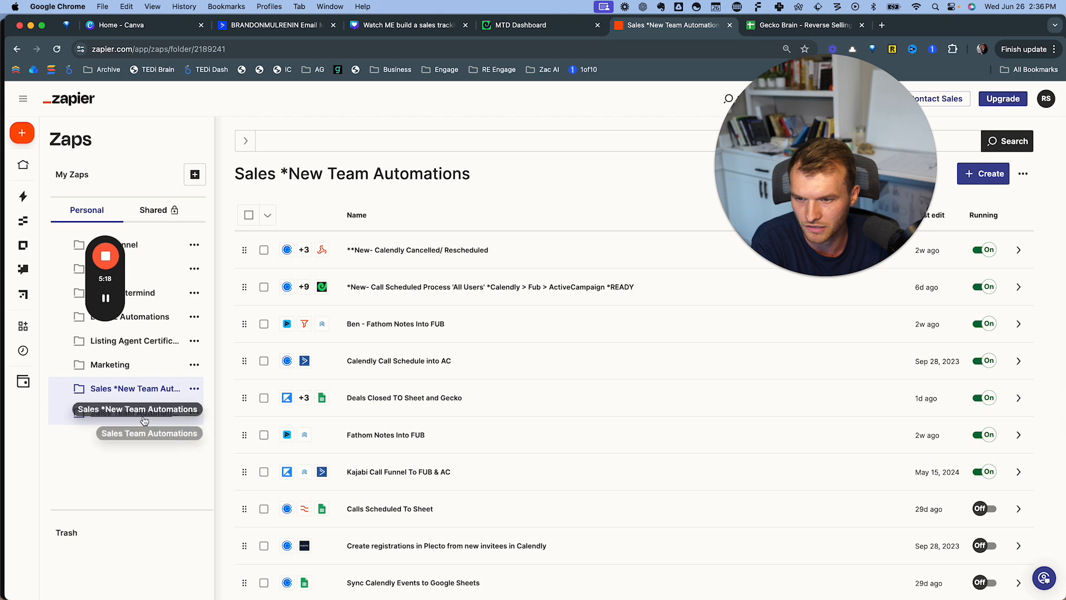
# - Open the Sales Team Automations folder and look through its Zaps
pyautogui.click(144, 416)
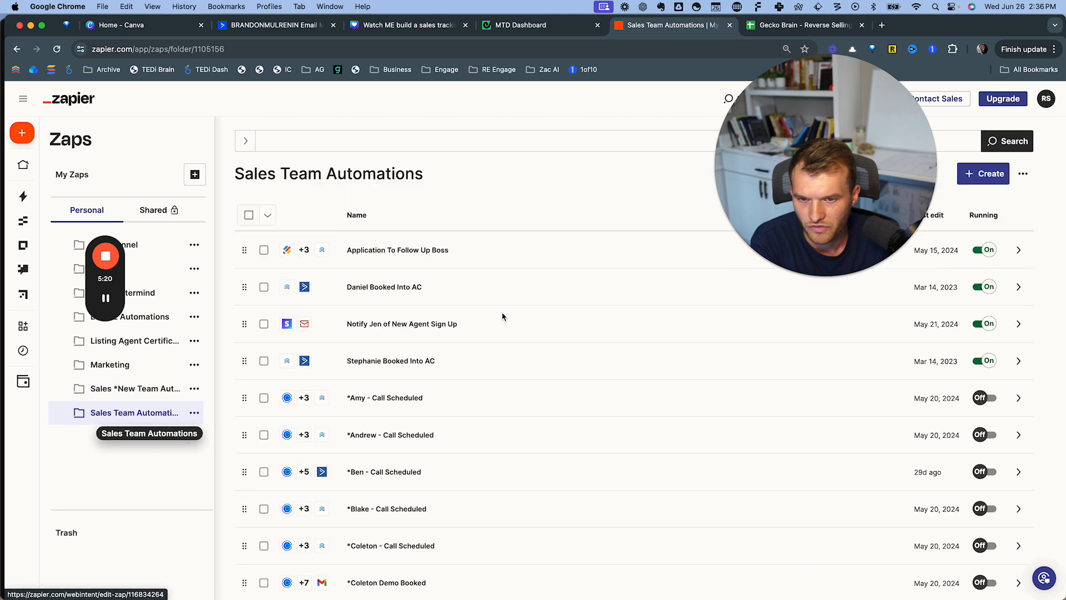
pyautogui.scroll(-1, 502, 295)
pyautogui.scroll(-10, 500, 308)
pyautogui.scroll(12, 500, 314)
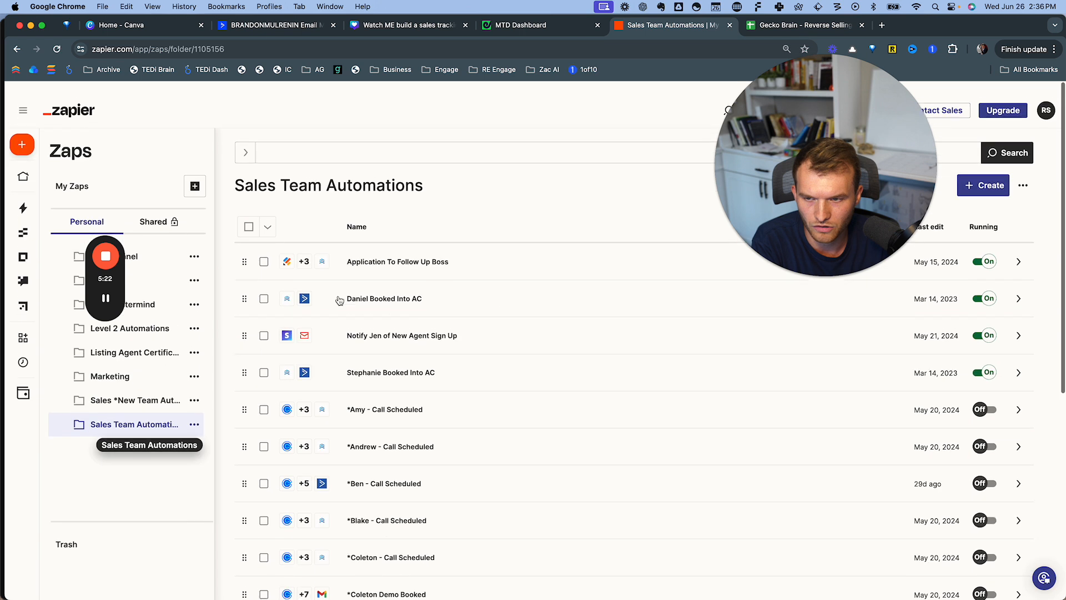
pyautogui.moveTo(106, 216); pyautogui.dragTo(273, 84)
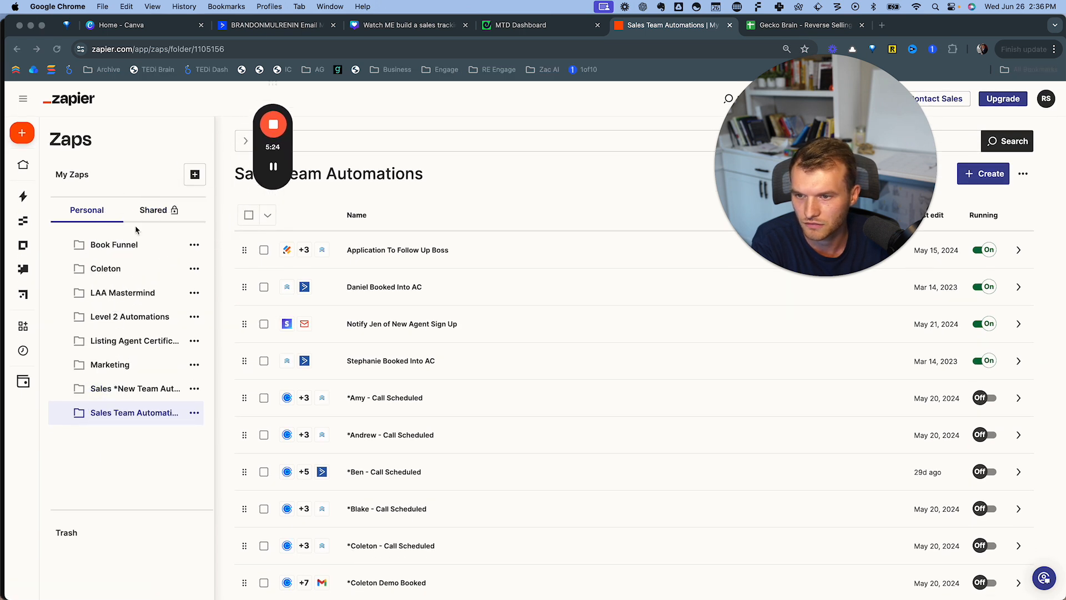
# - Go back to the default My Zaps folder and open the last Kajabi new-order Zap labelled PIF
pyautogui.click(39, 202)
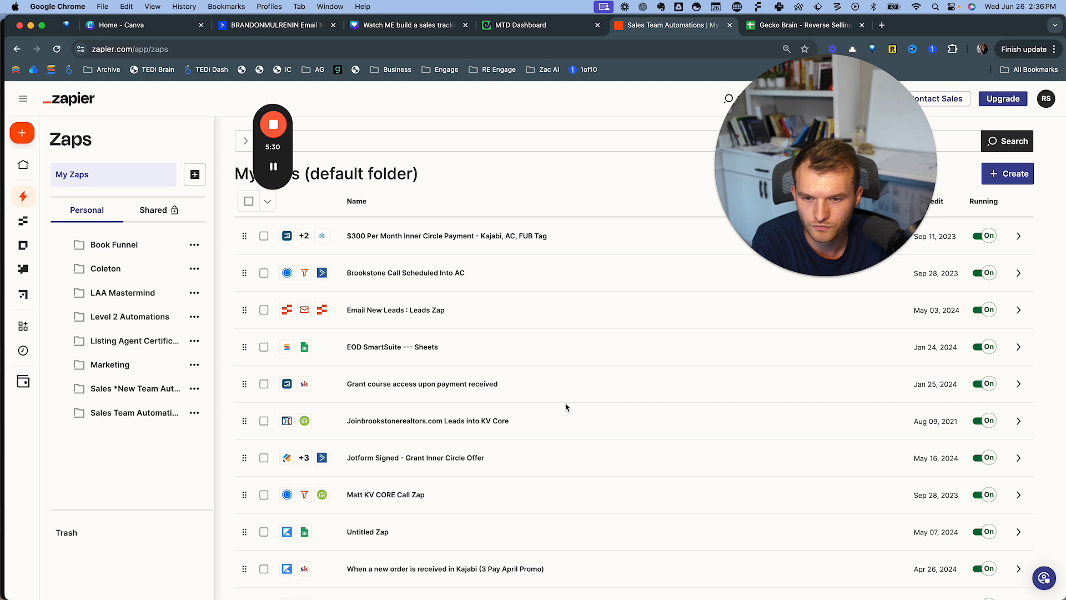
pyautogui.scroll(-5, 566, 408)
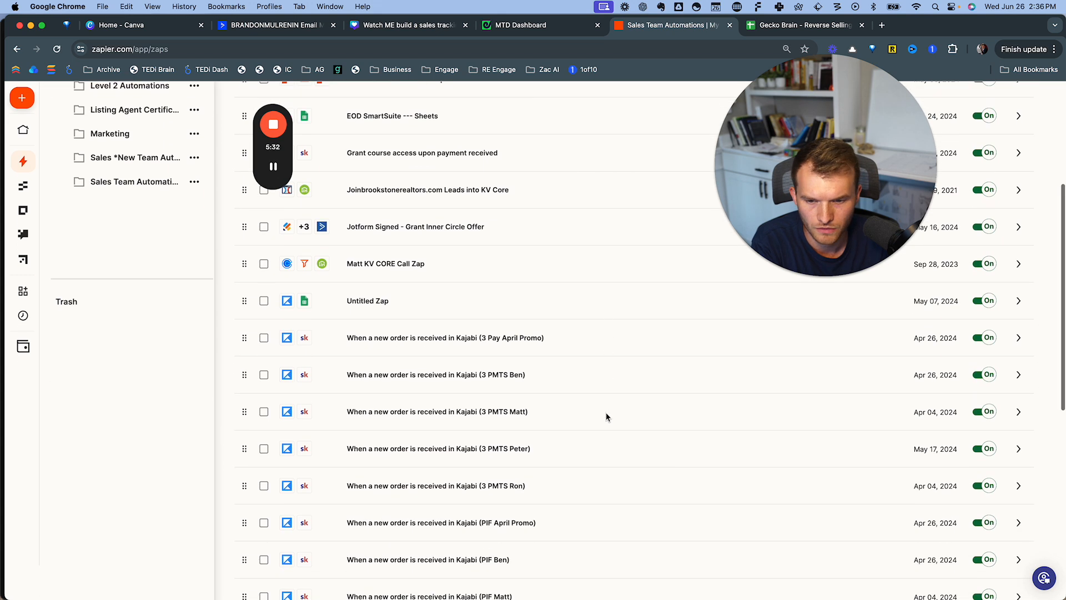
pyautogui.scroll(-3, 607, 416)
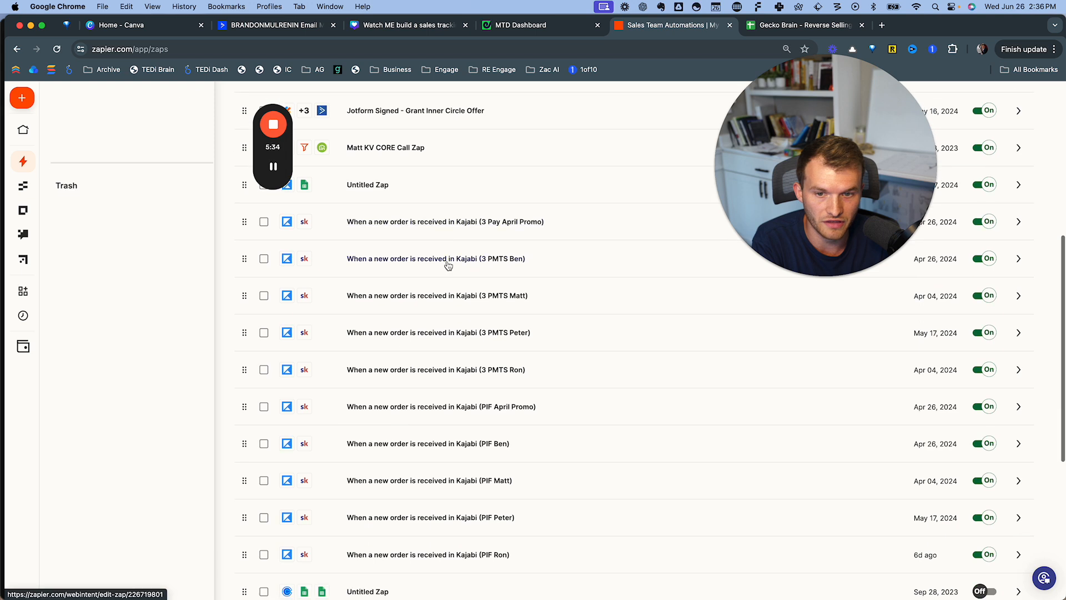
pyautogui.scroll(-1, 461, 345)
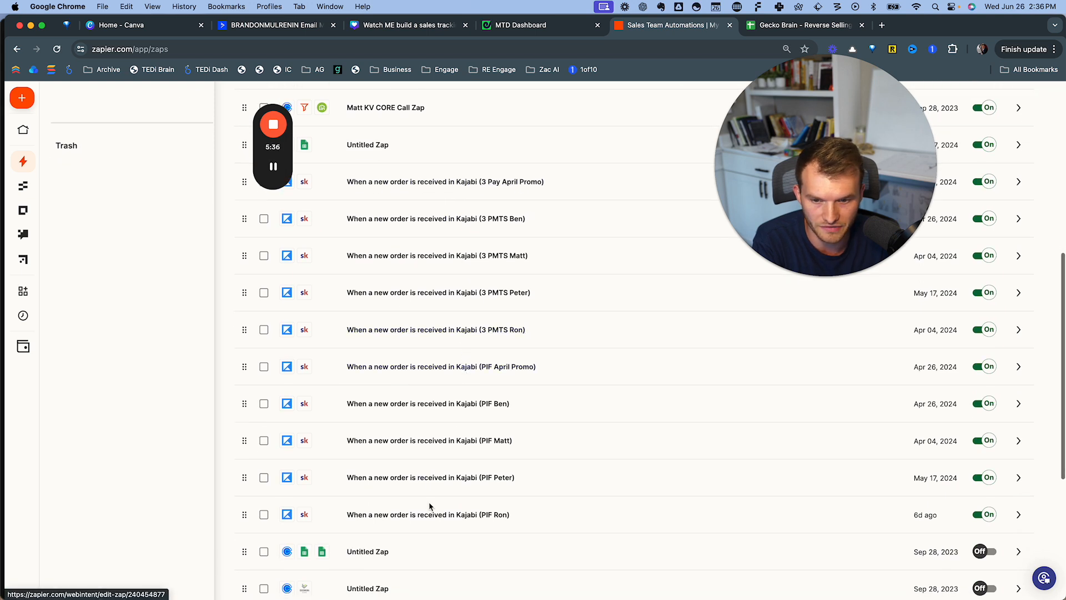
pyautogui.scroll(-1, 431, 507)
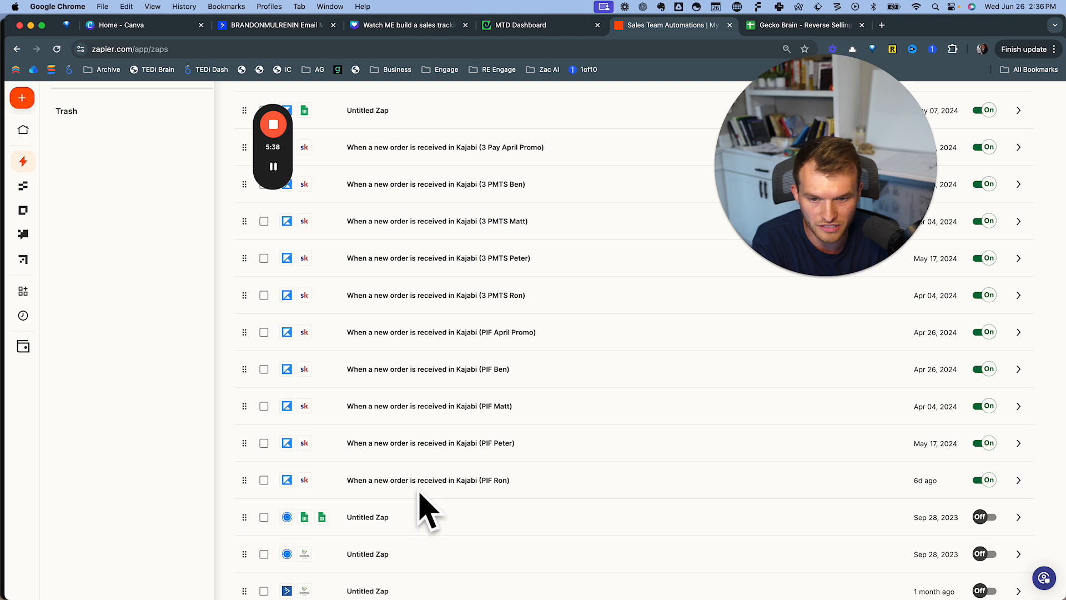
pyautogui.click(437, 481)
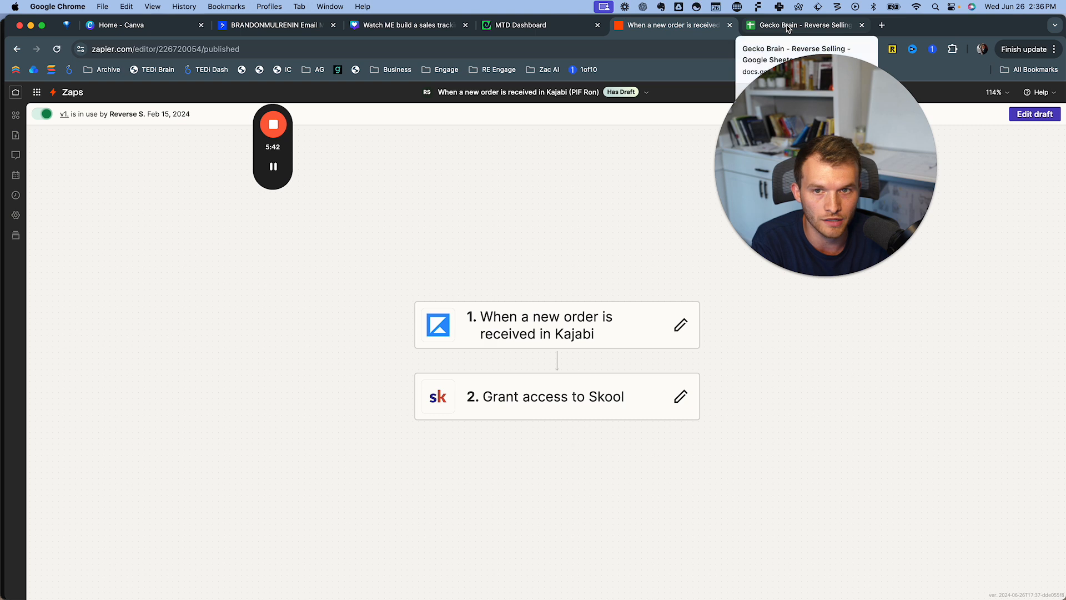
# - Leave the Kajabi order Zap and look back through the default My Zaps list
pyautogui.click(17, 49)
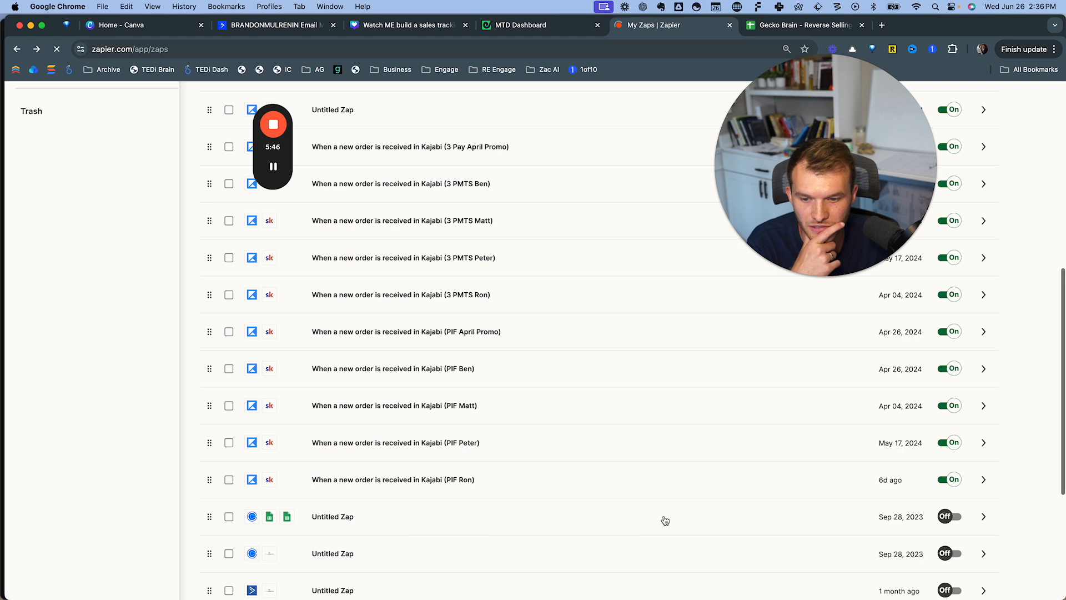
pyautogui.scroll(2, 526, 505)
pyautogui.scroll(5, 527, 507)
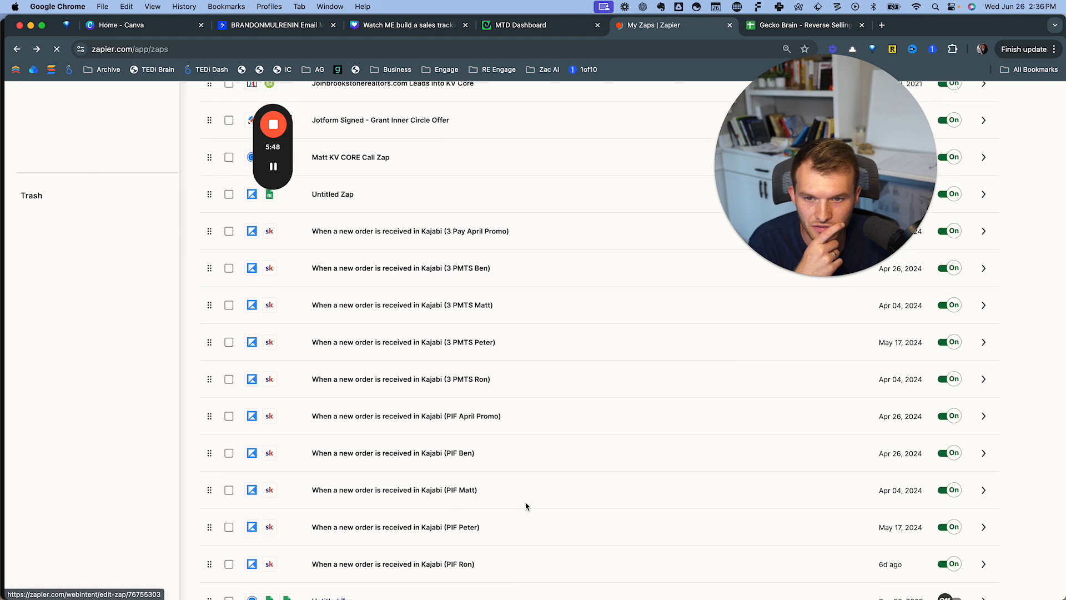
pyautogui.scroll(2, 526, 506)
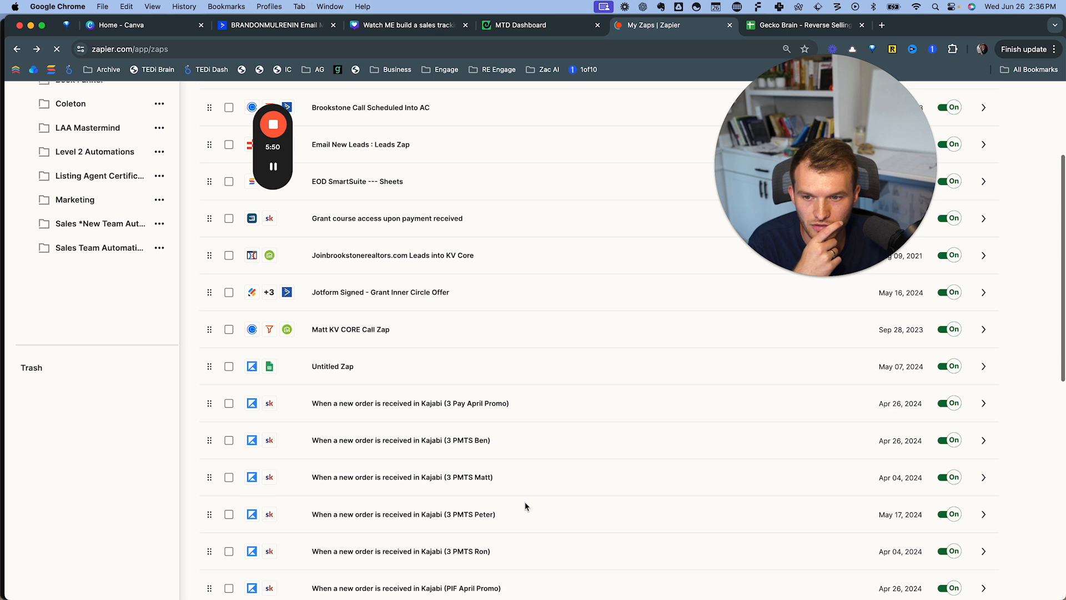
pyautogui.scroll(4, 453, 384)
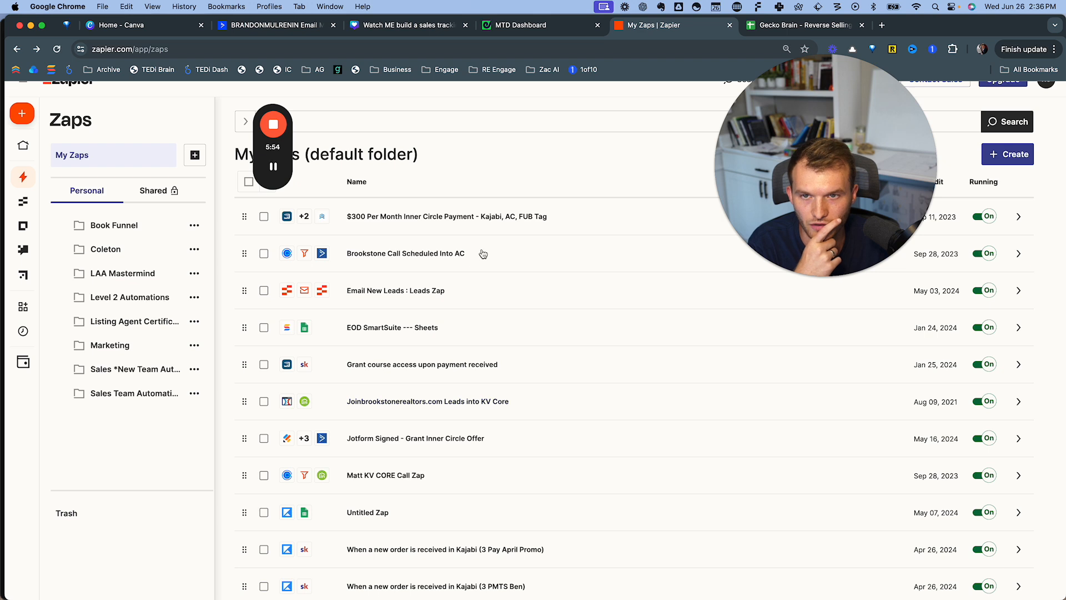
# - Open the Deals Closed TO Sheet and Gecko Zap from the Sales *New Team Automations folder and view its Kajabi New Payment trigger
pyautogui.moveTo(490, 598)
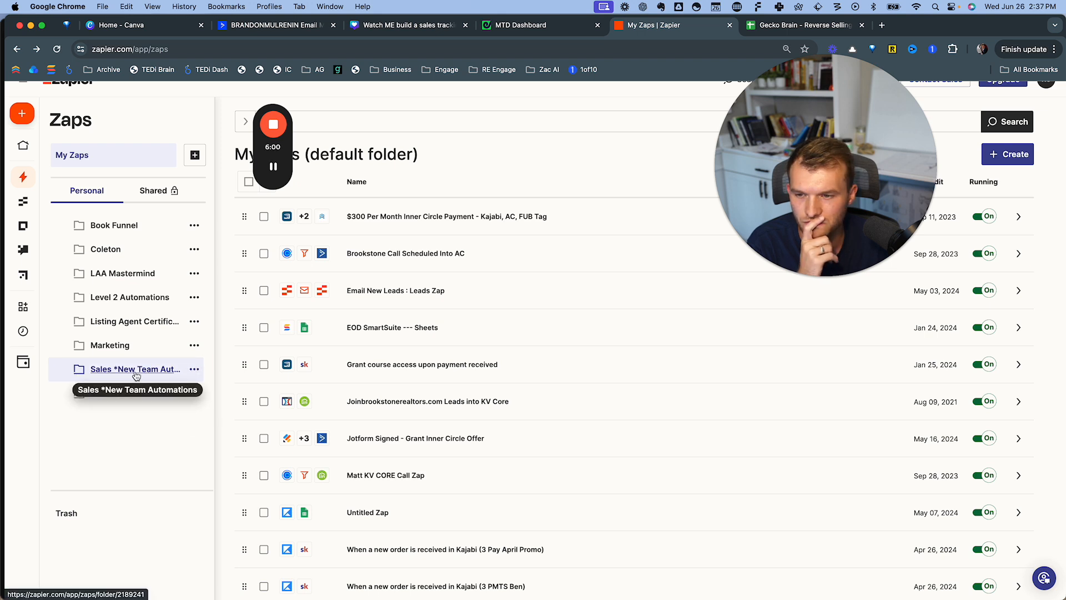
pyautogui.click(136, 369)
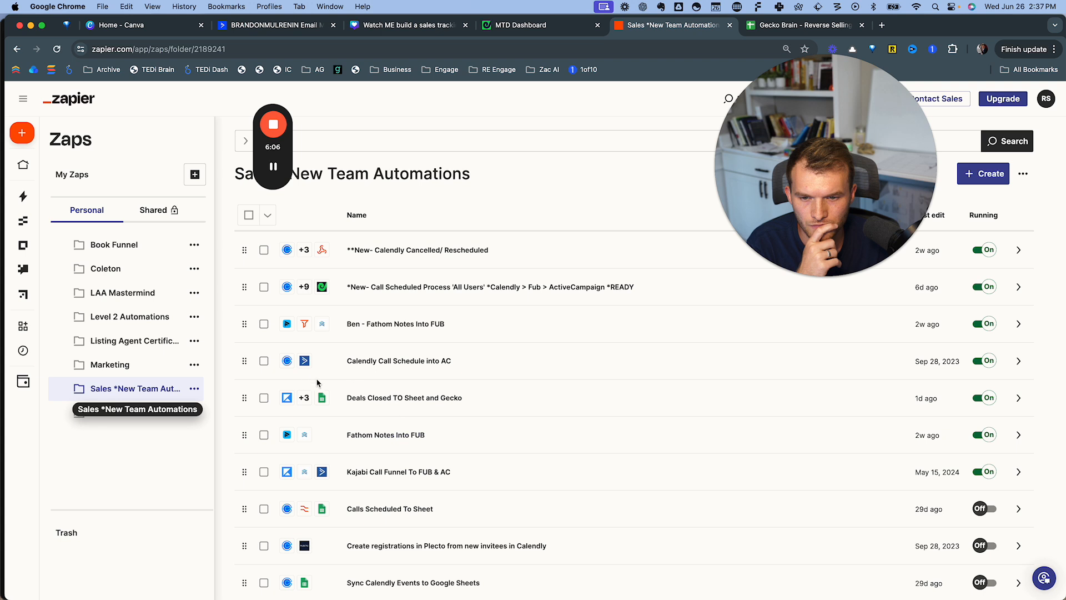
pyautogui.click(377, 402)
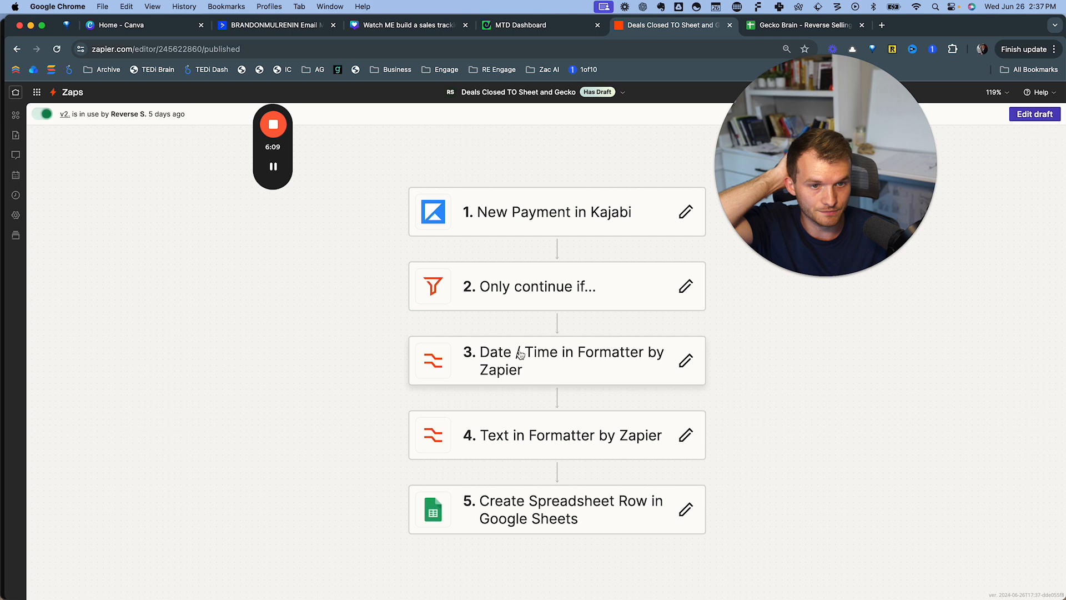
pyautogui.hscroll(2, 359, 325)
pyautogui.moveTo(359, 326); pyautogui.dragTo(243, 335)
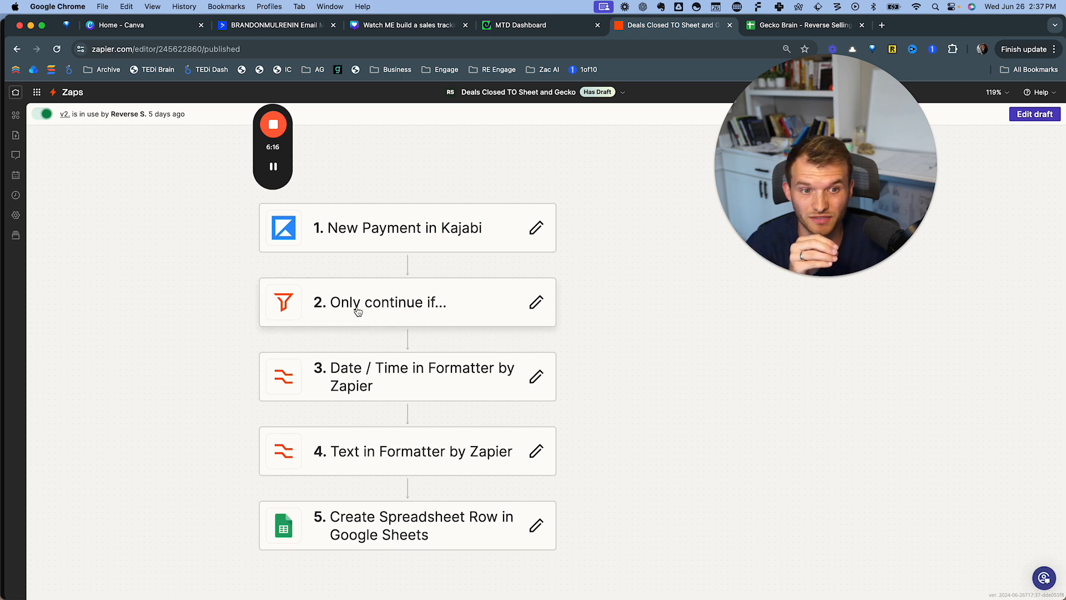
pyautogui.click(314, 232)
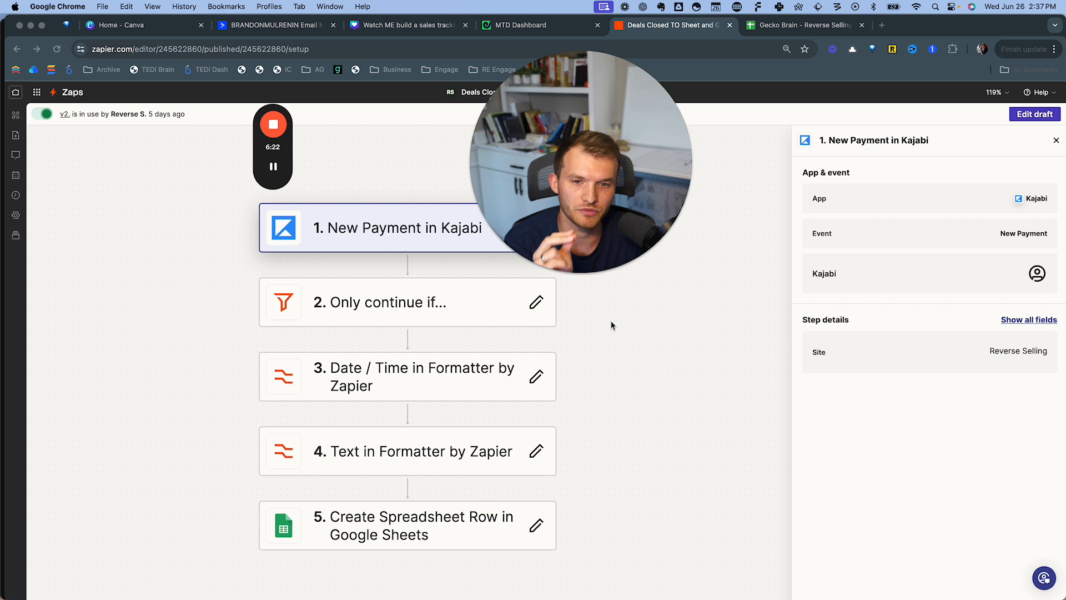
# - Examine the filter step's conditions on the offer title, "Paid in Full" and "3"
pyautogui.click(404, 305)
pyautogui.click(405, 314)
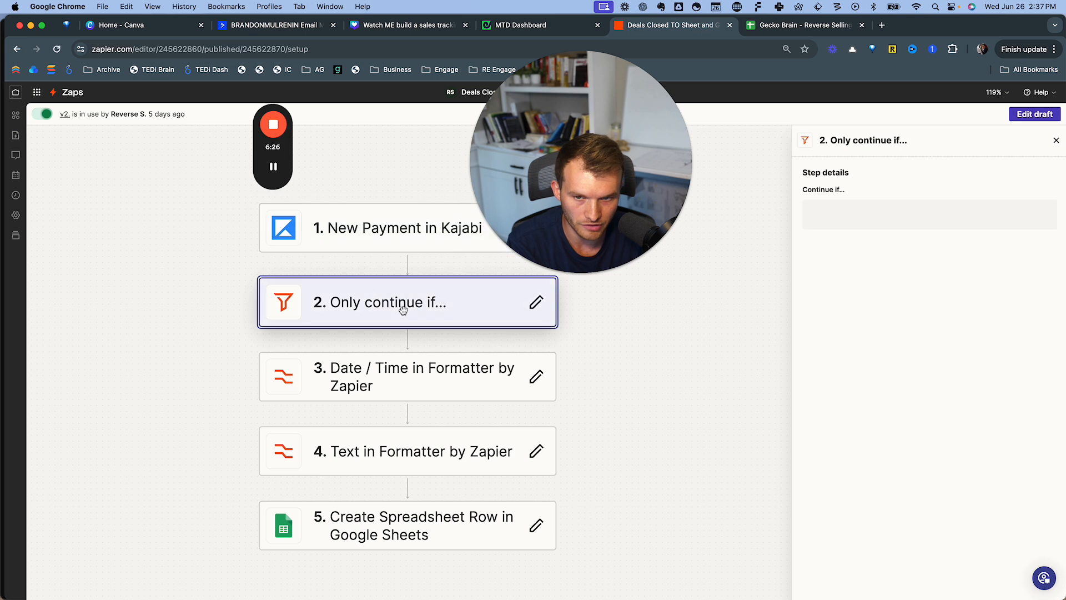
pyautogui.moveTo(1003, 216); pyautogui.dragTo(1056, 228)
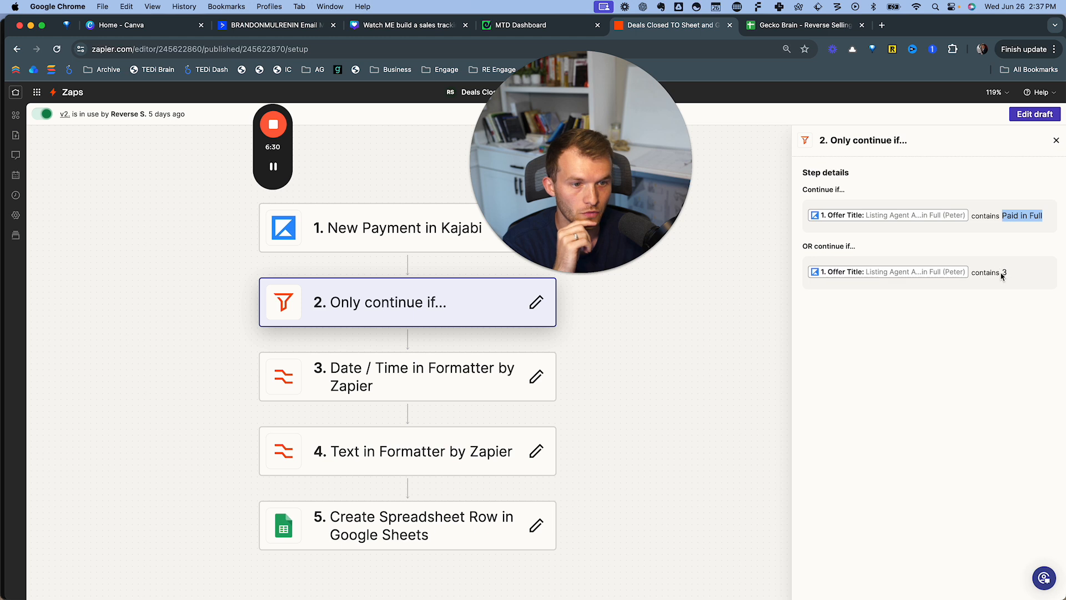
pyautogui.click(1004, 274)
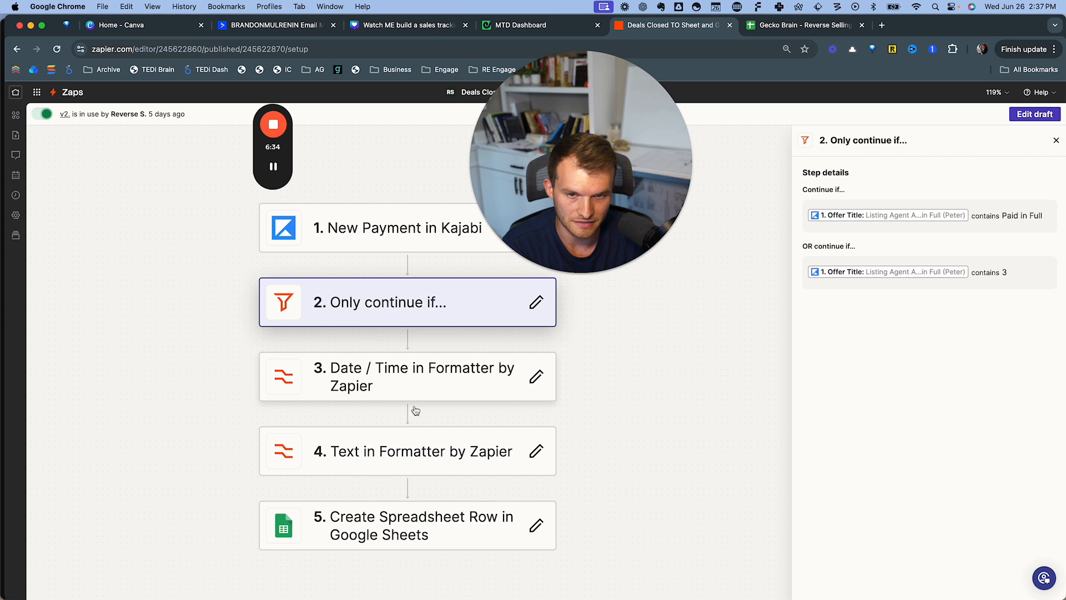
# - Open the Zap's draft at the Text formatter step and review its Split Text settings and test output
pyautogui.click(407, 453)
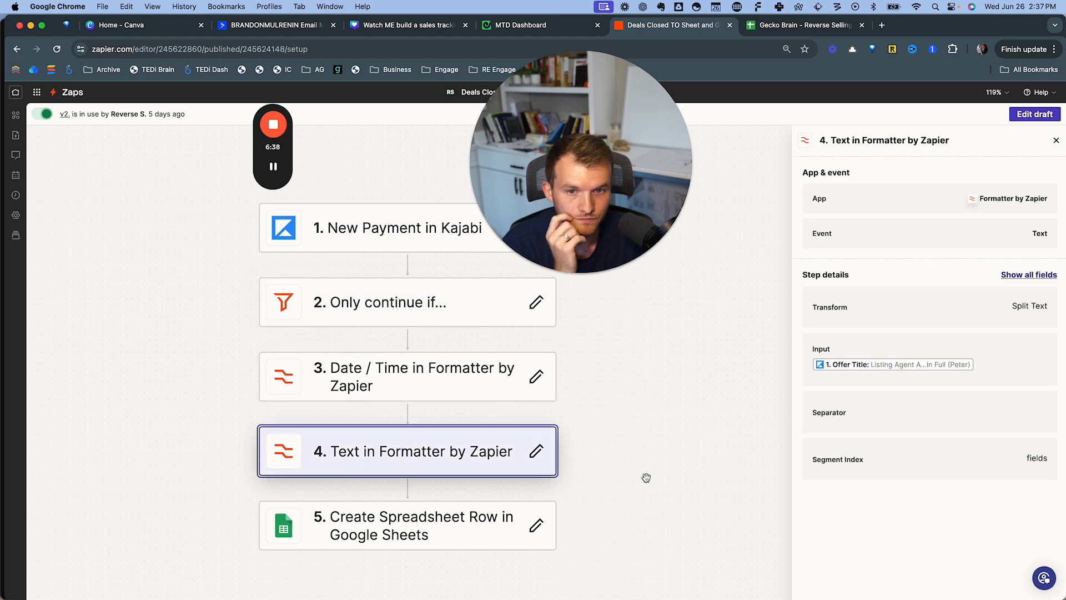
pyautogui.scroll(-1, 646, 478)
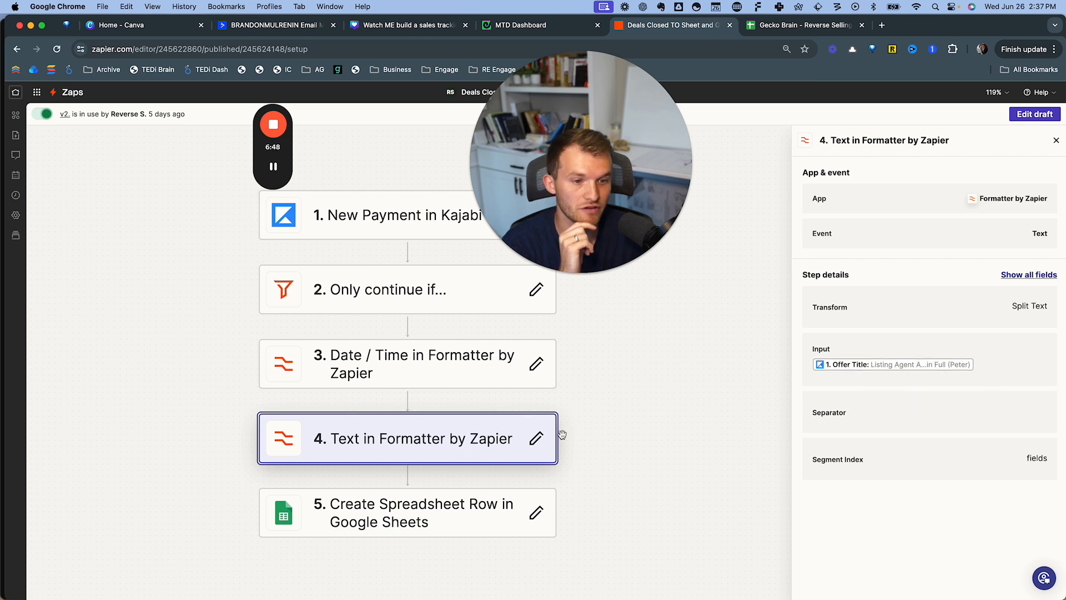
pyautogui.click(1035, 114)
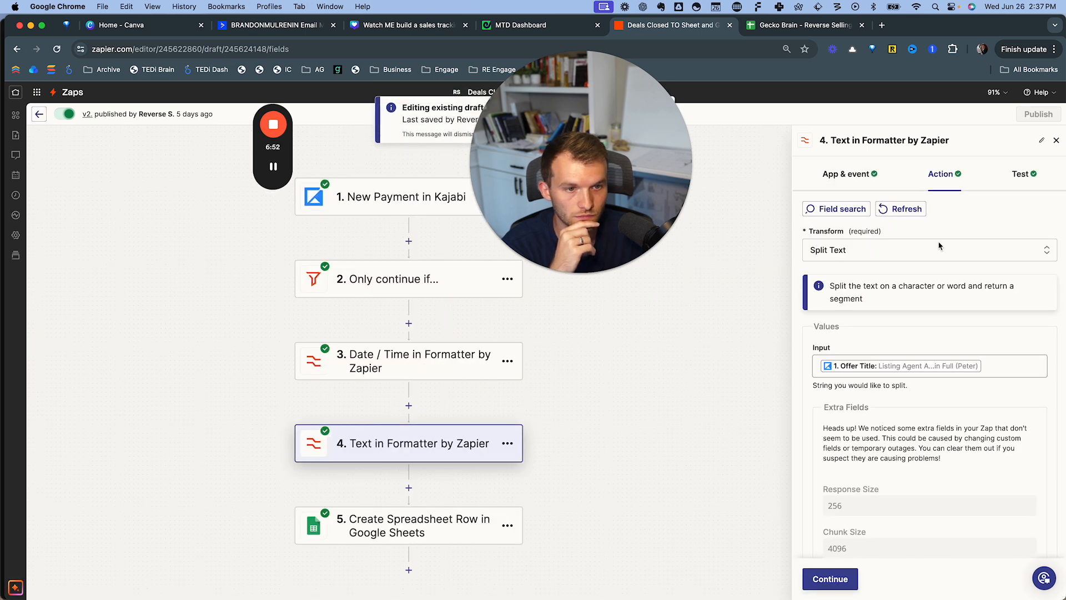
pyautogui.scroll(-5, 955, 333)
pyautogui.scroll(3, 965, 357)
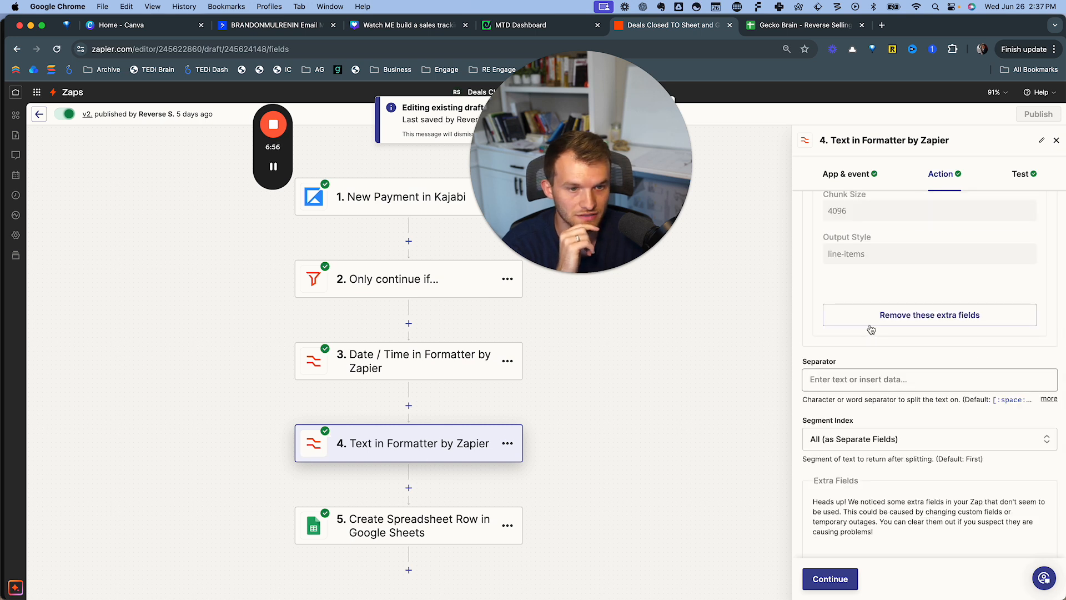
pyautogui.click(1019, 177)
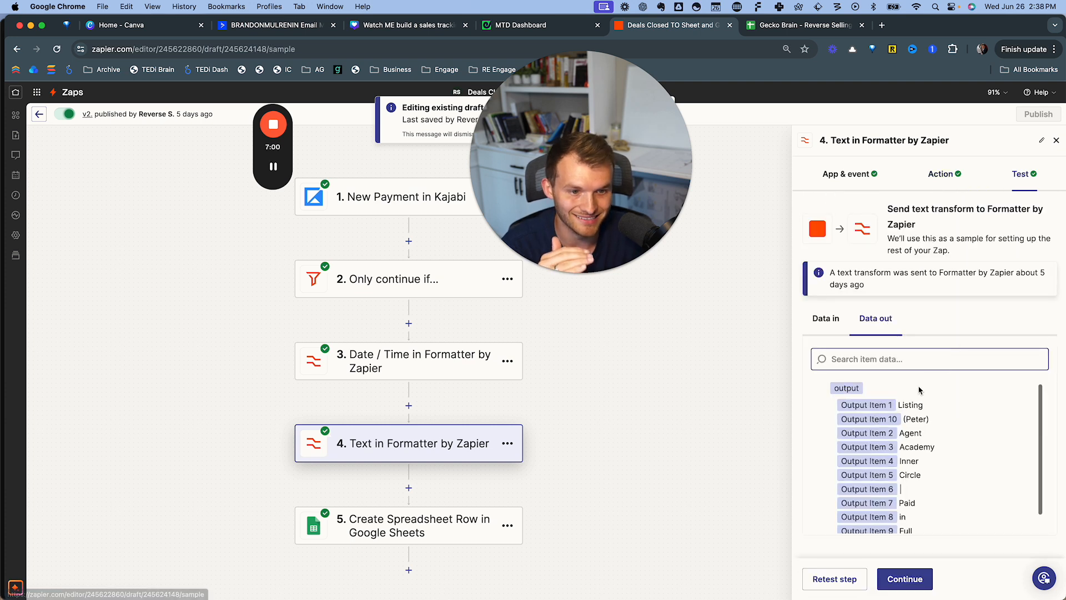
# - Compare the Closer Name entries on the Closings sheet of Gecko Brain with Output Item 10 of the Zap's text split
pyautogui.click(789, 26)
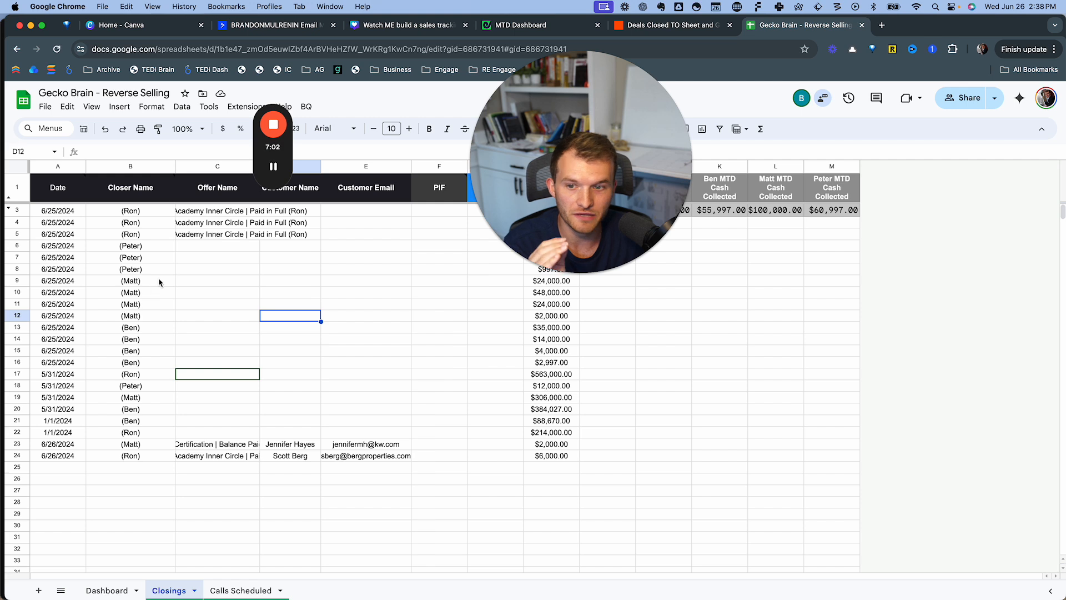
pyautogui.moveTo(138, 215); pyautogui.dragTo(133, 456)
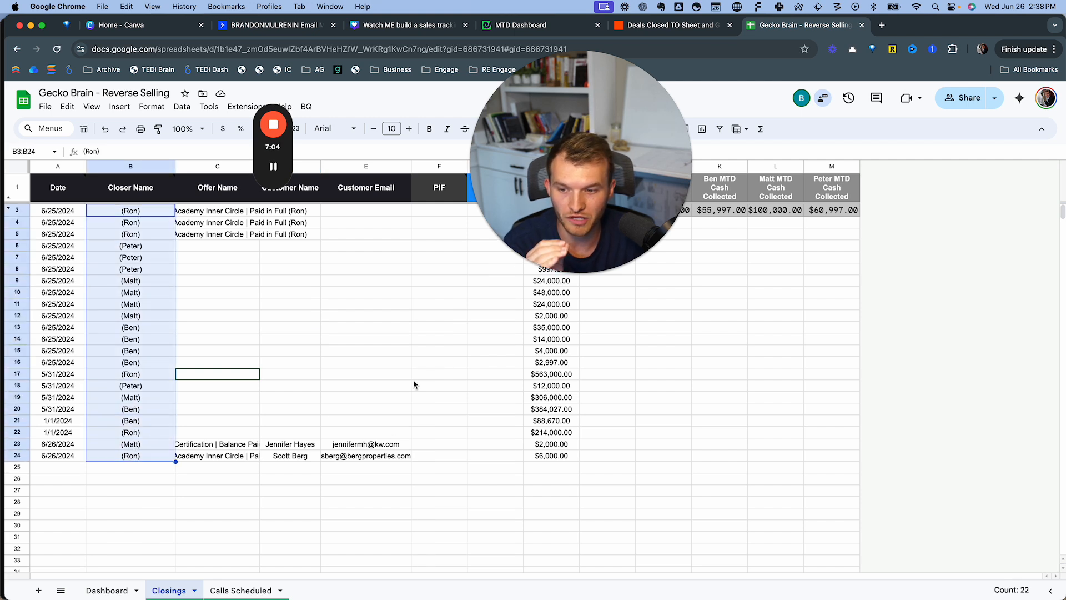
pyautogui.click(655, 26)
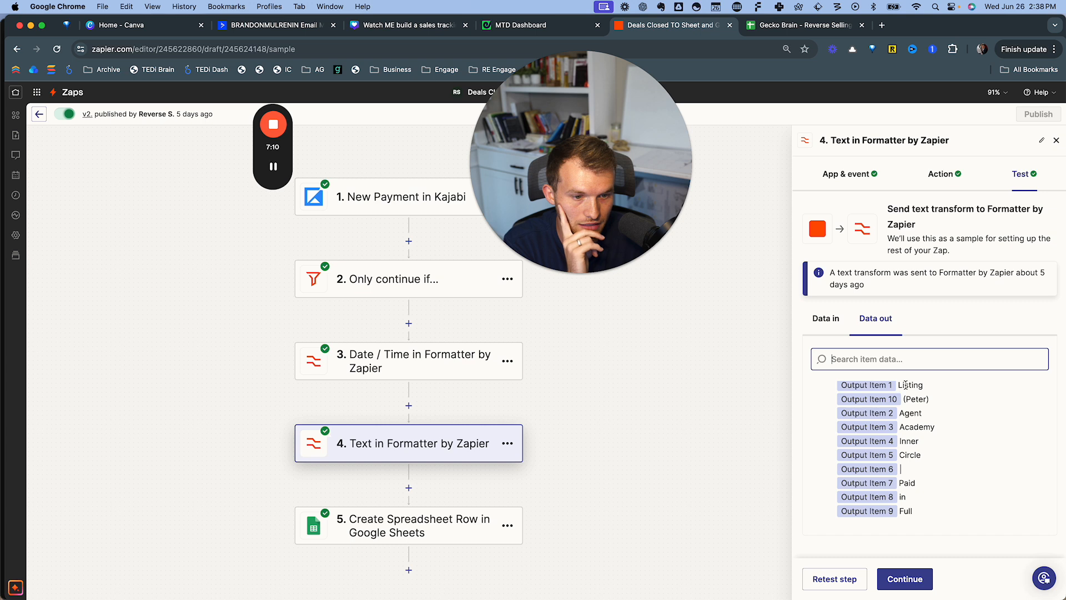
pyautogui.moveTo(937, 401)
pyautogui.mouseDown()
pyautogui.moveTo(911, 401)
pyautogui.moveTo(938, 406)
pyautogui.mouseUp()
pyautogui.click(919, 419)
pyautogui.scroll(-1, 921, 444)
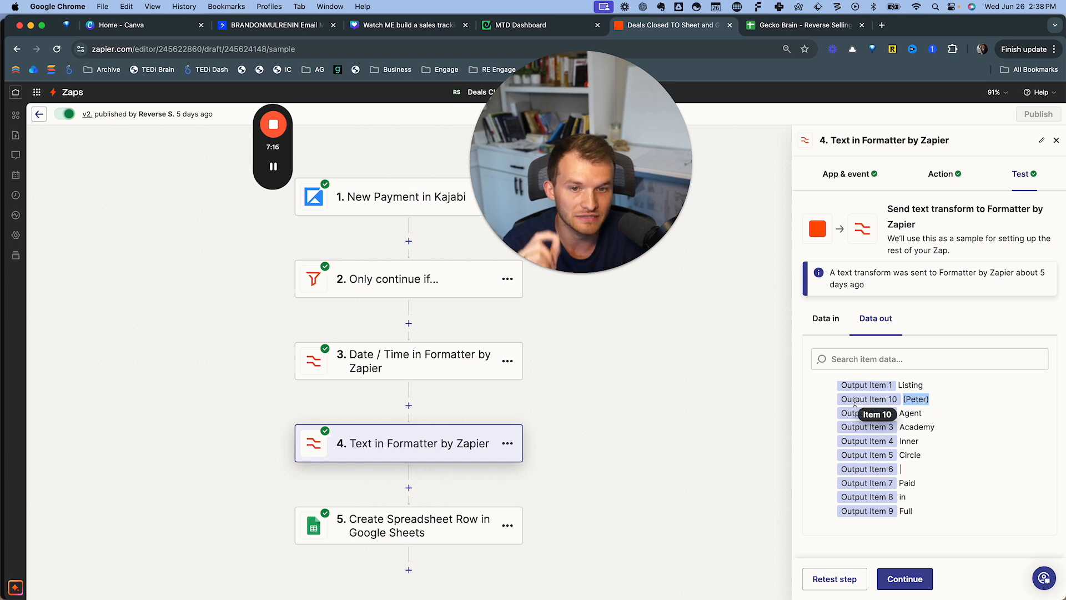
# - Look at the Closings sheet, the ActiveCampaign dashboard and the MTD Dashboard, and return to the Zapier draft
pyautogui.click(783, 28)
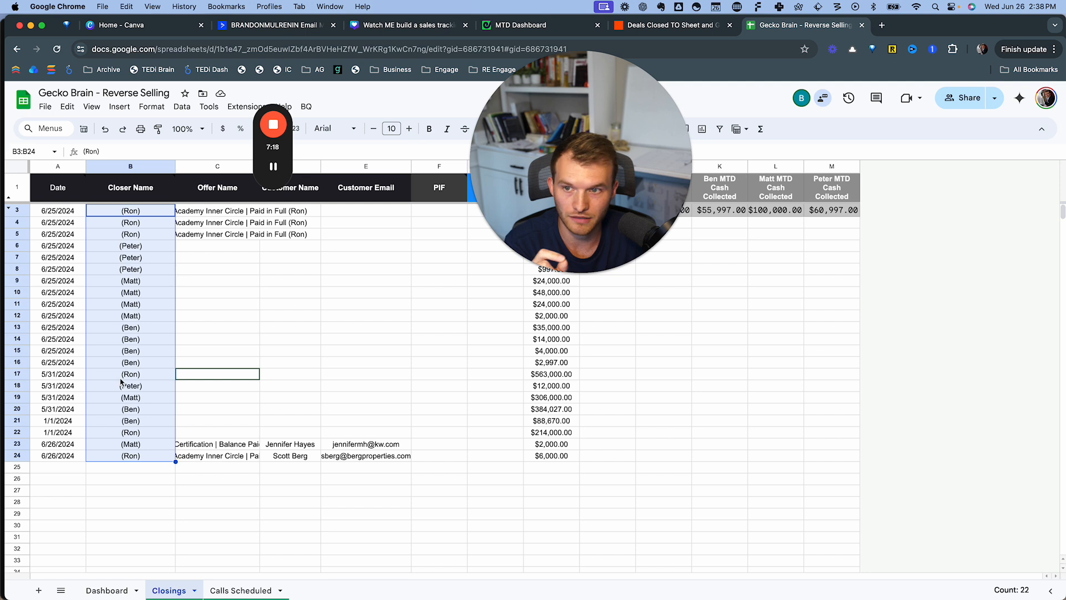
pyautogui.click(289, 29)
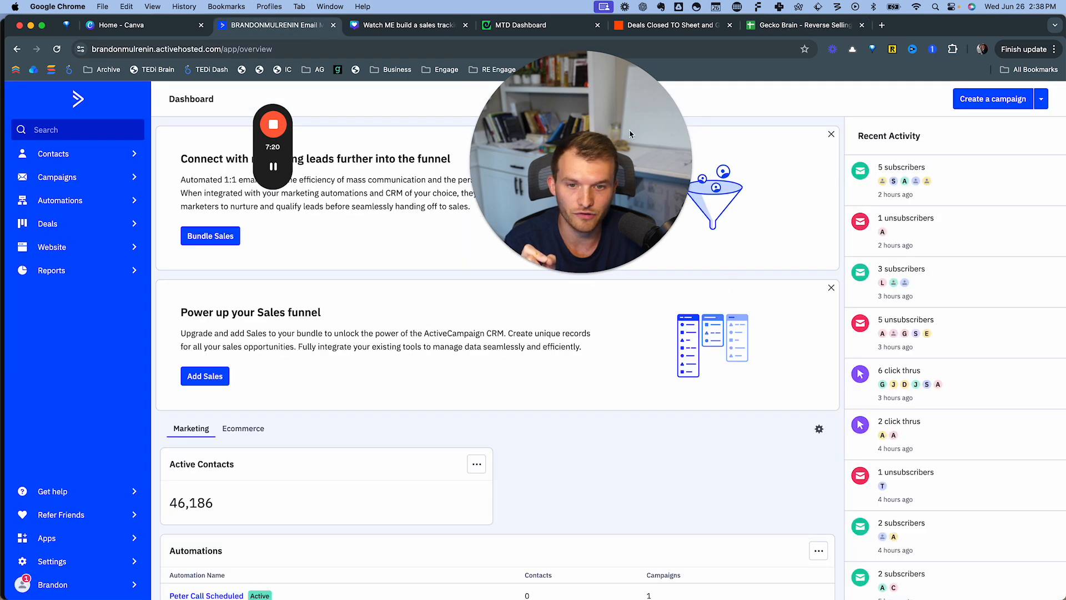
pyautogui.click(544, 28)
pyautogui.click(684, 27)
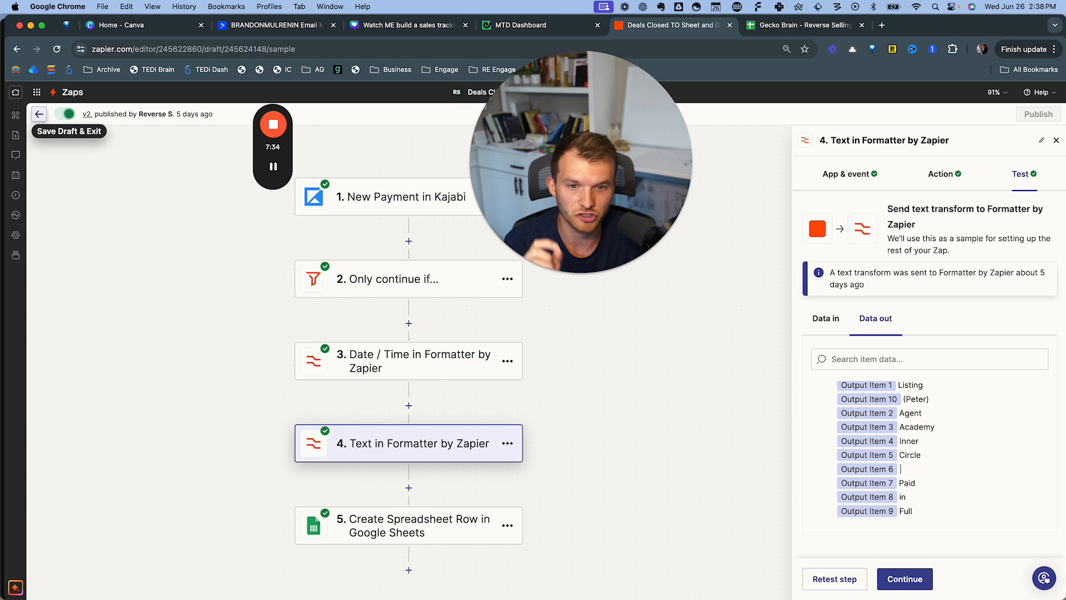
# - Exit the Deals Closed Zap draft and go back to the default My Zaps folder
pyautogui.click(39, 117)
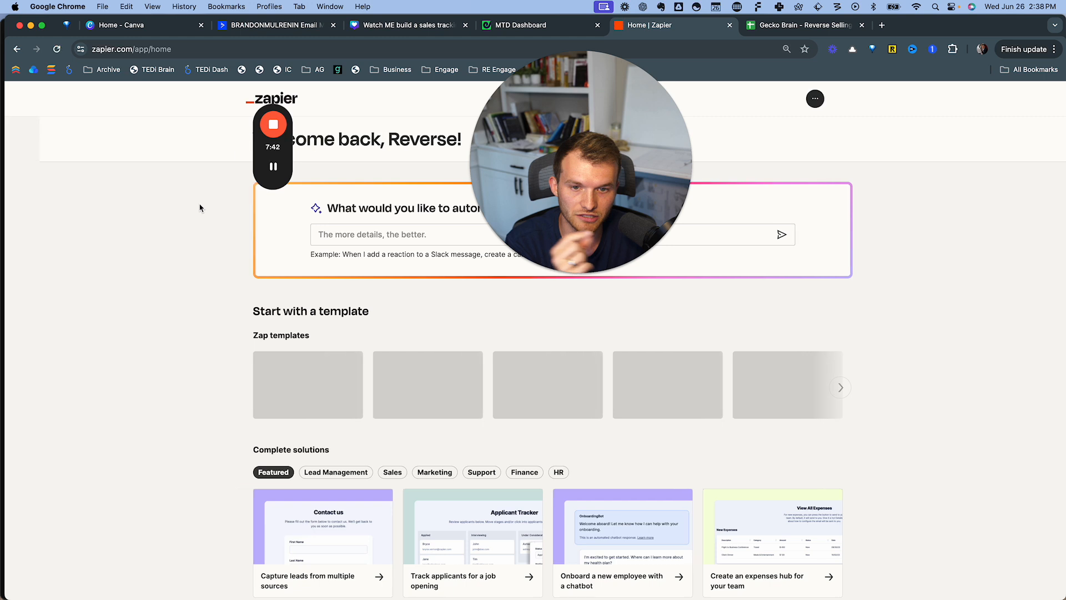
pyautogui.scroll(-2, 199, 335)
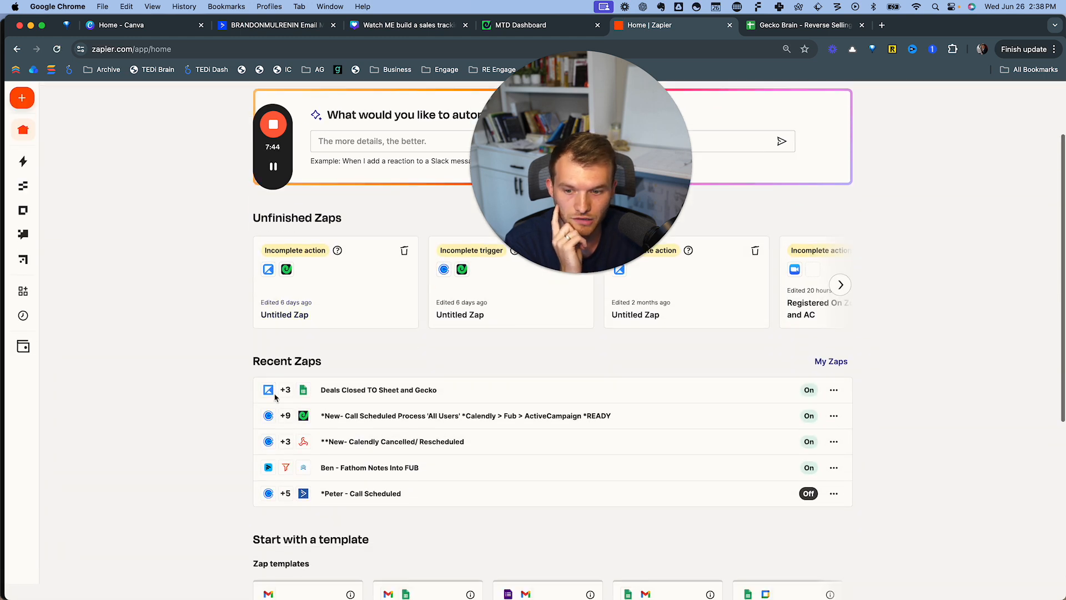
pyautogui.moveTo(23, 186)
pyautogui.click(23, 161)
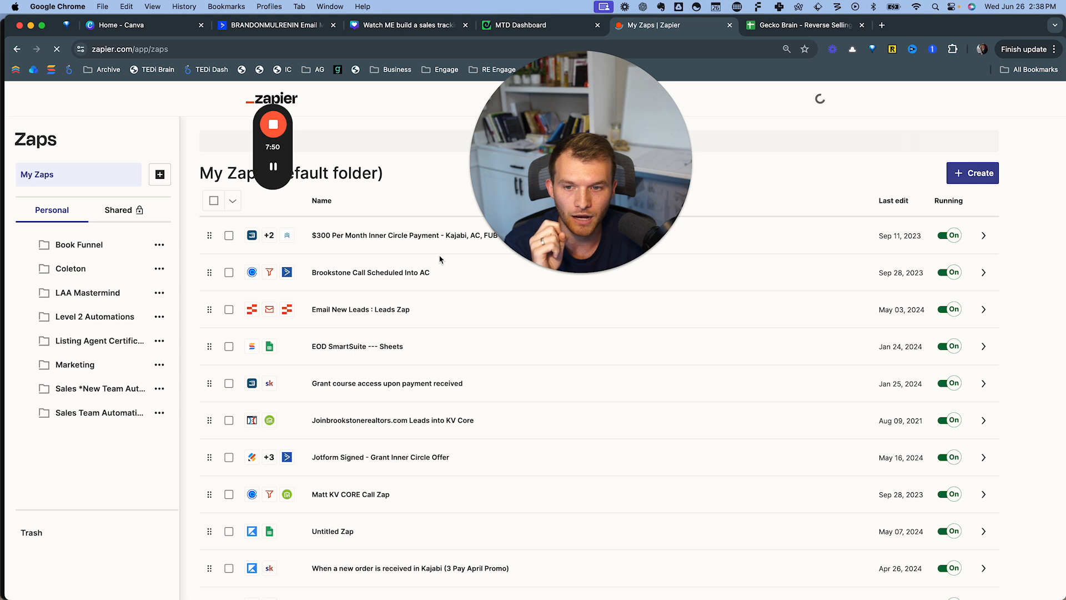
# - Open the last Kajabi new-order Zap labelled PIF and create a new draft of it
pyautogui.scroll(-3, 440, 259)
pyautogui.scroll(-5, 438, 260)
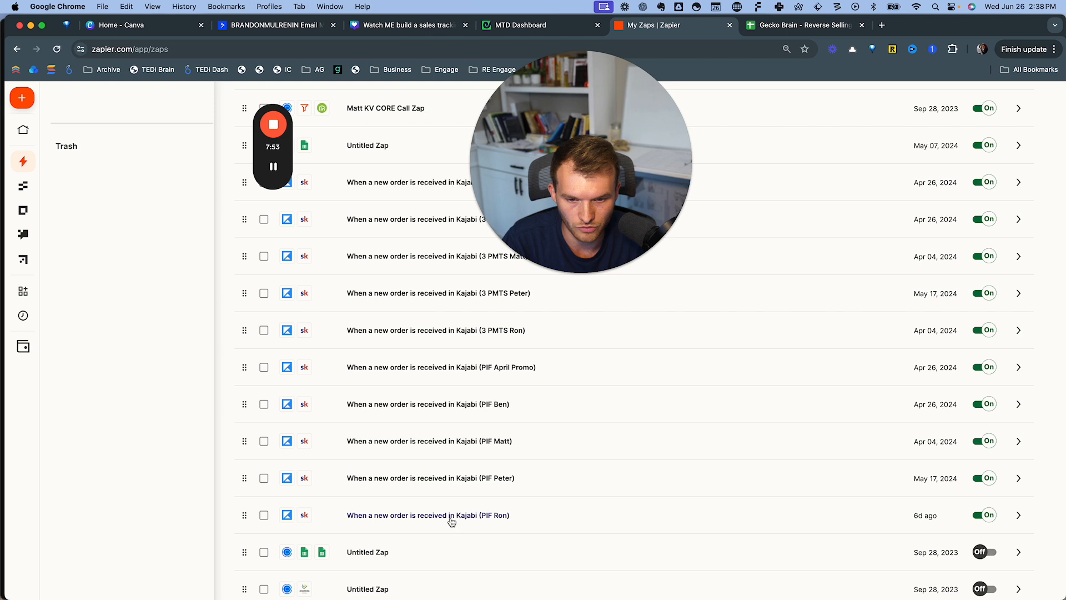
pyautogui.click(452, 520)
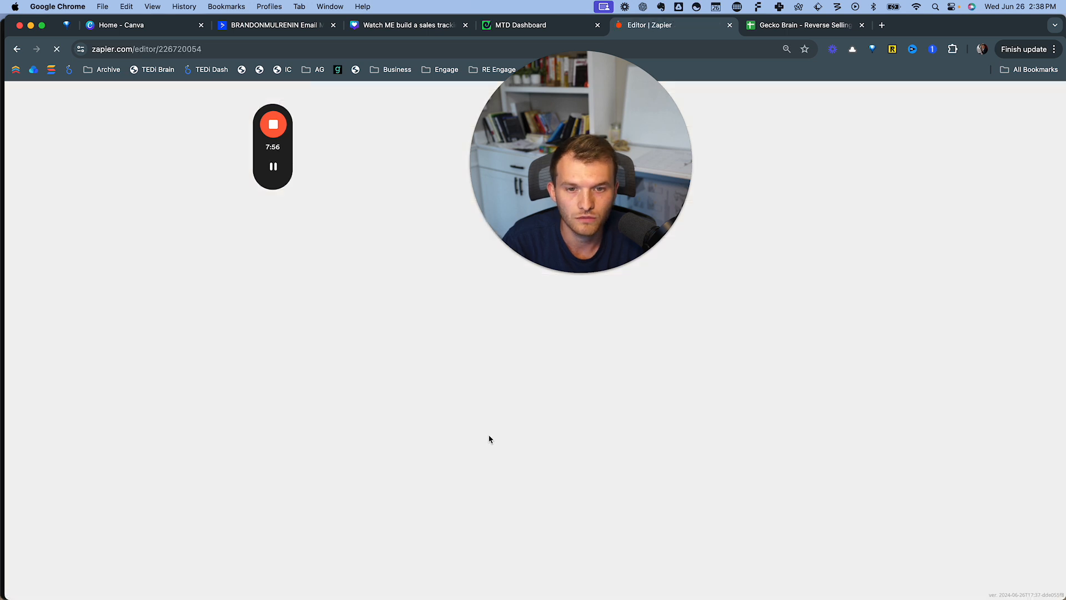
pyautogui.click(1026, 116)
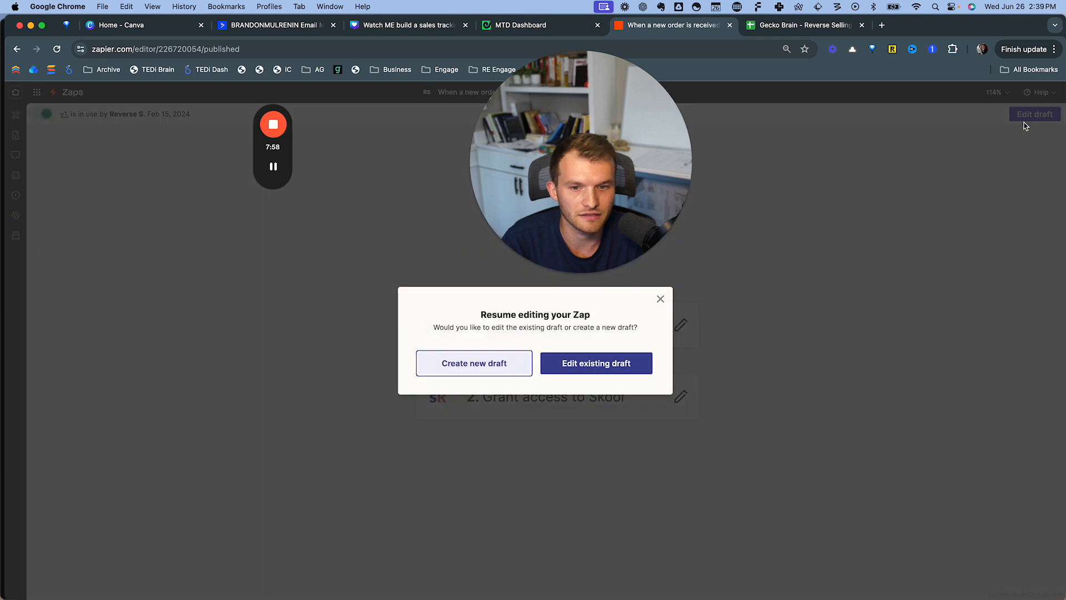
pyautogui.click(478, 366)
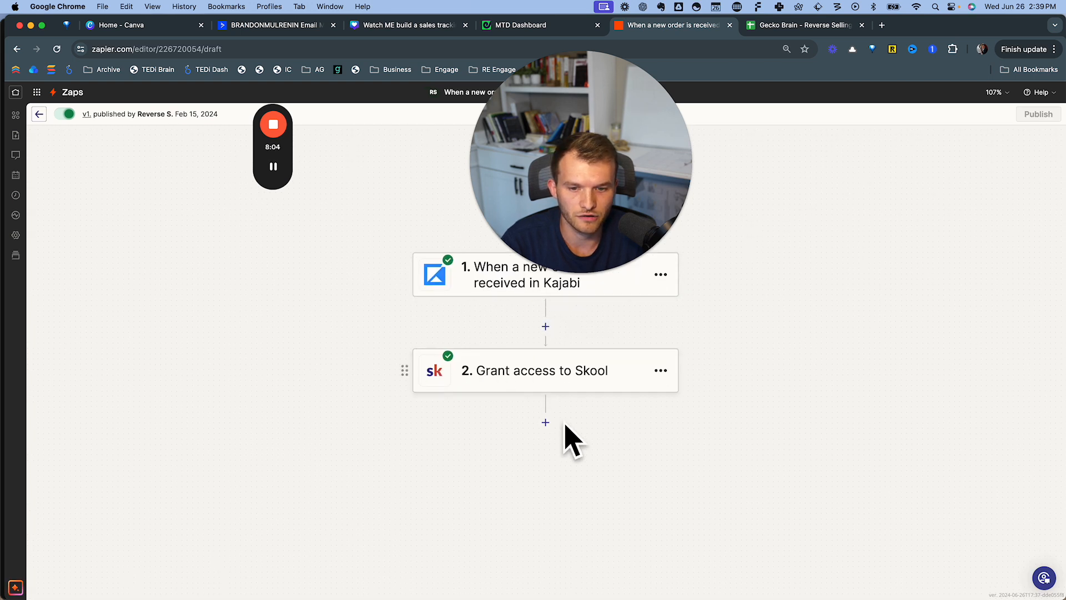
# - Add a Formatter by Zapier action with the Text event after the Grant access to Skool step
pyautogui.click(546, 422)
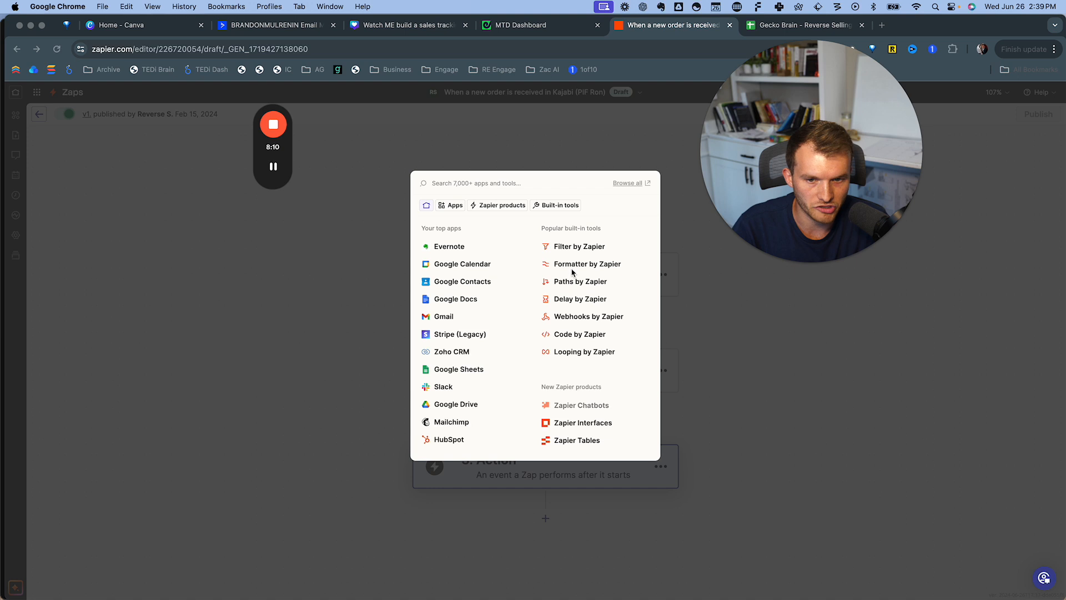
pyautogui.click(573, 268)
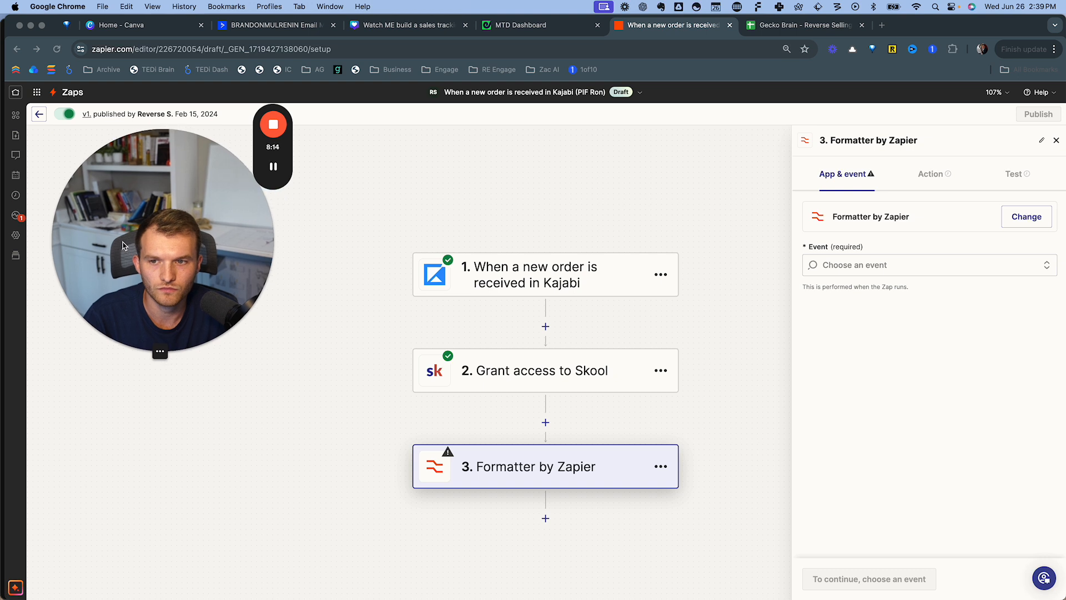
pyautogui.moveTo(124, 243); pyautogui.dragTo(114, 241)
pyautogui.click(903, 262)
pyautogui.click(898, 265)
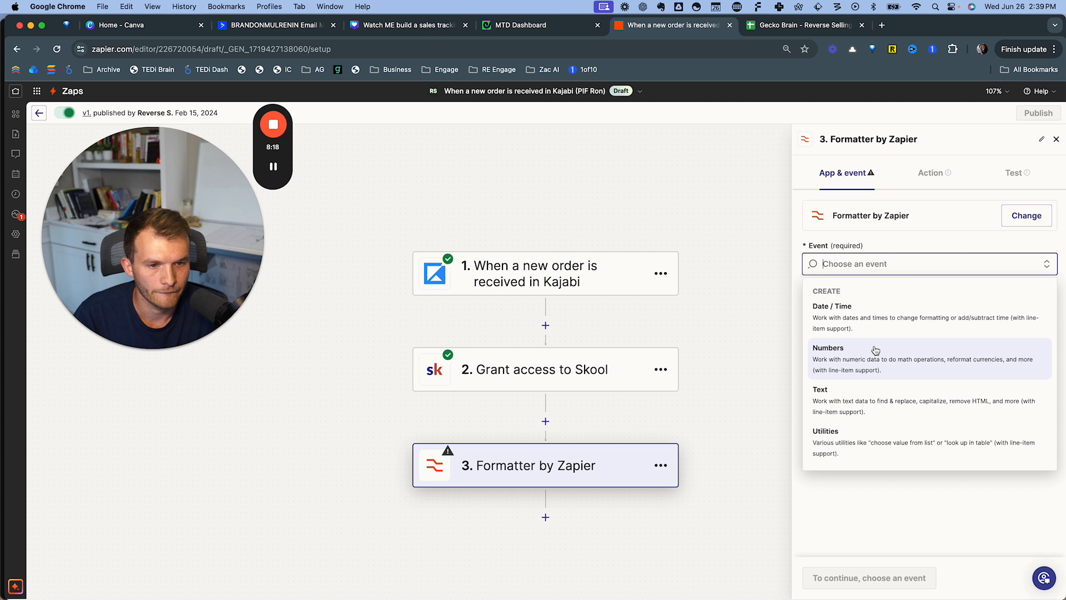
pyautogui.click(855, 407)
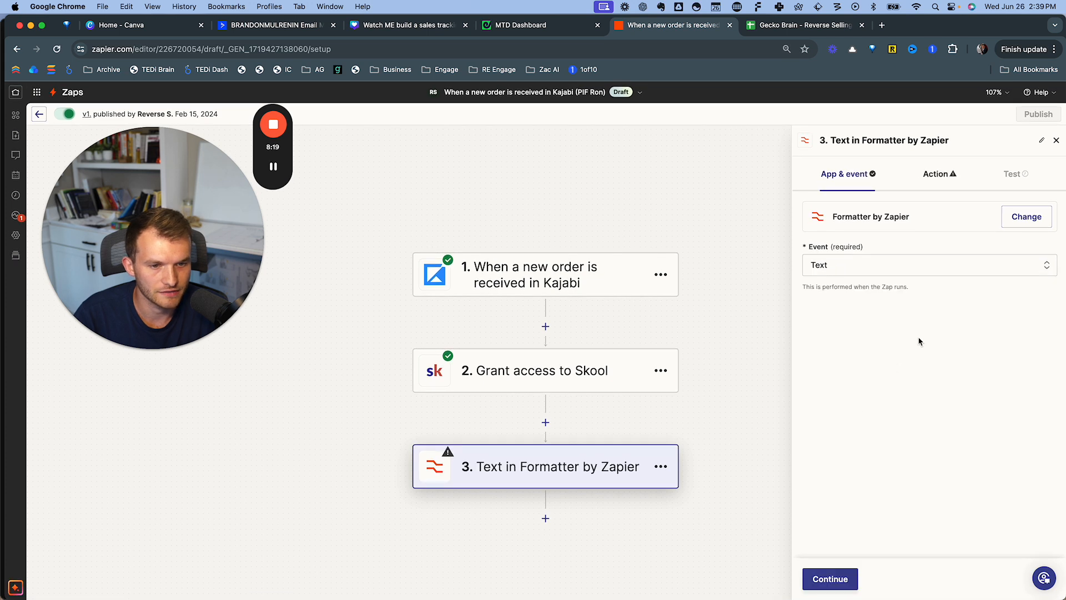
pyautogui.click(835, 578)
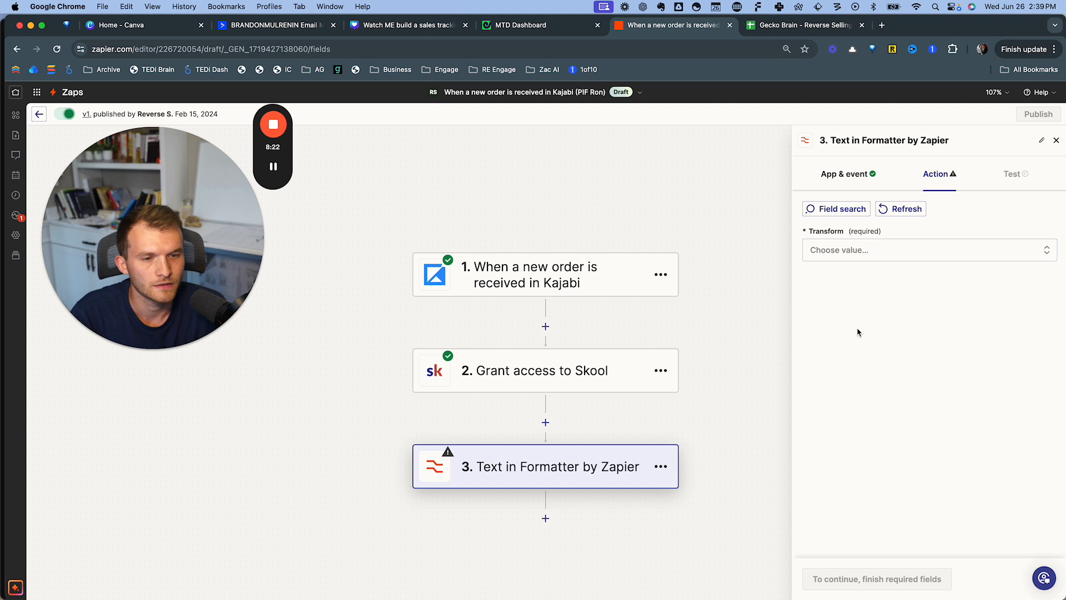
# - Set the new Text formatter step's transform to Split Text
pyautogui.click(864, 254)
pyautogui.scroll(-3, 895, 445)
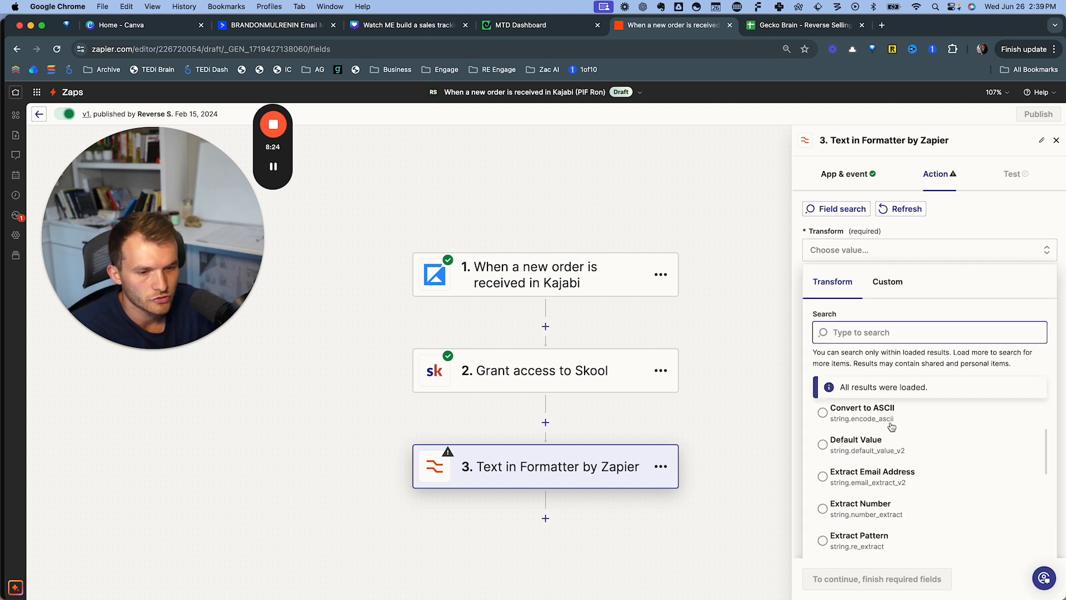
pyautogui.scroll(-10, 895, 462)
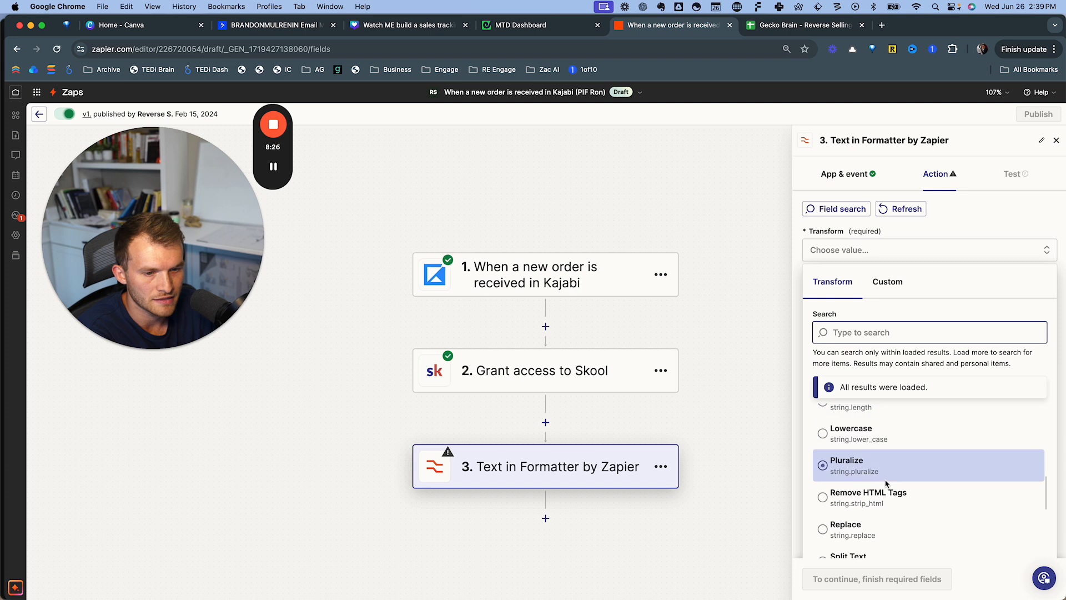
pyautogui.click(880, 501)
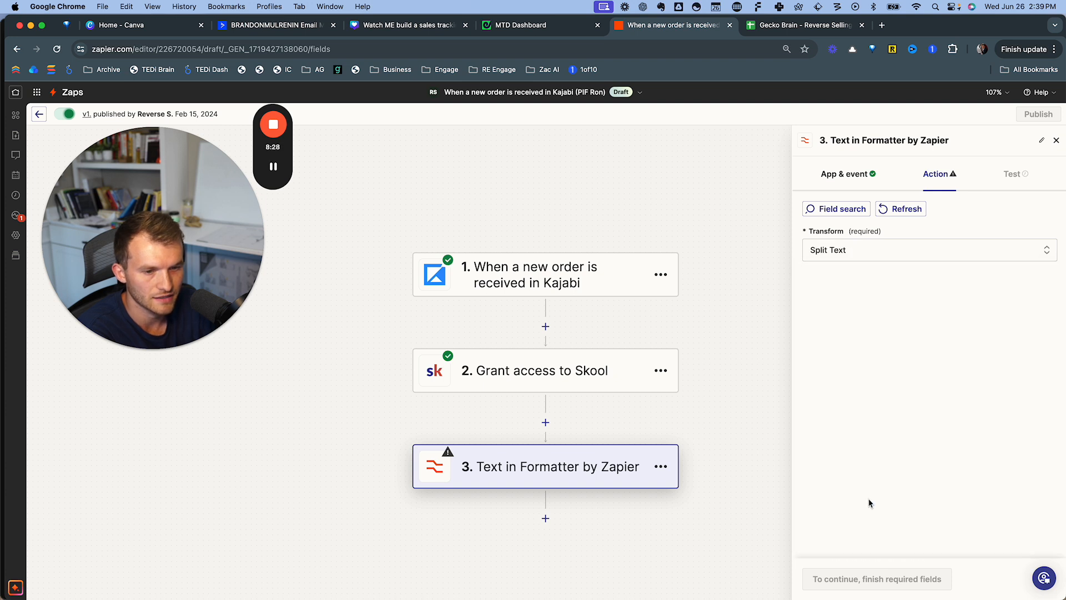
# - Insert the Kajabi order's Offer Title field as the input of the Split Text transform
pyautogui.click(900, 369)
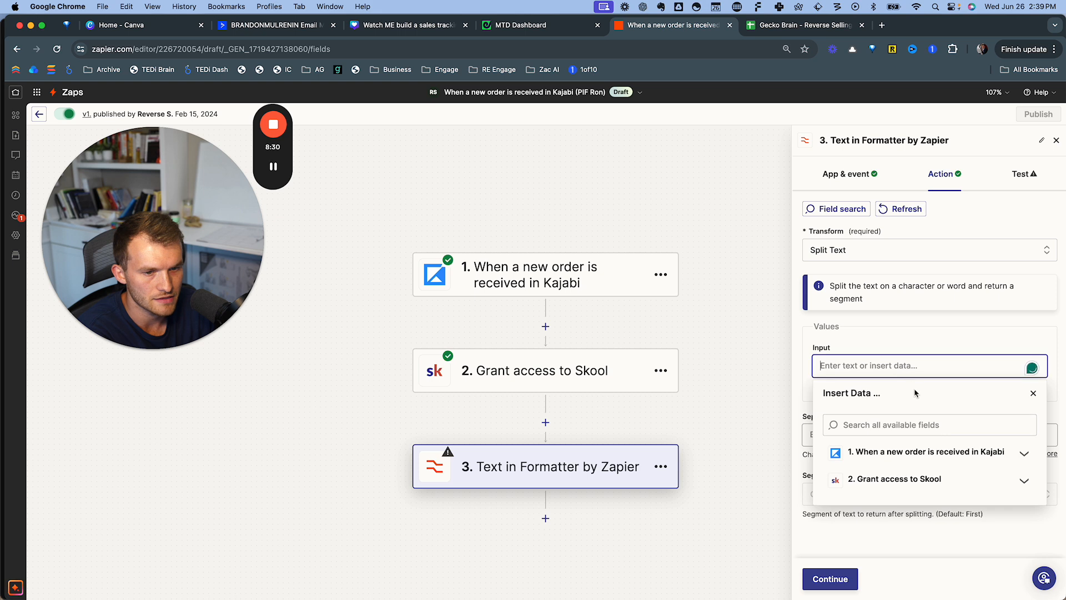
pyautogui.click(1021, 454)
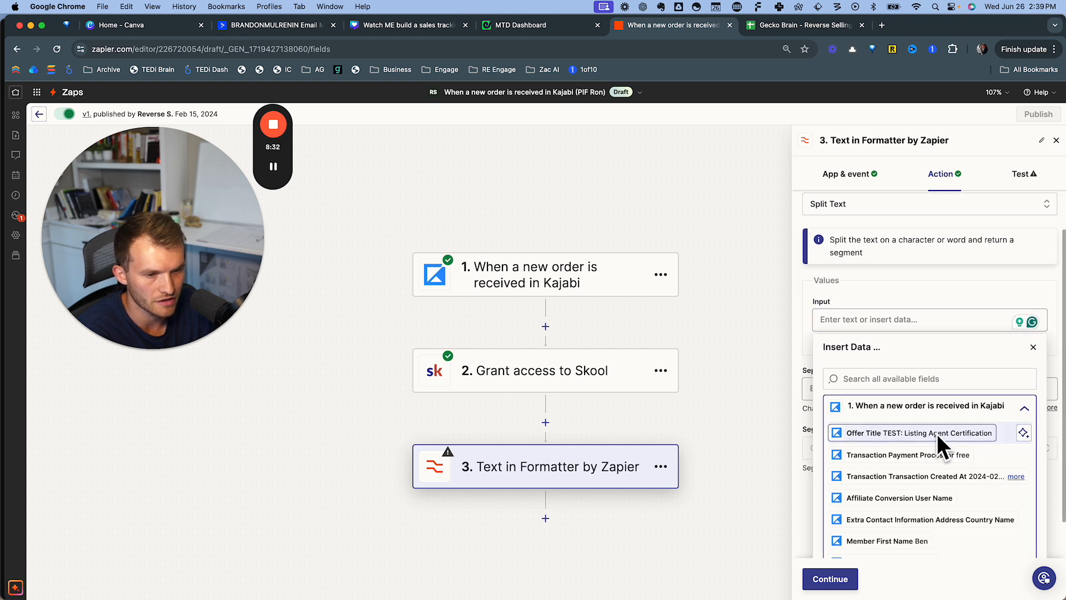
pyautogui.scroll(1, 944, 438)
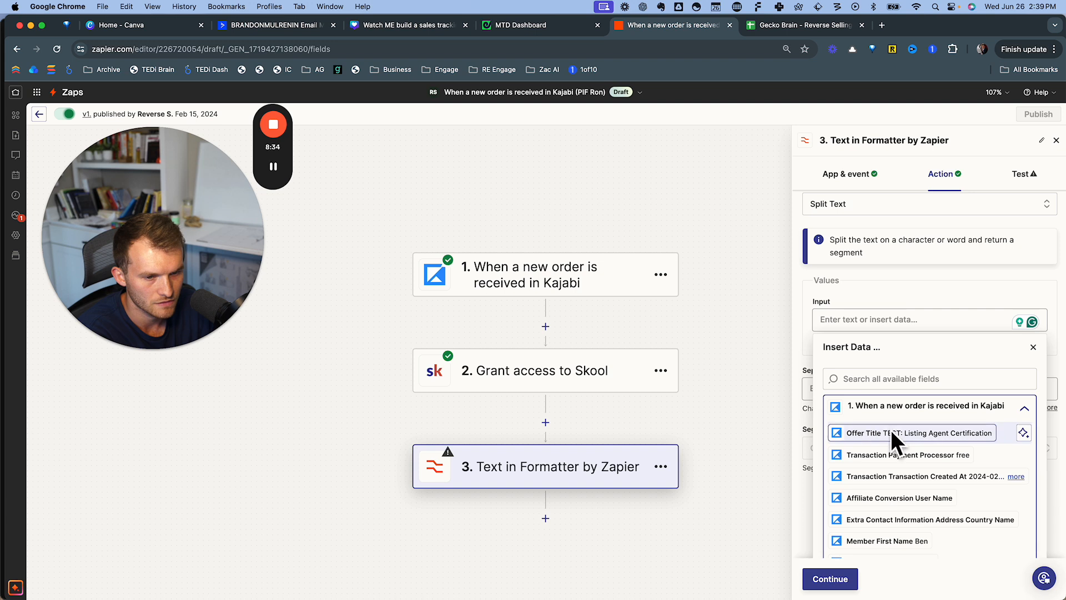
pyautogui.click(956, 440)
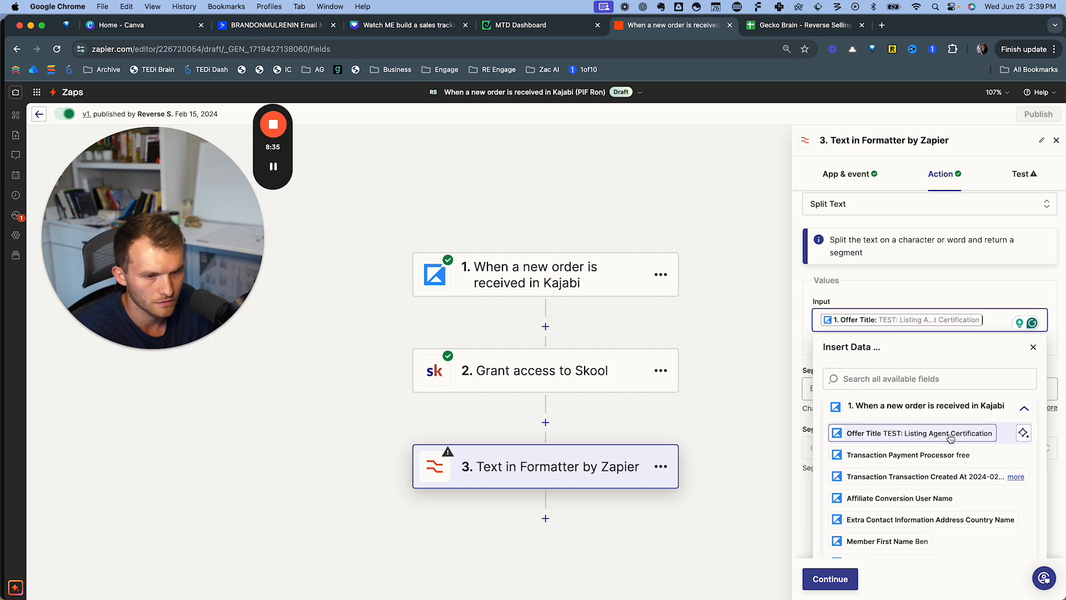
pyautogui.click(894, 286)
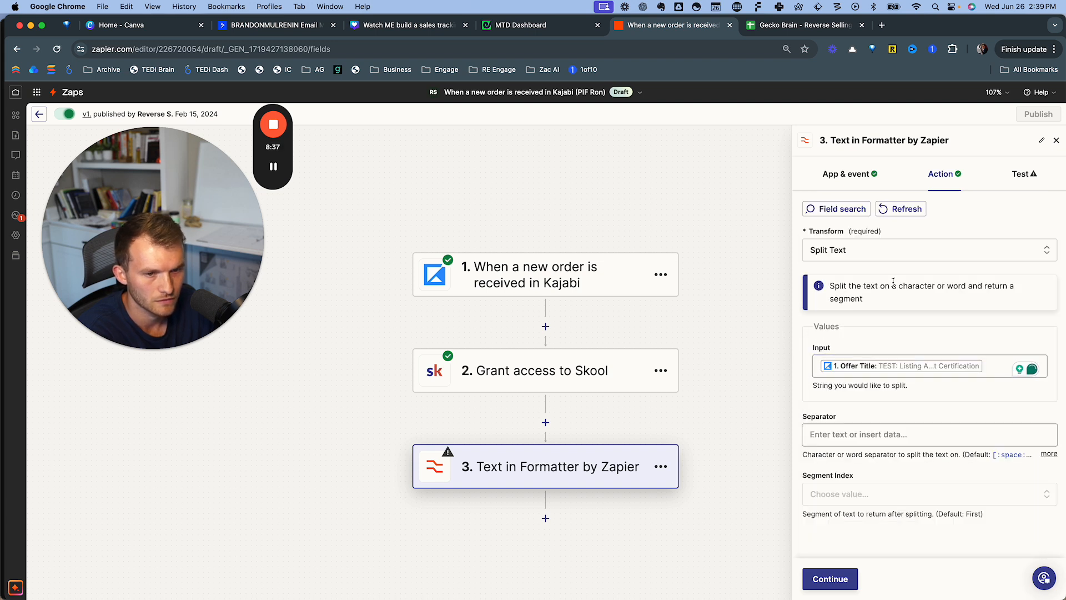
# - Check the connected account and the site and offer settings of the Kajabi new-order trigger
pyautogui.click(547, 274)
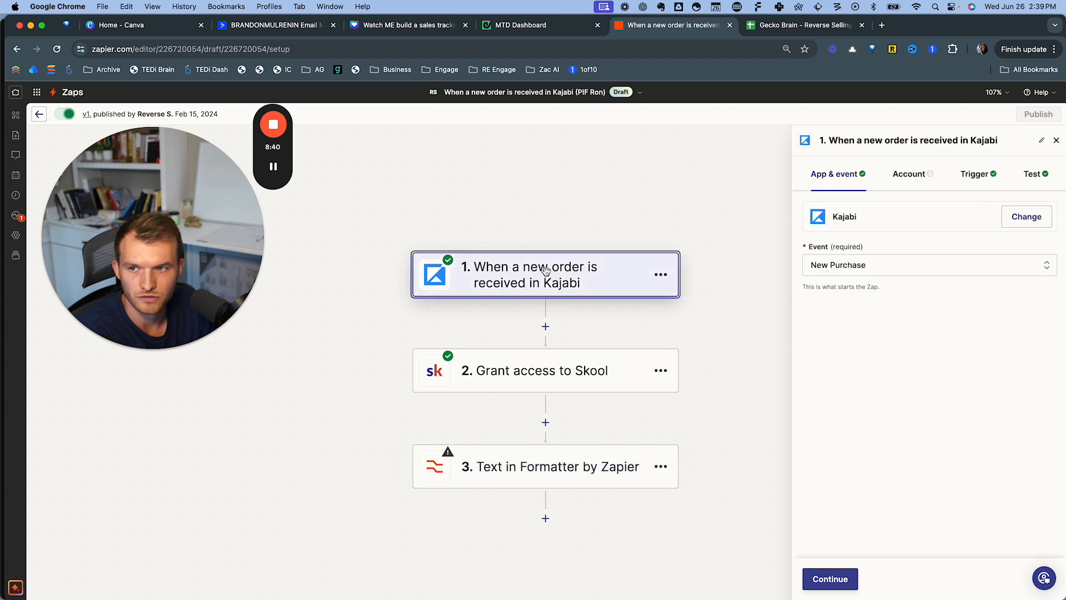
pyautogui.click(917, 173)
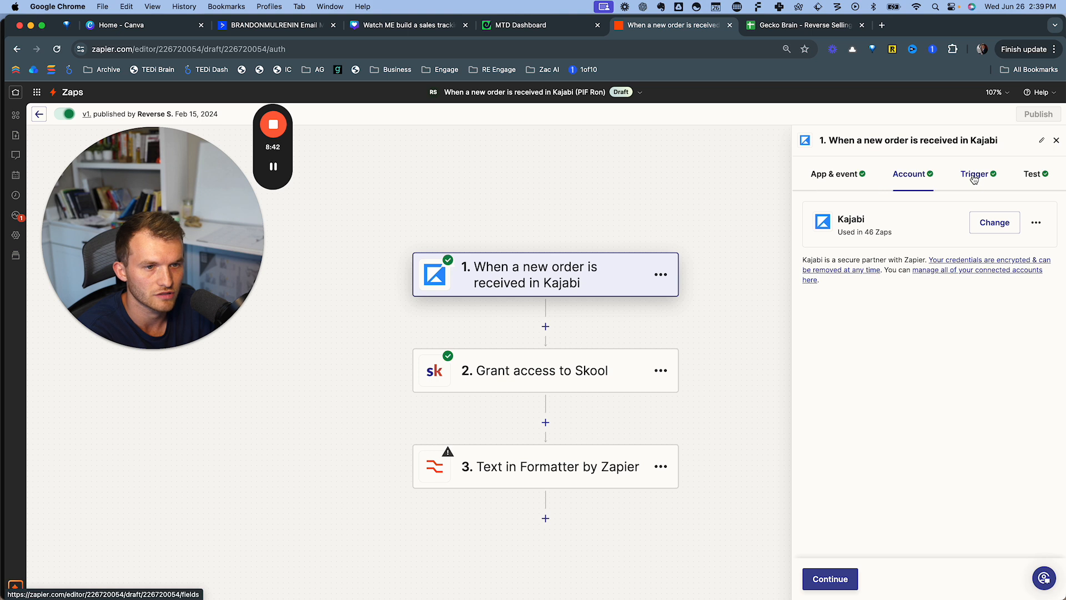
pyautogui.click(975, 175)
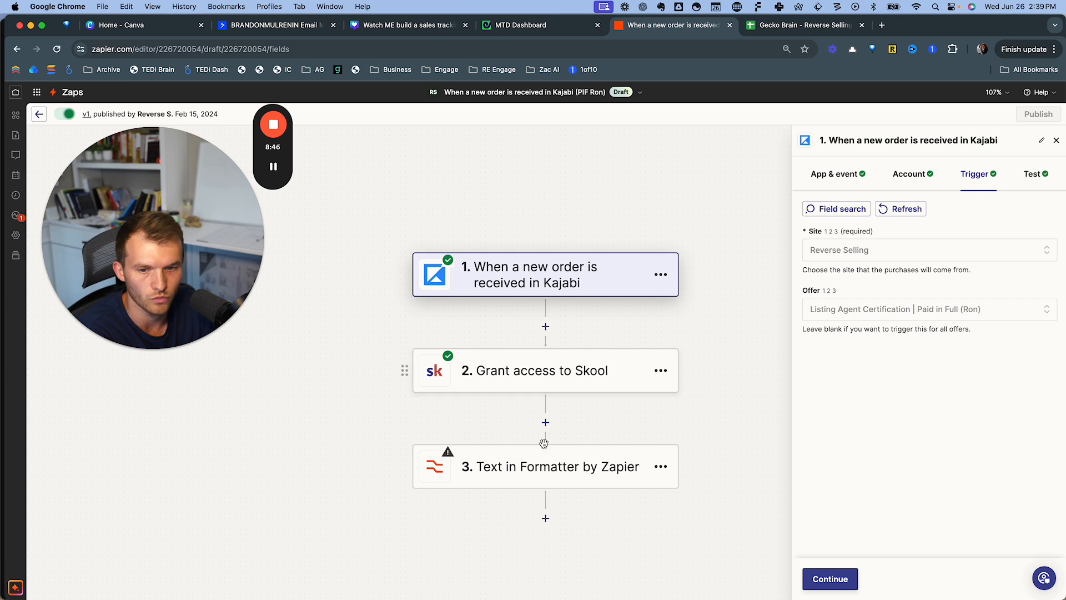
# - Test the Text Formatter step with the current sample offer title
pyautogui.click(542, 482)
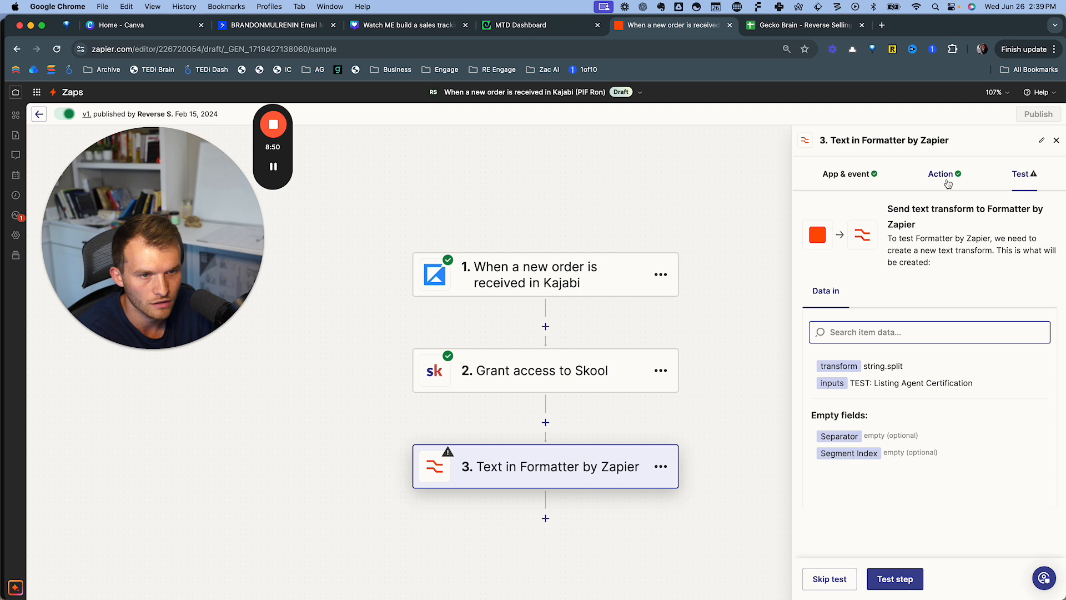
pyautogui.click(902, 581)
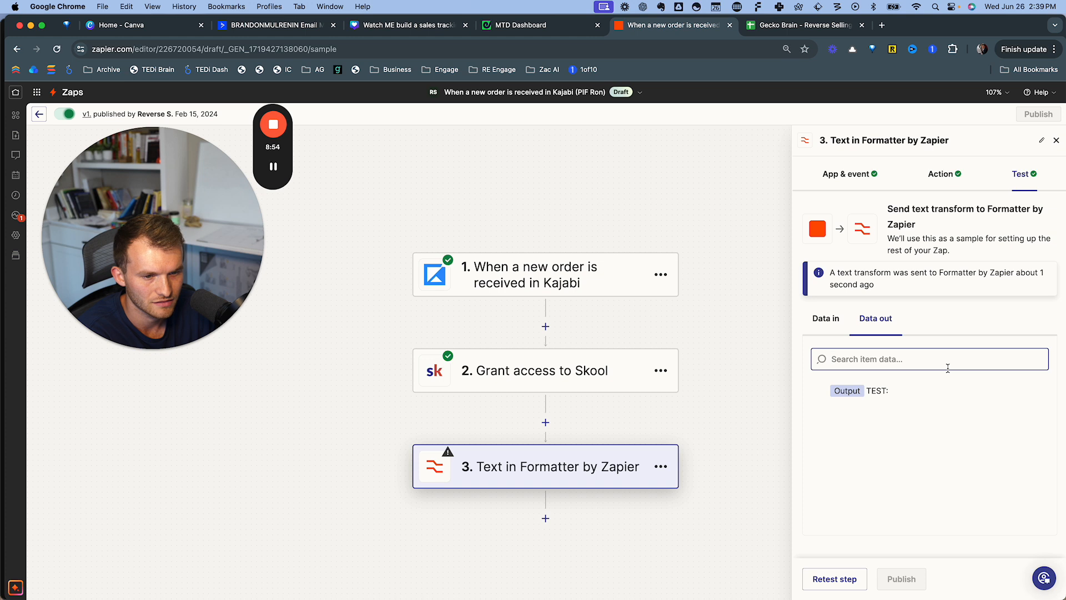
# - Find new test records for the Kajabi trigger and continue with Purchase B as the sample
pyautogui.click(528, 293)
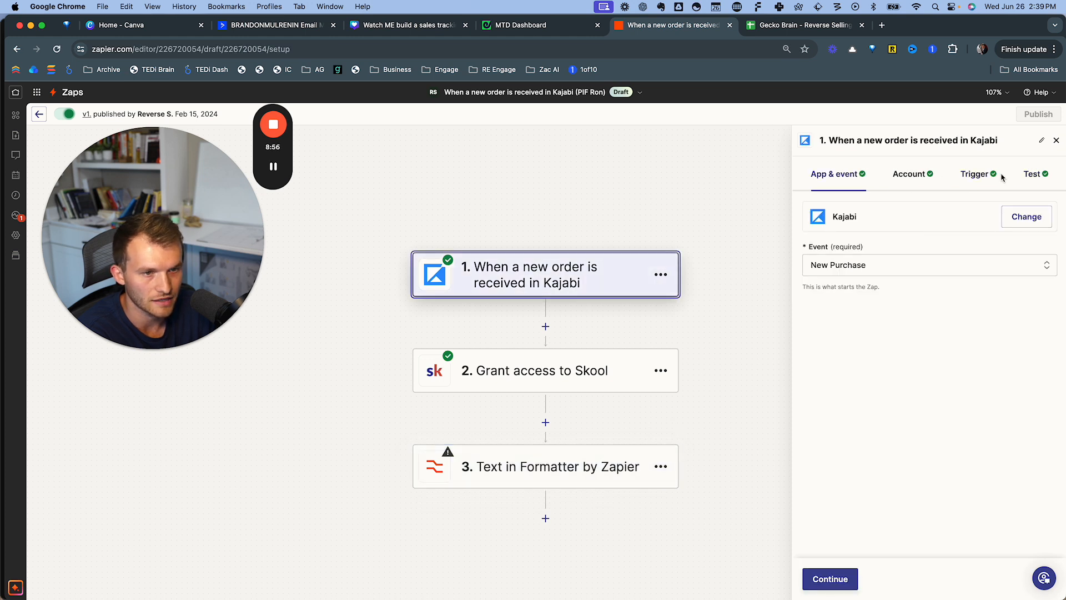
pyautogui.click(1031, 175)
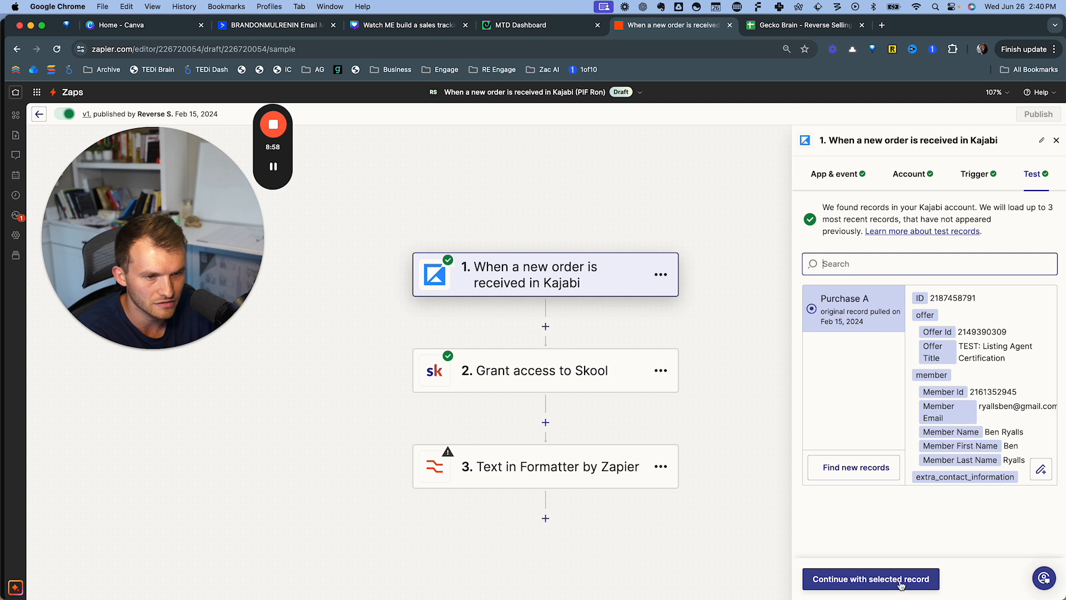
pyautogui.click(878, 473)
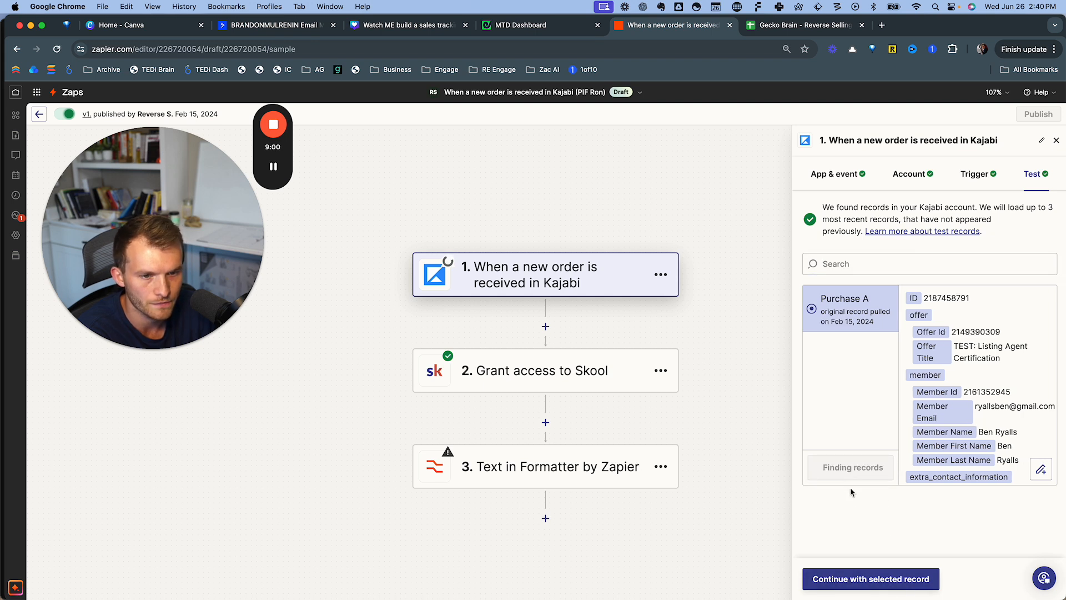
pyautogui.click(844, 311)
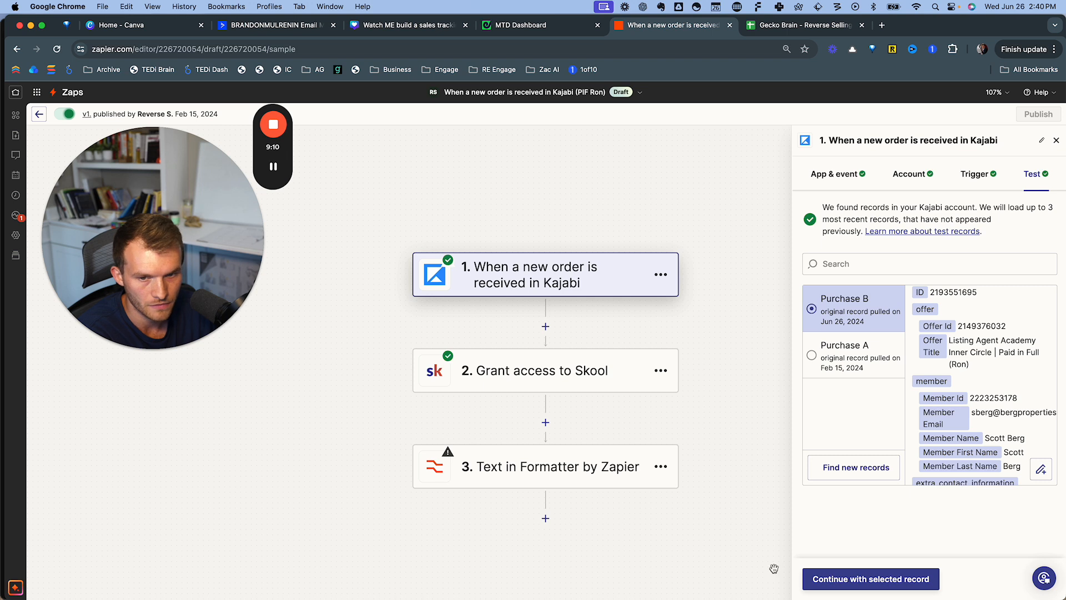
pyautogui.press('super+Tab')
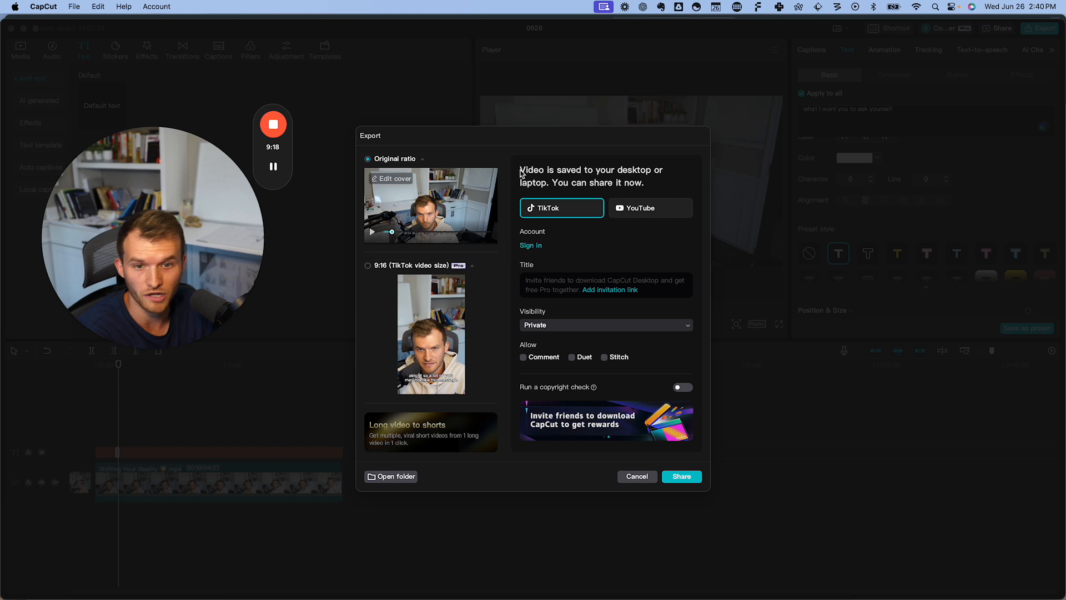
pyautogui.click(420, 575)
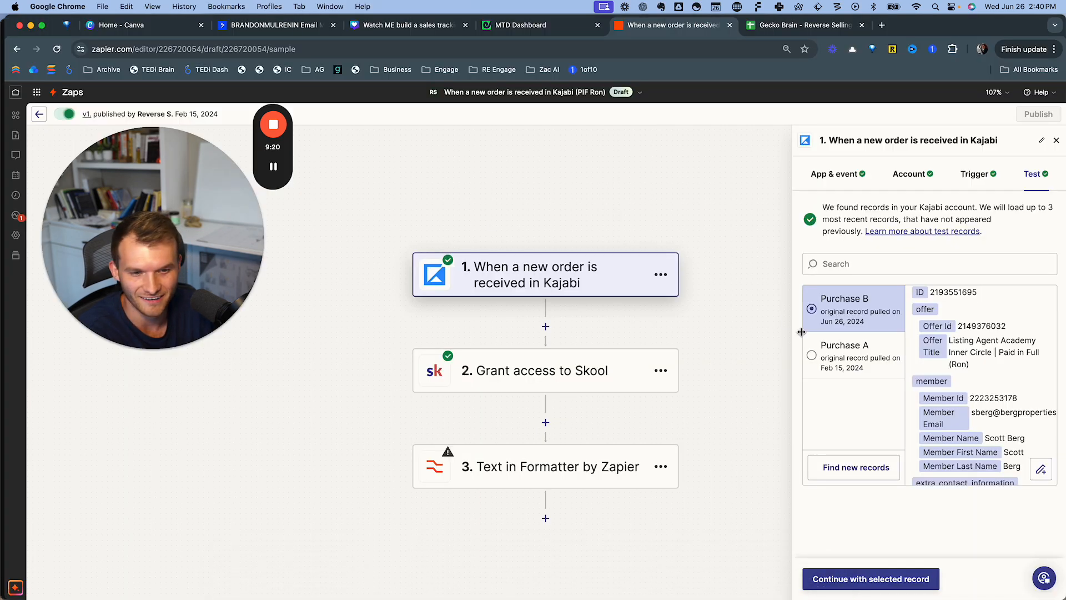
pyautogui.click(897, 587)
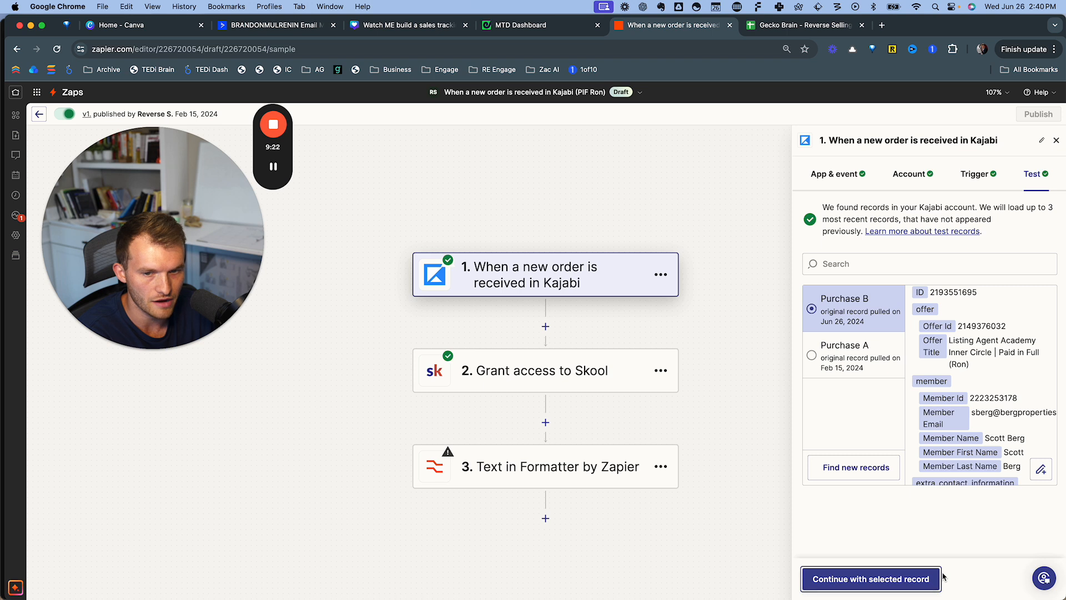
# - Continue past the Skool step and retest the Formatter step with the new sample record
pyautogui.click(1026, 182)
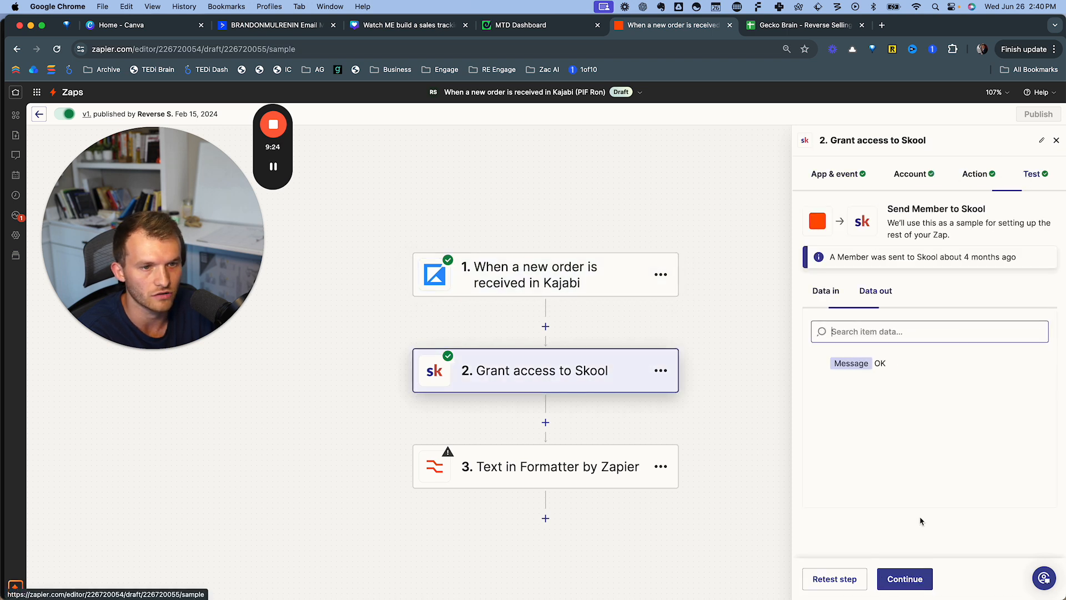
pyautogui.click(917, 587)
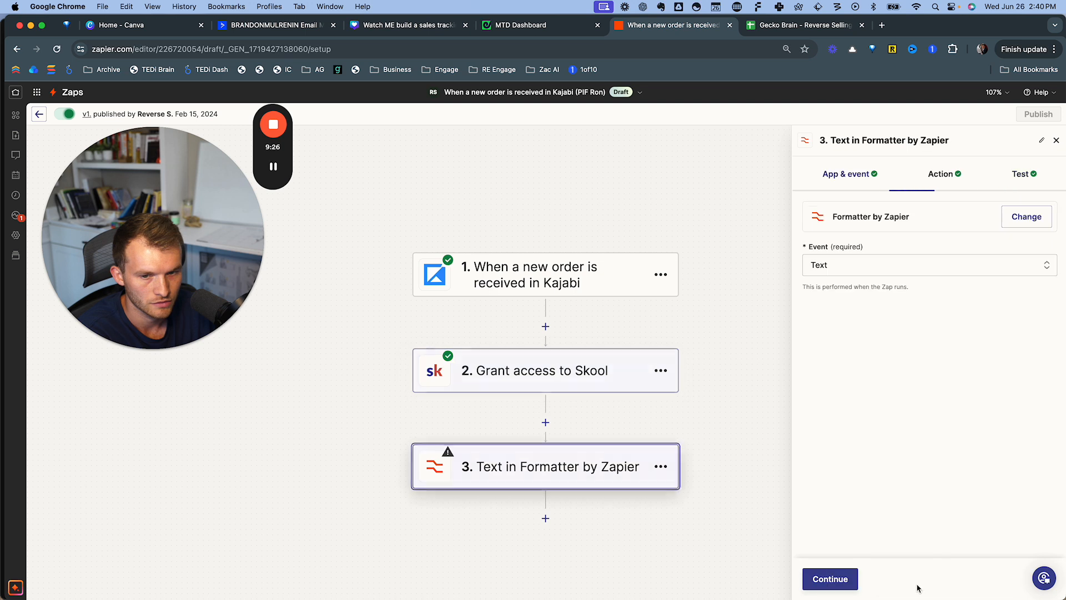
pyautogui.click(1023, 173)
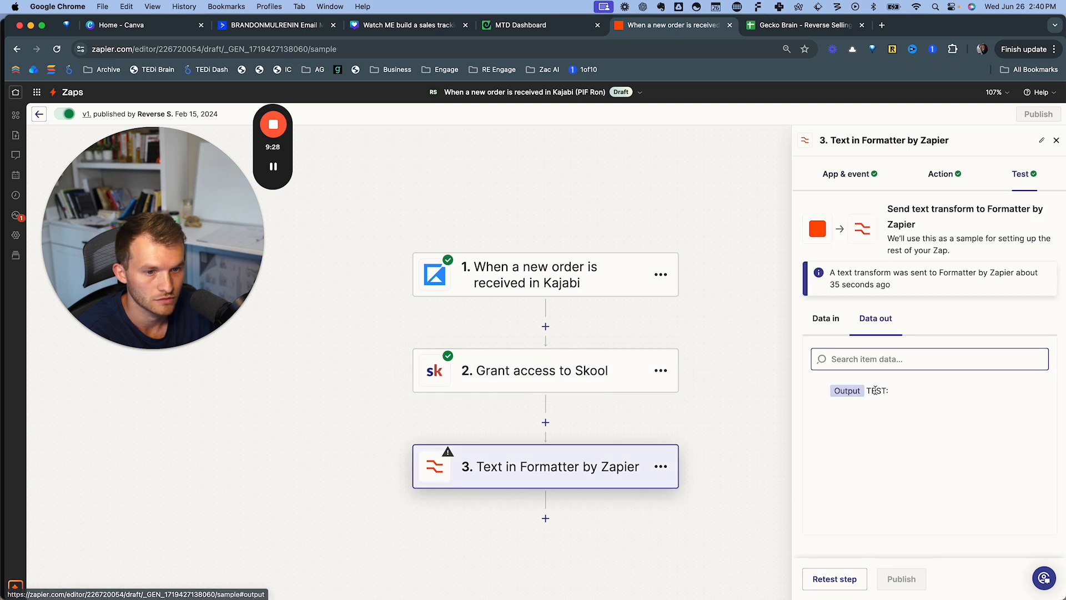
pyautogui.click(835, 579)
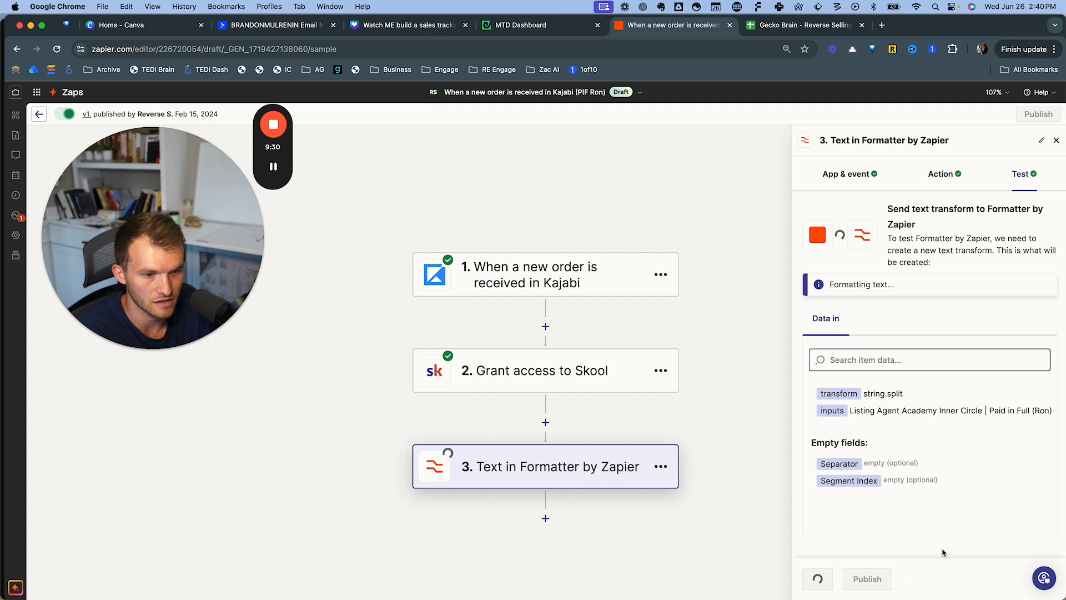
pyautogui.click(826, 320)
# - Set the Split Text segment index to All (as Line-items), leaving the separator empty
pyautogui.click(870, 434)
pyautogui.click(919, 406)
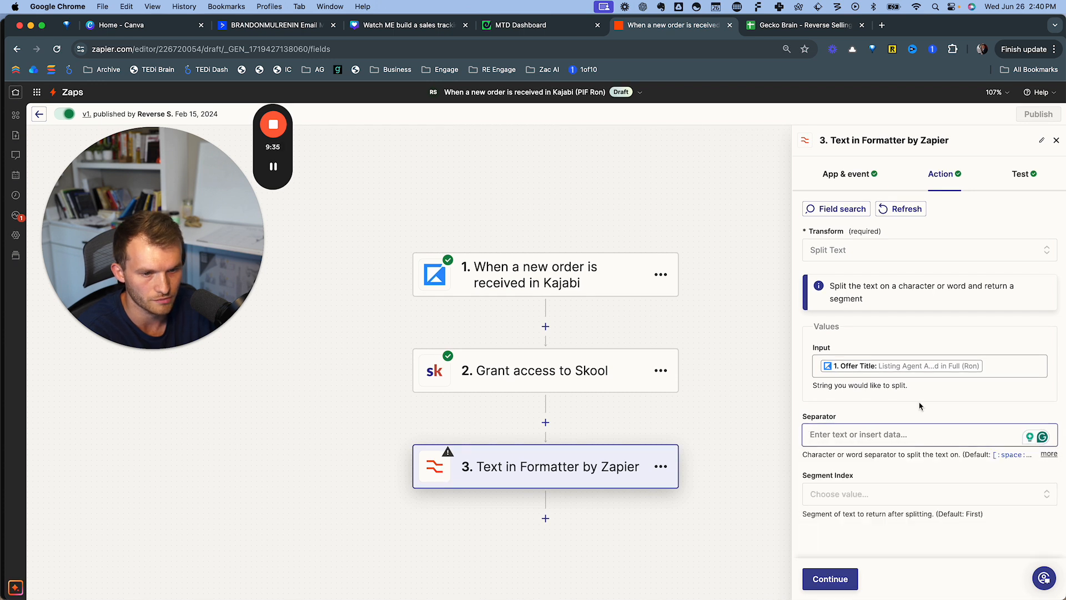
pyautogui.click(848, 495)
pyautogui.scroll(-1, 895, 472)
pyautogui.click(869, 542)
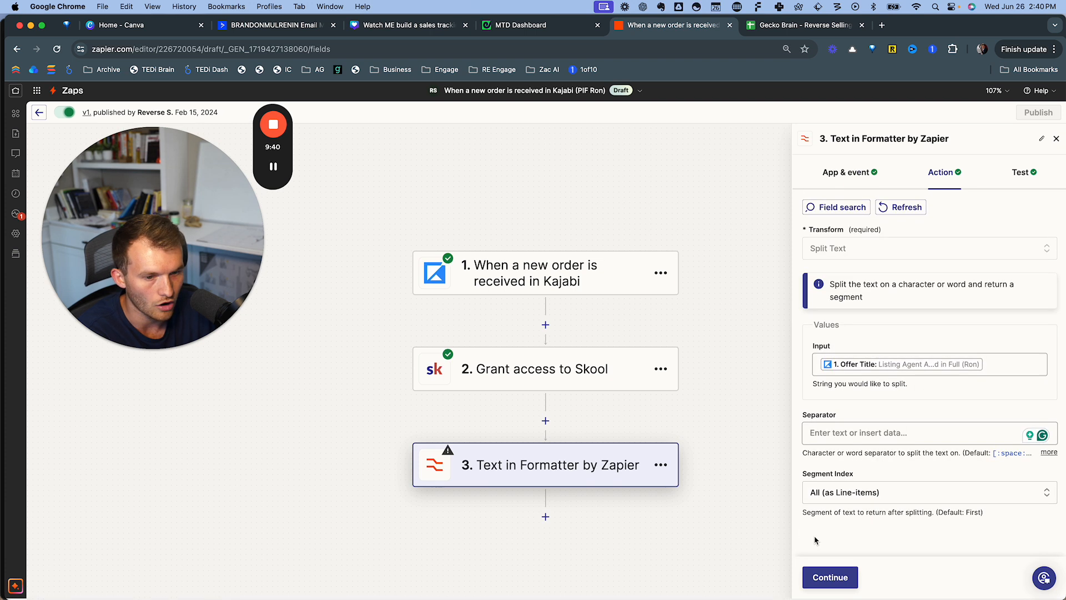
# - Continue to the Formatter step's test, rerun it and examine the split segments in the output data
pyautogui.click(831, 579)
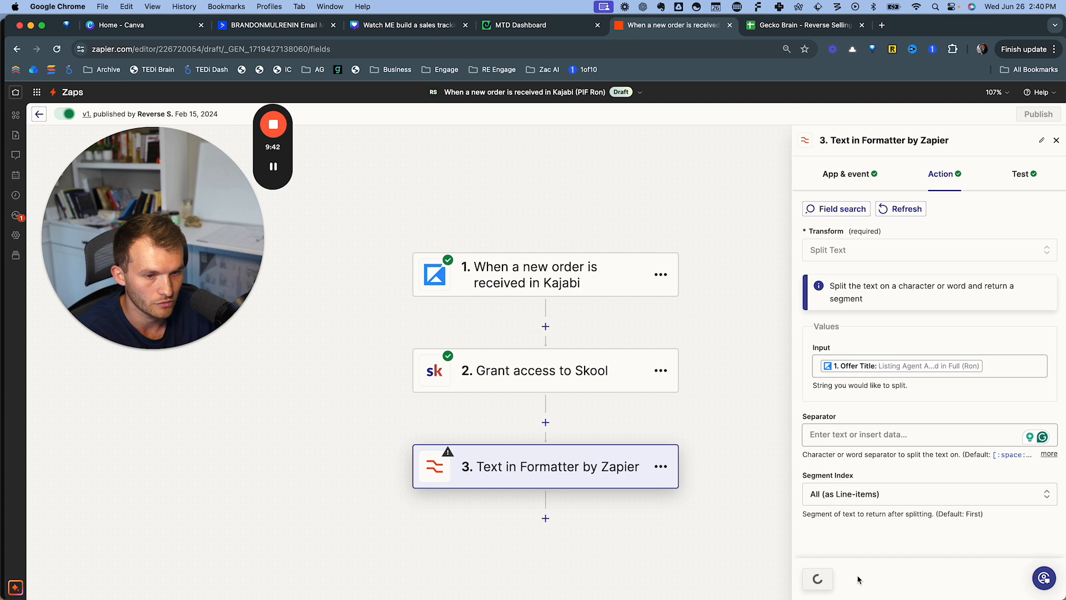
pyautogui.click(823, 577)
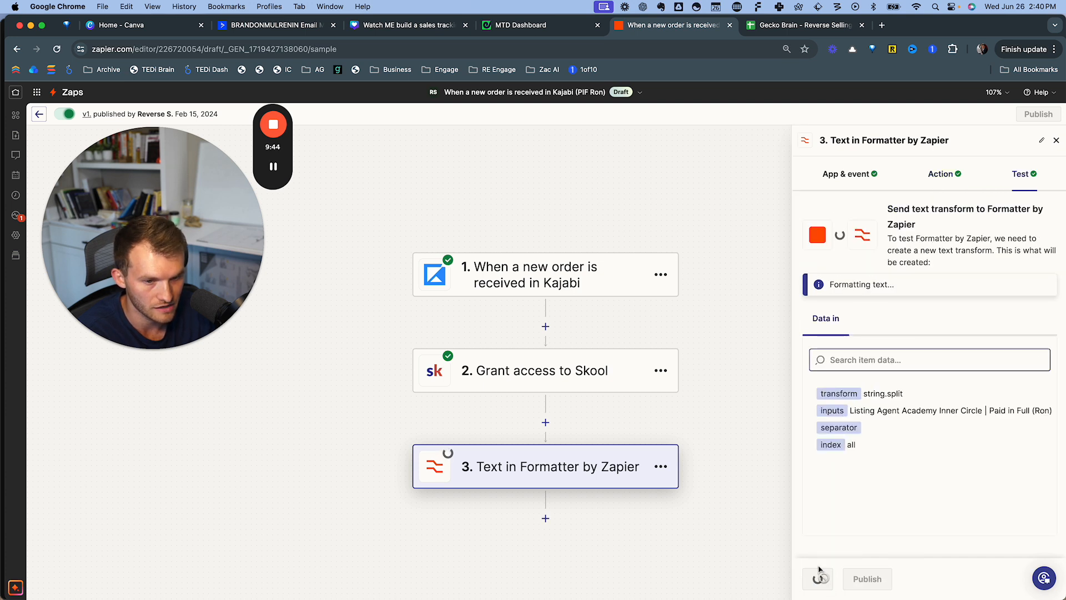
pyautogui.scroll(-1, 936, 409)
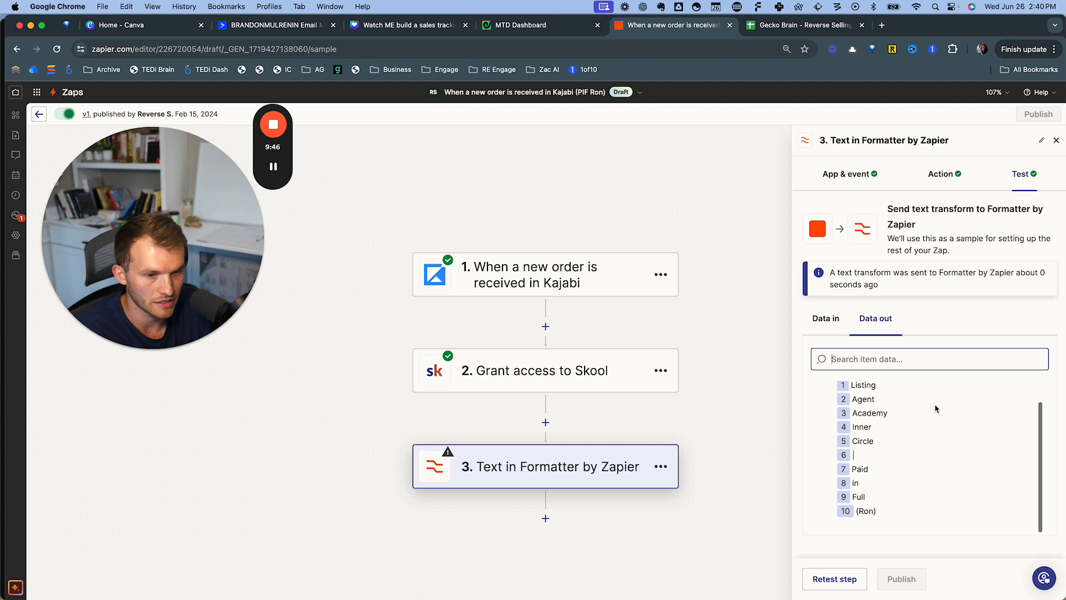
pyautogui.moveTo(860, 513); pyautogui.dragTo(896, 515)
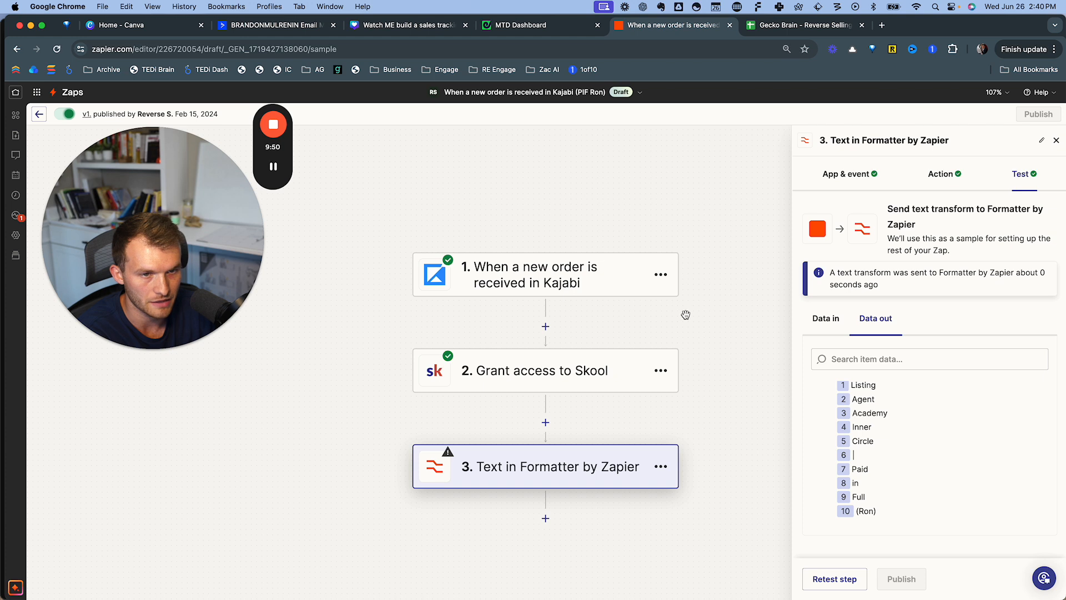
# - Add a fourth action step after the Formatter step and open its app selection
pyautogui.moveTo(547, 522)
pyautogui.mouseDown()
pyautogui.moveTo(863, 532)
pyautogui.moveTo(553, 521)
pyautogui.mouseUp()
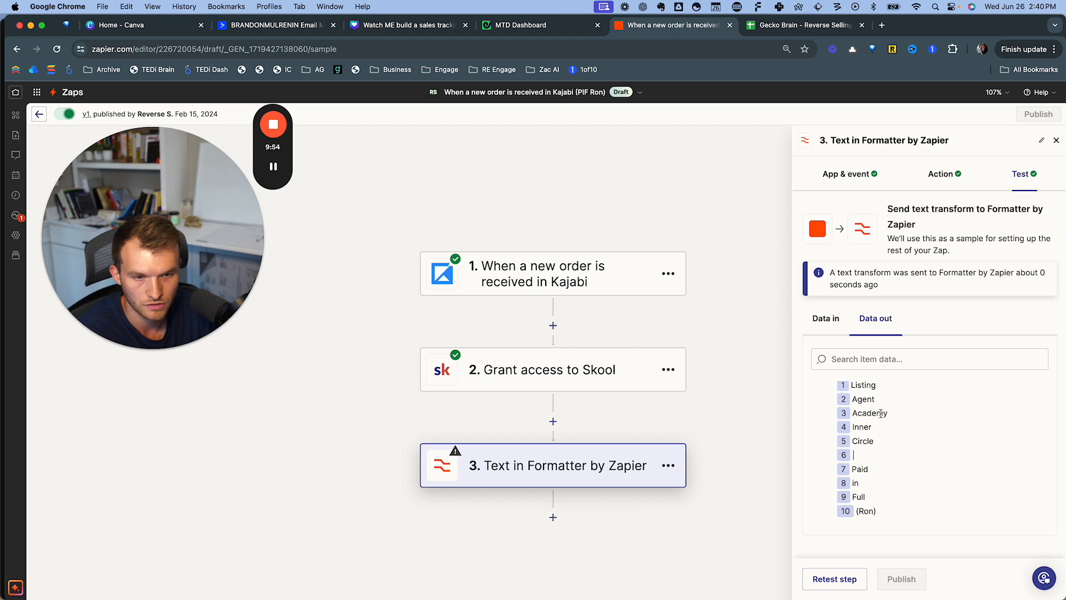
pyautogui.click(560, 517)
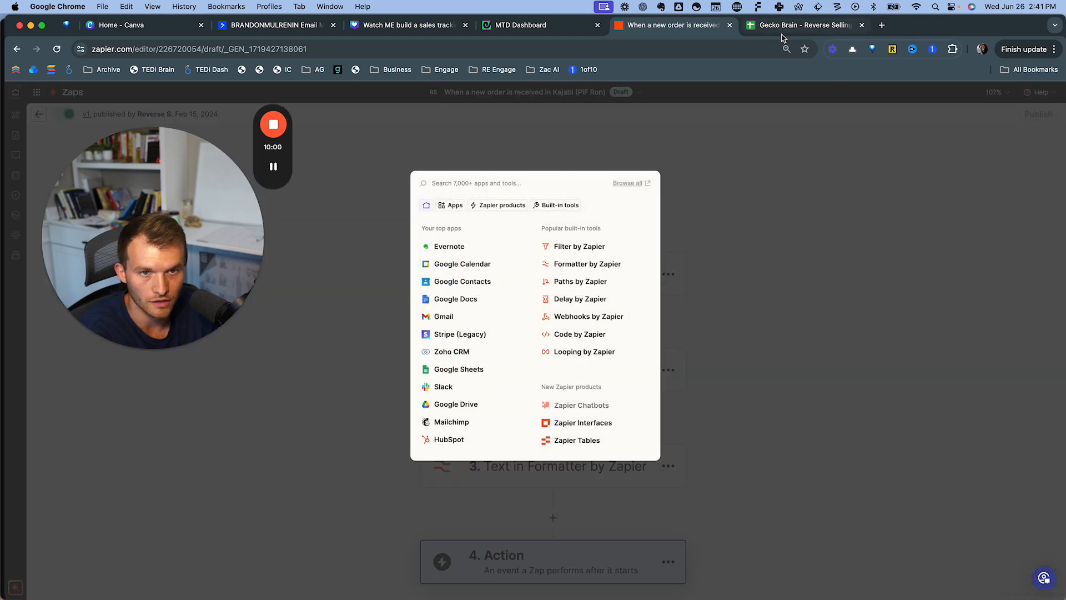
# - Switch to the Gecko Brain spreadsheet and examine the PIF, Revenue and New Cash Collected columns of the Closings sheet
pyautogui.click(788, 25)
pyautogui.moveTo(155, 258); pyautogui.dragTo(942, 243)
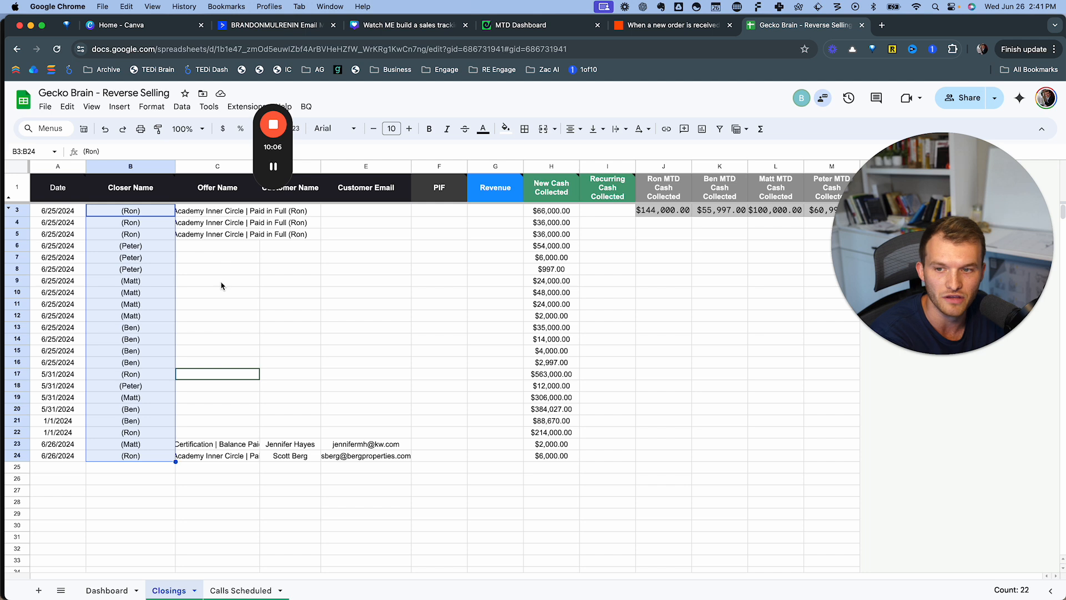
pyautogui.moveTo(273, 84); pyautogui.dragTo(170, 74)
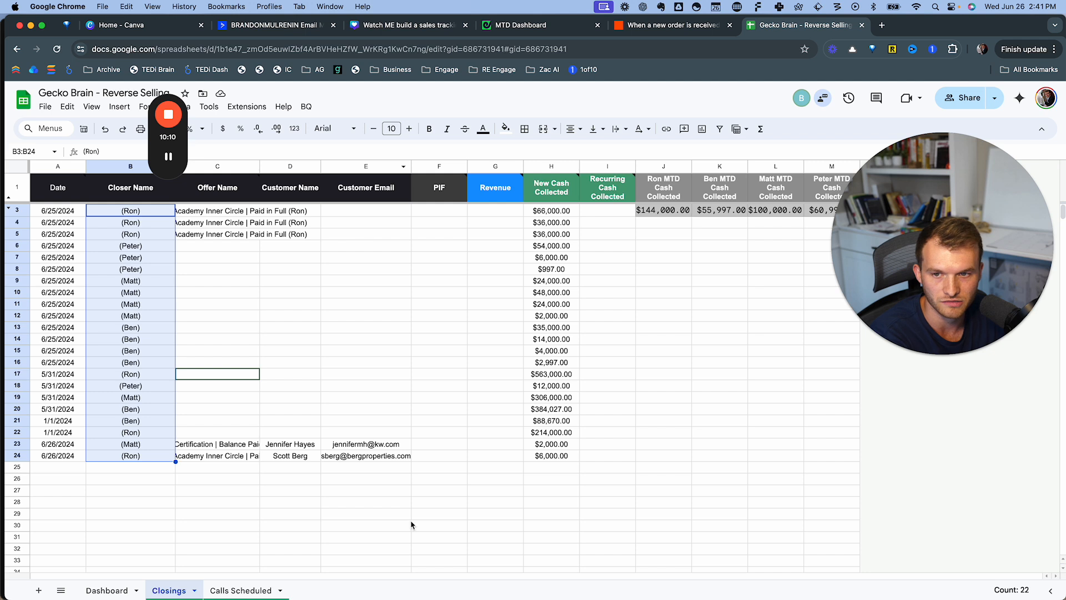
pyautogui.moveTo(439, 215); pyautogui.dragTo(437, 378)
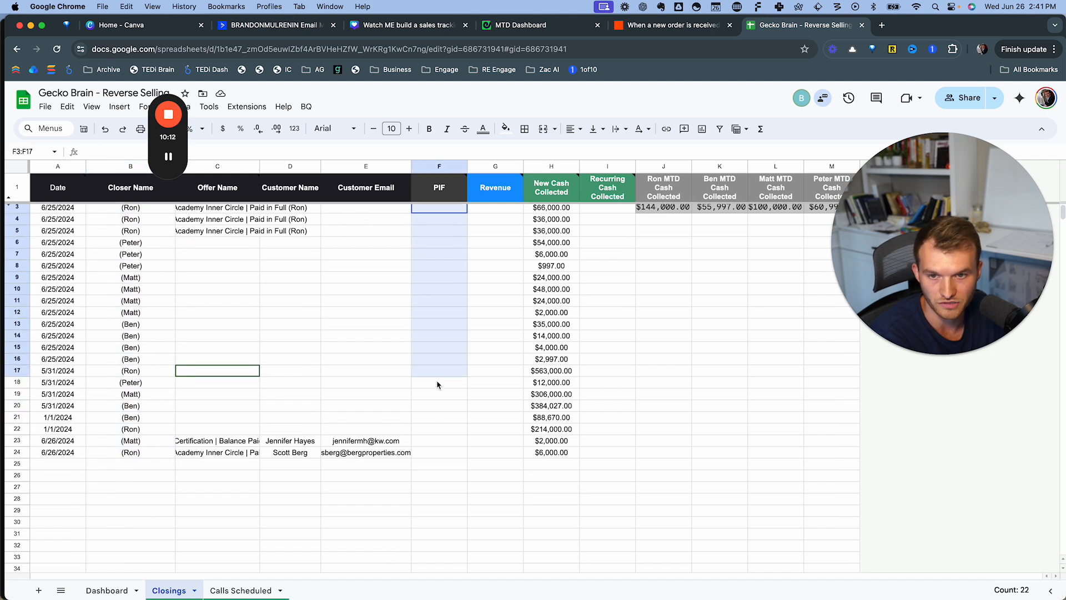
pyautogui.click(447, 410)
pyautogui.moveTo(494, 214); pyautogui.dragTo(500, 467)
pyautogui.click(453, 386)
pyautogui.moveTo(985, 228); pyautogui.dragTo(432, 156)
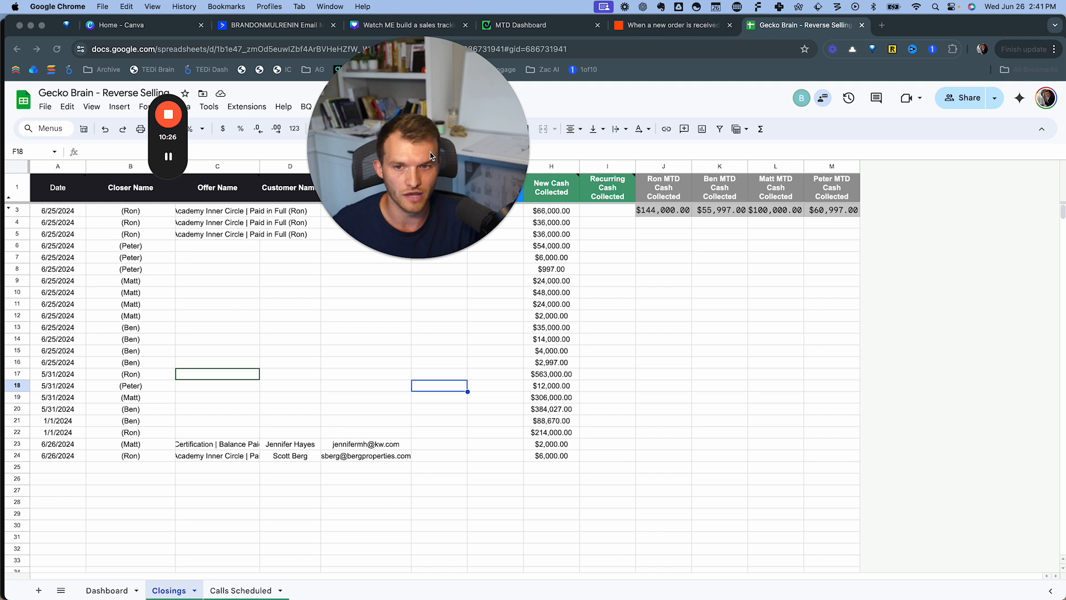
pyautogui.moveTo(431, 156); pyautogui.dragTo(334, 151)
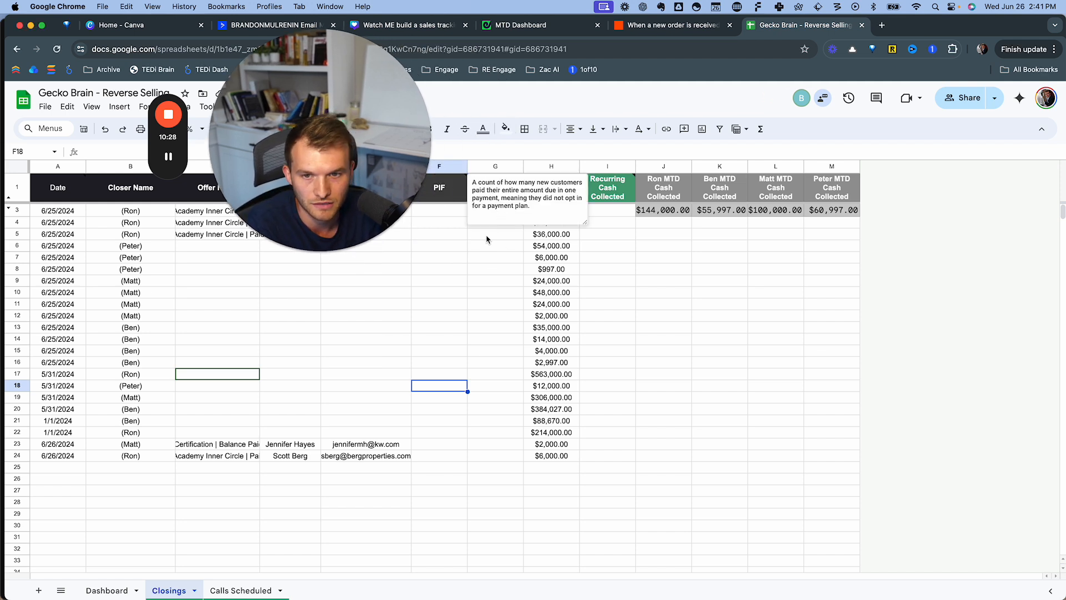
pyautogui.moveTo(552, 211); pyautogui.dragTo(563, 459)
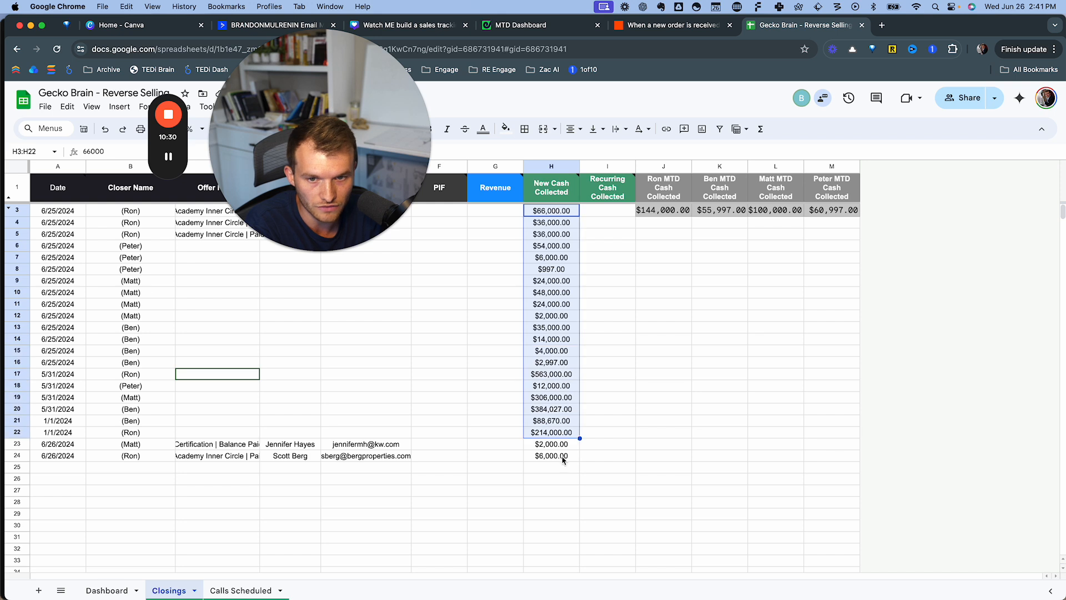
# - Examine the New Cash Collected and Recurring Cash Collected columns of the Closings sheet row by row
pyautogui.click(560, 479)
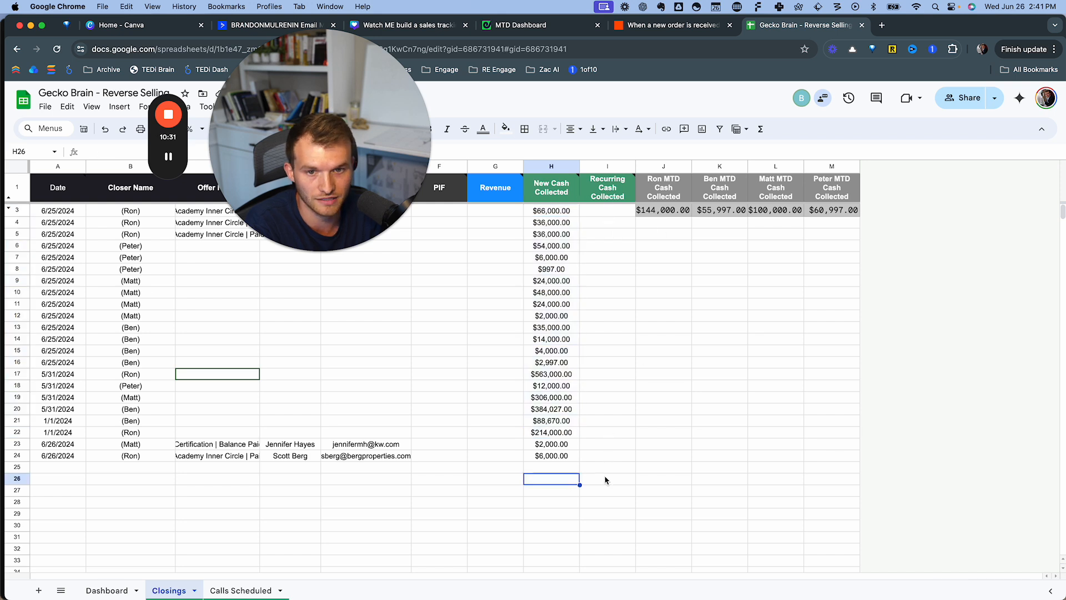
pyautogui.press('Right')
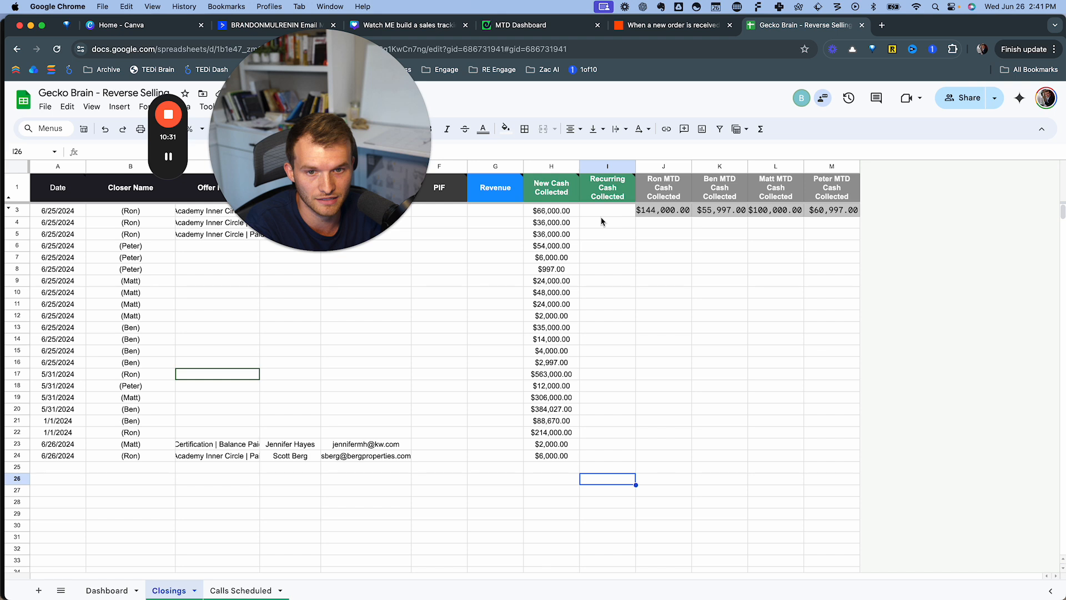
pyautogui.click(603, 214)
pyautogui.press('Down')
pyautogui.press('Down')
pyautogui.press('Down')
pyautogui.press('Down')
pyautogui.press('Down')
pyautogui.press('Down')
pyautogui.press('Down')
pyautogui.press('Down')
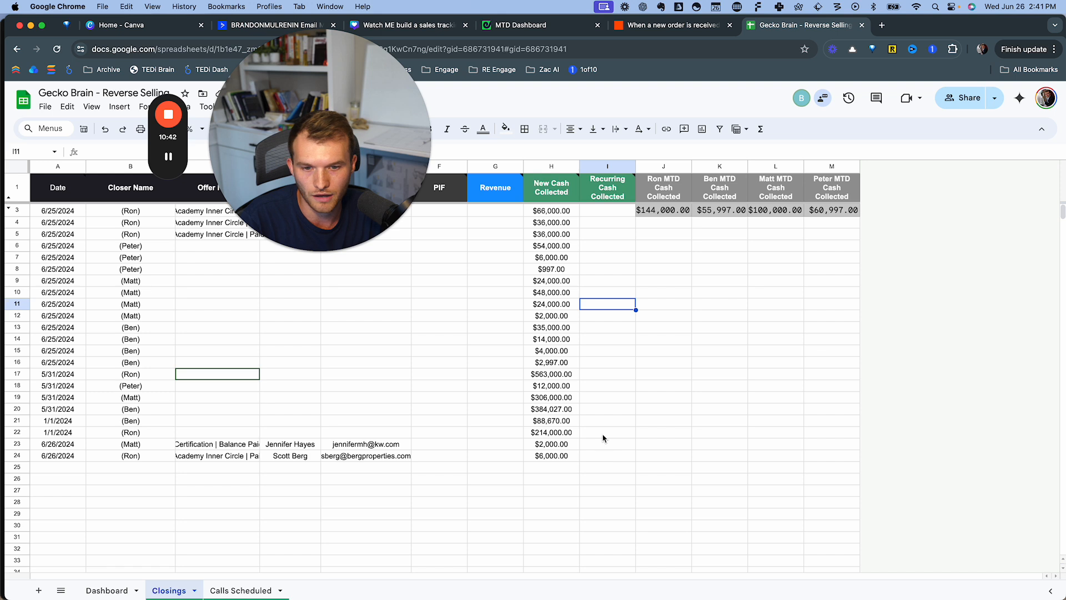
pyautogui.click(604, 437)
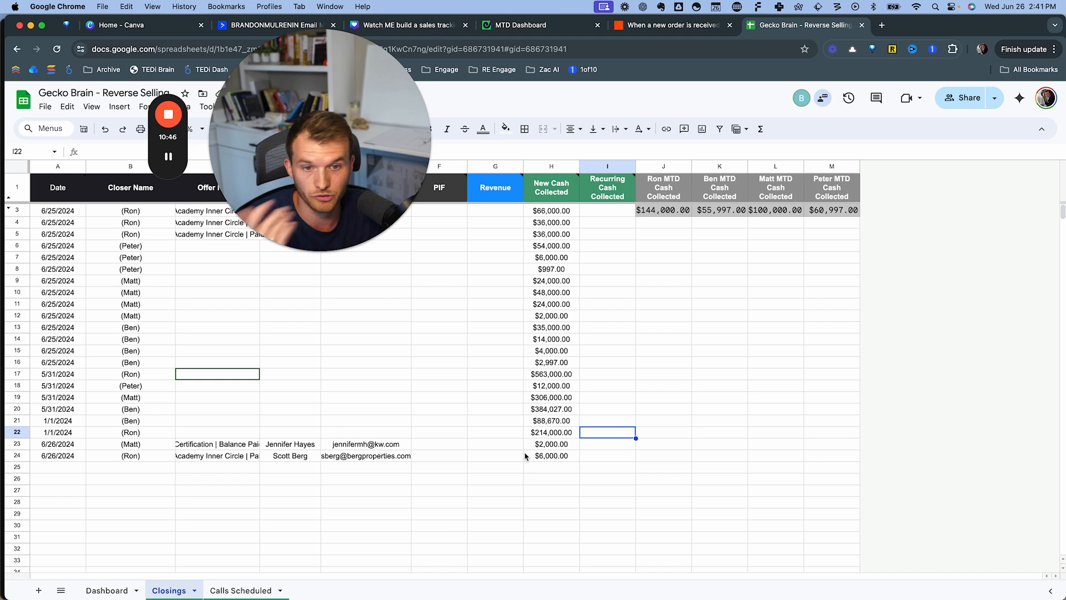
# - Inspect the SUM and FILTER formula behind the first closer's MTD Cash Collected figure in J3
pyautogui.moveTo(386, 162); pyautogui.dragTo(993, 303)
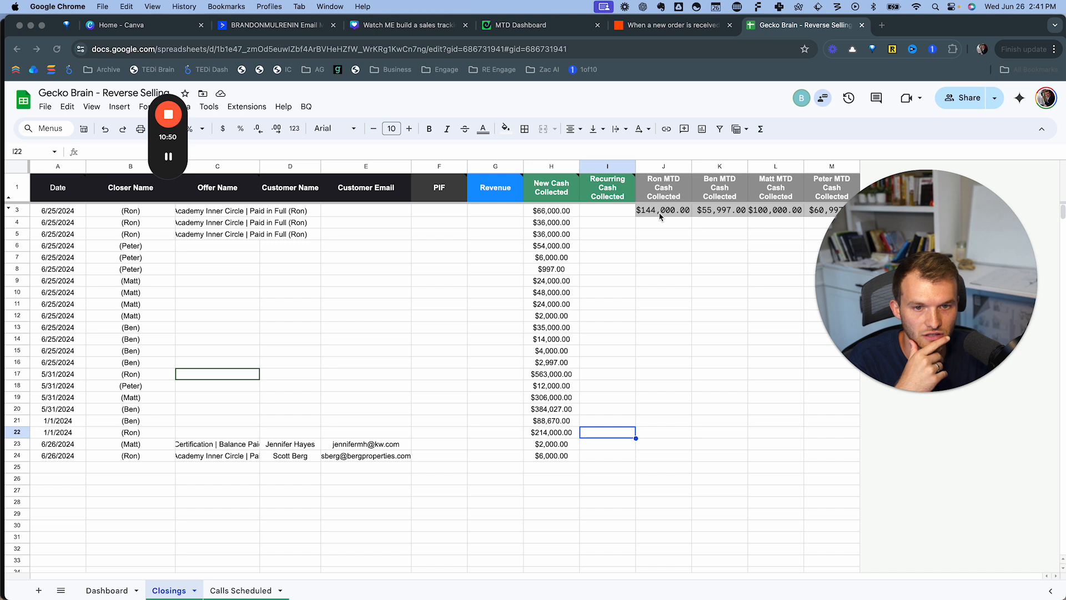
pyautogui.click(673, 214)
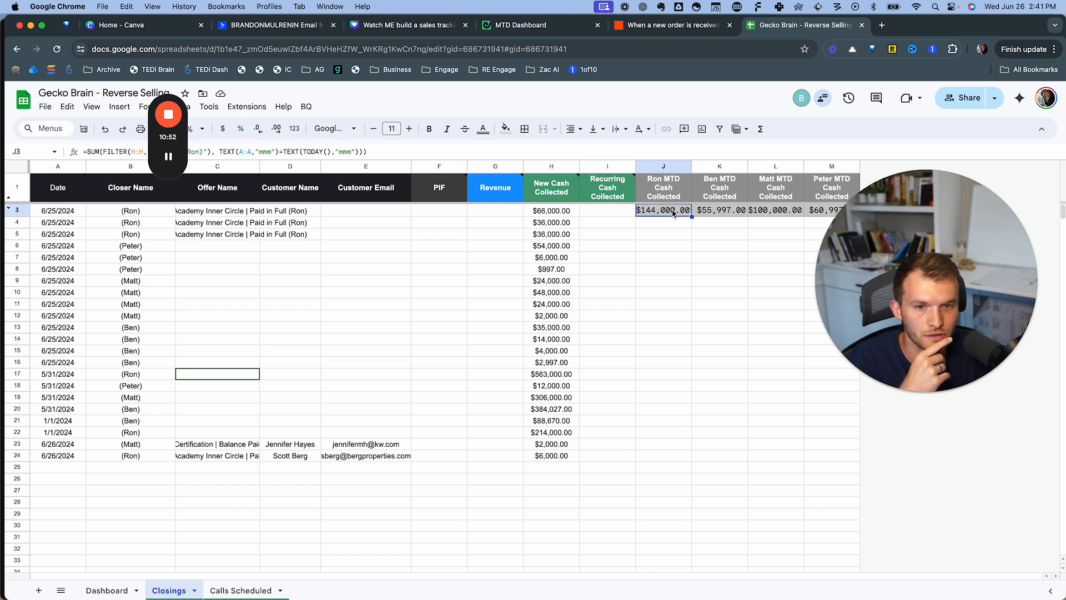
pyautogui.moveTo(171, 75); pyautogui.dragTo(512, 48)
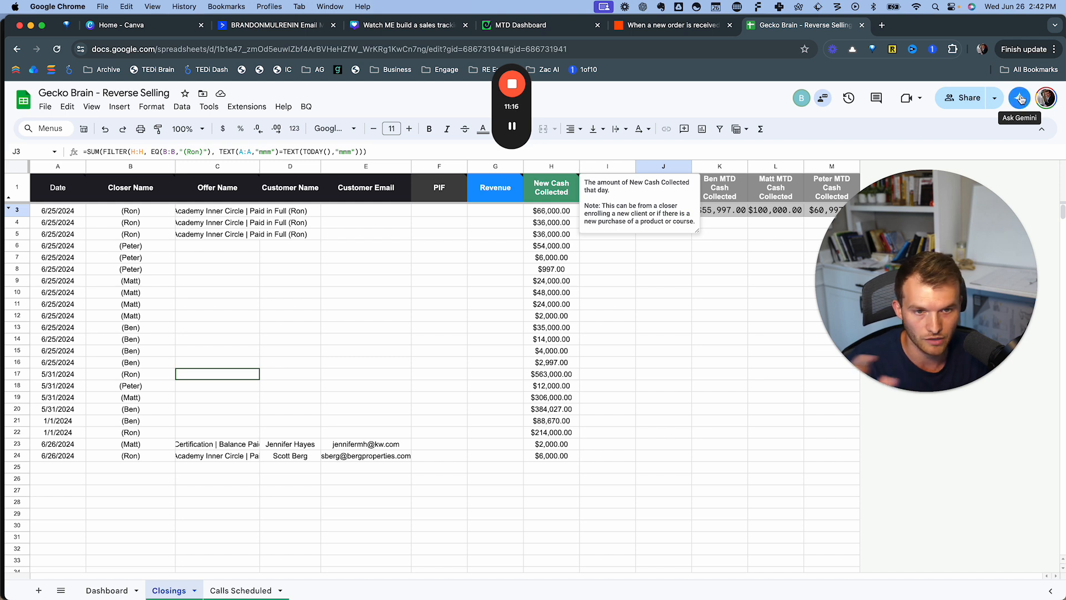
pyautogui.click(690, 366)
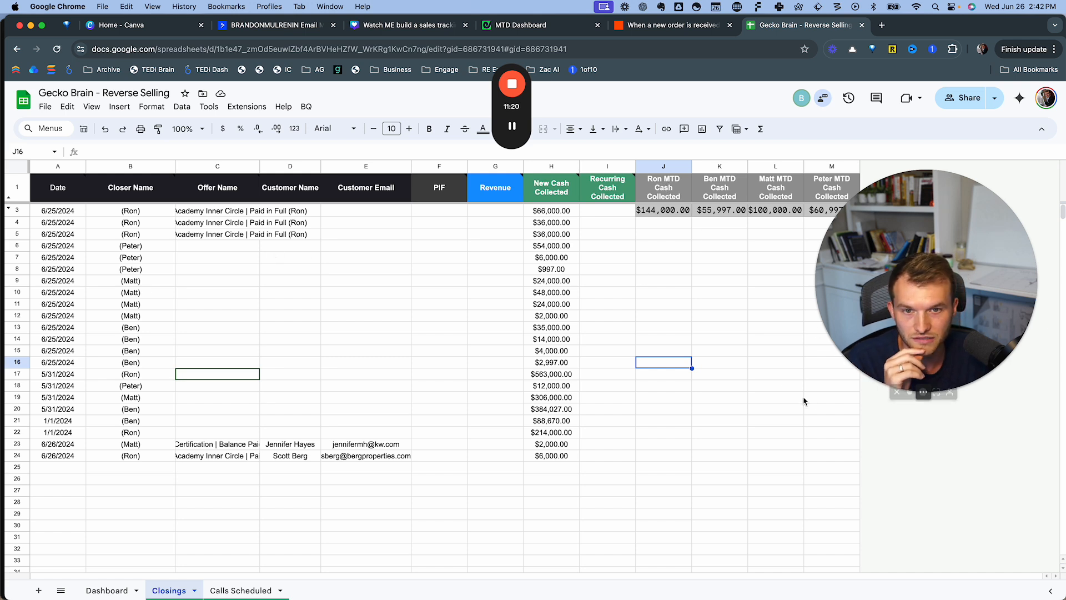
pyautogui.click(689, 353)
# - Switch to the Zapier editor and set step 4 to Google Sheets with the Create Spreadsheet Row event
pyautogui.click(653, 25)
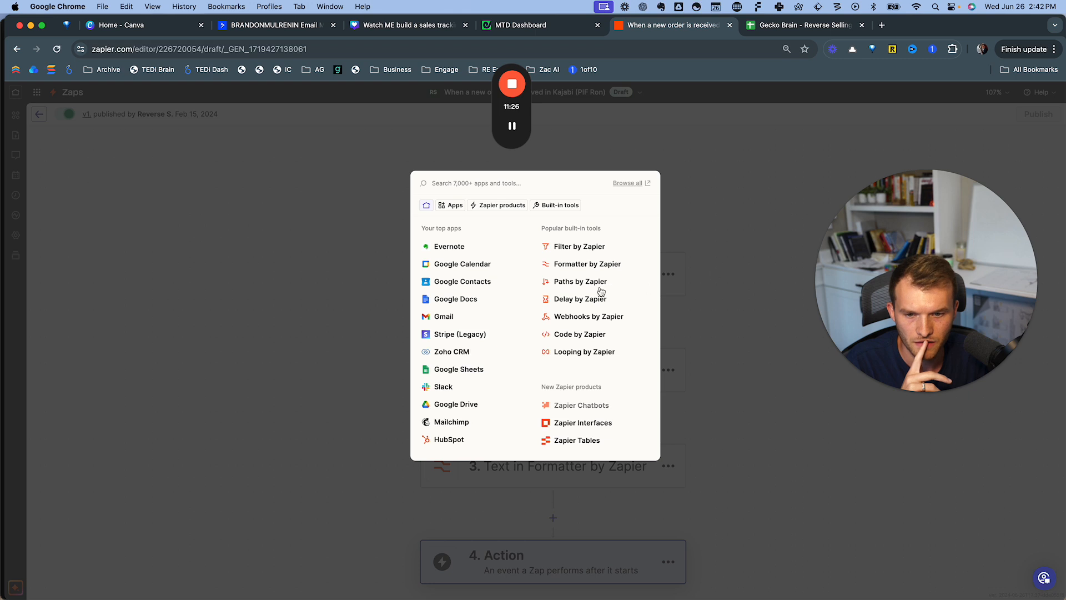
pyautogui.click(459, 370)
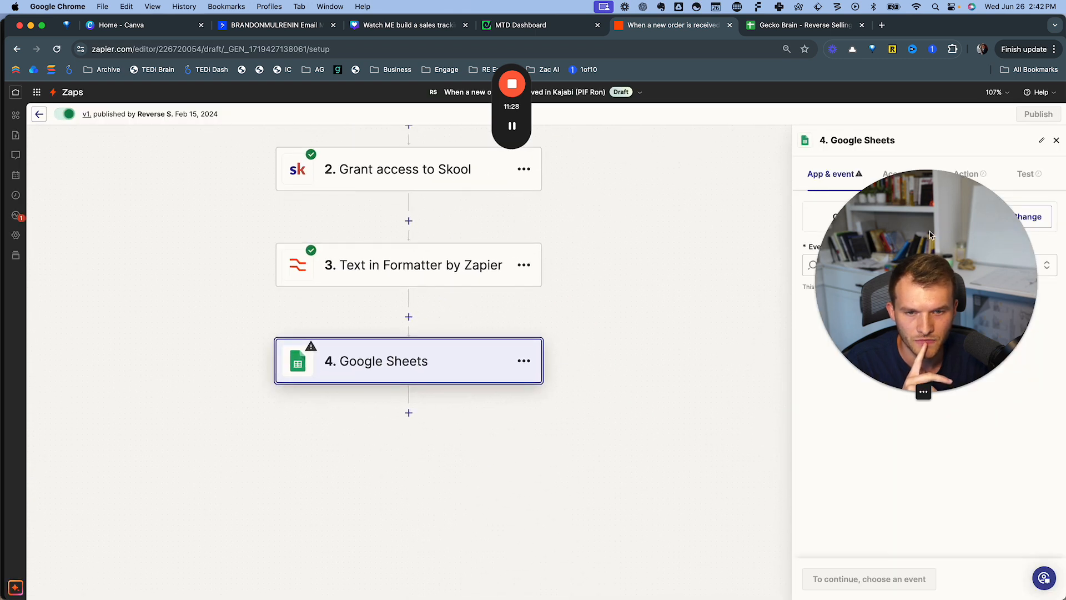
pyautogui.click(876, 265)
pyautogui.scroll(-2, 876, 411)
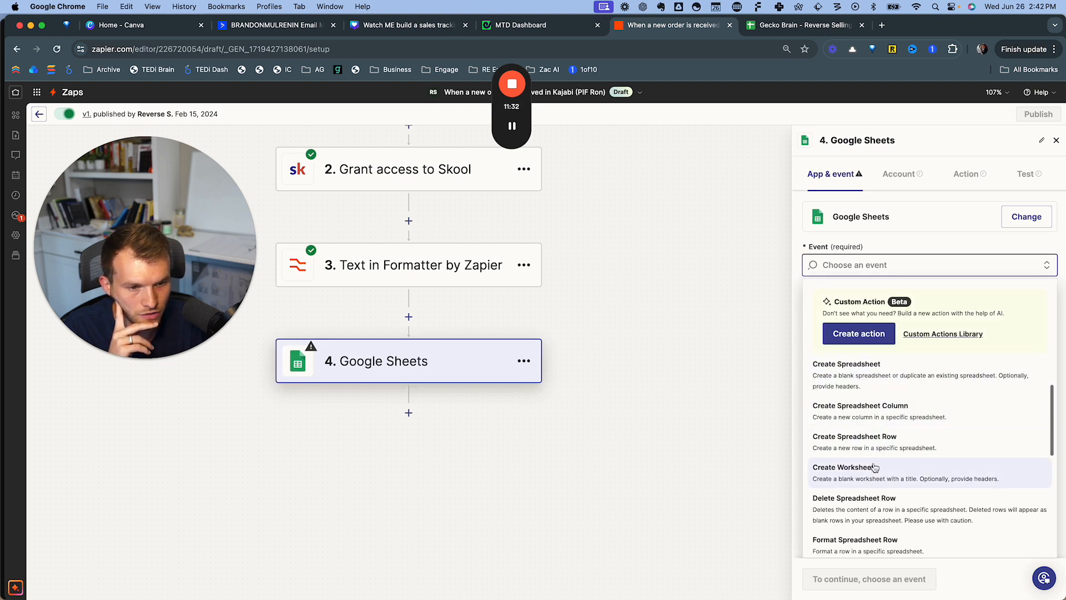
pyautogui.click(918, 451)
pyautogui.click(849, 578)
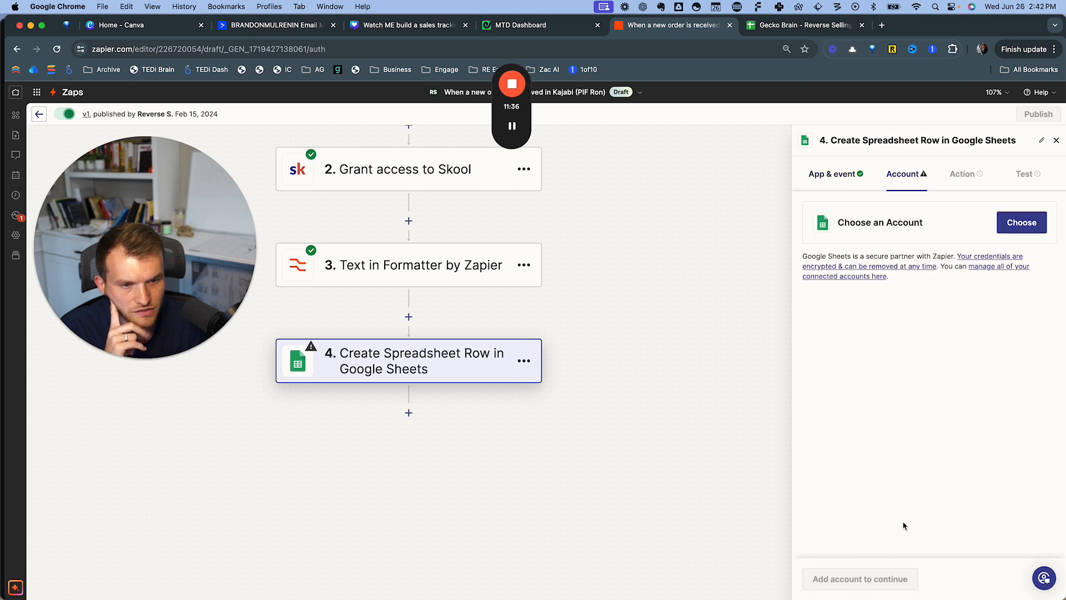
# - Choose the Google Sheets account labelled #2 for step 4 and continue to its action setup
pyautogui.click(1020, 222)
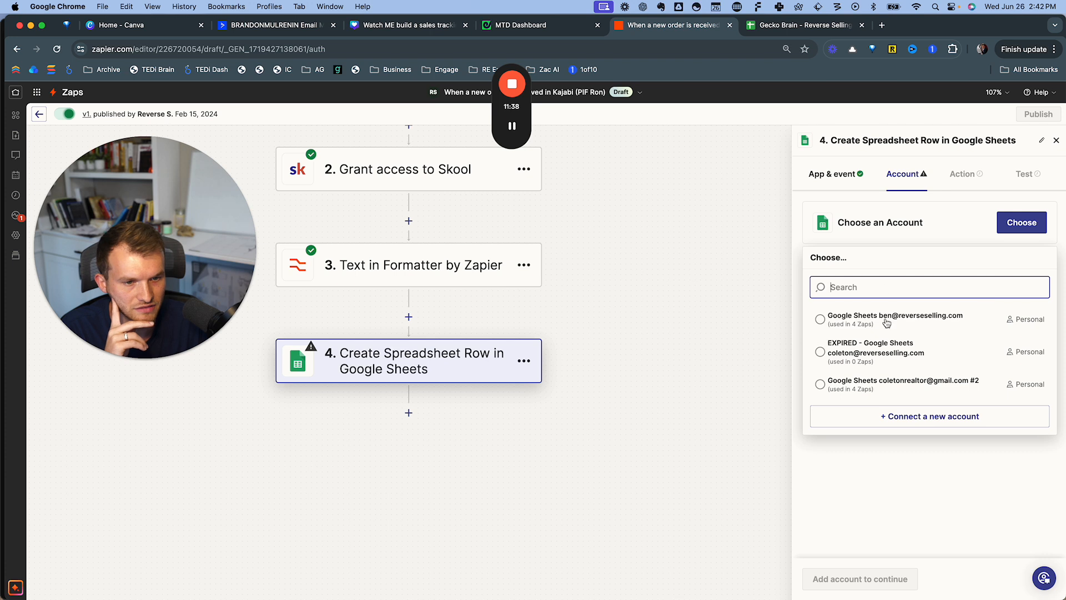
pyautogui.click(863, 385)
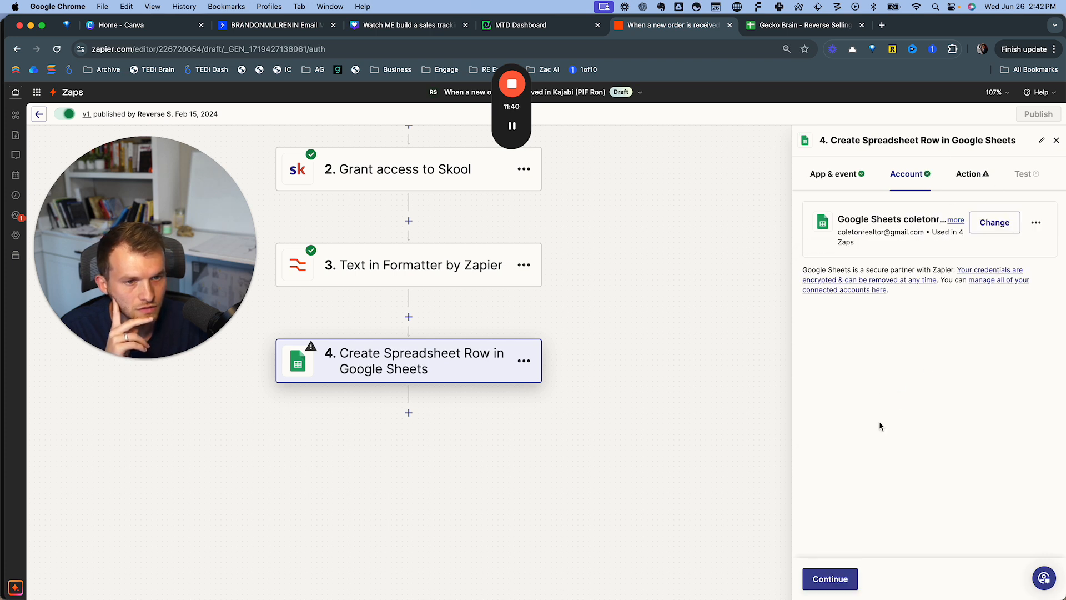
pyautogui.click(830, 580)
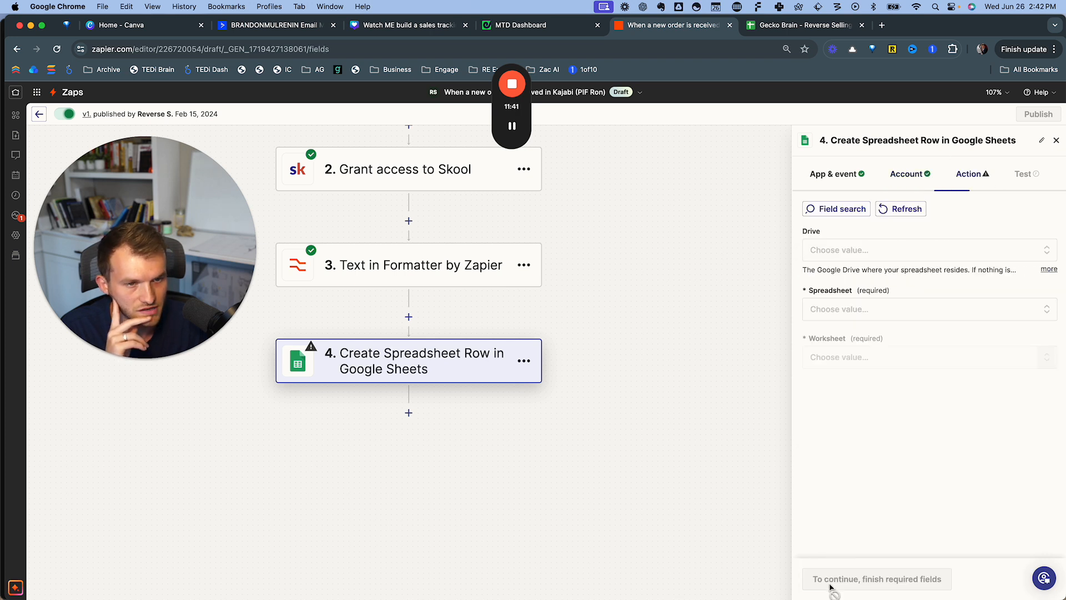
# - Set the drive to My Google Drive, the spreadsheet to Gecko Brain - Reverse Selling and the worksheet to Closings
pyautogui.click(869, 251)
pyautogui.click(846, 413)
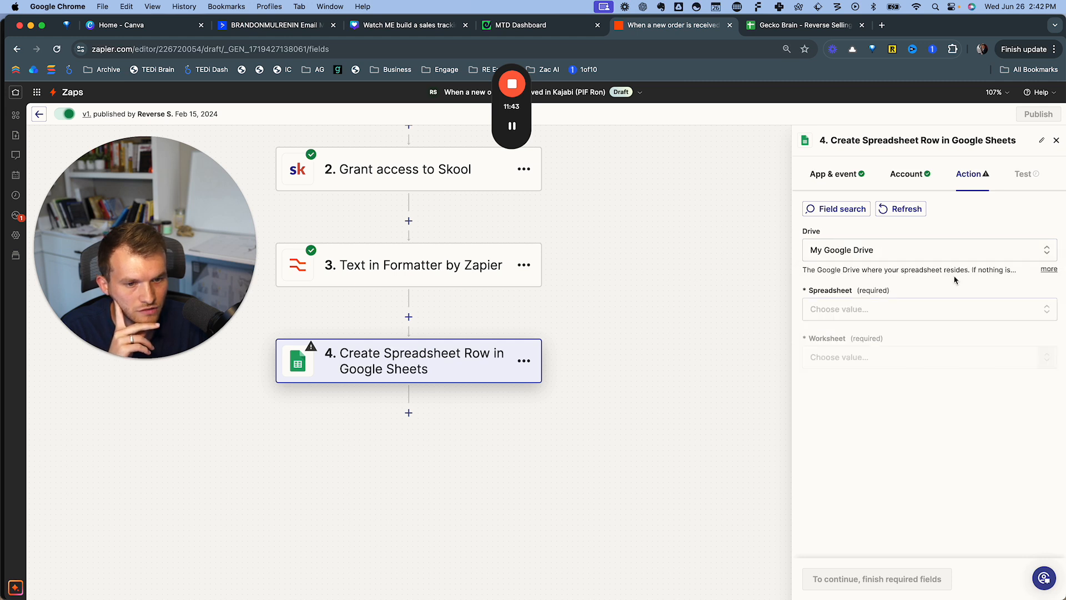
pyautogui.click(851, 317)
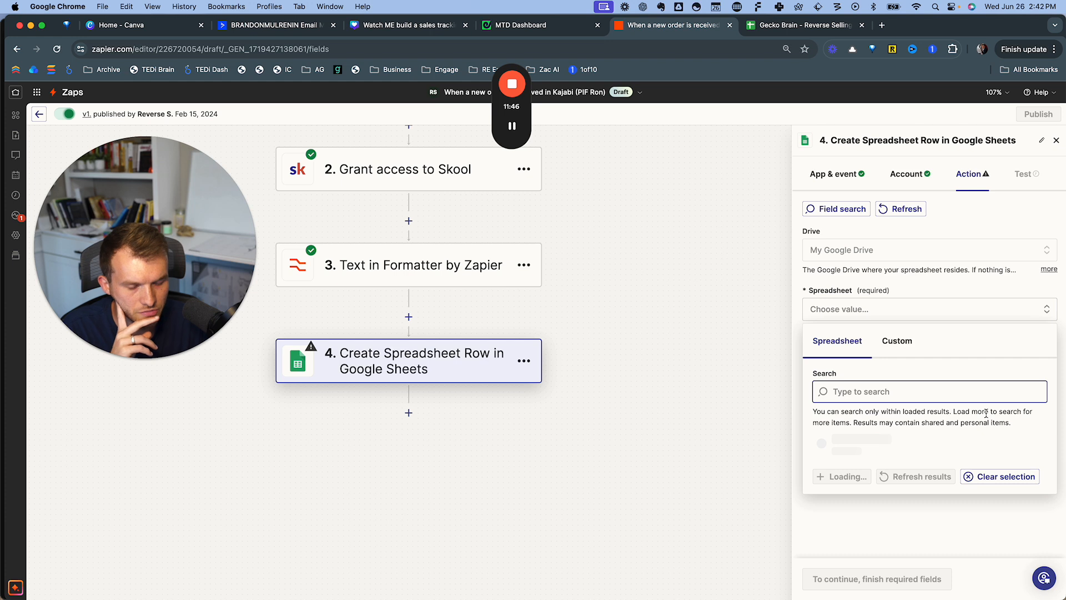
pyautogui.click(894, 484)
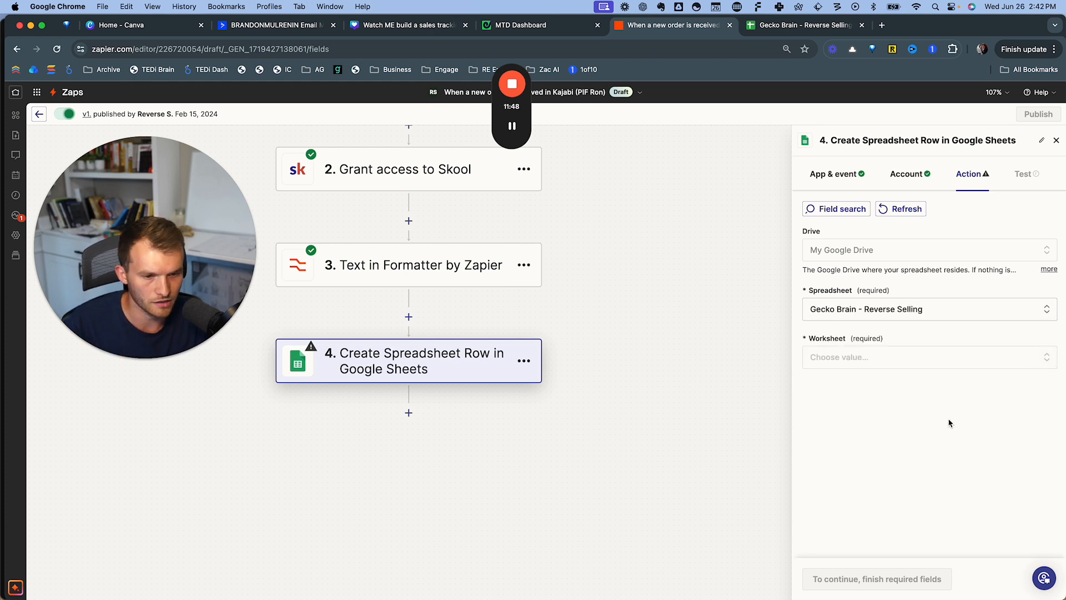
pyautogui.click(850, 358)
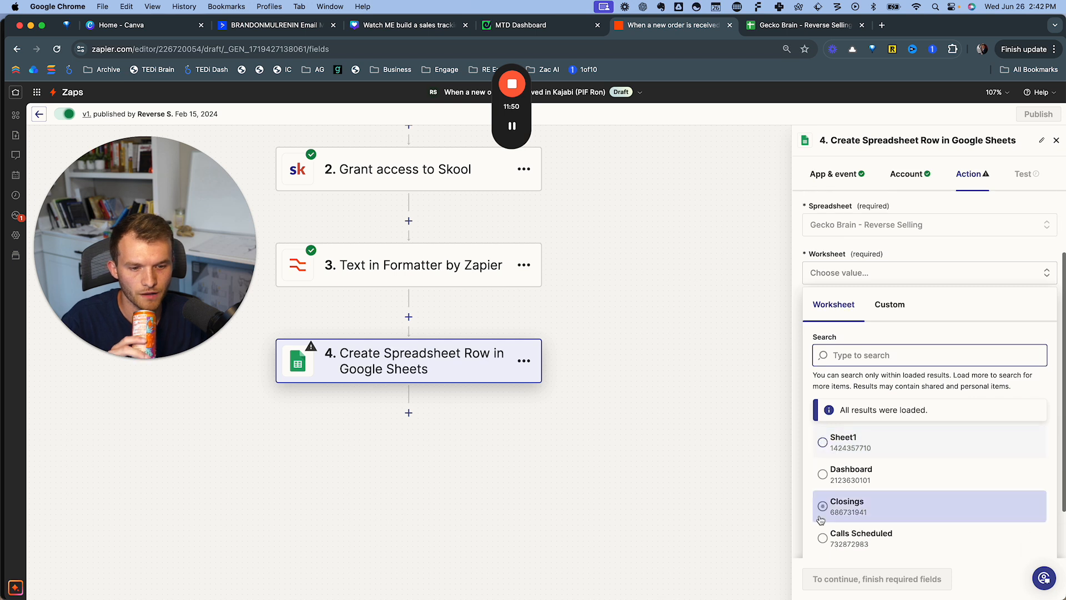
pyautogui.click(868, 506)
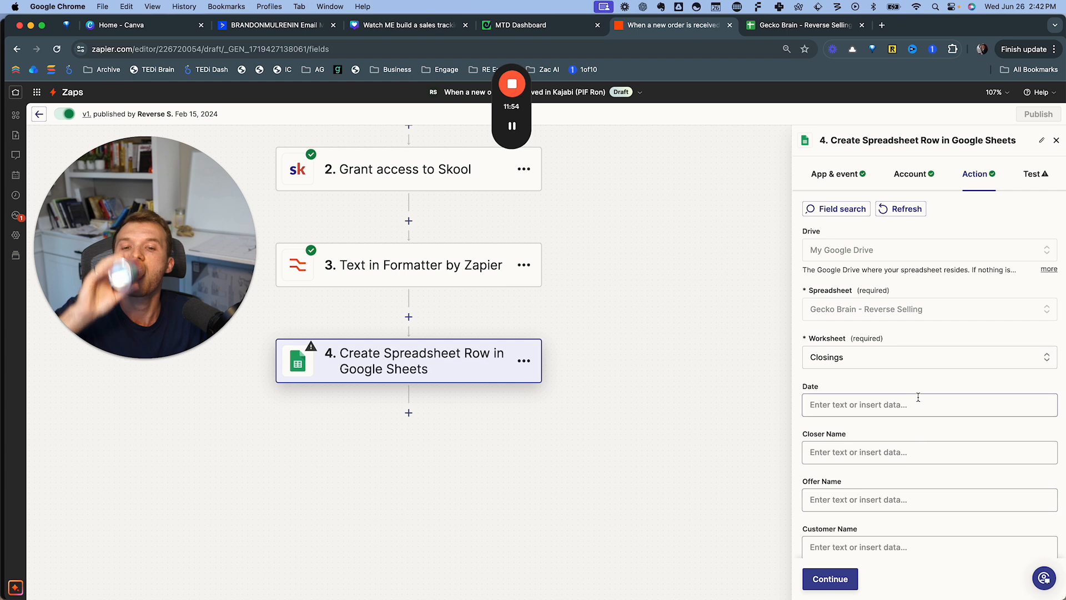
# - Review the row fields, then switch to the Gecko Brain spreadsheet and examine the date format in the Closings sheet's Date column
pyautogui.scroll(-2, 918, 397)
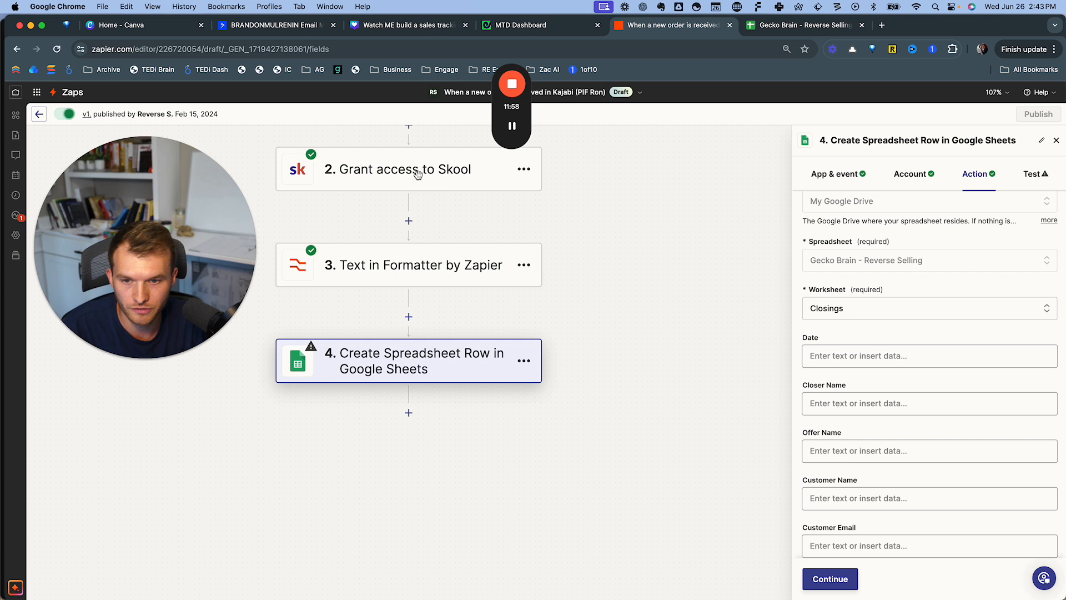
pyautogui.click(799, 27)
pyautogui.moveTo(51, 367); pyautogui.dragTo(53, 470)
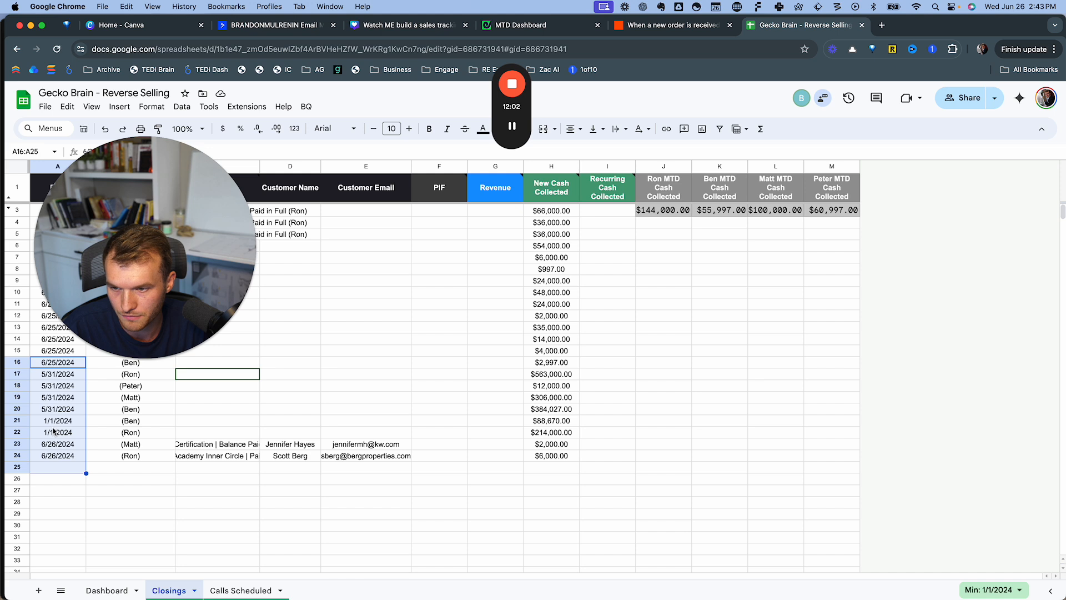
pyautogui.click(54, 432)
pyautogui.click(49, 491)
# - Return to the Zapier editor and insert a Formatter by Zapier step with the Date / Time event before the Google Sheets step
pyautogui.click(675, 25)
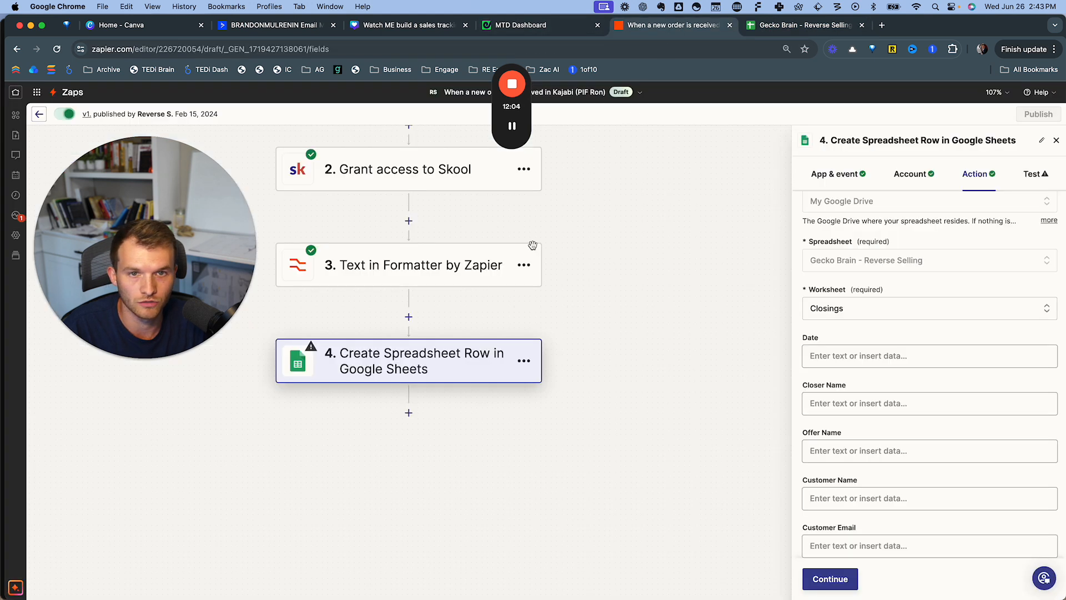
pyautogui.click(410, 317)
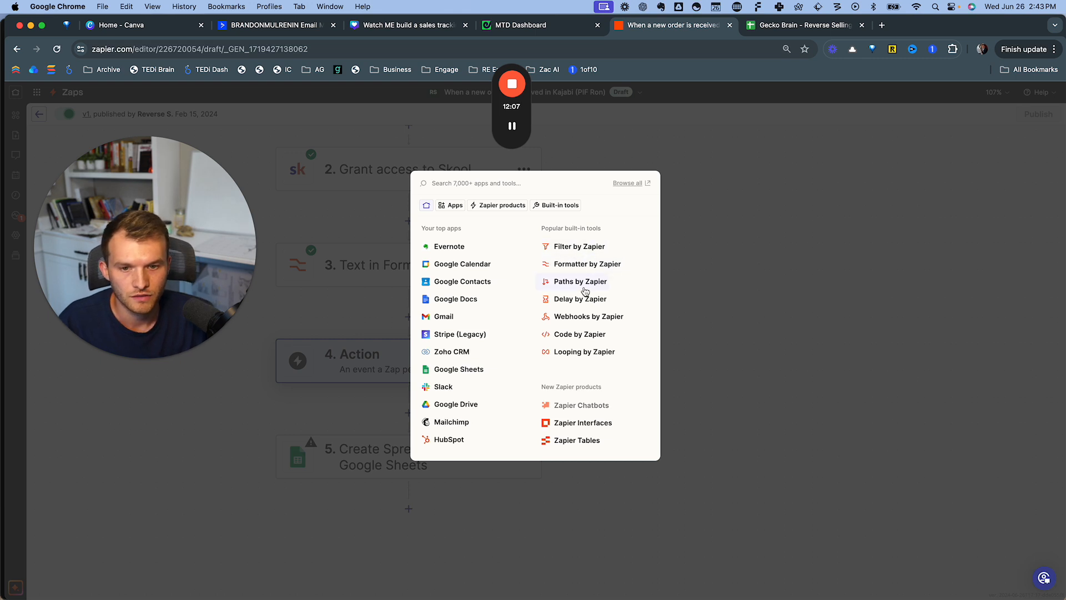
pyautogui.click(581, 265)
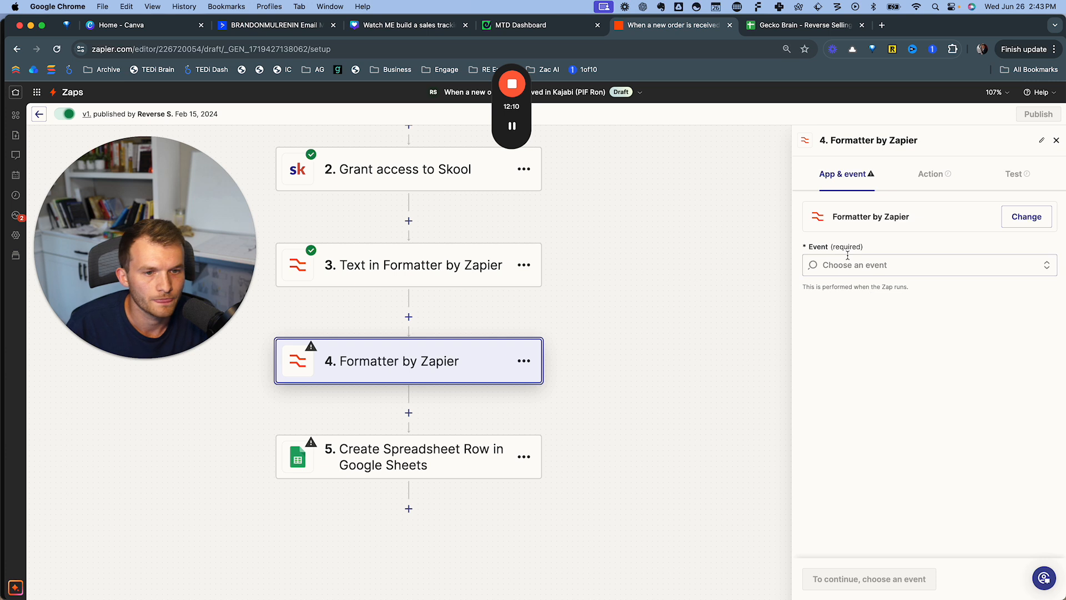
pyautogui.click(848, 265)
pyautogui.click(843, 305)
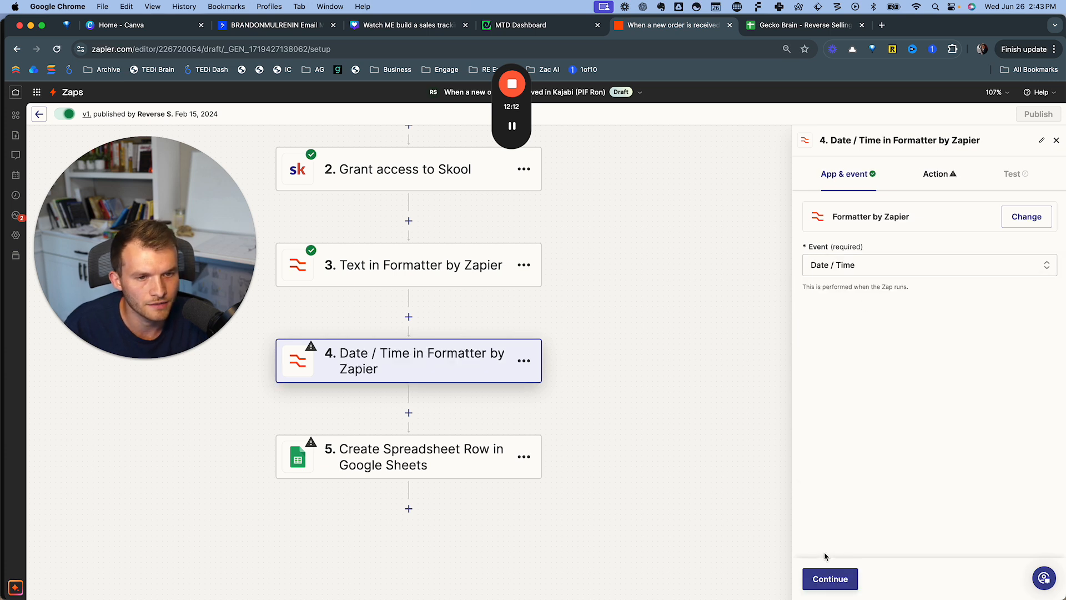
pyautogui.click(830, 579)
# - Set the transform of the Date / Time Formatter step to Format
pyautogui.click(891, 252)
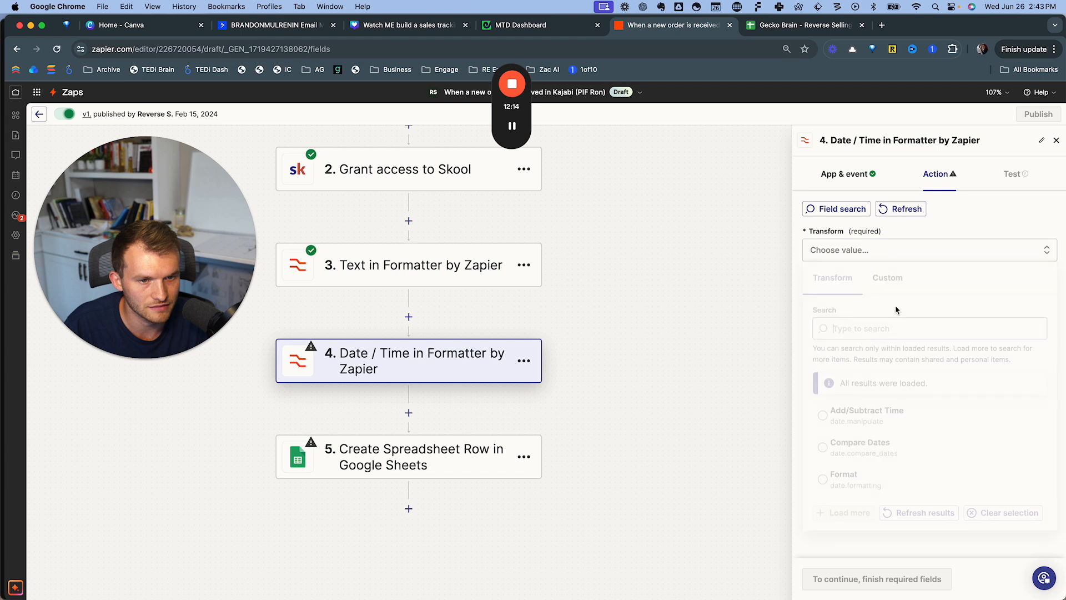
pyautogui.rightClick(860, 487)
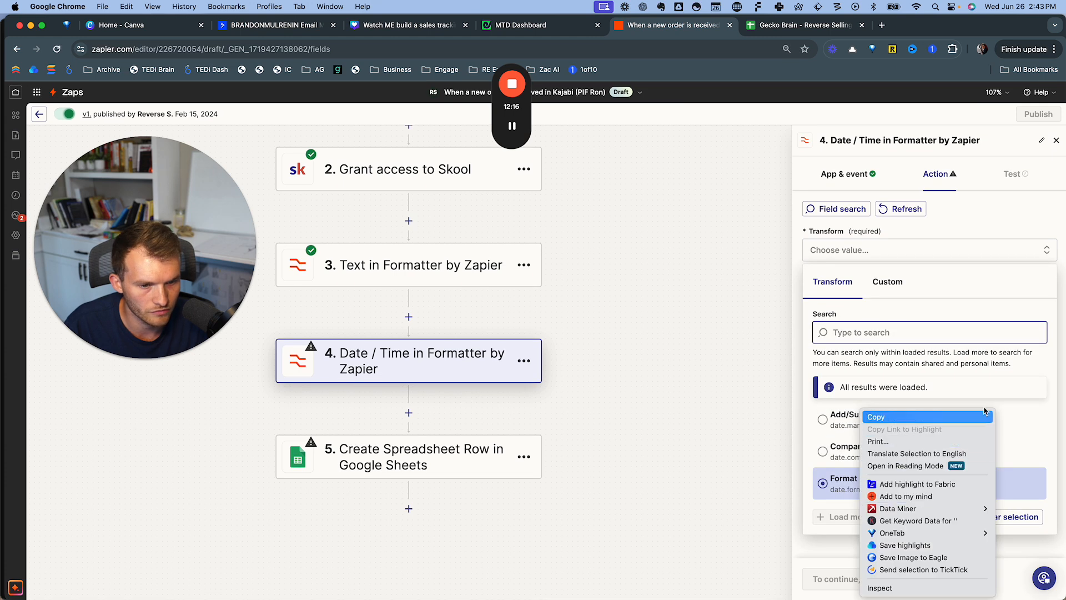
pyautogui.press('Escape')
pyautogui.click(886, 490)
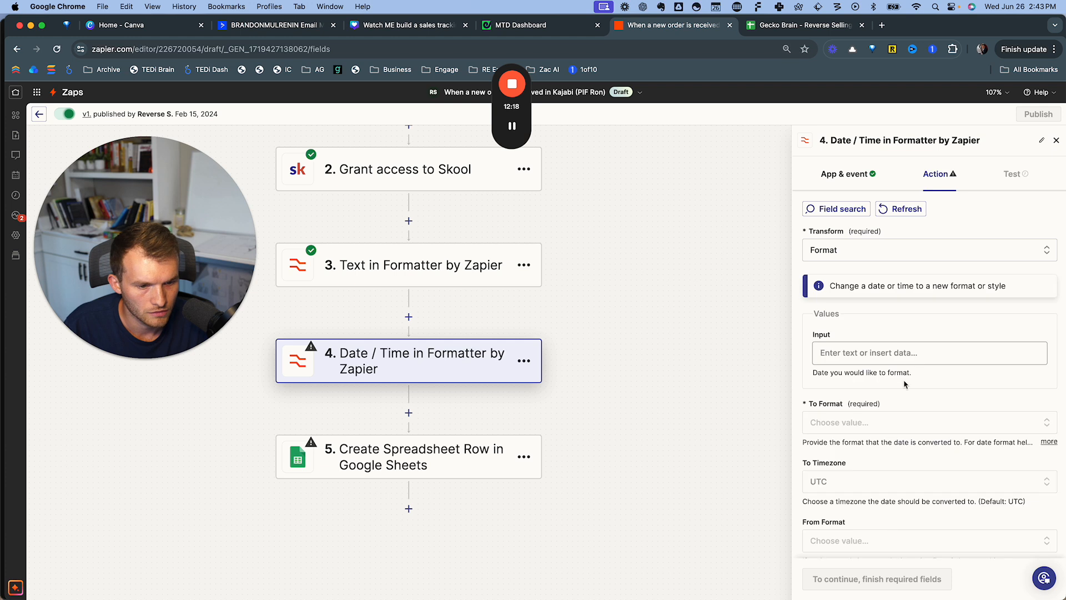
# - Insert the Kajabi order's Transaction Created At field as the input date of the Date / Time Formatter step
pyautogui.scroll(-1, 898, 338)
pyautogui.click(900, 347)
pyautogui.click(893, 434)
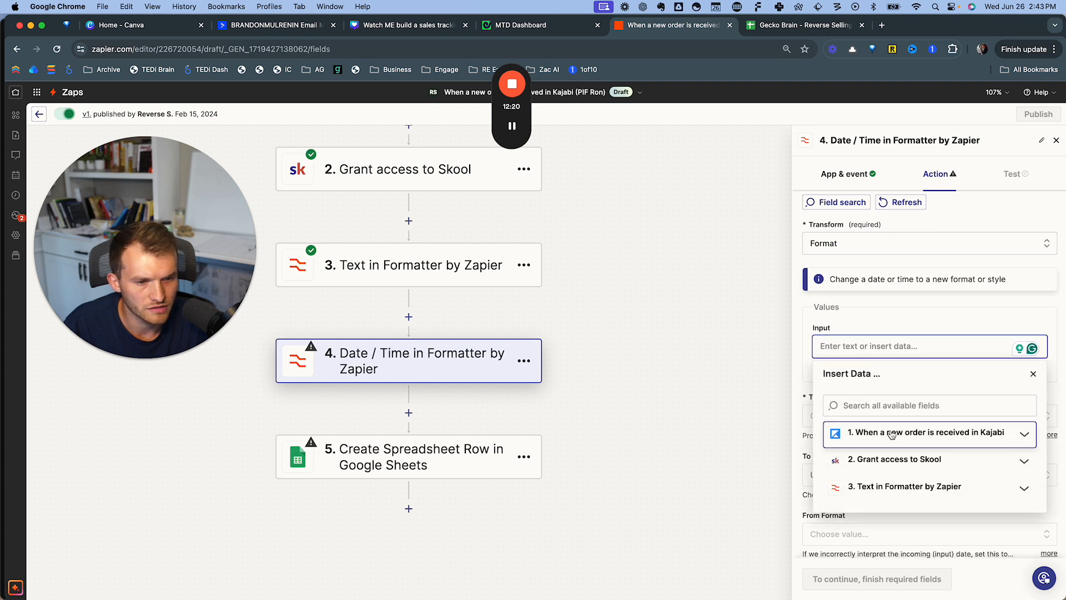
pyautogui.scroll(-2, 927, 384)
pyautogui.scroll(-5, 922, 422)
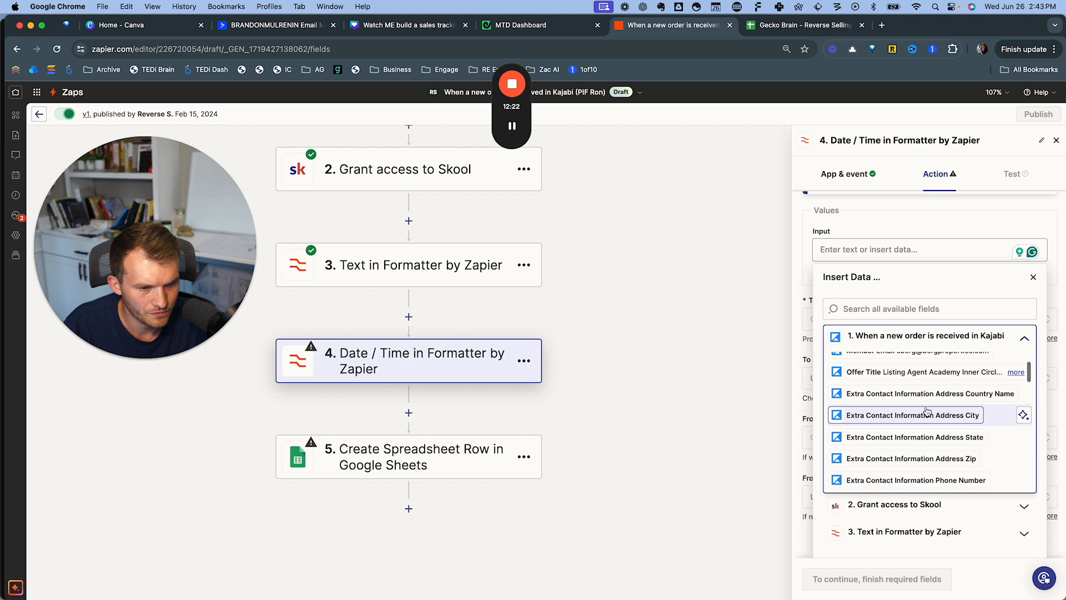
pyautogui.scroll(-5, 926, 411)
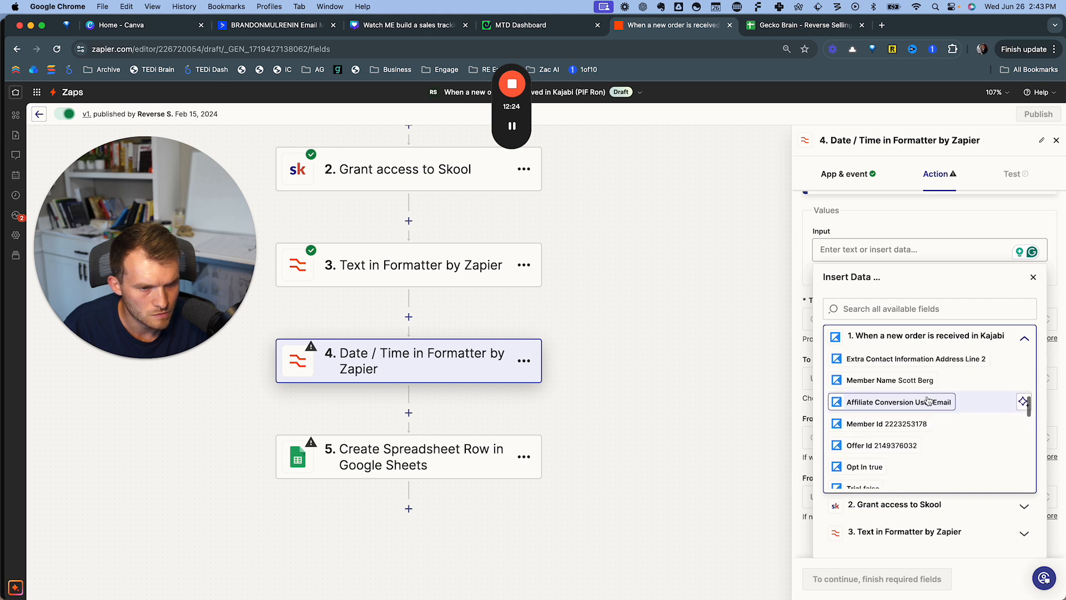
pyautogui.scroll(-5, 928, 400)
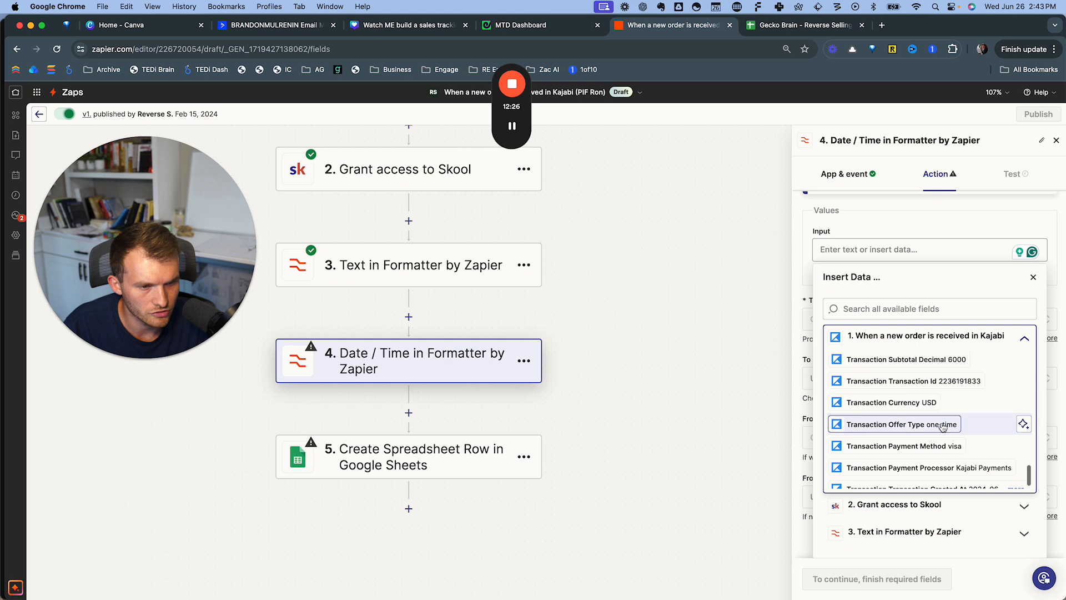
pyautogui.click(940, 478)
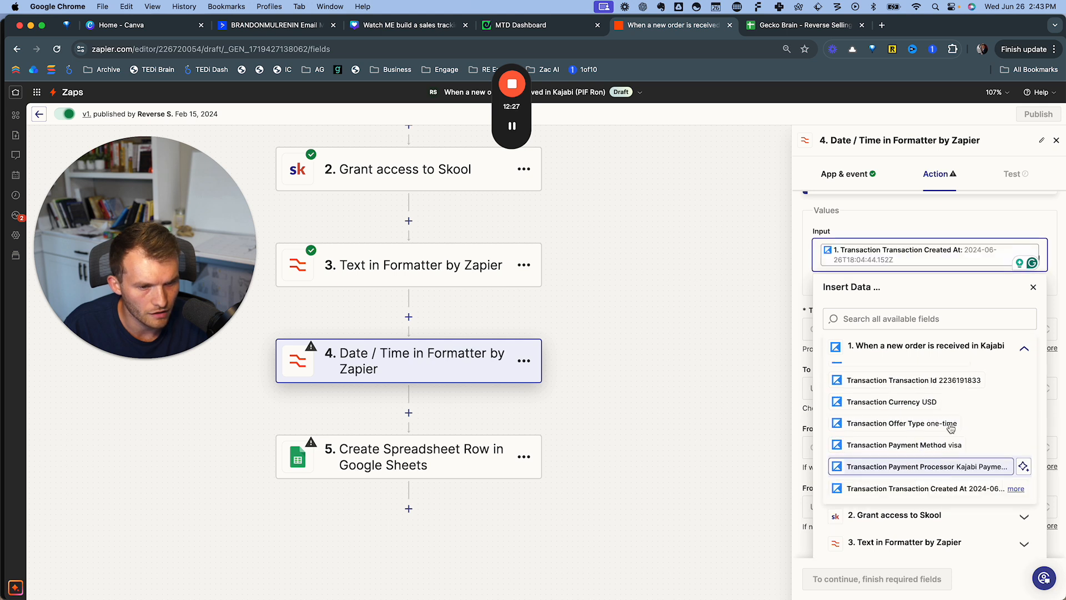
pyautogui.click(947, 223)
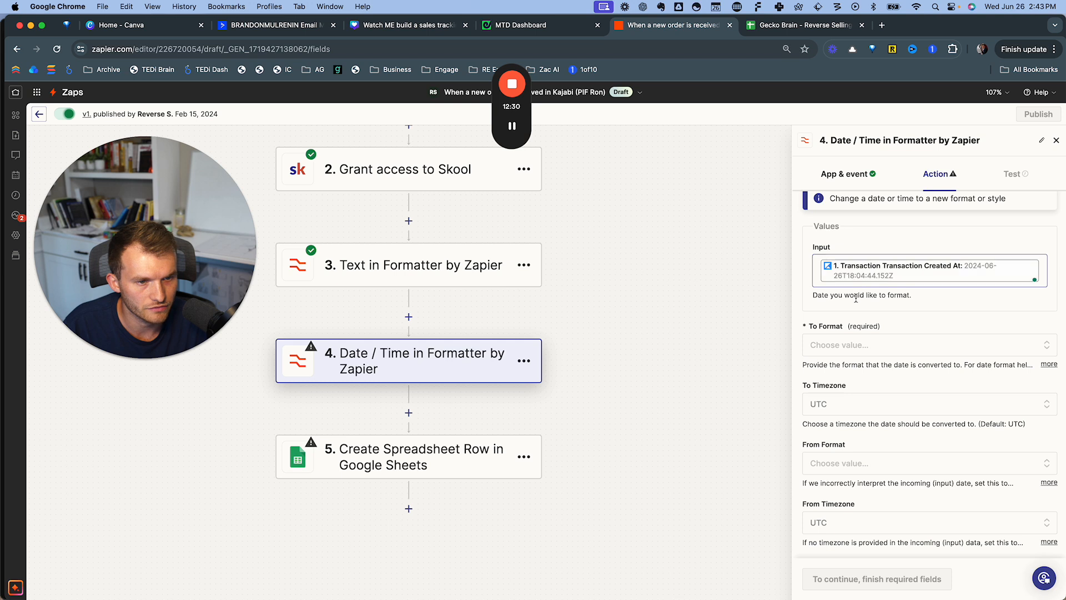
# - Set the Date / Time Formatter's output format to MM-DD-YYYY and compare it with the dates in the Closings sheet
pyautogui.click(863, 347)
pyautogui.scroll(-3, 911, 434)
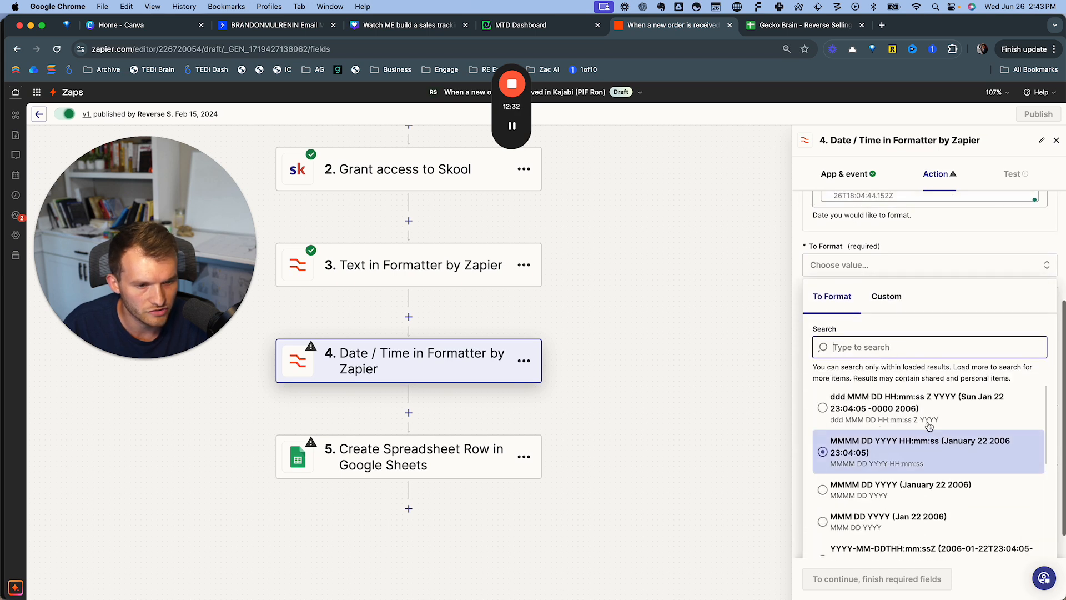
pyautogui.scroll(-3, 925, 420)
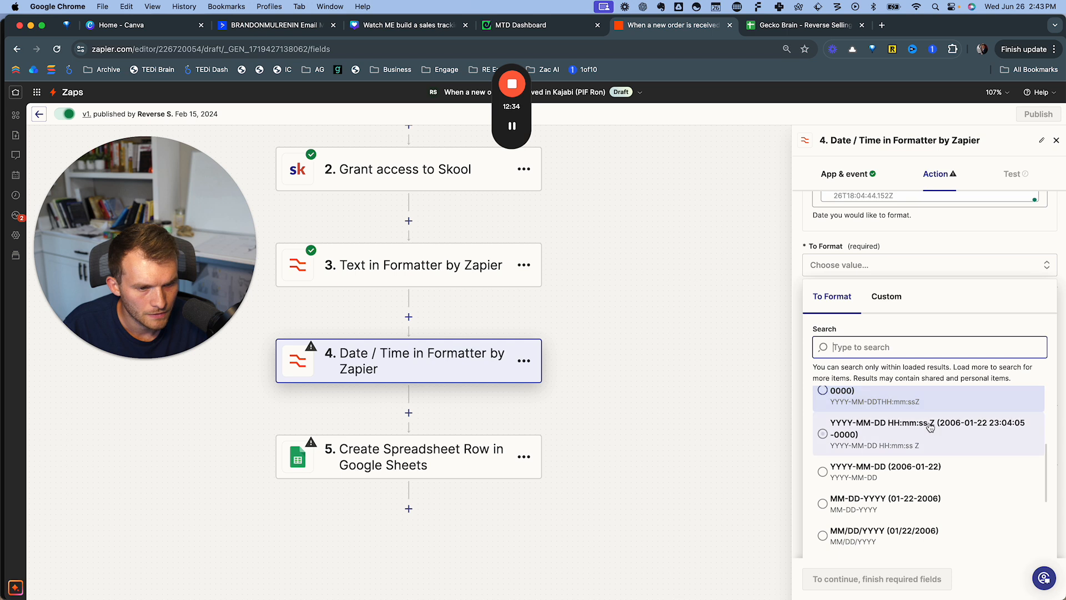
pyautogui.click(919, 501)
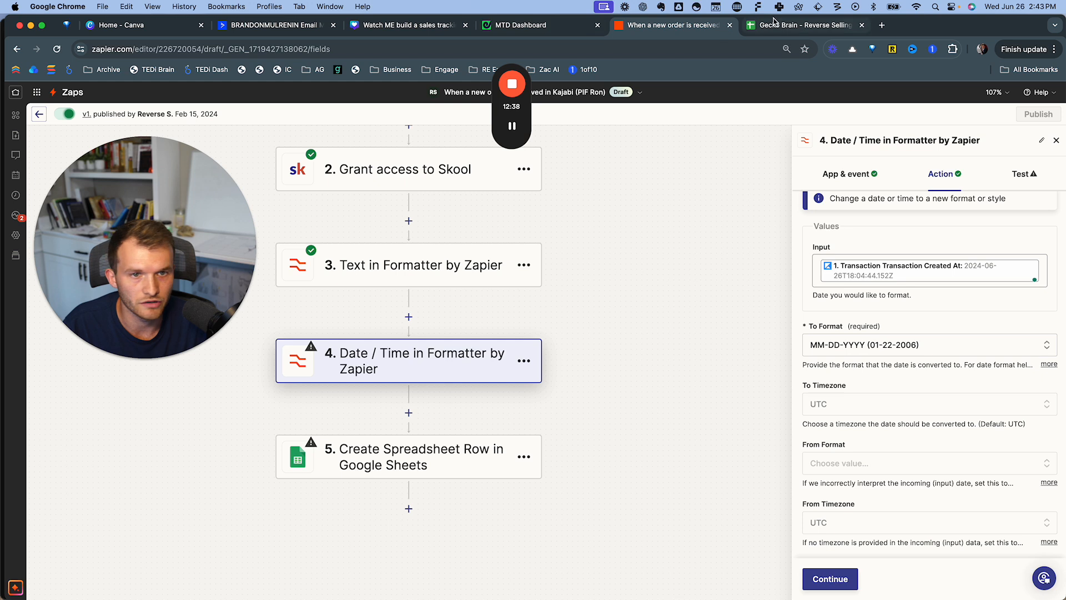
pyautogui.hotkey('ctrl', 'Tab')
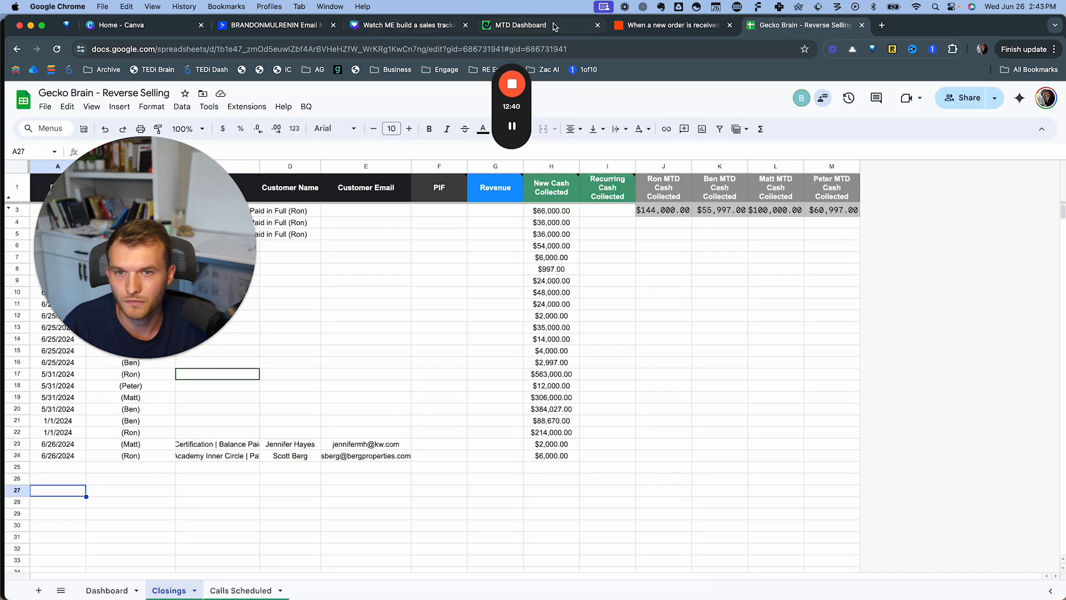
pyautogui.click(719, 25)
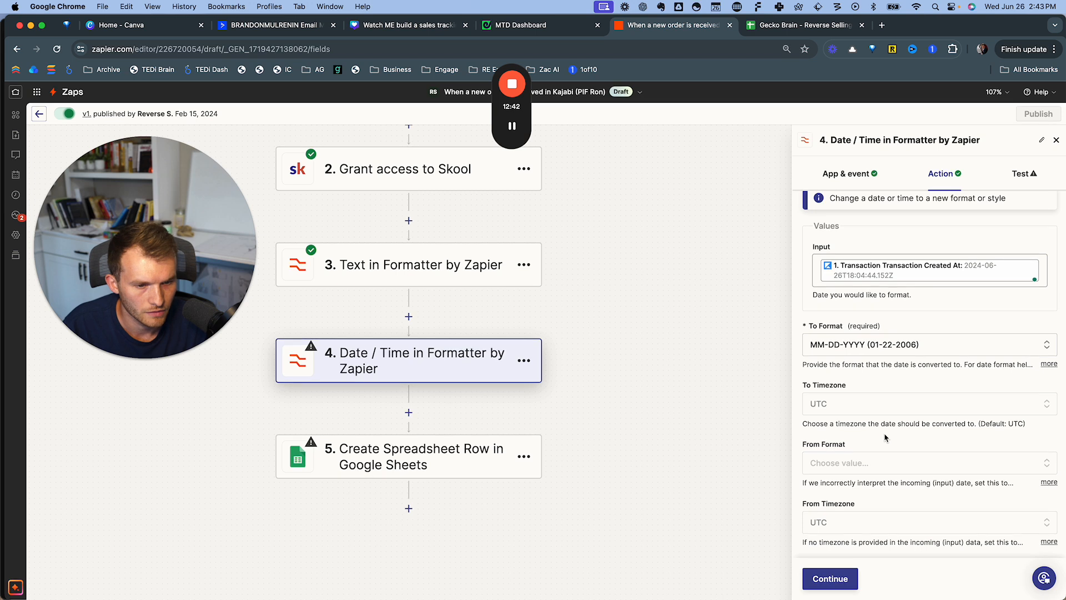
# - Set the output timezone to US/Eastern, test the Date / Time Formatter step and continue to the Google Sheets step
pyautogui.click(842, 408)
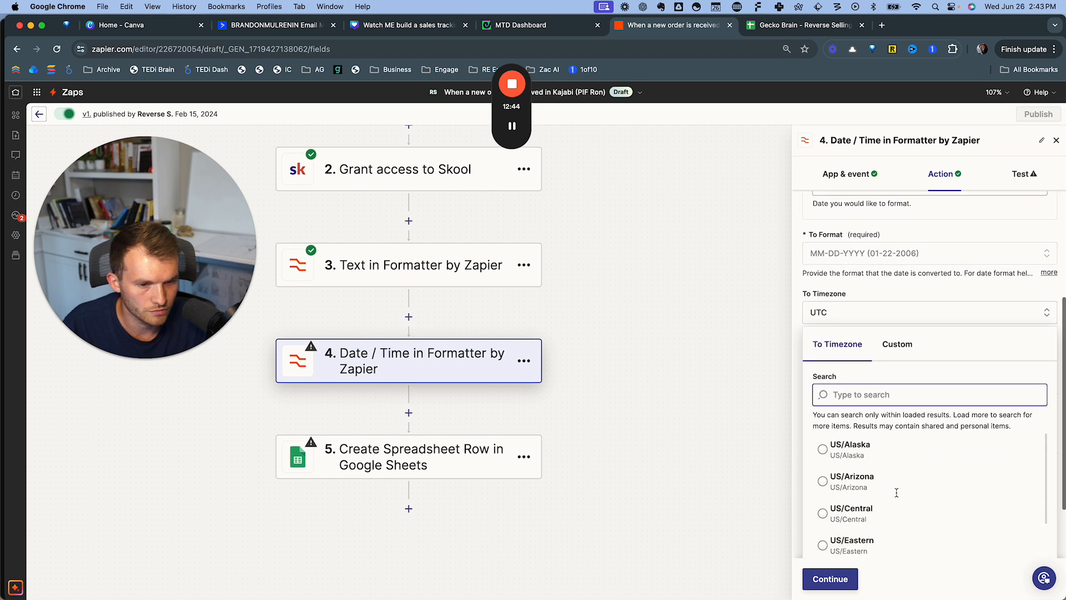
pyautogui.scroll(-2, 886, 445)
pyautogui.click(886, 477)
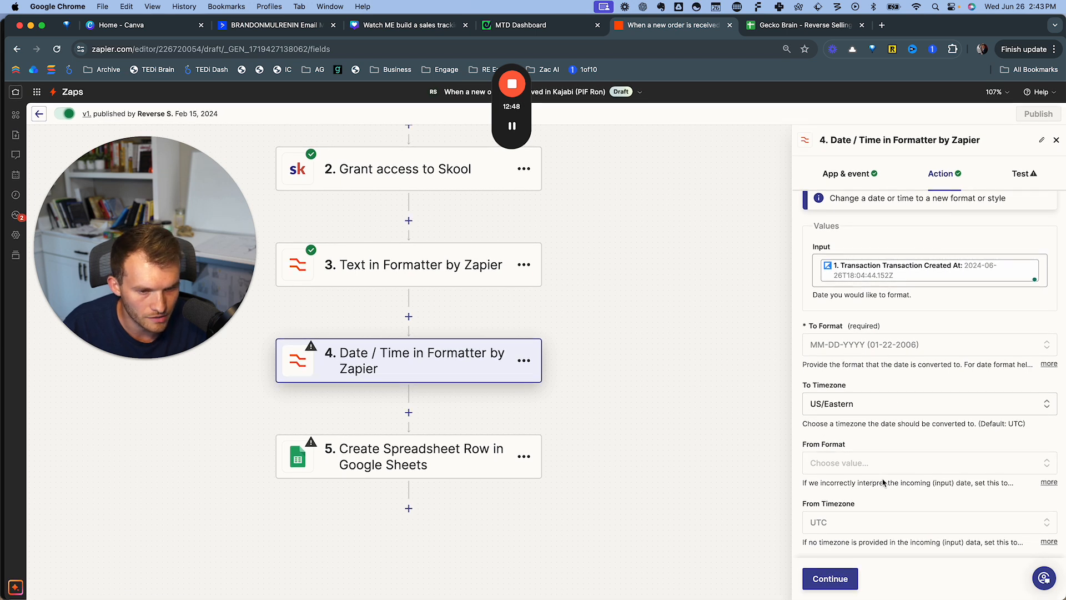
pyautogui.click(849, 575)
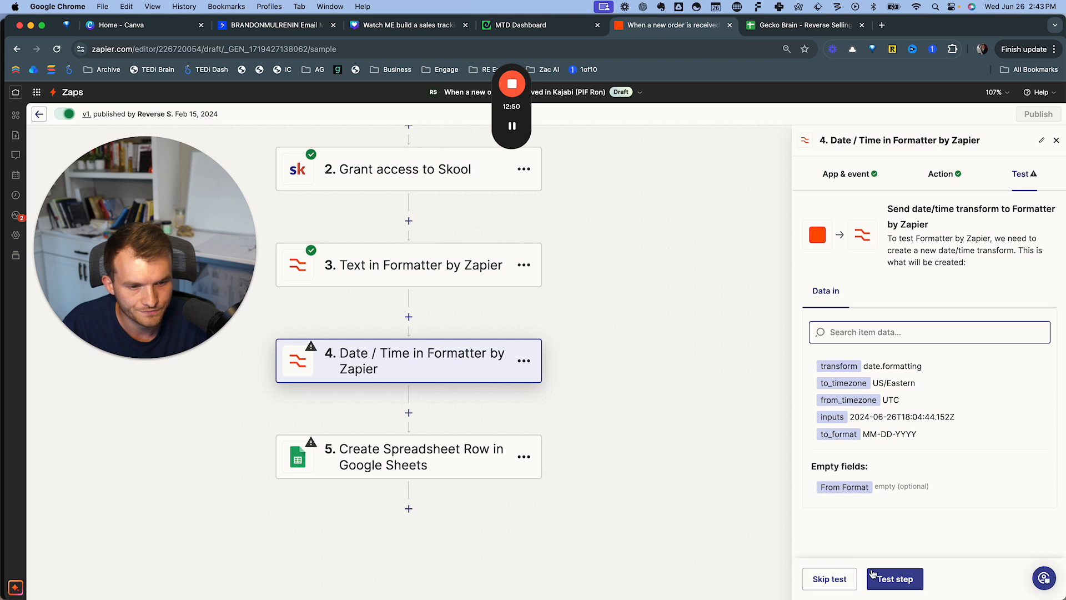
pyautogui.click(894, 578)
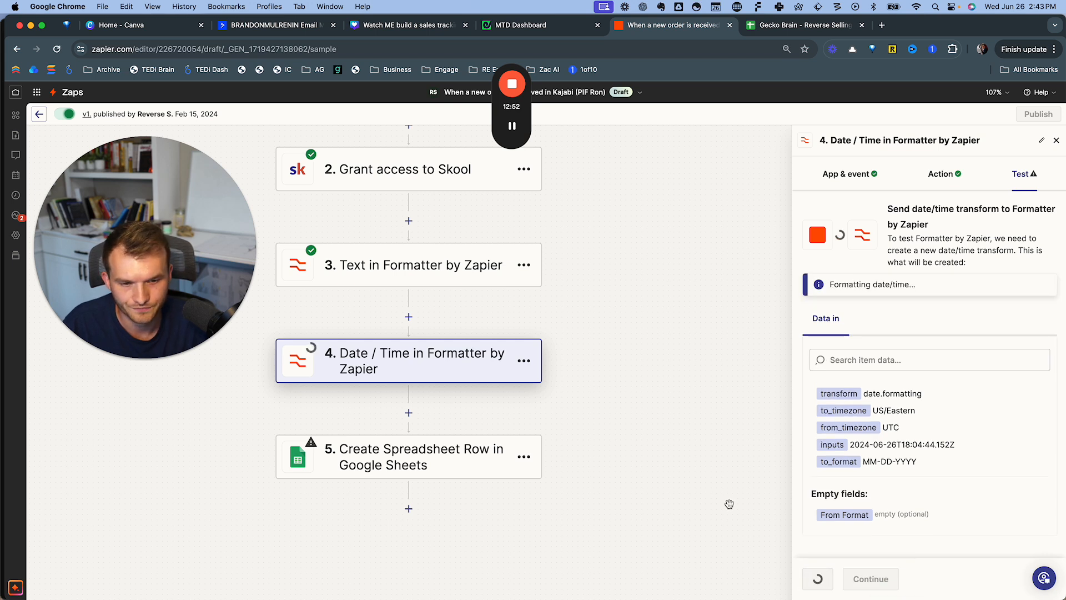
pyautogui.click(905, 577)
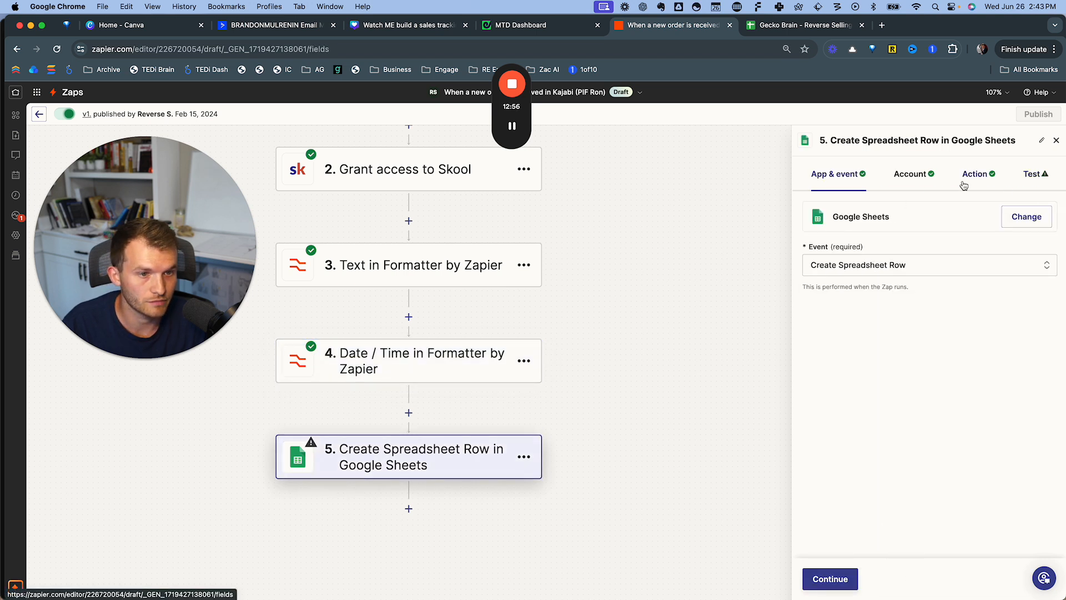
# - Insert the Date / Time Formatter's Output into the Date field of the Google Sheets row
pyautogui.click(976, 174)
pyautogui.scroll(-2, 868, 356)
pyautogui.click(866, 336)
pyautogui.click(989, 500)
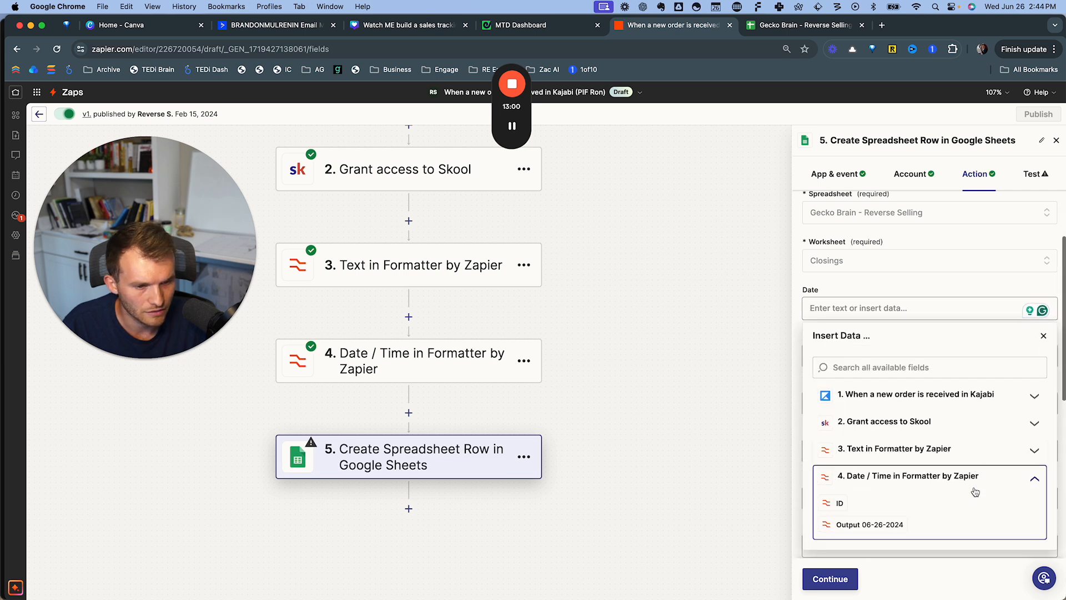
pyautogui.click(870, 460)
pyautogui.click(884, 221)
# - Try the Text Formatter's combined line-item Output as the Closer Name value of the Google Sheets row
pyautogui.click(870, 290)
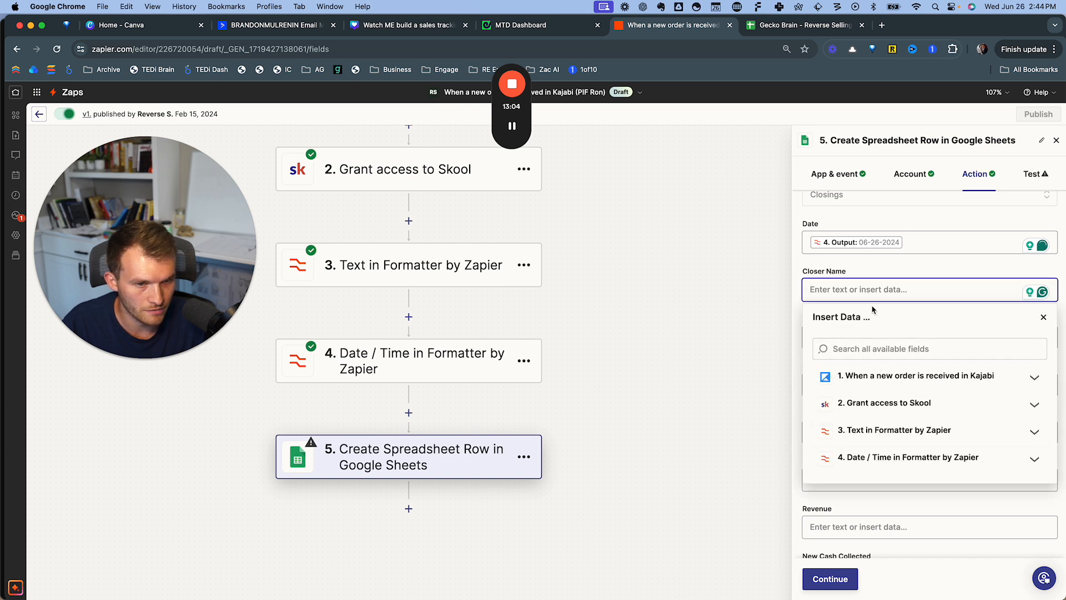
pyautogui.scroll(1, 578, 405)
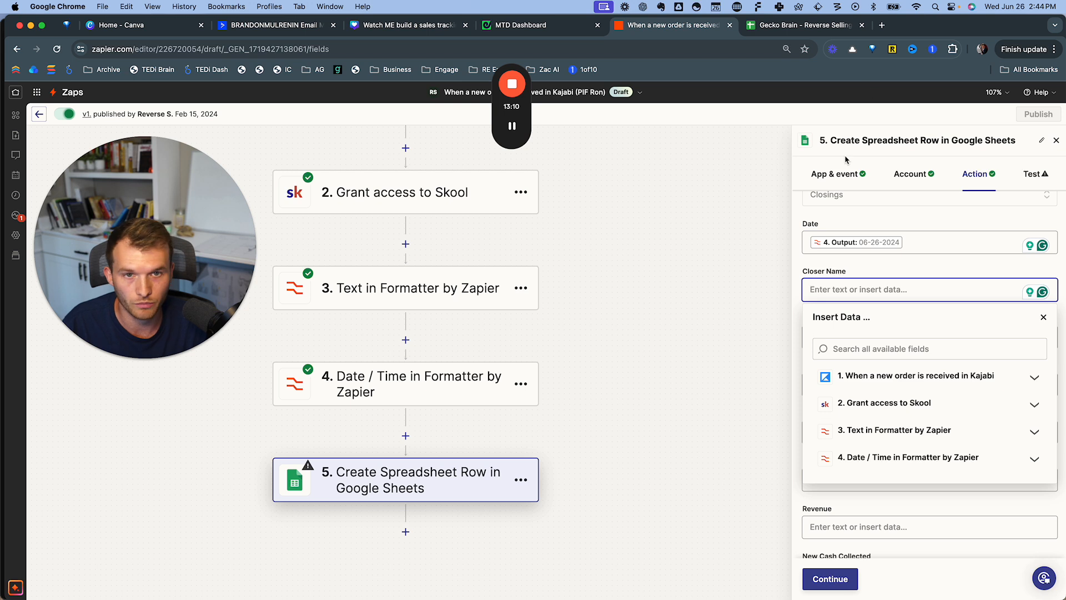
pyautogui.click(987, 433)
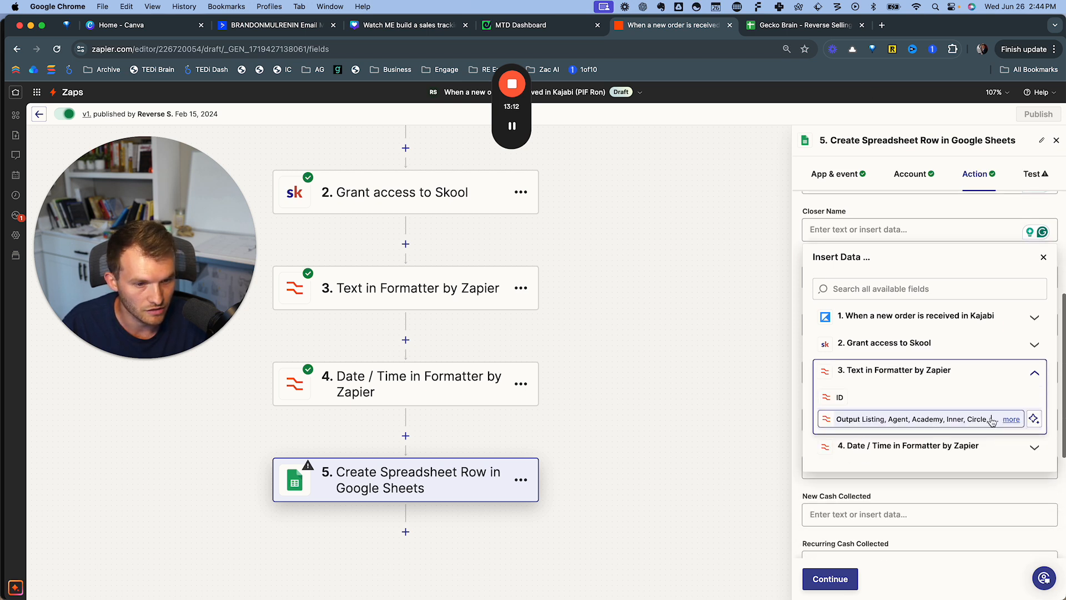
pyautogui.click(1011, 398)
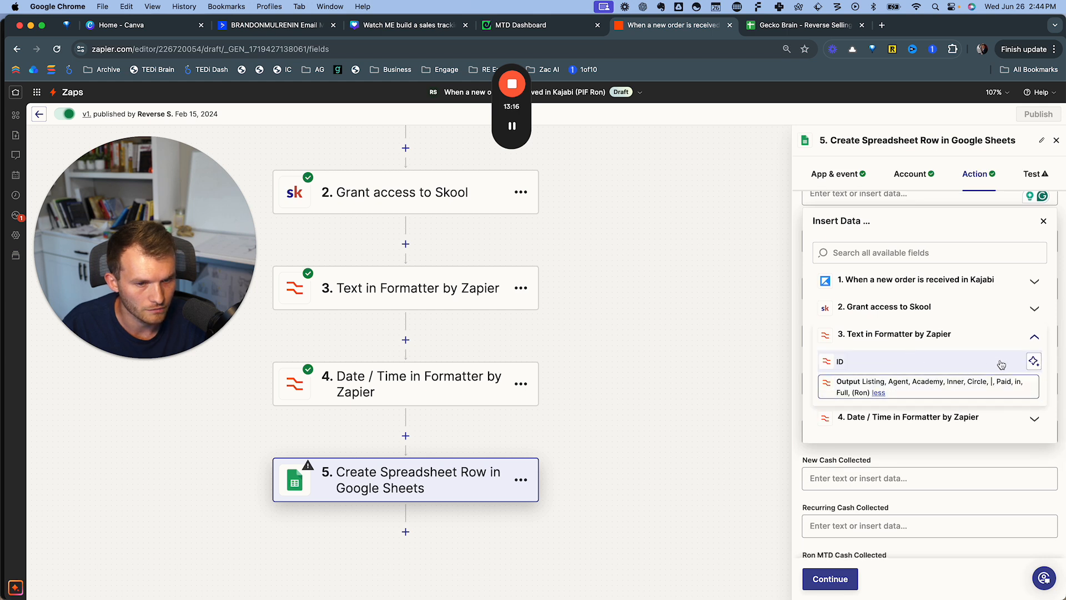
pyautogui.click(1034, 338)
pyautogui.click(960, 338)
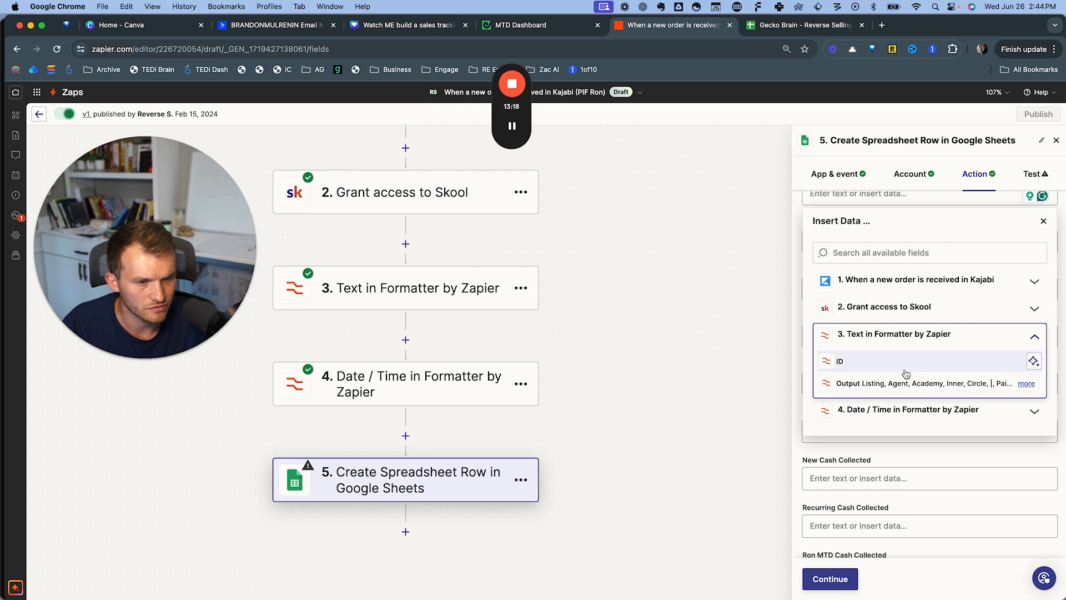
pyautogui.click(909, 388)
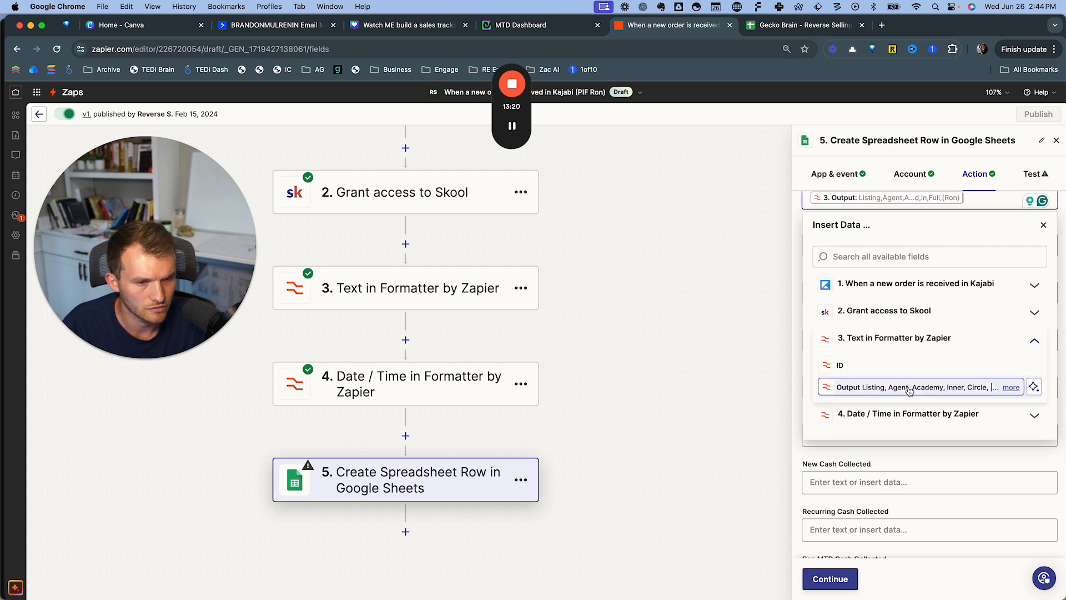
pyautogui.click(433, 339)
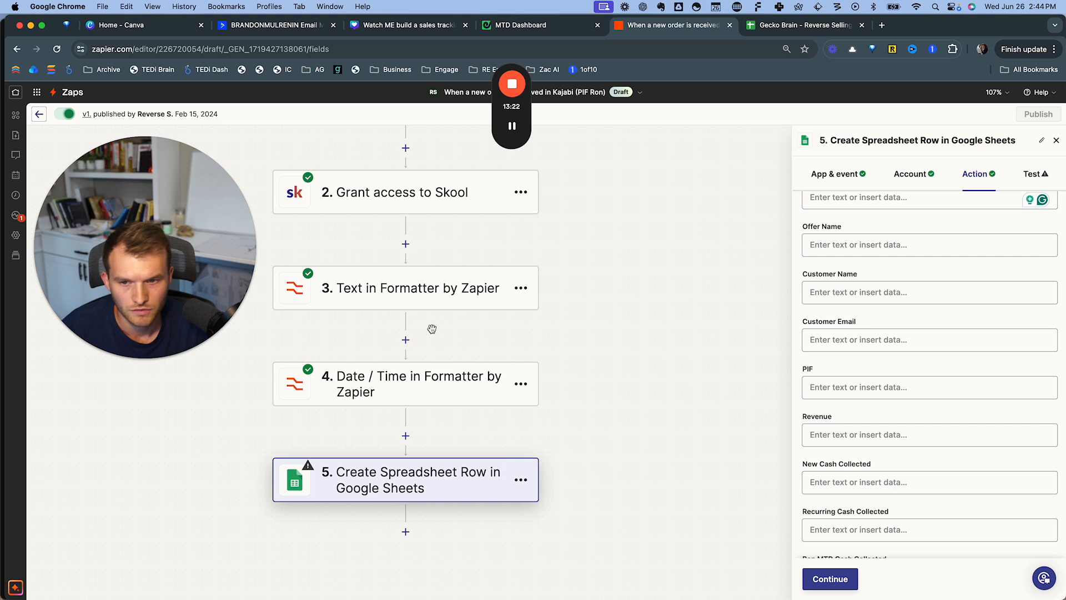
# - Set the Segment Index of the Text Formatter's Split Text transform to All (as Separate Fields)
pyautogui.click(433, 303)
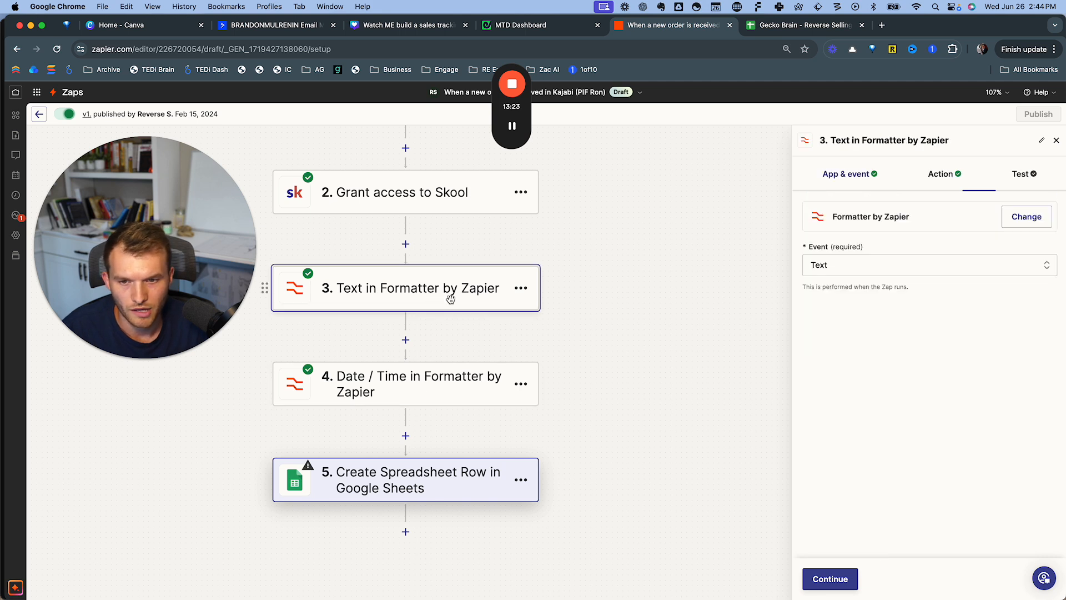
pyautogui.click(1007, 180)
pyautogui.scroll(2, 857, 523)
pyautogui.click(944, 173)
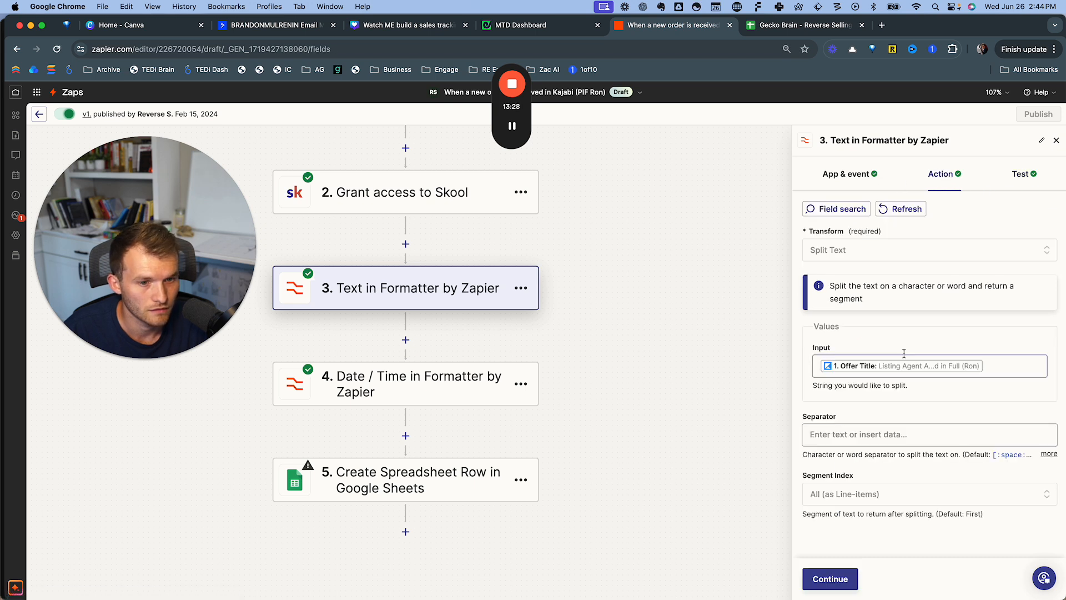
pyautogui.click(847, 435)
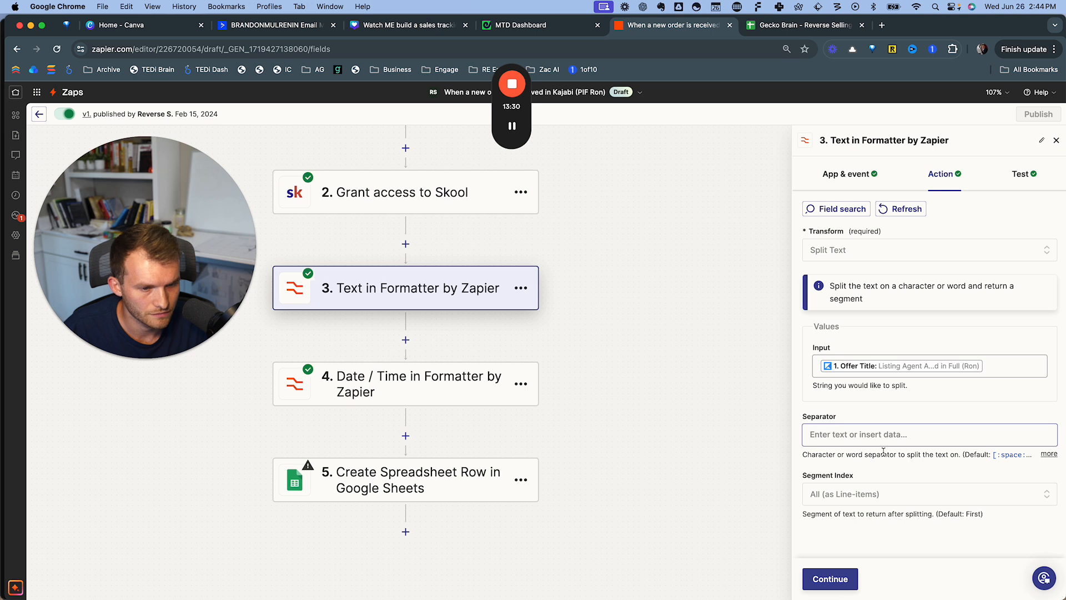
pyautogui.click(922, 434)
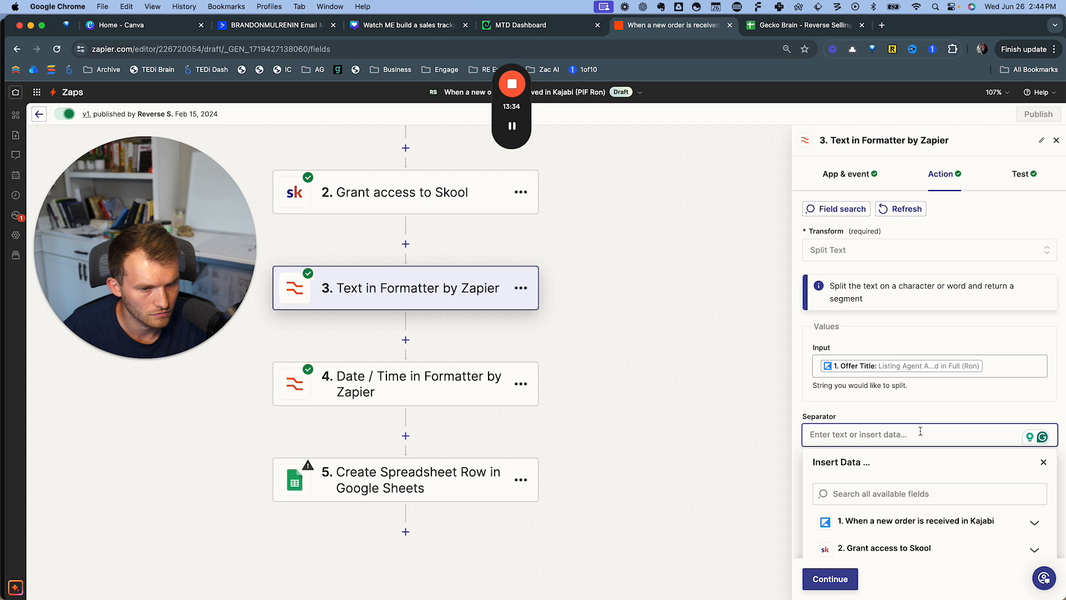
pyautogui.click(904, 411)
pyautogui.click(890, 475)
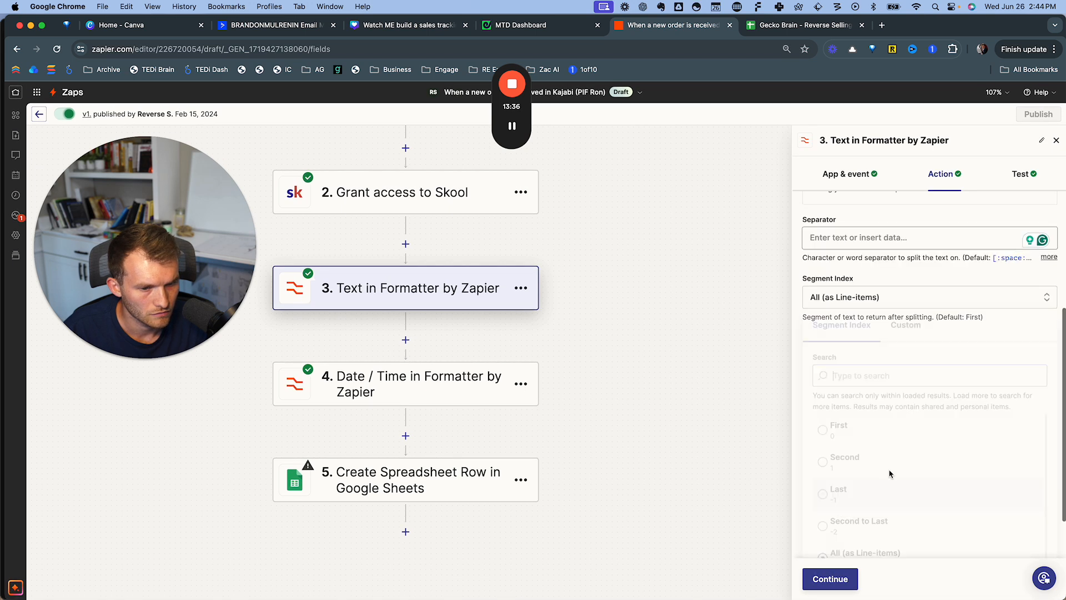
pyautogui.scroll(-2, 893, 473)
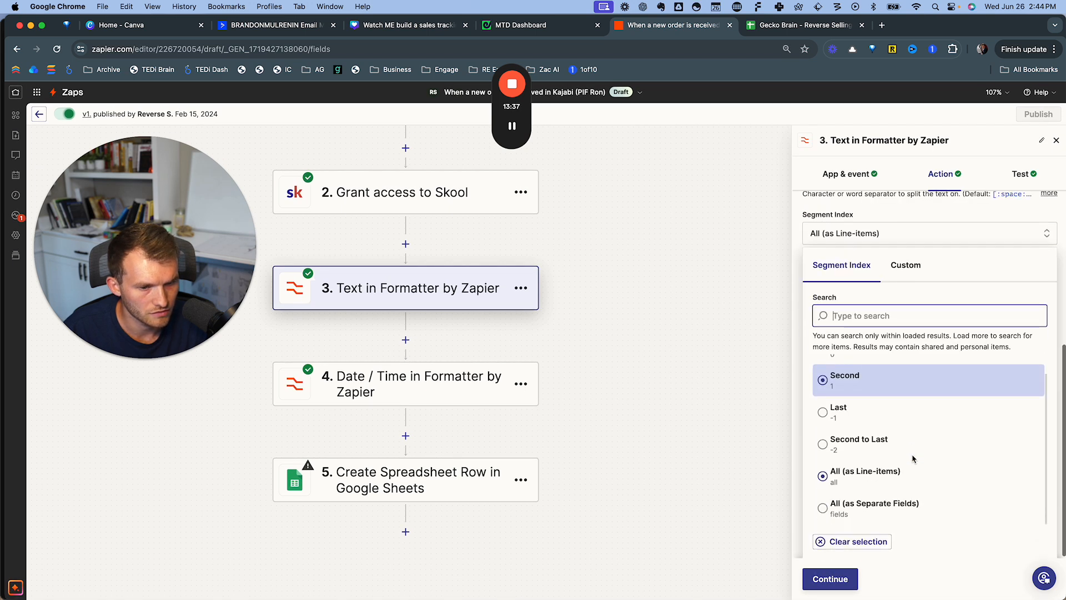
pyautogui.click(860, 503)
pyautogui.click(897, 494)
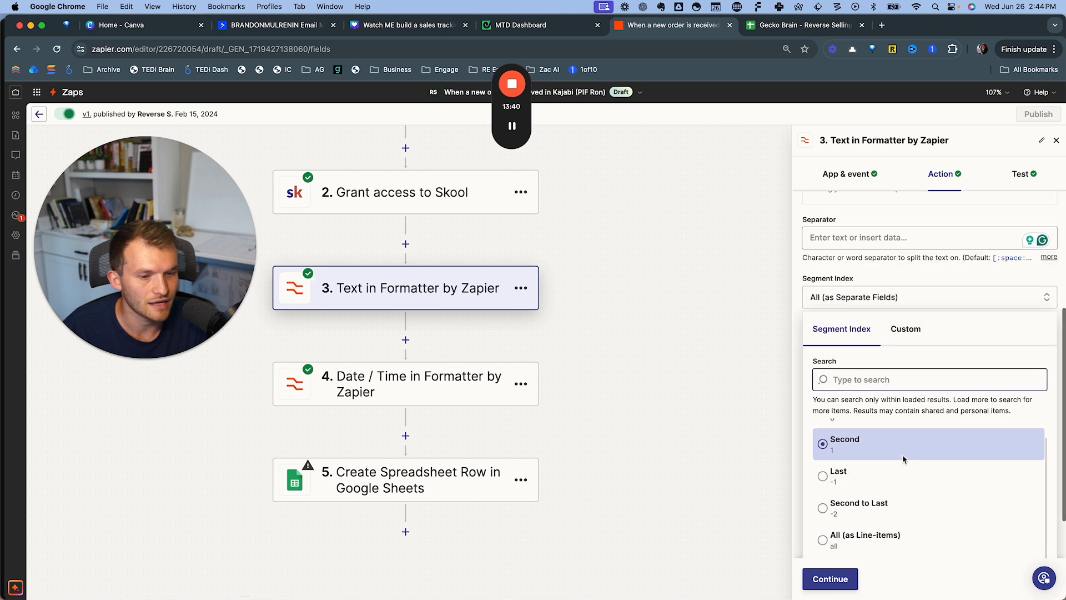
pyautogui.scroll(-2, 905, 461)
# - Retest the Text Formatter step so that it outputs each word of the offer title separately
pyautogui.click(830, 579)
pyautogui.click(835, 579)
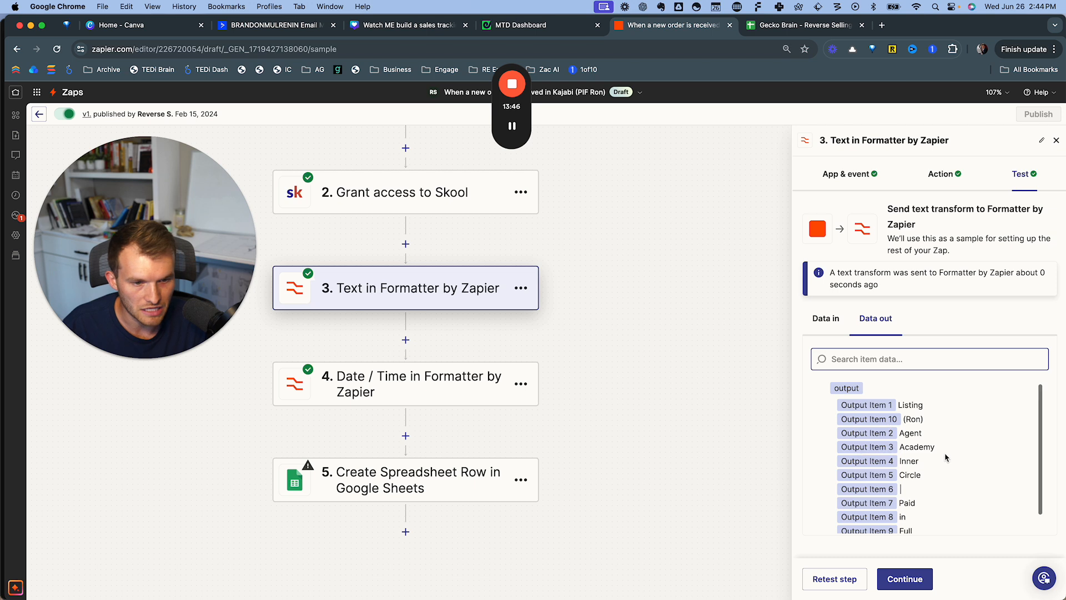
pyautogui.click(906, 579)
# - Insert the Text Formatter's Output Item 10 into the Closer Name field of the Google Sheets row
pyautogui.click(425, 462)
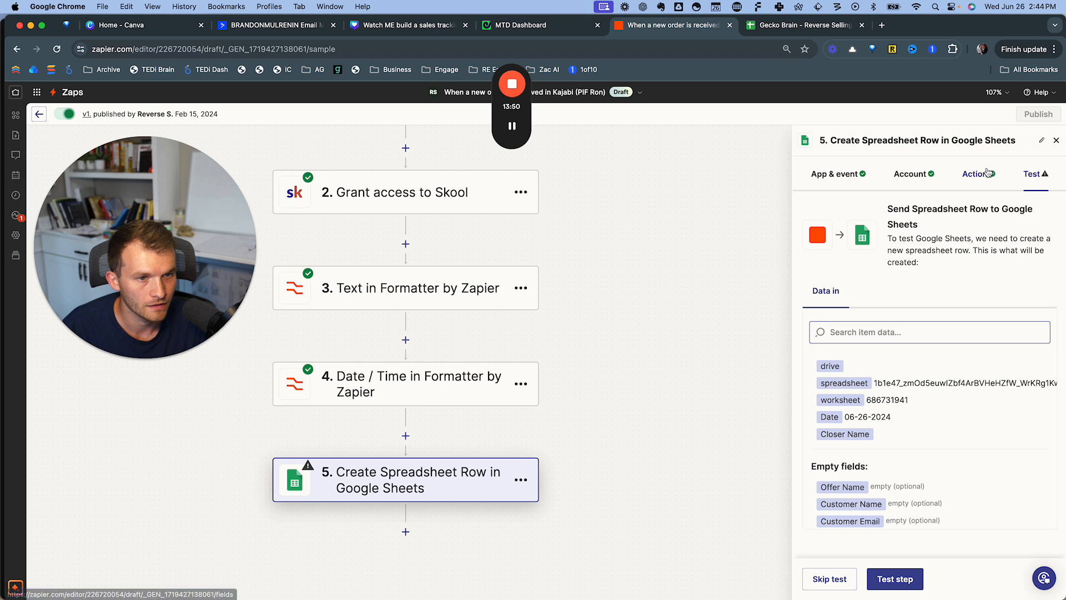
pyautogui.click(978, 174)
pyautogui.scroll(-3, 916, 333)
pyautogui.click(895, 361)
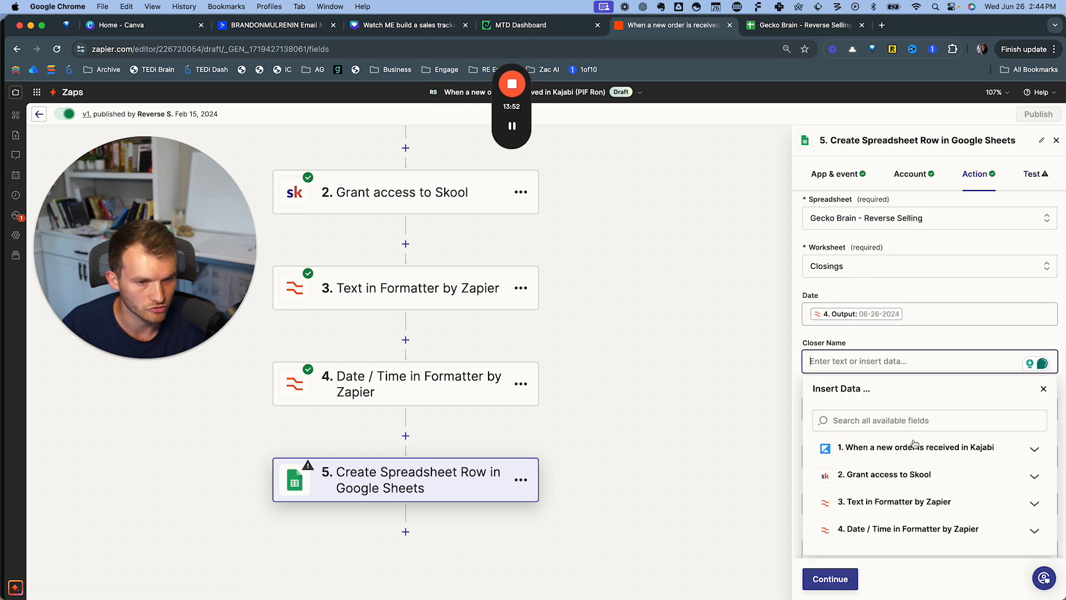
pyautogui.click(916, 503)
pyautogui.scroll(-3, 927, 439)
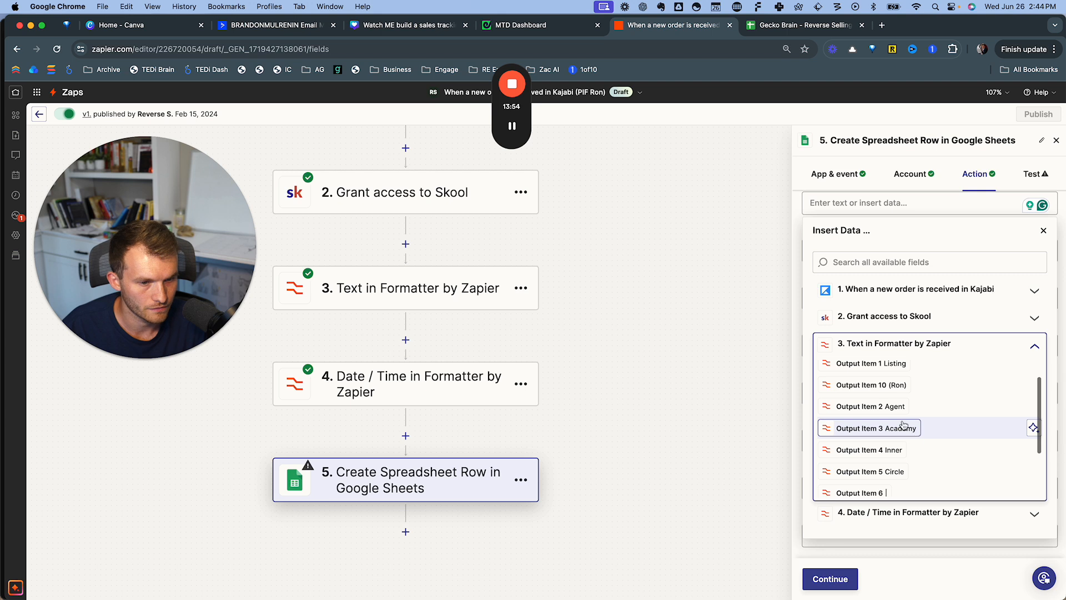
pyautogui.click(899, 384)
pyautogui.click(923, 207)
pyautogui.click(882, 116)
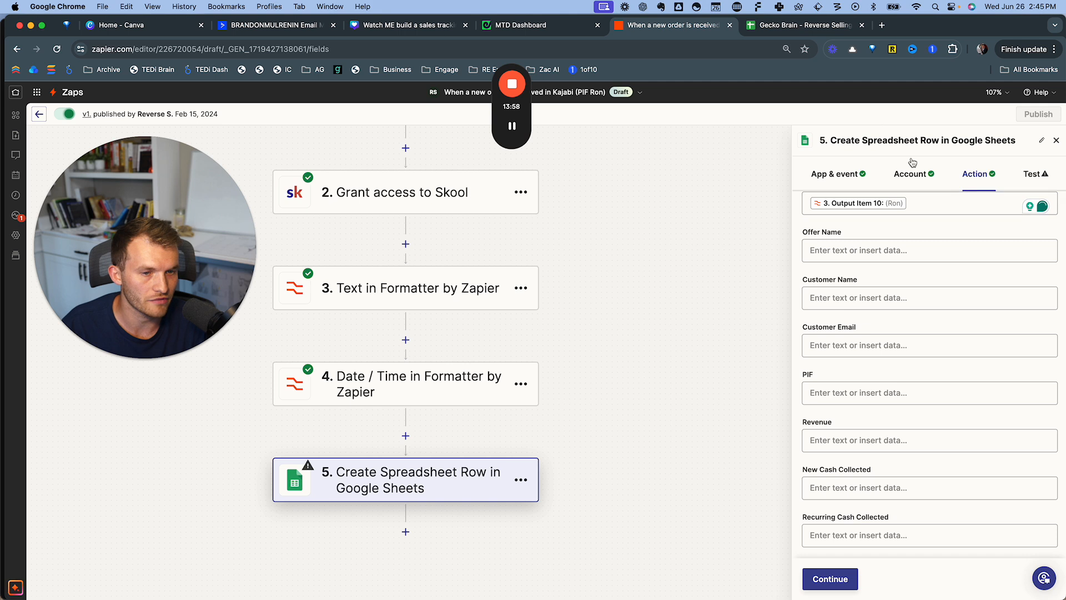
# - Insert the Kajabi order's Offer Title into the Offer Name field of the Google Sheets row
pyautogui.scroll(1, 896, 261)
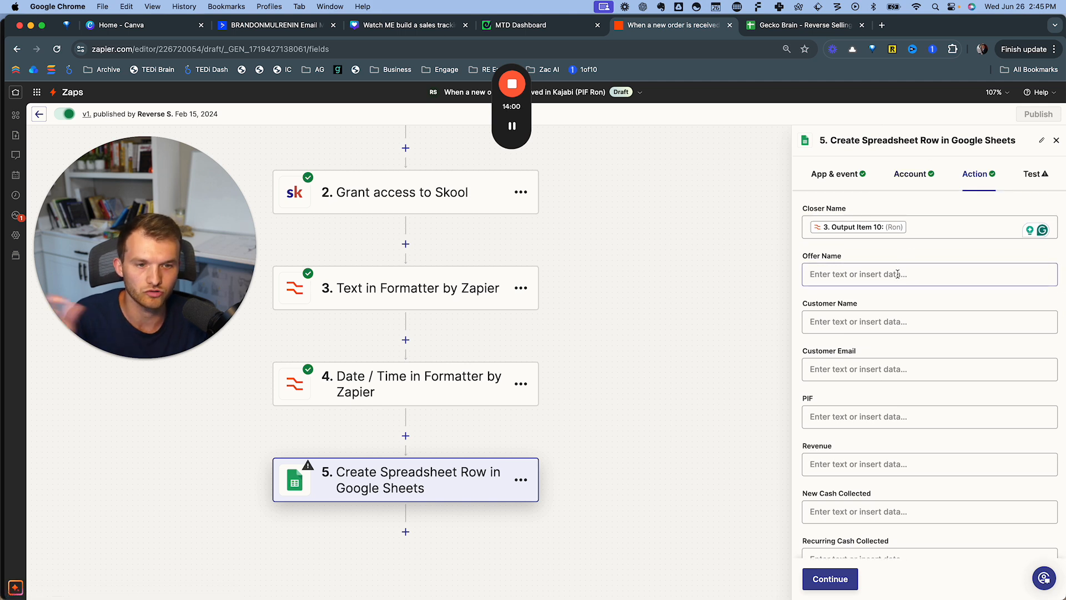
pyautogui.scroll(1, 877, 265)
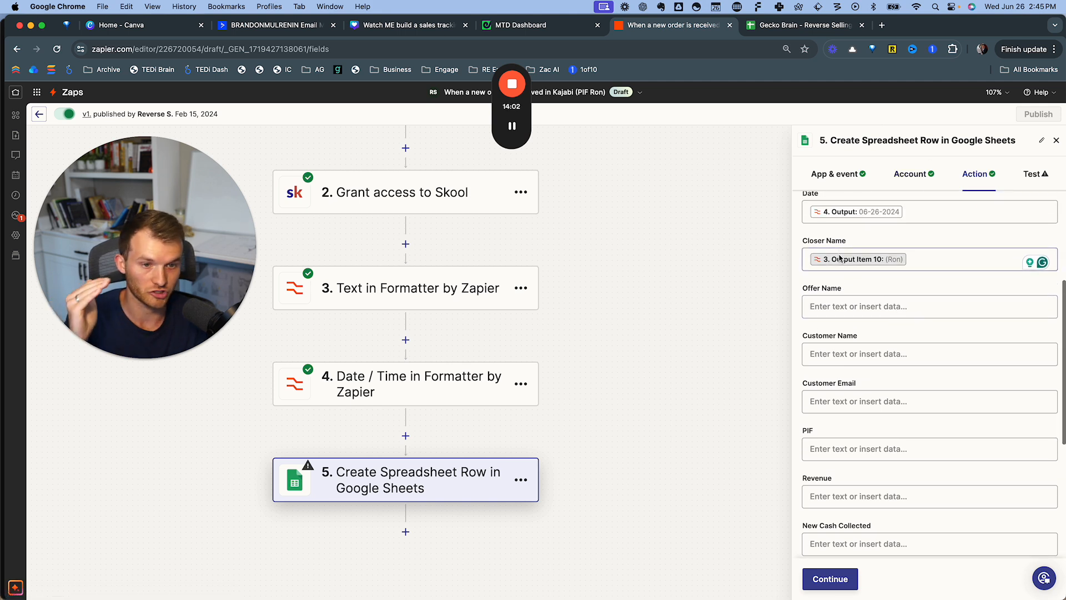
pyautogui.click(911, 307)
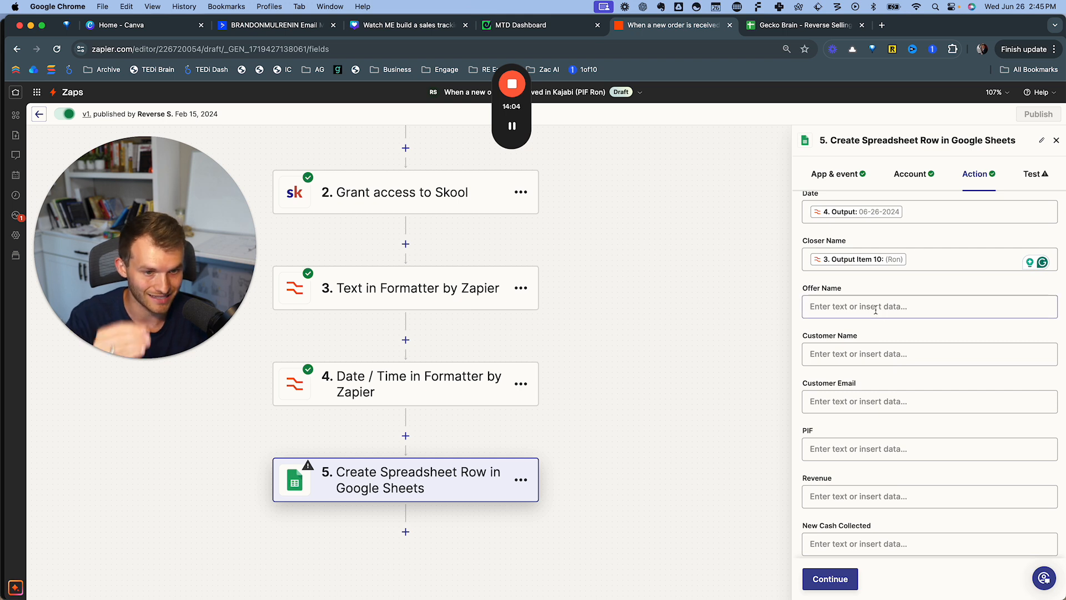
pyautogui.click(1002, 399)
pyautogui.scroll(-1, 1002, 400)
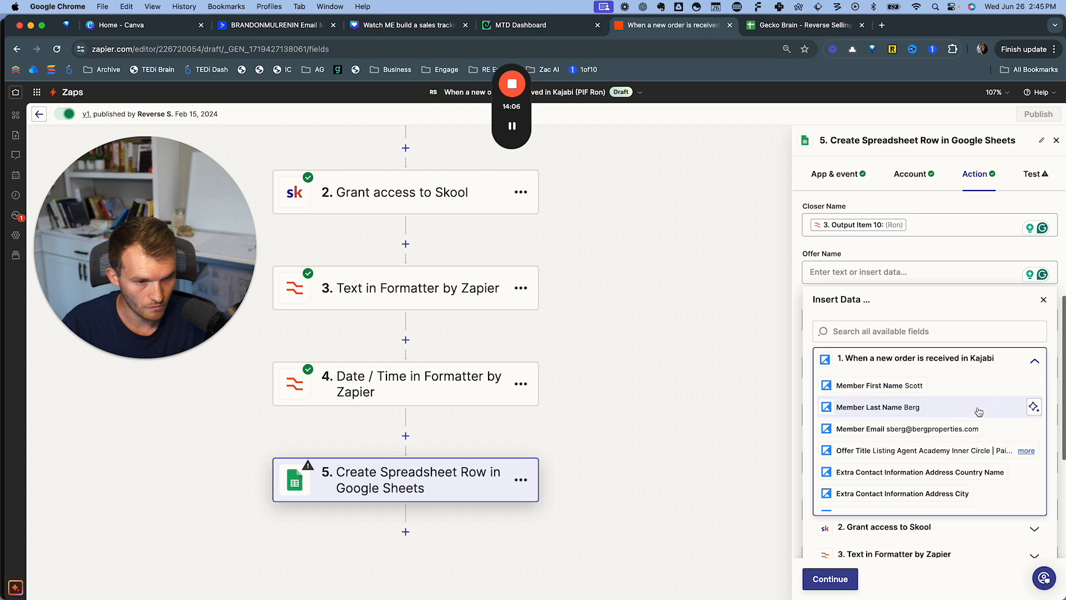
pyautogui.click(977, 450)
pyautogui.scroll(-1, 925, 261)
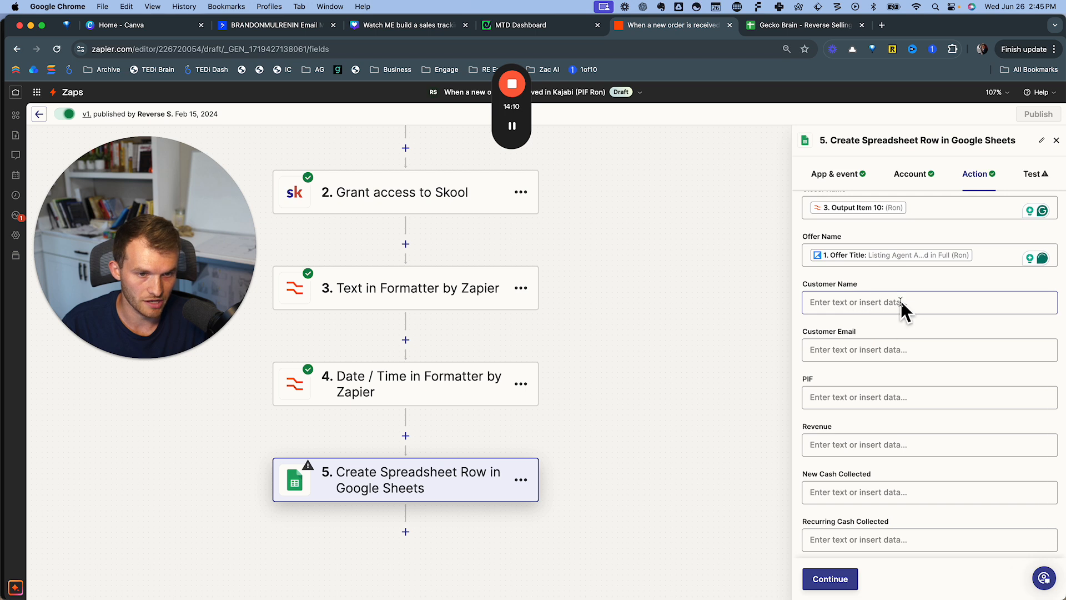
# - Set the PIF field of the Google Sheets row to 1 and check the PIF column in the Closings sheet
pyautogui.scroll(-3, 905, 305)
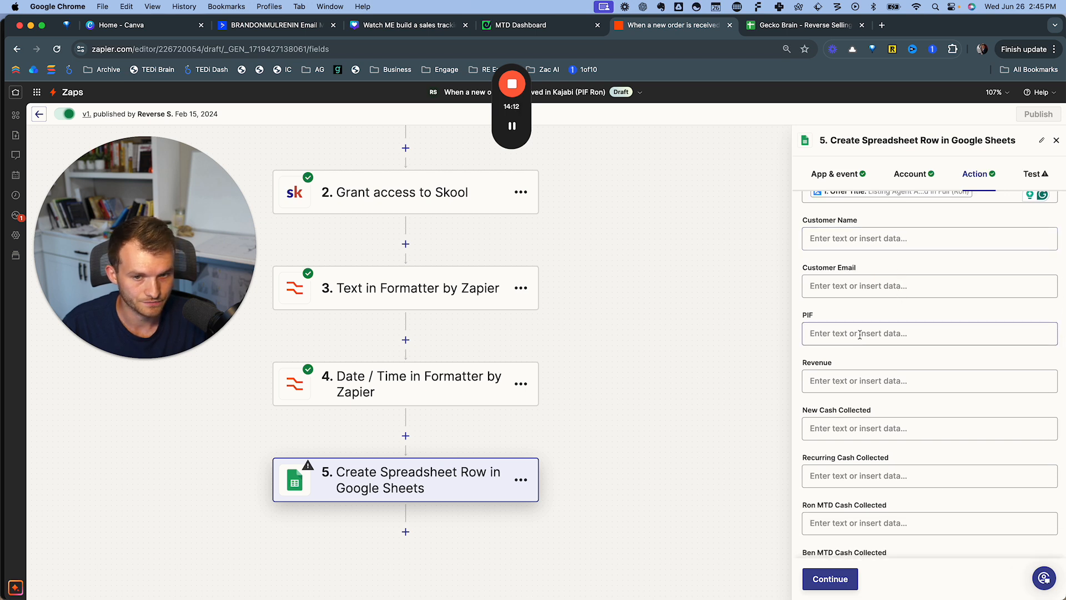
pyautogui.click(833, 333)
pyautogui.write('1')
pyautogui.click(871, 314)
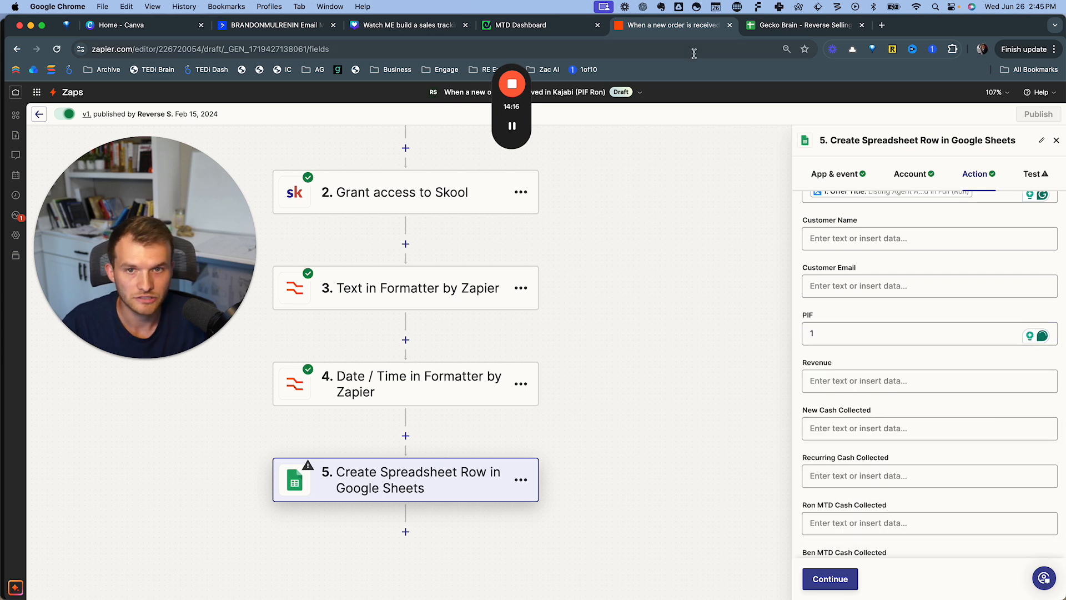
pyautogui.click(788, 27)
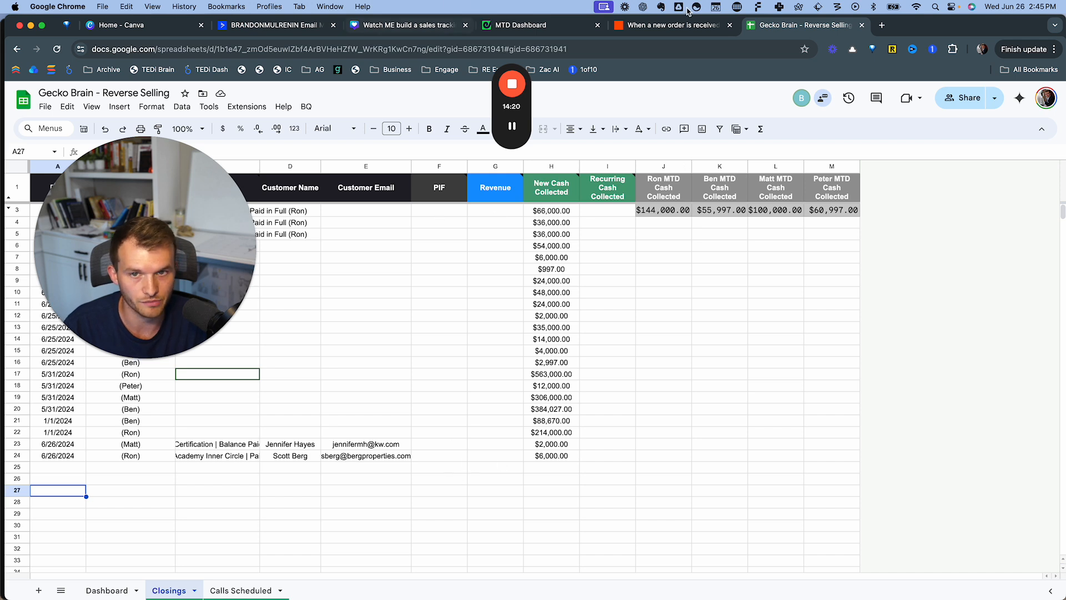
pyautogui.click(668, 26)
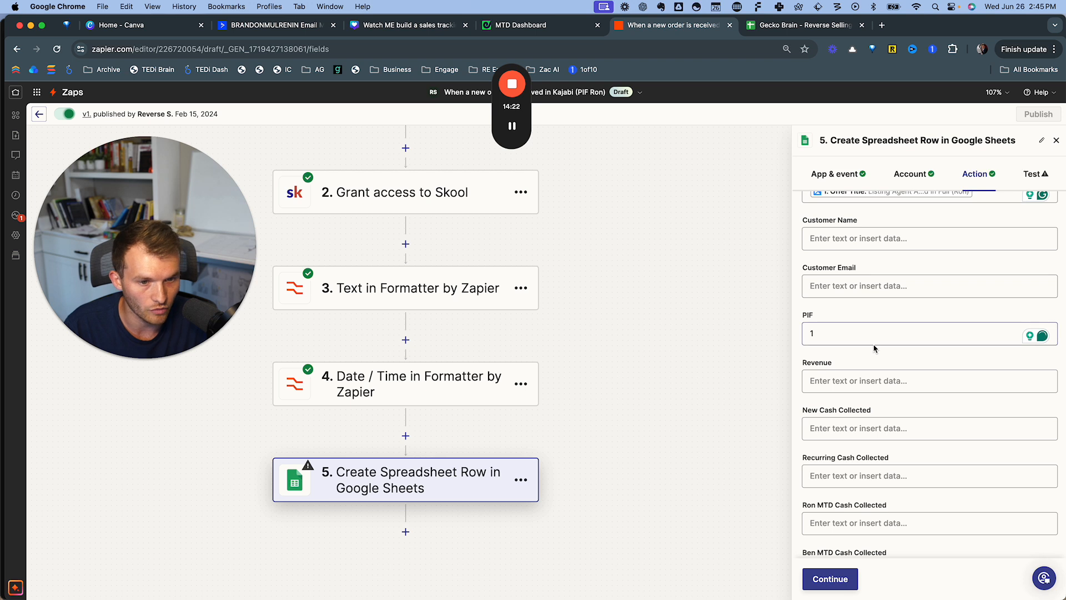
# - Insert the Kajabi order's Transaction Amount Paid Decimal into the Revenue field of the Google Sheets row
pyautogui.scroll(-1, 874, 349)
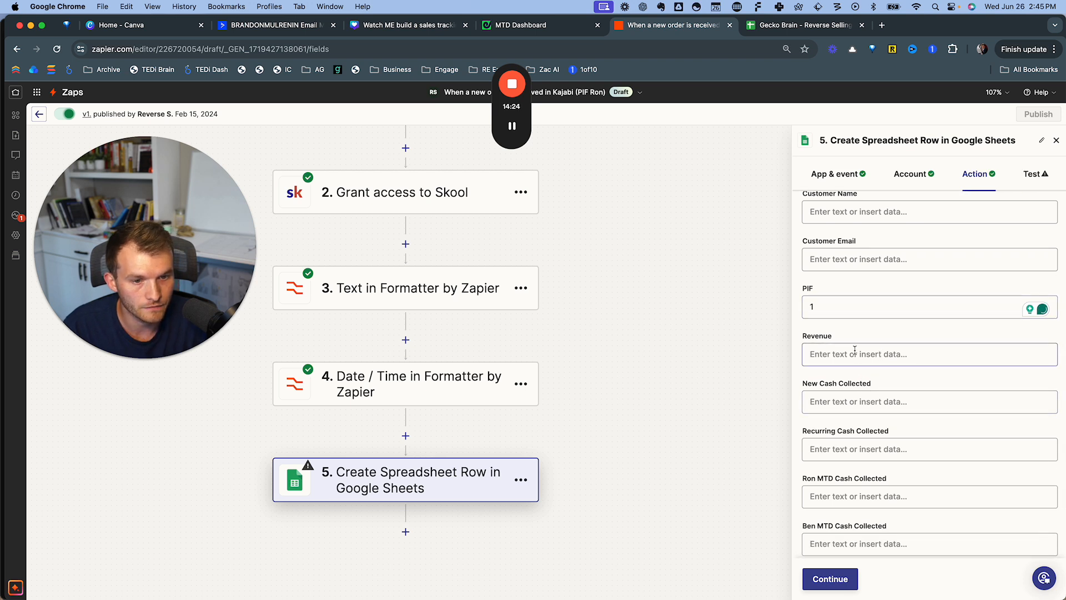
pyautogui.click(853, 354)
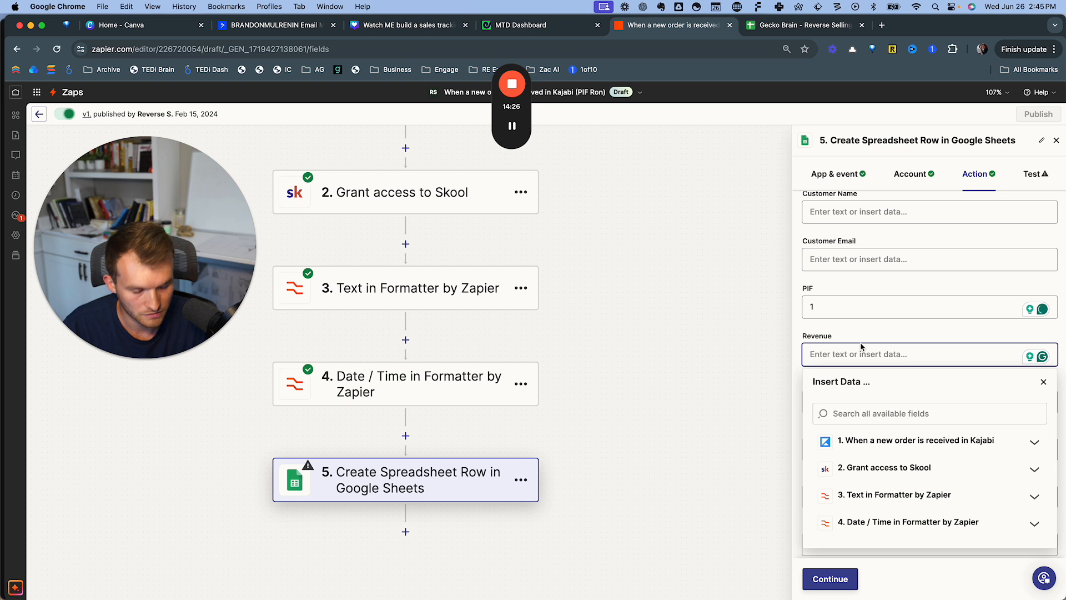
pyautogui.click(961, 440)
pyautogui.scroll(-3, 961, 445)
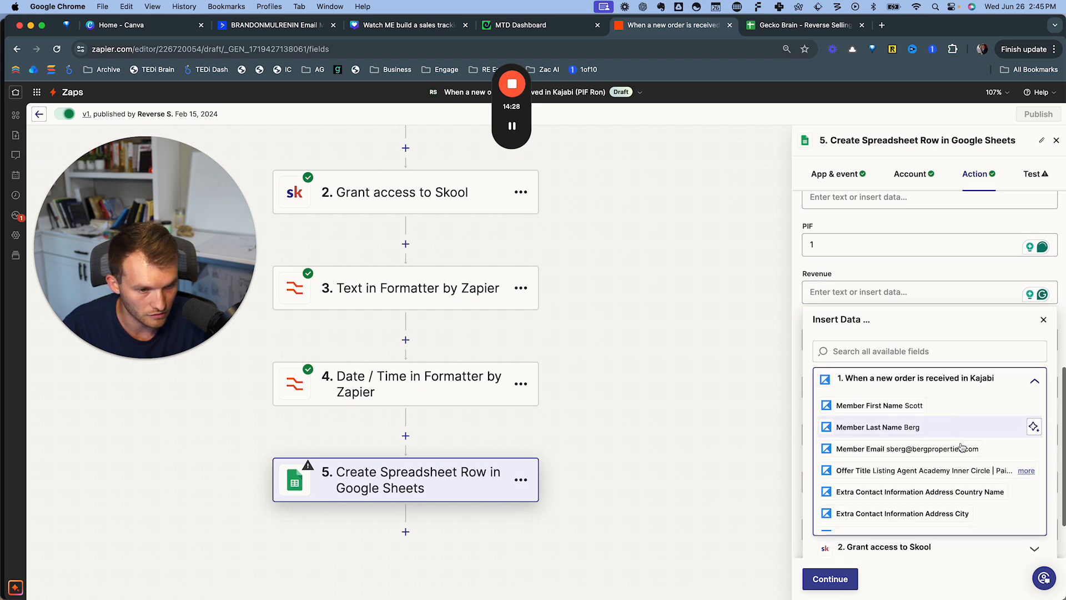
pyautogui.scroll(-8, 958, 458)
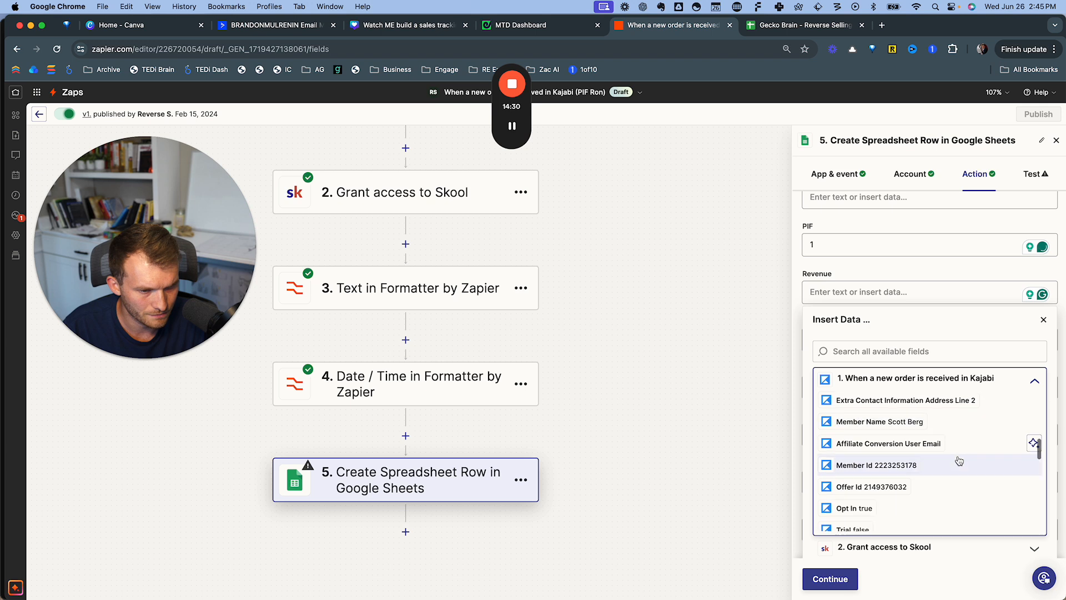
pyautogui.scroll(-10, 960, 461)
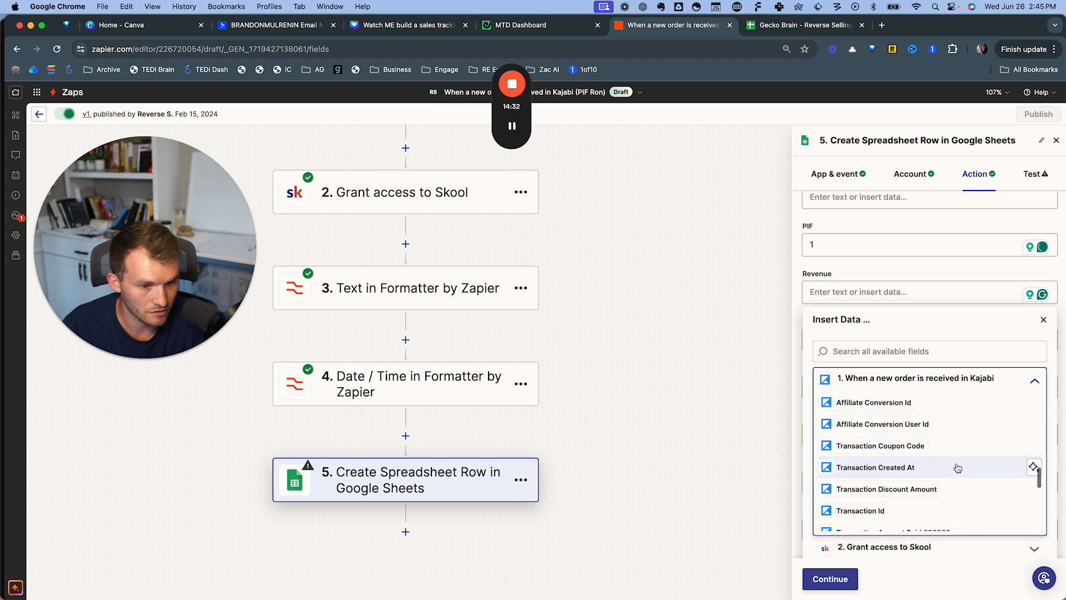
pyautogui.scroll(-1, 958, 466)
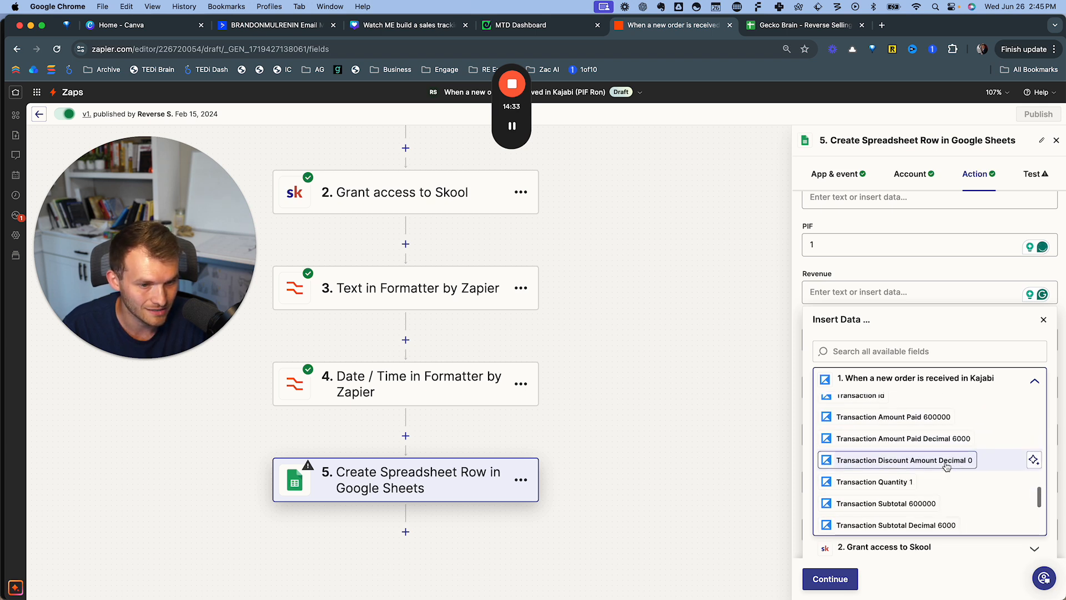
pyautogui.click(940, 440)
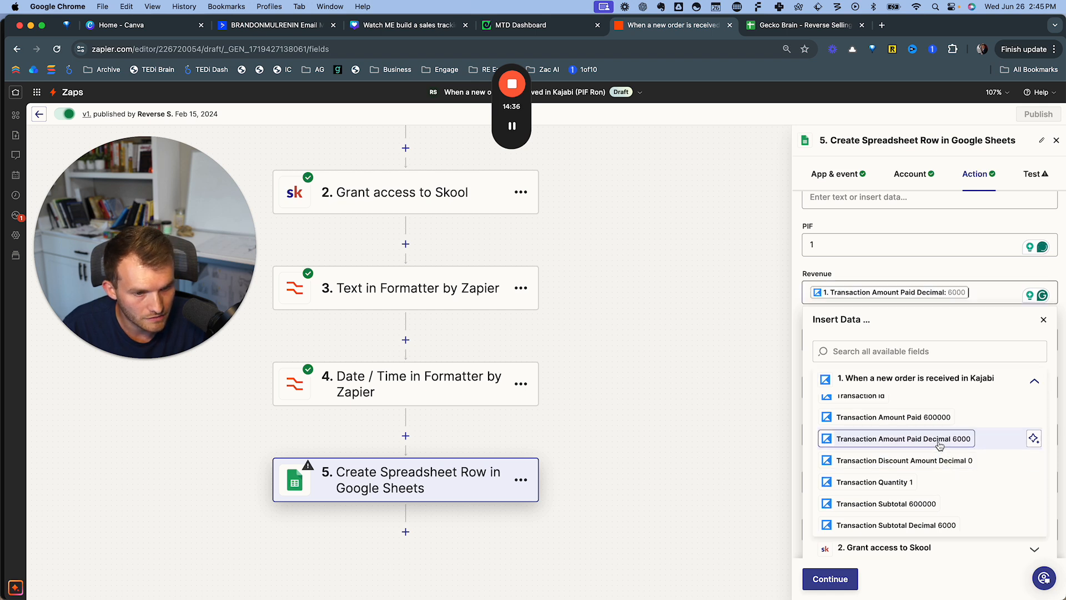
# - Insert the Kajabi order's Transaction Amount Paid into the New Cash Collected field of the Google Sheets row
pyautogui.click(896, 343)
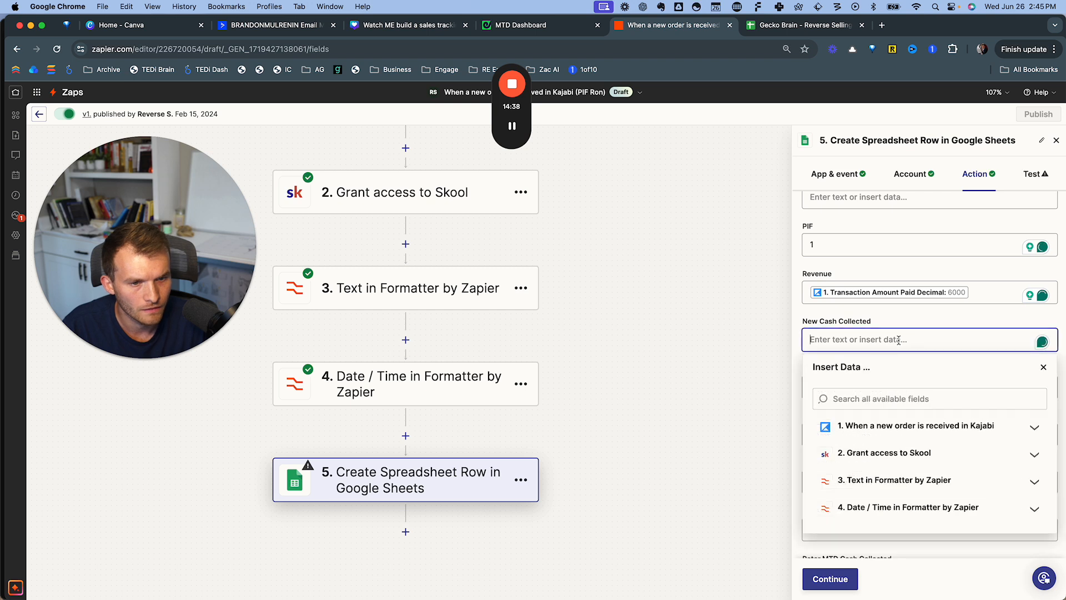
pyautogui.click(1005, 429)
pyautogui.scroll(-5, 1005, 450)
pyautogui.scroll(-8, 964, 471)
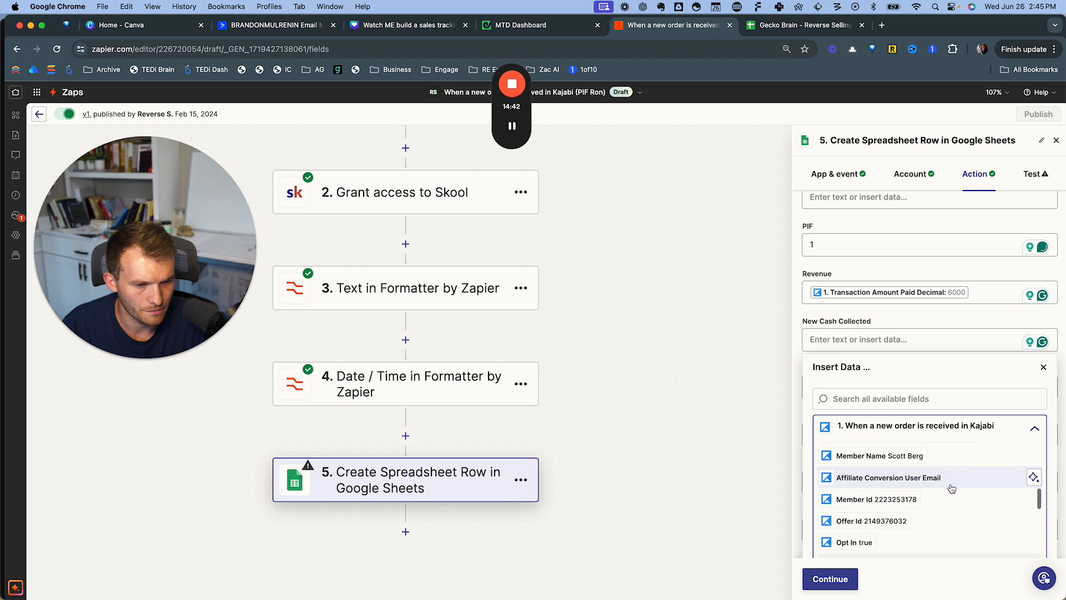
pyautogui.scroll(-1, 952, 491)
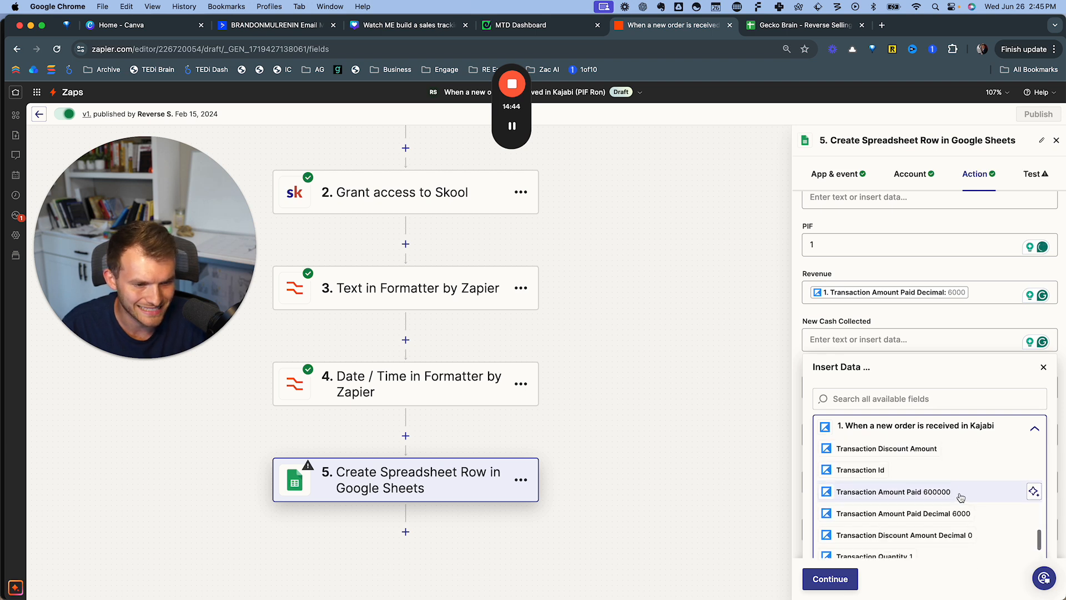
pyautogui.click(962, 494)
pyautogui.click(915, 277)
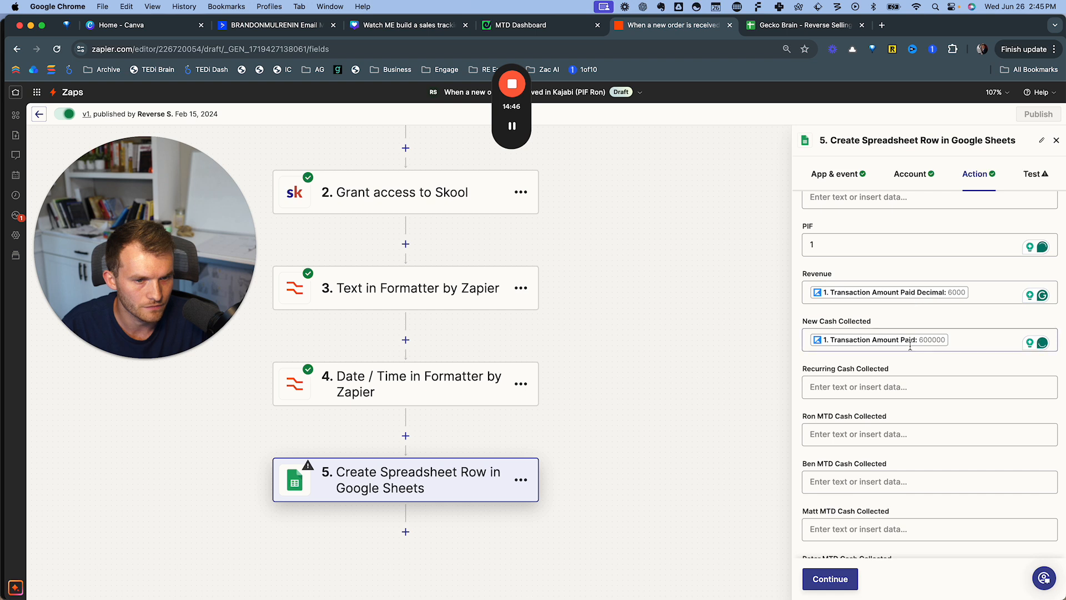
# - Replace the New Cash Collected mapping with the Kajabi order's Transaction Amount Paid Decimal
pyautogui.click(956, 342)
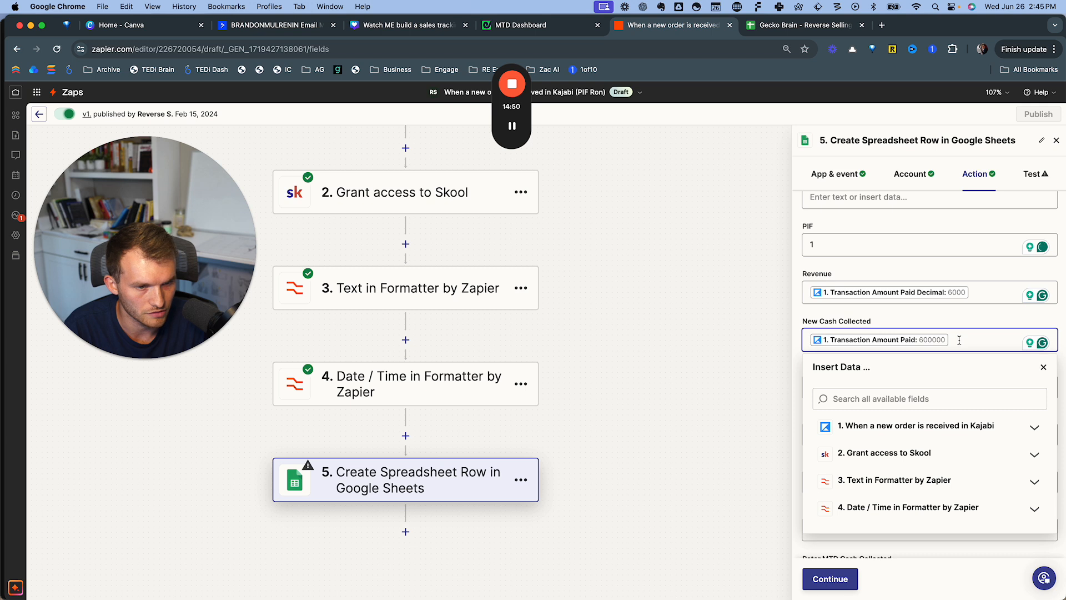
pyautogui.press('BackSpace')
pyautogui.click(1033, 427)
pyautogui.scroll(-3, 967, 462)
pyautogui.scroll(-10, 967, 462)
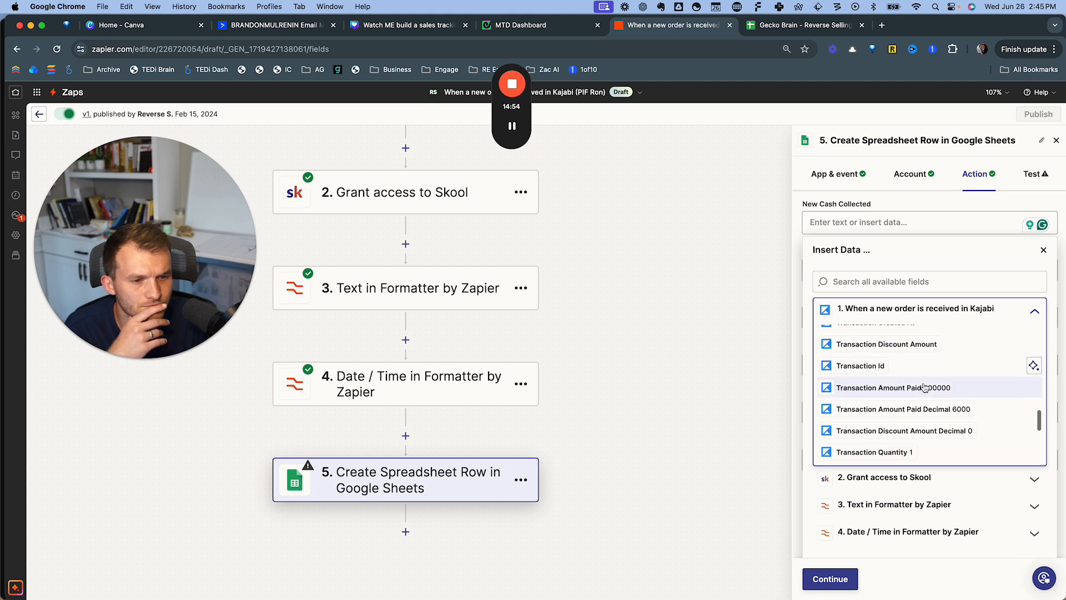
pyautogui.scroll(-1, 924, 387)
pyautogui.click(925, 387)
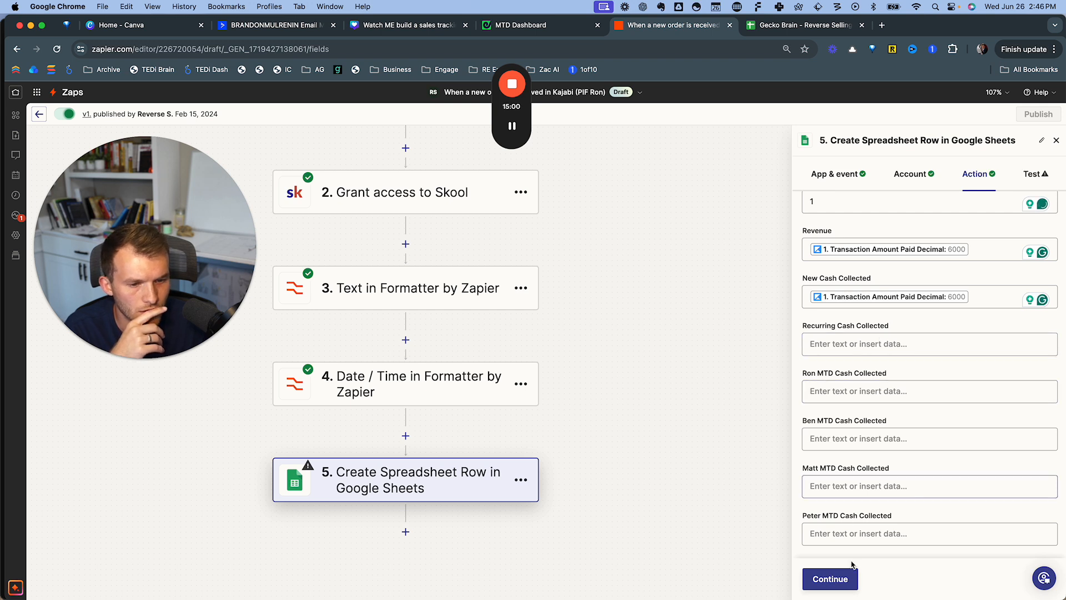
# - Test the Create Spreadsheet Row step and check the added row's Revenue and New Cash Collected cells in the Closings sheet
pyautogui.click(850, 579)
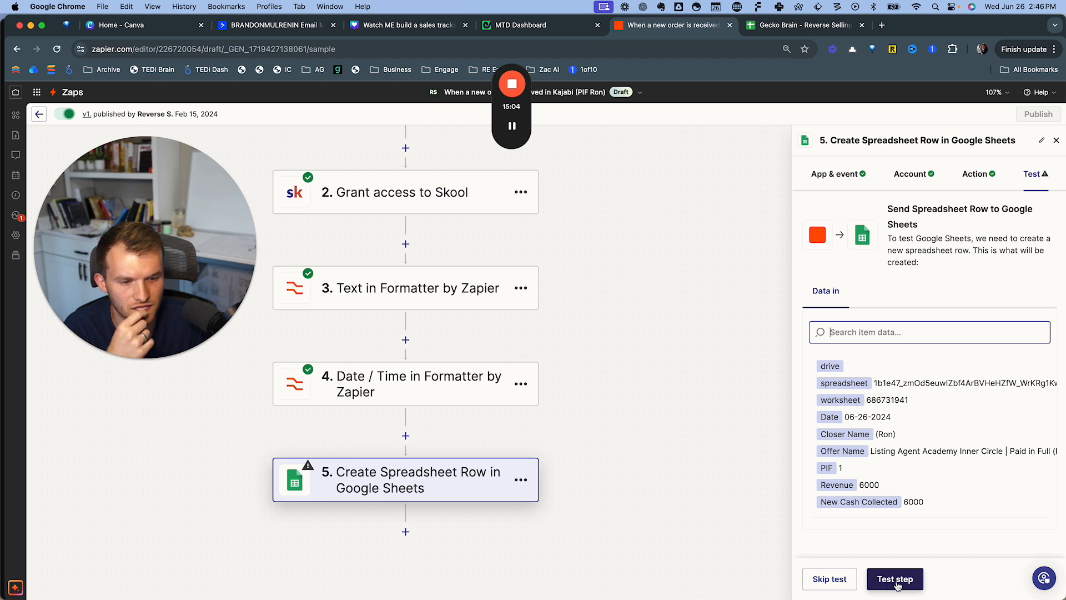
pyautogui.click(896, 580)
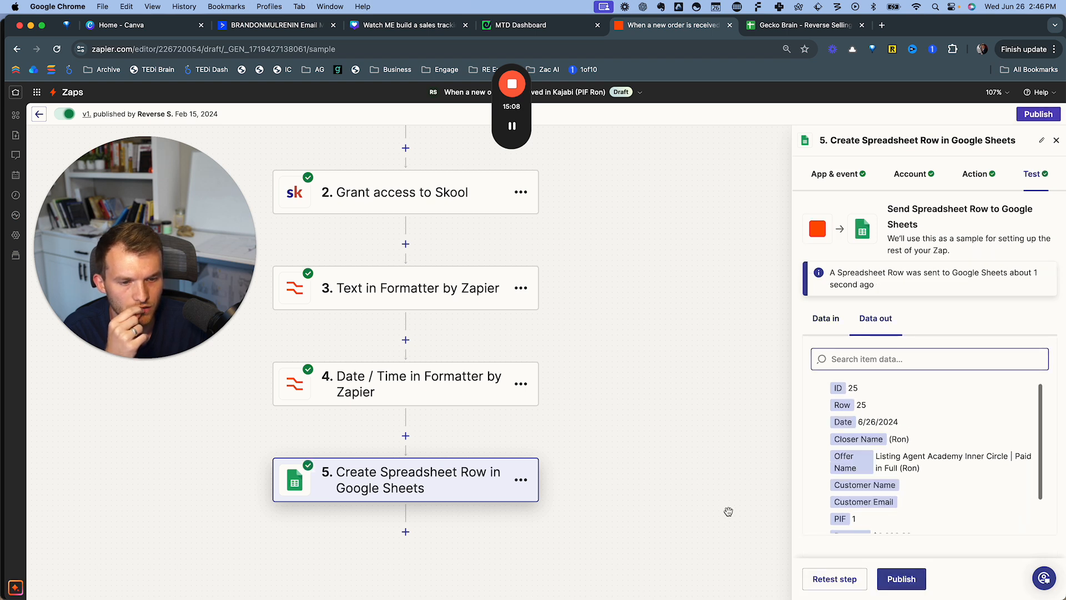
pyautogui.click(808, 25)
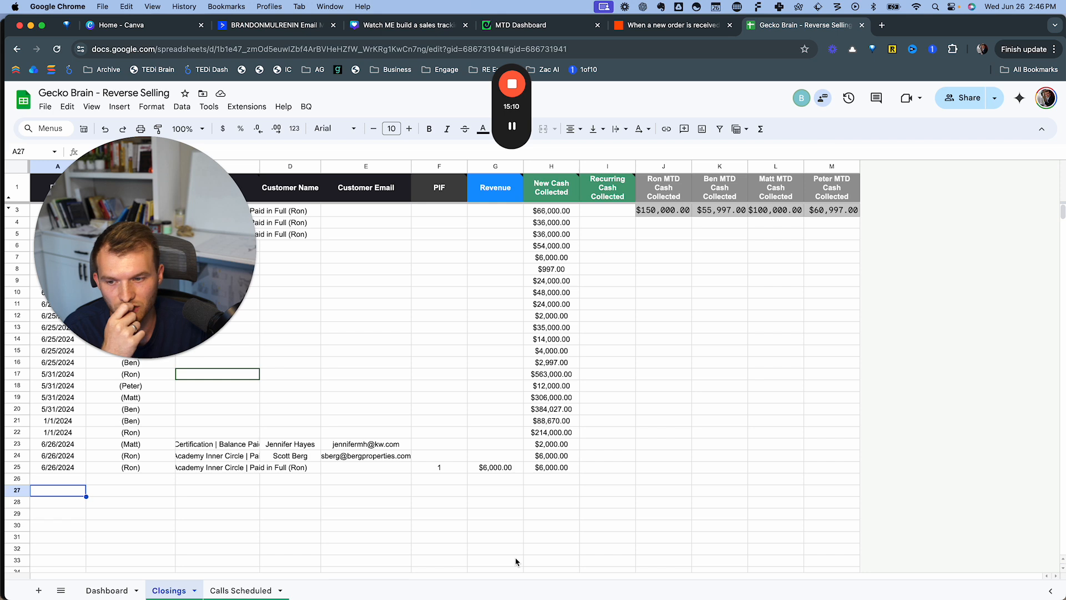
pyautogui.click(484, 467)
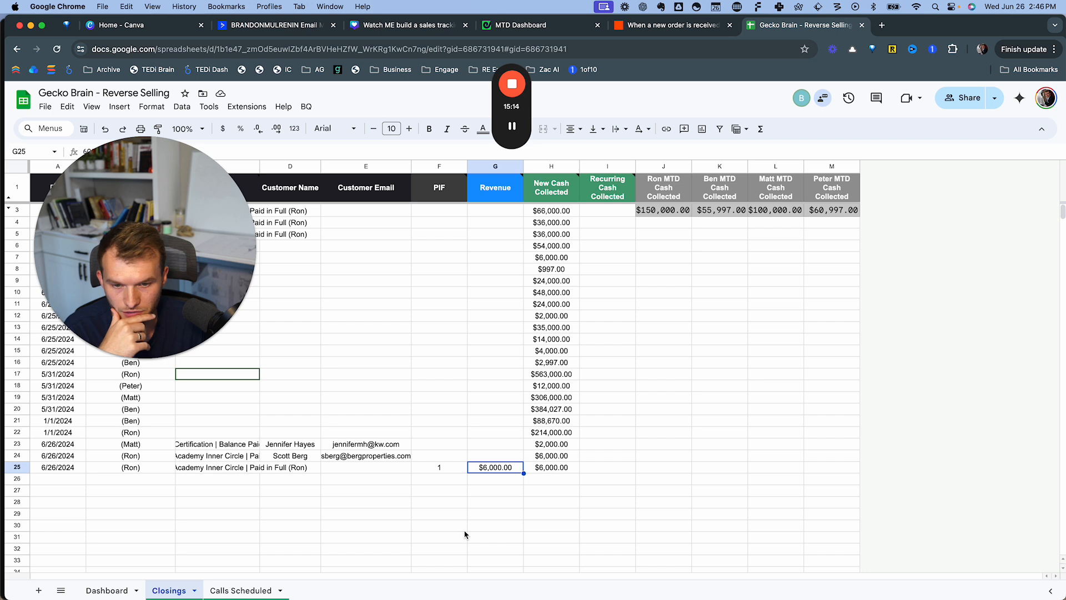
pyautogui.click(544, 471)
pyautogui.click(504, 475)
pyautogui.click(537, 470)
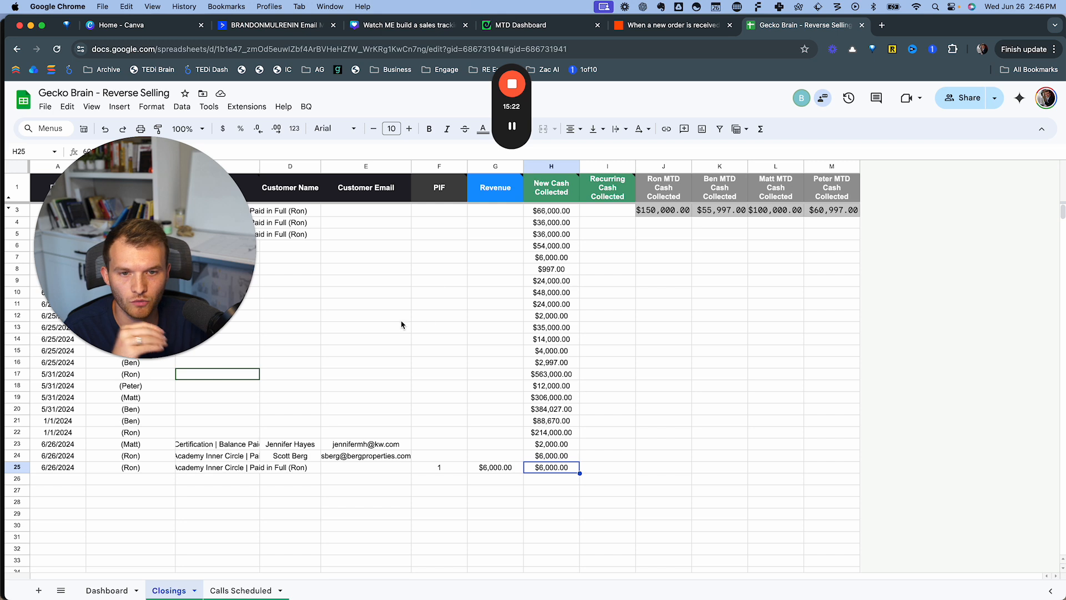
pyautogui.click(514, 127)
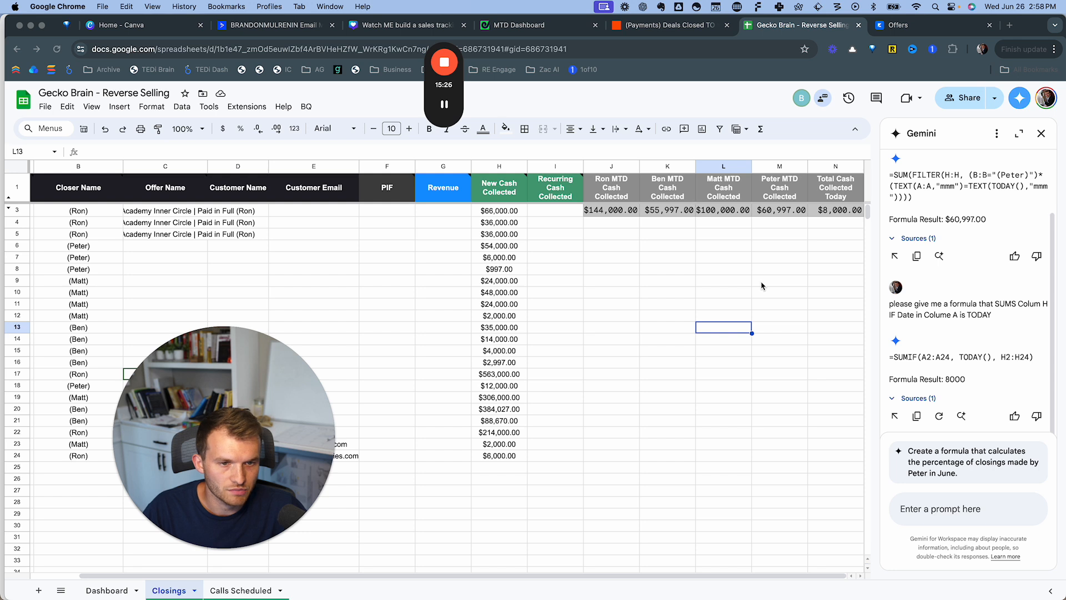
# - Examine the Total Cash Collected Today formula in cell N3 and the SUMIF formula suggested by Gemini
pyautogui.click(853, 211)
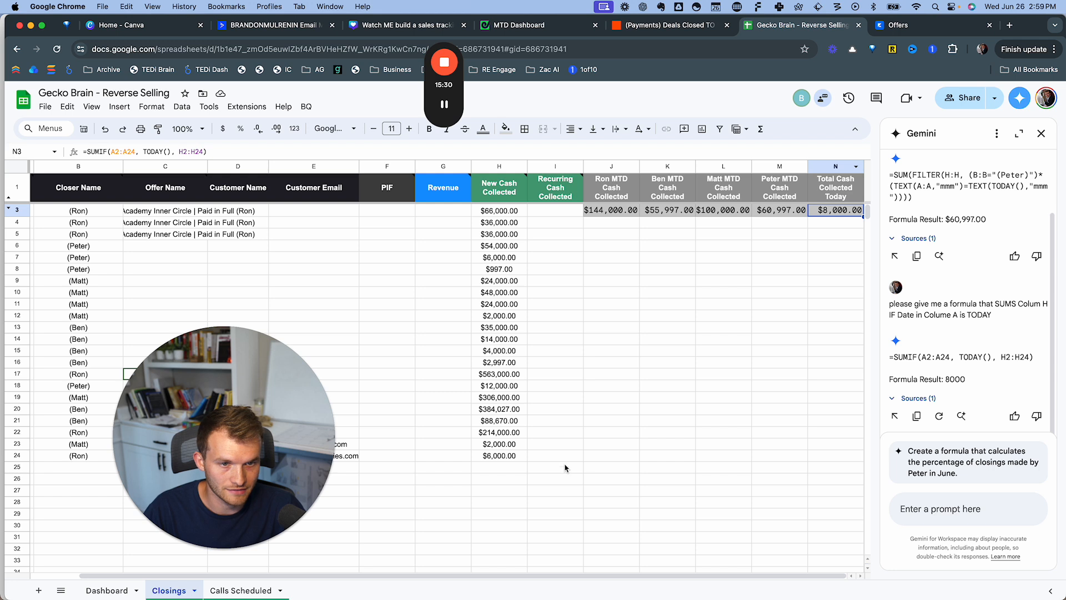
pyautogui.scroll(2, 933, 340)
pyautogui.scroll(-2, 895, 197)
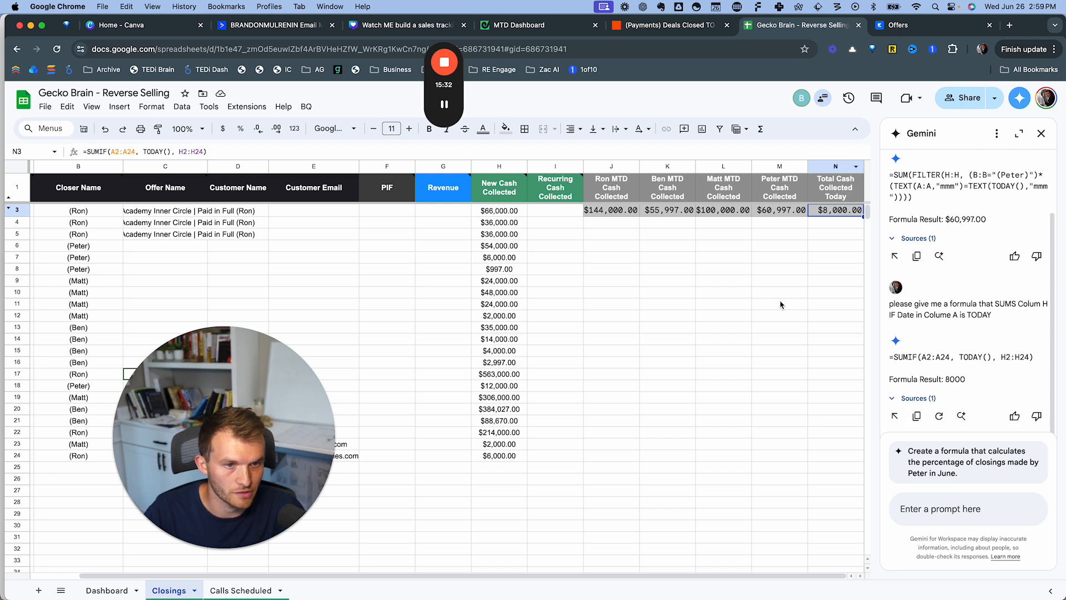
pyautogui.moveTo(890, 359); pyautogui.dragTo(1036, 362)
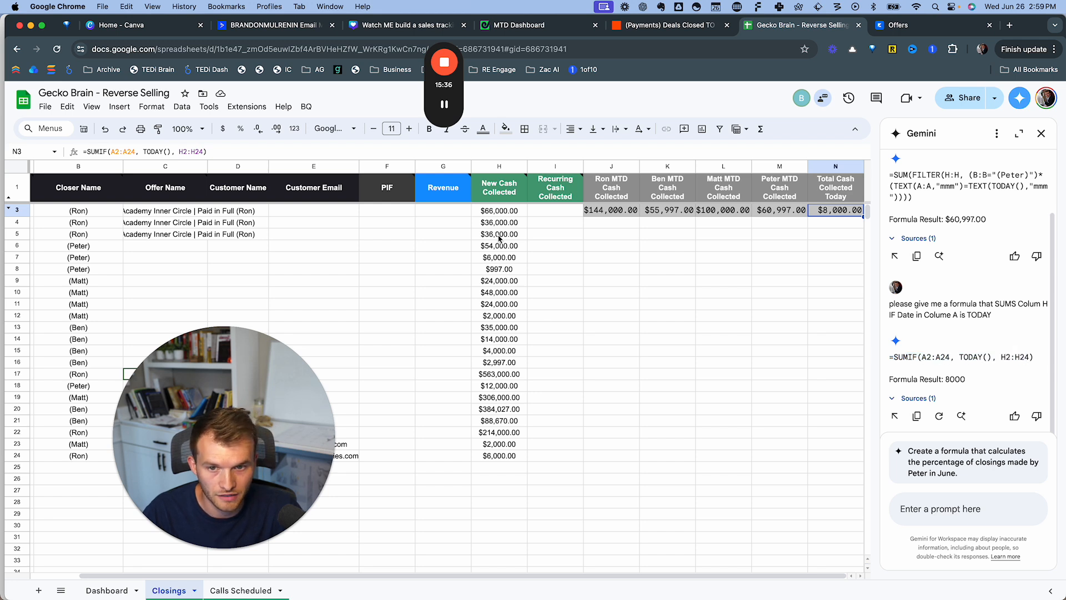
pyautogui.hscroll(-2, 110, 211)
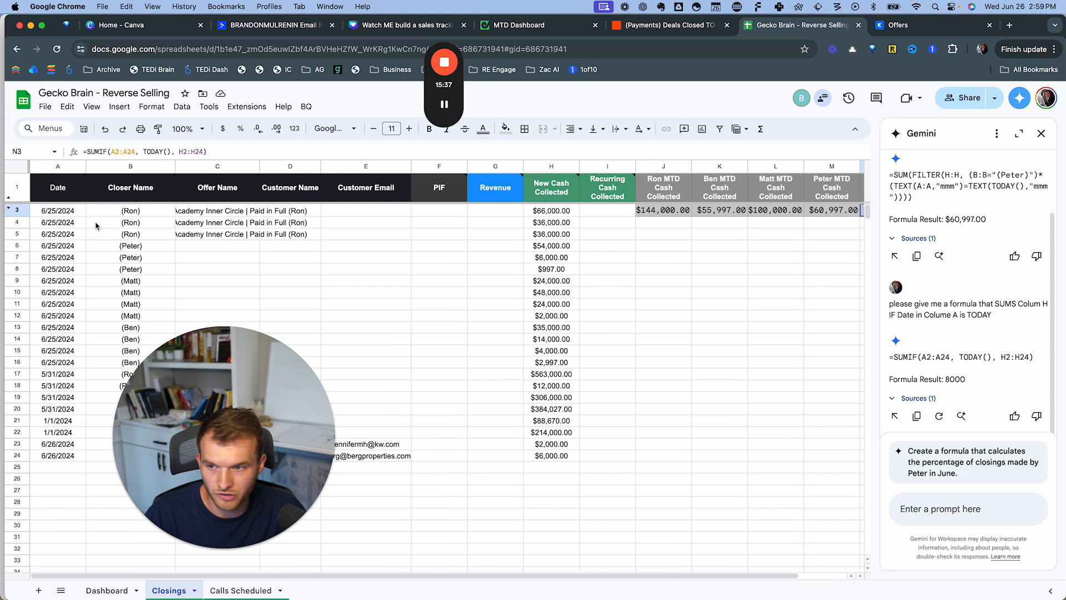
pyautogui.moveTo(186, 448); pyautogui.dragTo(257, 456)
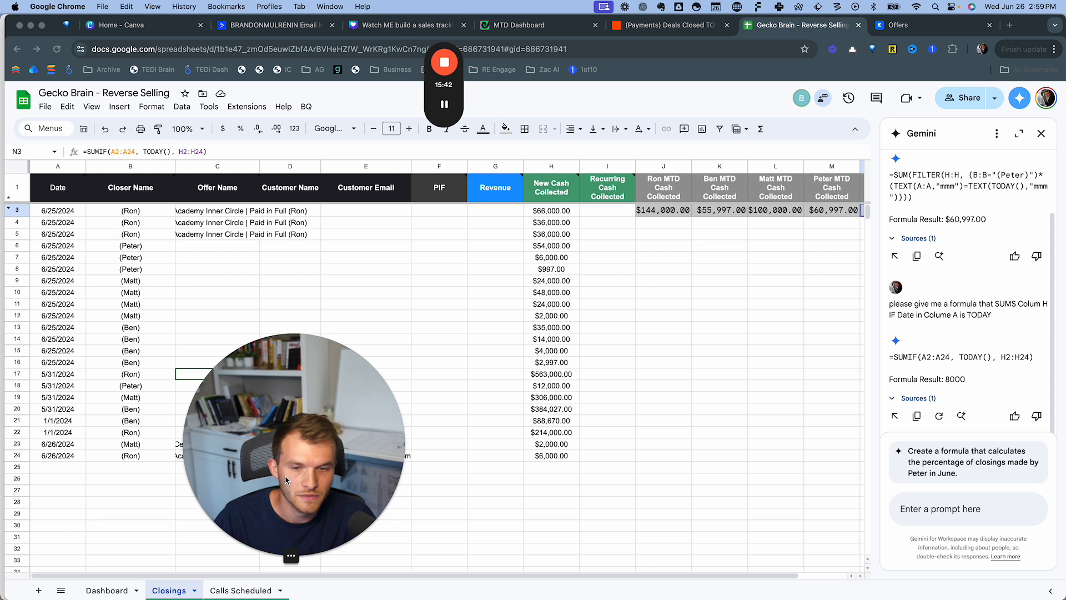
pyautogui.hscroll(2, 702, 379)
pyautogui.moveTo(232, 440); pyautogui.dragTo(221, 440)
pyautogui.hscroll(1, 570, 432)
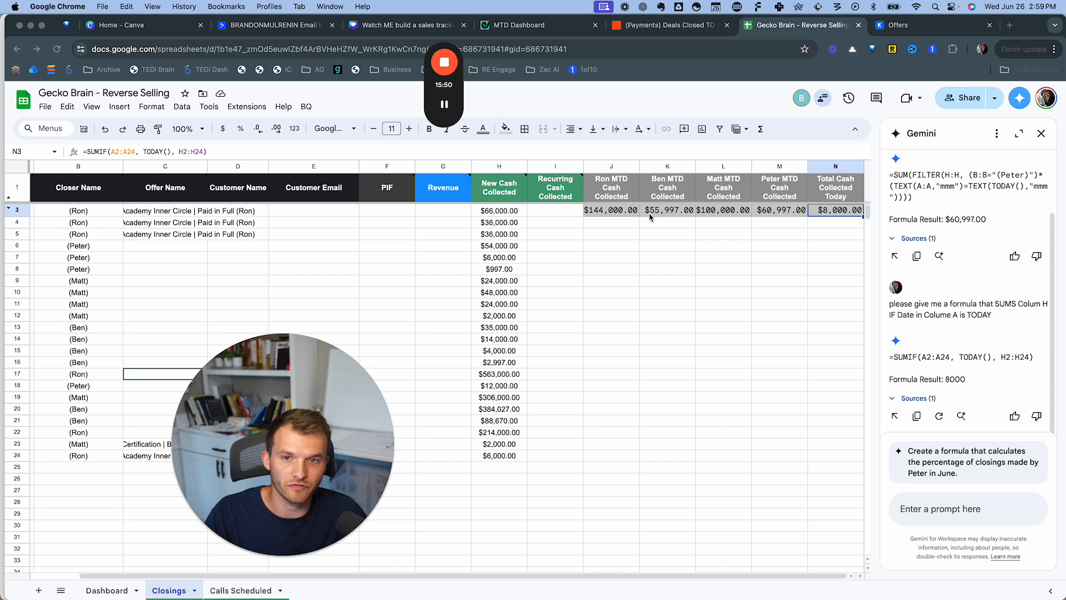
# - Switch to Geckoboard and start a new MTD Dashboard widget from the connected Google Sheets spreadsheet Gecko Brain - Reverse Selling
pyautogui.click(561, 31)
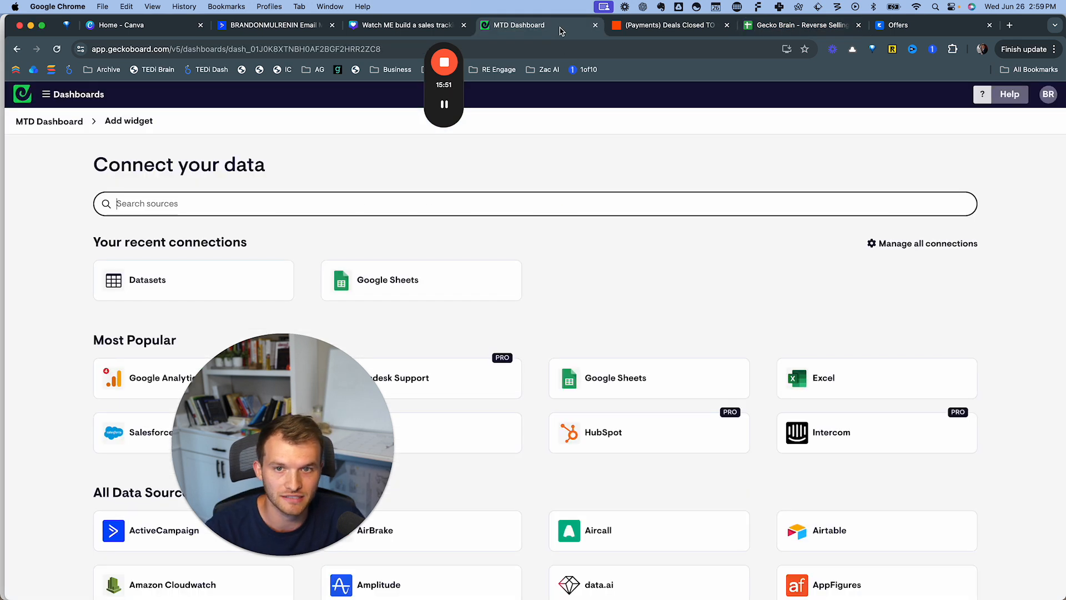
pyautogui.click(72, 124)
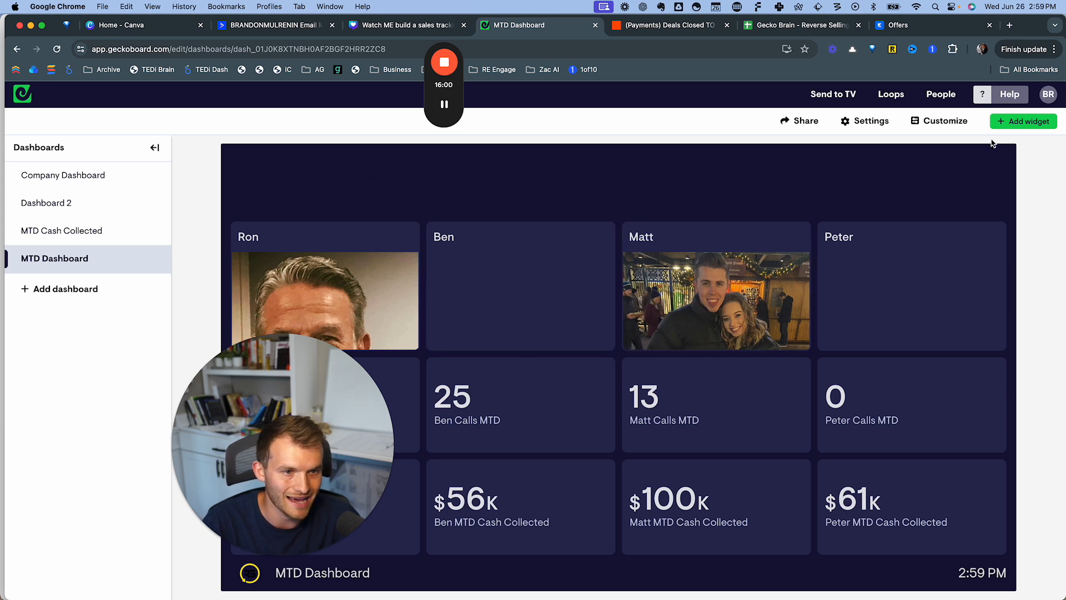
pyautogui.click(1025, 121)
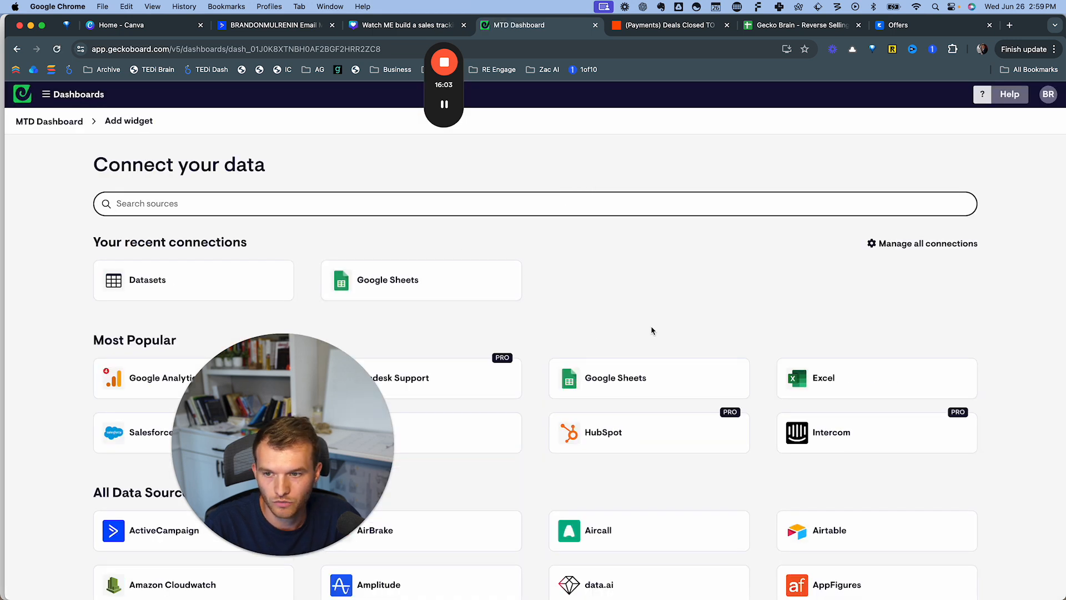
pyautogui.click(381, 284)
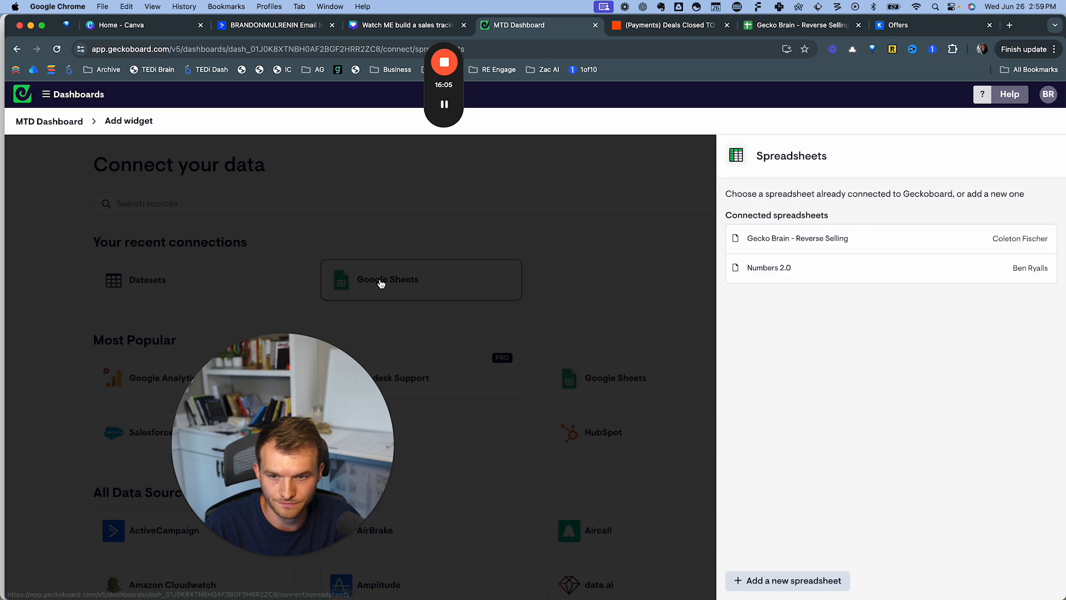
pyautogui.click(786, 242)
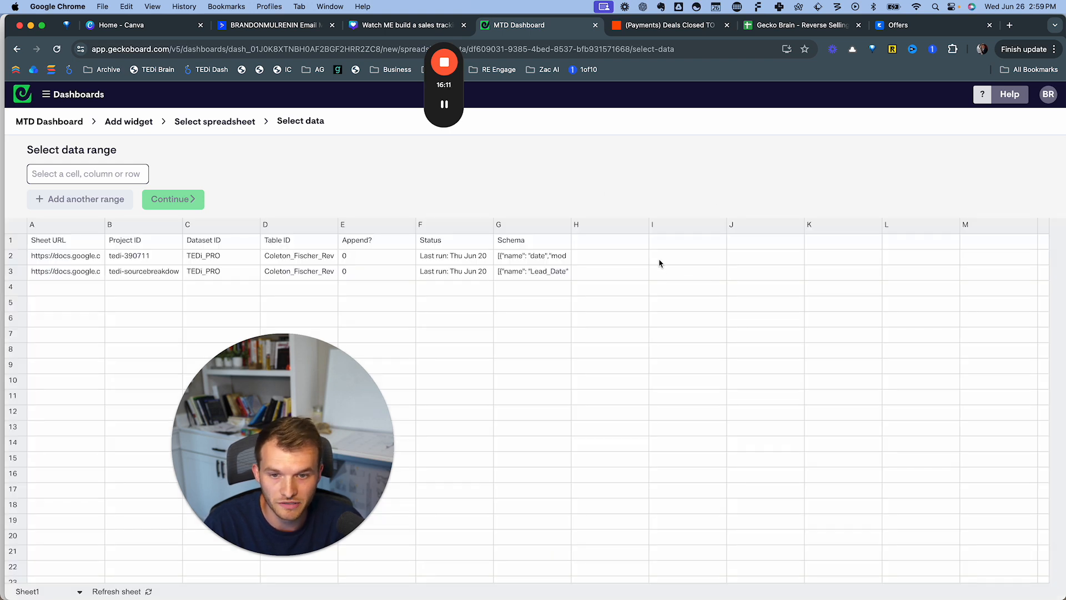
# - Select cell N3, under Total Cash Collected on the Closings sheet, as the widget's data and keep it as a single cell
pyautogui.click(81, 593)
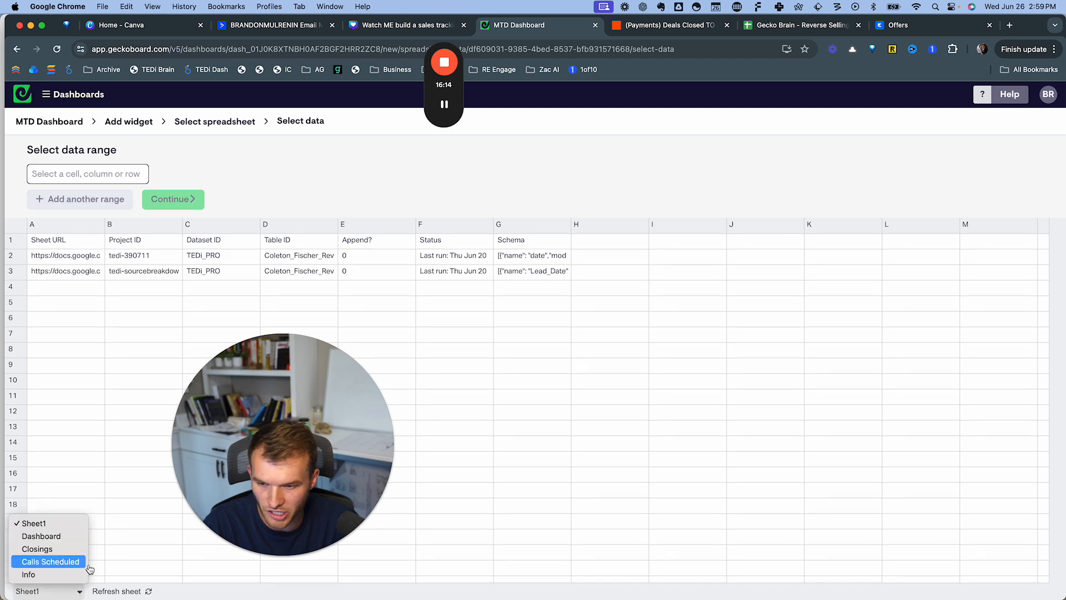
pyautogui.click(41, 550)
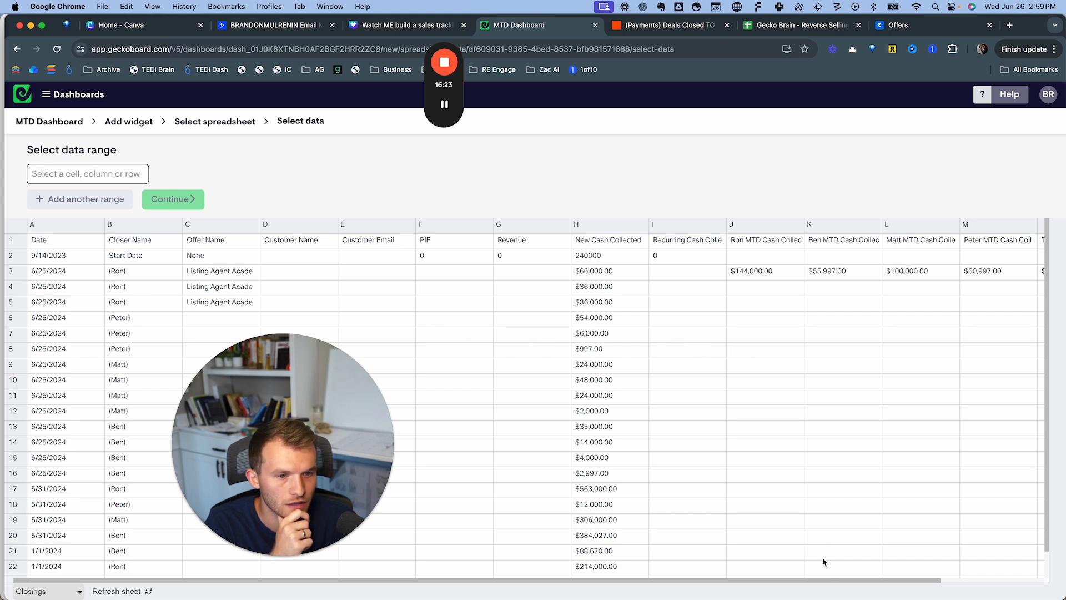
pyautogui.tripleClick(852, 586)
pyautogui.moveTo(862, 583); pyautogui.dragTo(994, 579)
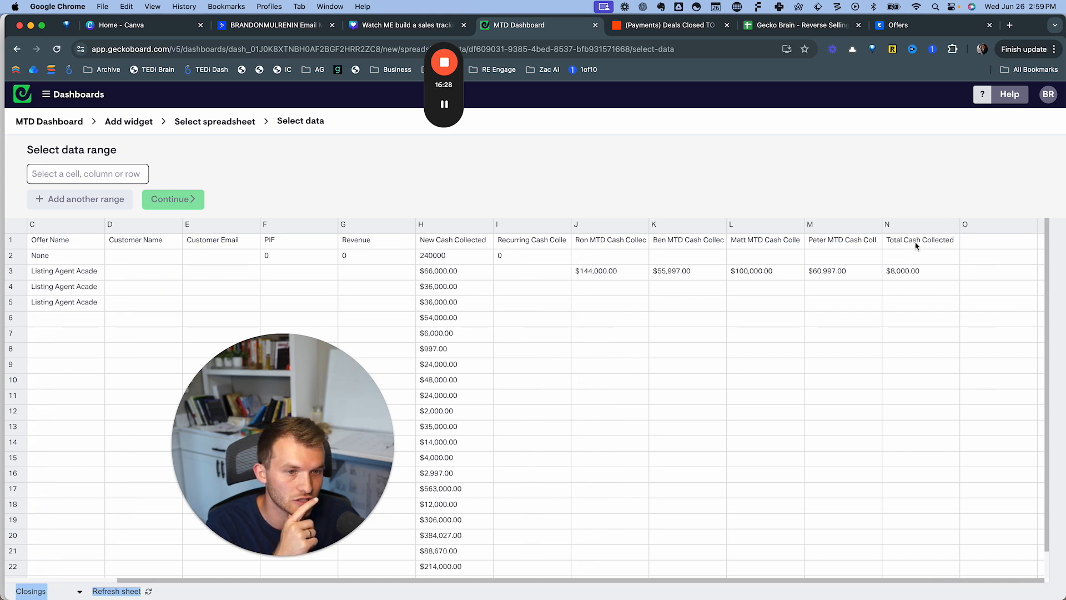
pyautogui.click(911, 274)
pyautogui.click(861, 225)
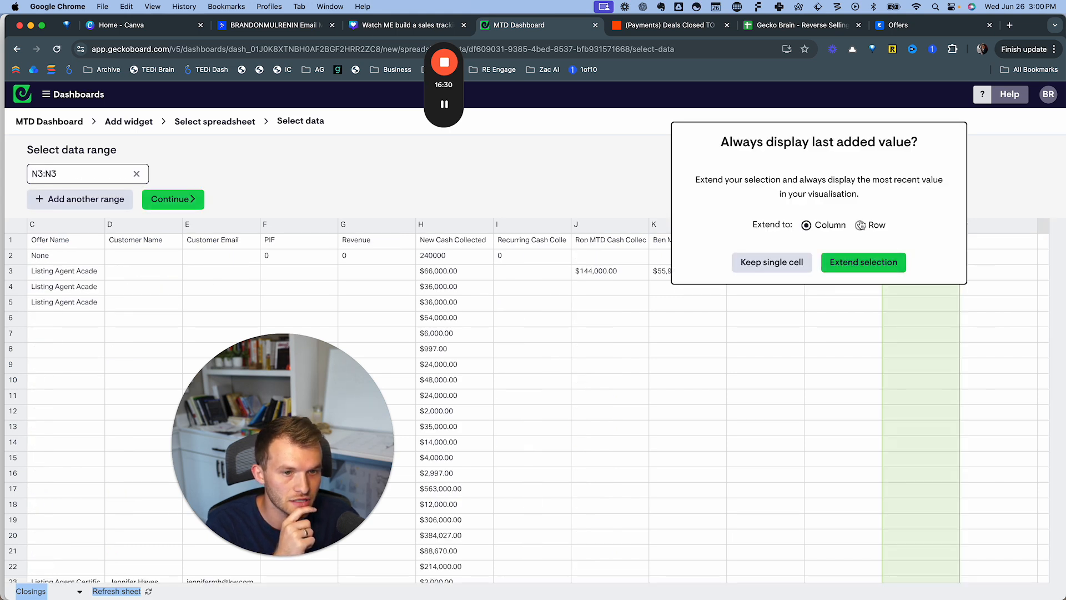
pyautogui.click(807, 225)
pyautogui.click(779, 265)
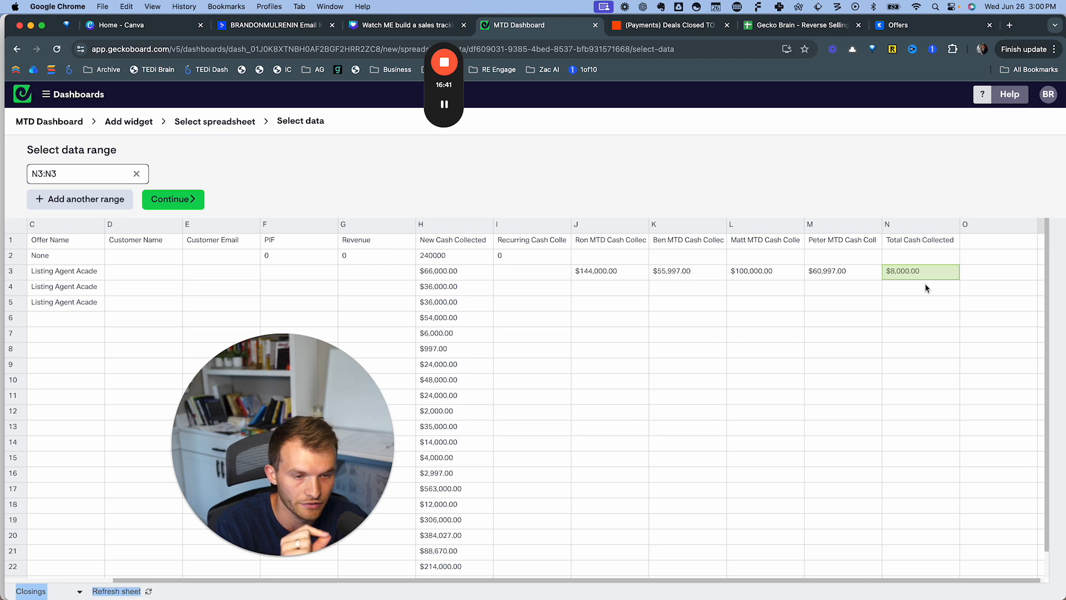
# - Continue to the widget configuration, title the number widget "New Cash Collected Today" and add it to the dashboard
pyautogui.click(180, 200)
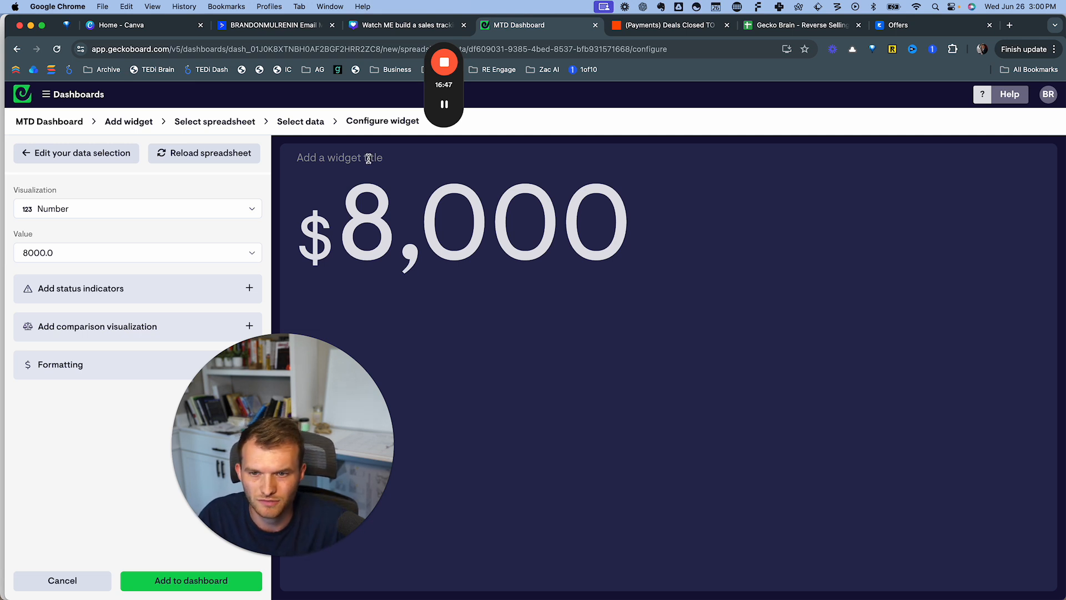
pyautogui.click(340, 157)
pyautogui.write('New C')
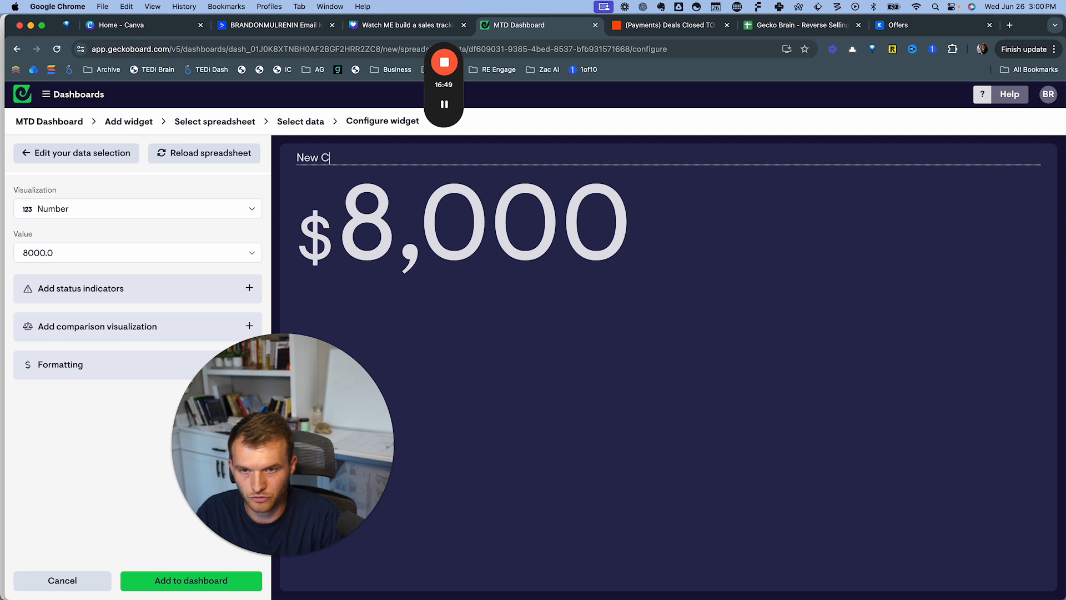
pyautogui.write('ash Collec')
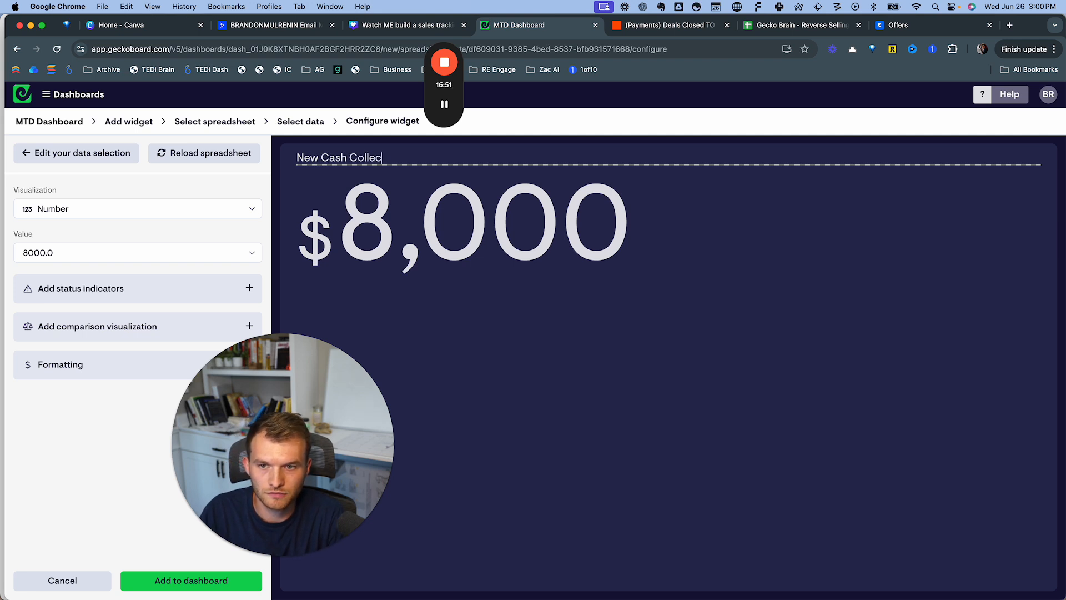
pyautogui.write('ted Today')
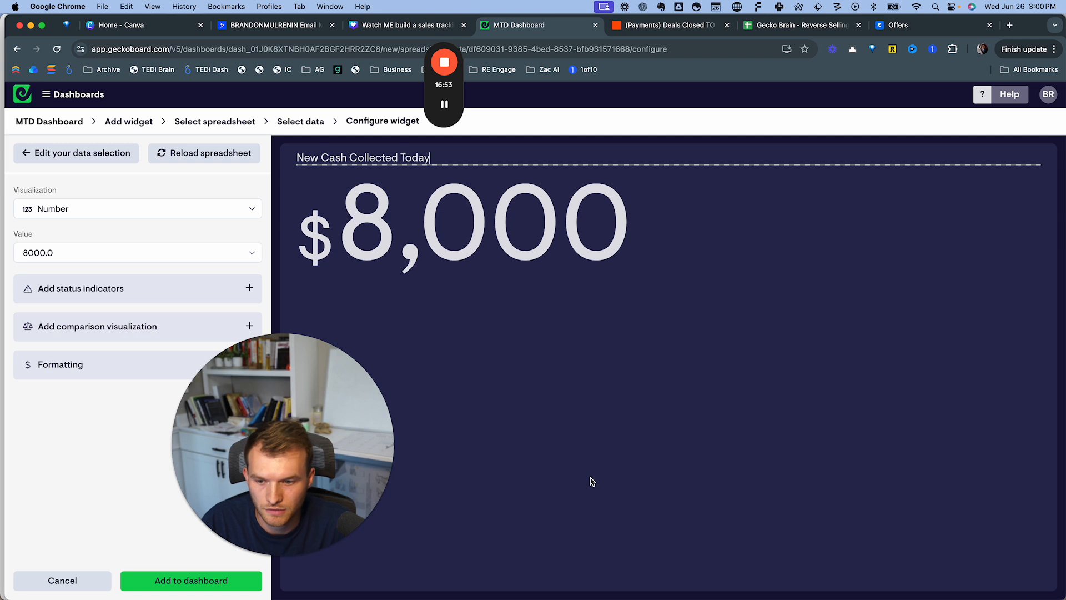
pyautogui.click(152, 584)
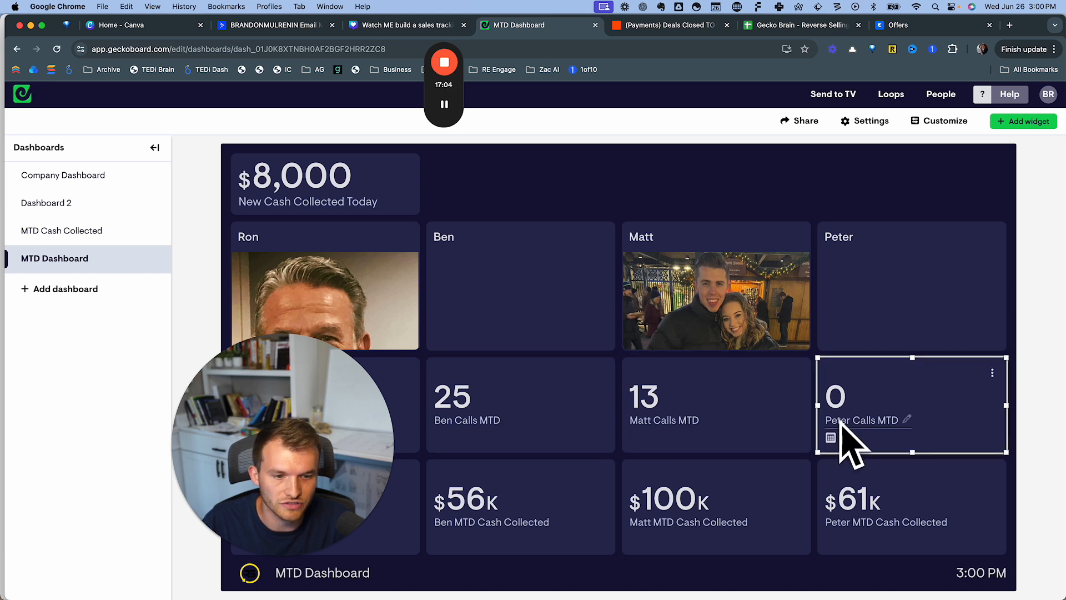
# - Switch to the Gecko Brain spreadsheet and examine the call booked and call scheduled date columns on the Calls Scheduled sheet
pyautogui.click(784, 30)
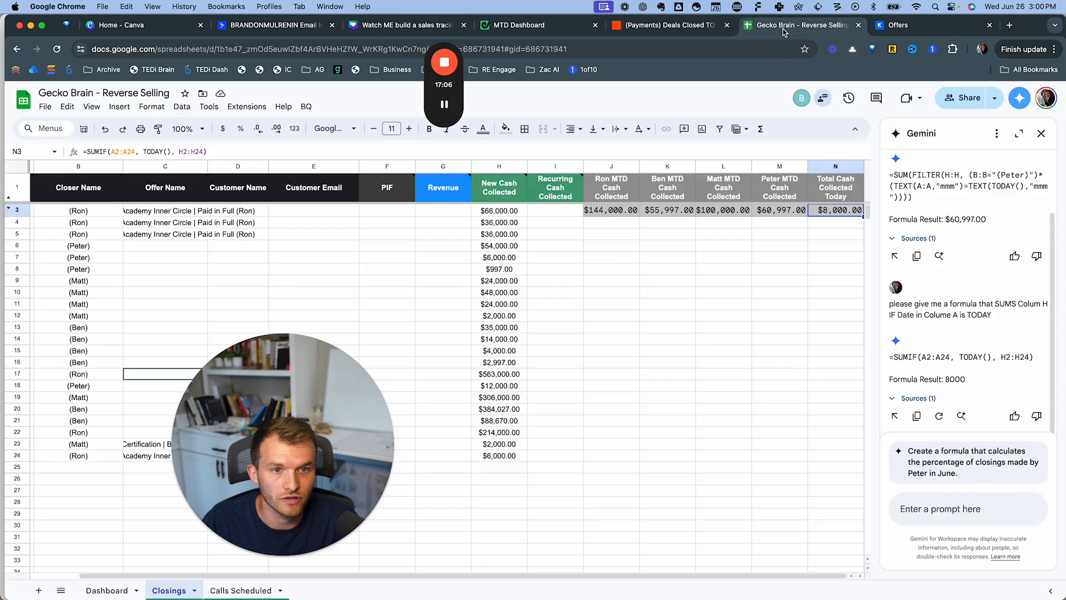
pyautogui.click(240, 591)
pyautogui.moveTo(266, 440); pyautogui.dragTo(537, 320)
pyautogui.click(60, 211)
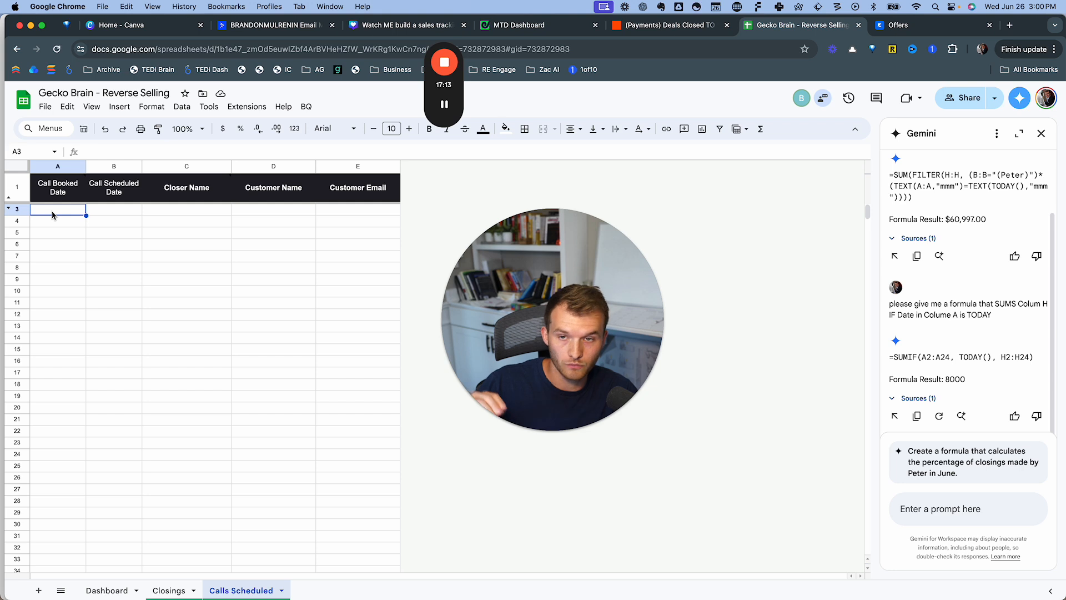
pyautogui.click(105, 215)
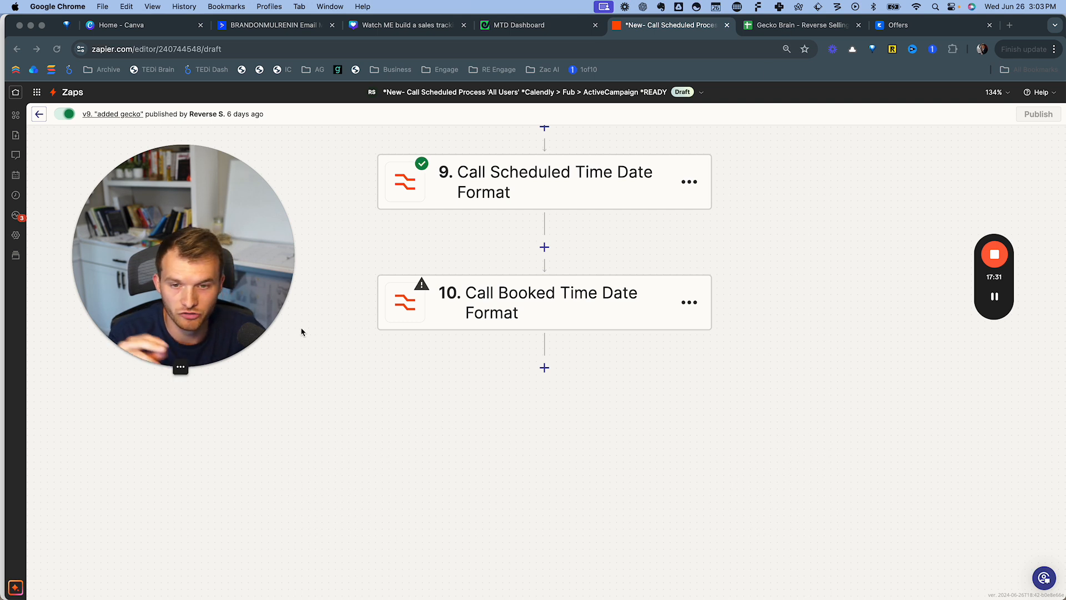
# - Review the call-scheduled Zap in Zapier from its Calendly trigger down to the Call Booked Time Date Format step
pyautogui.scroll(10, 301, 330)
pyautogui.scroll(6, 319, 333)
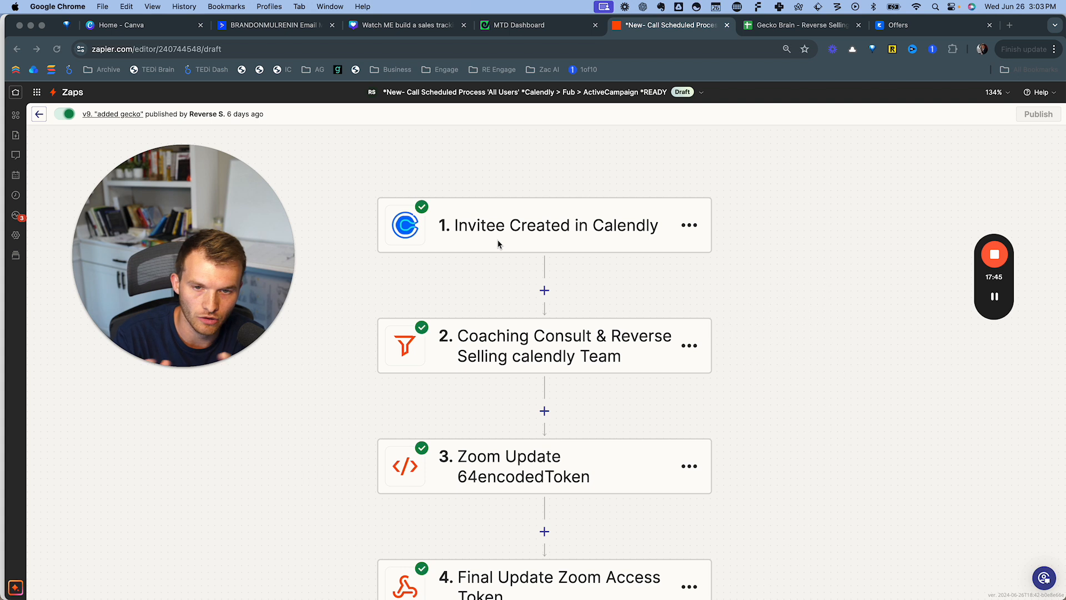
pyautogui.scroll(-1, 572, 169)
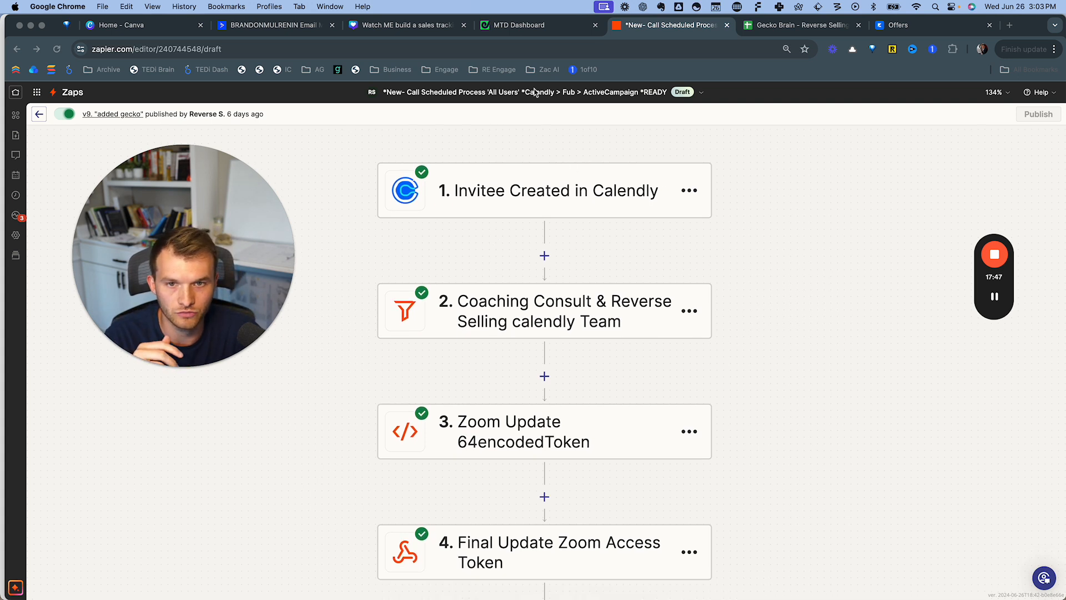
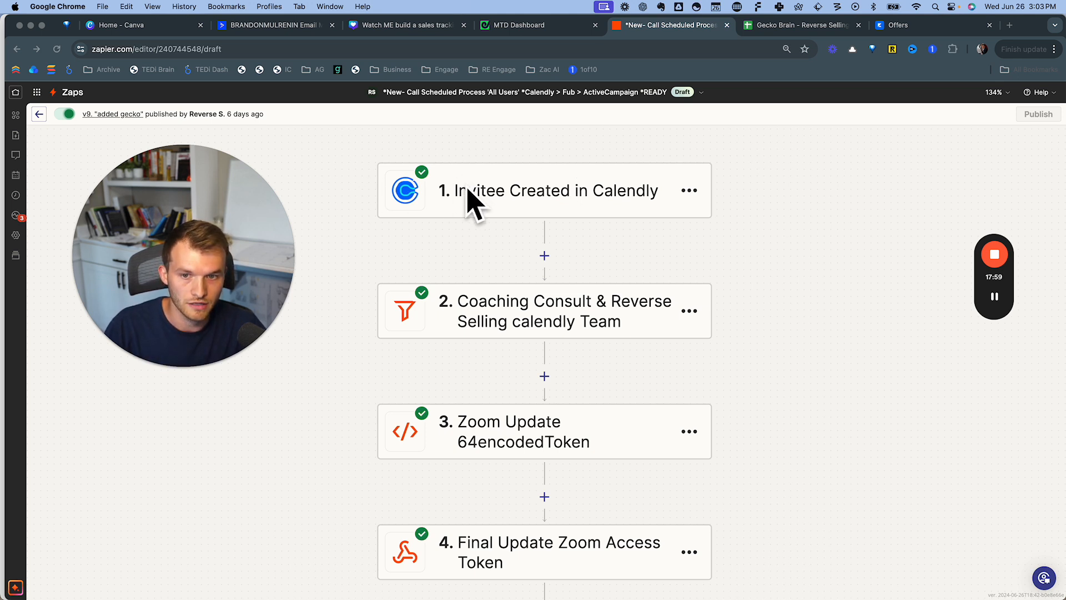
pyautogui.scroll(-8, 496, 201)
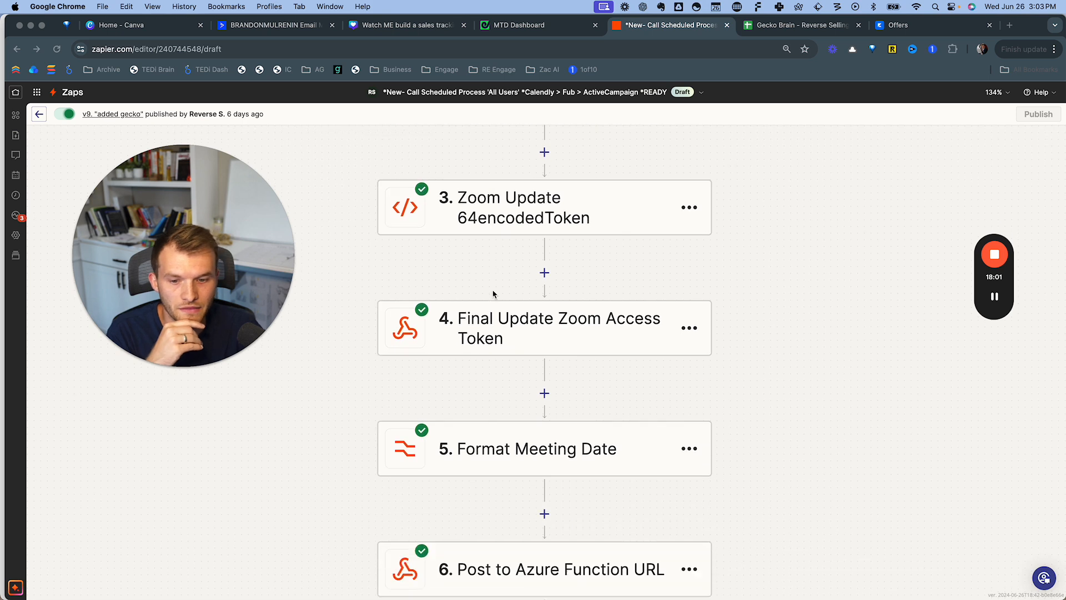
pyautogui.scroll(-5, 456, 463)
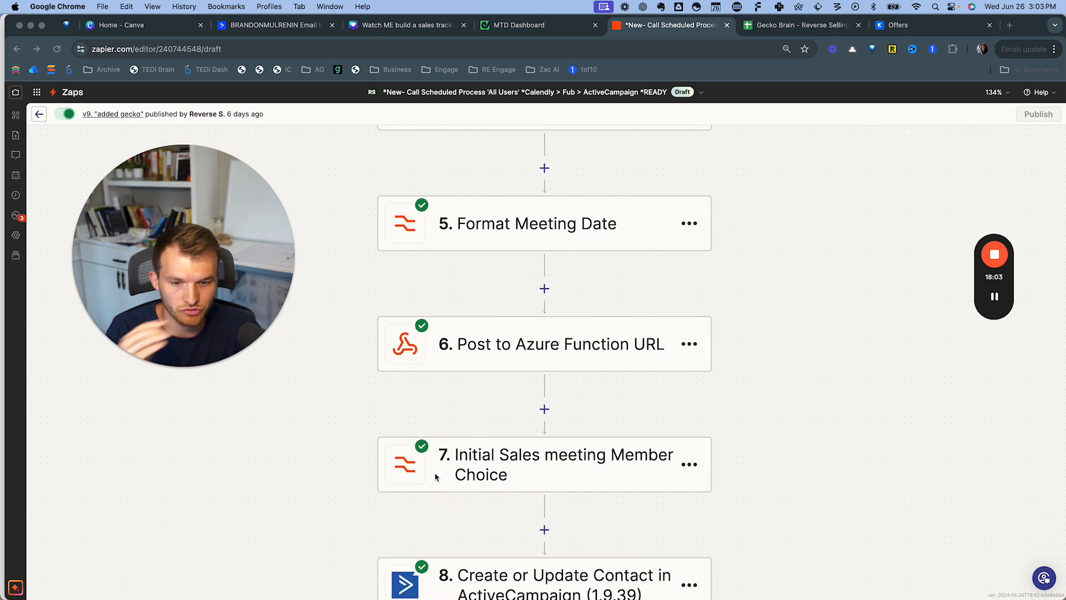
pyautogui.scroll(-6, 313, 522)
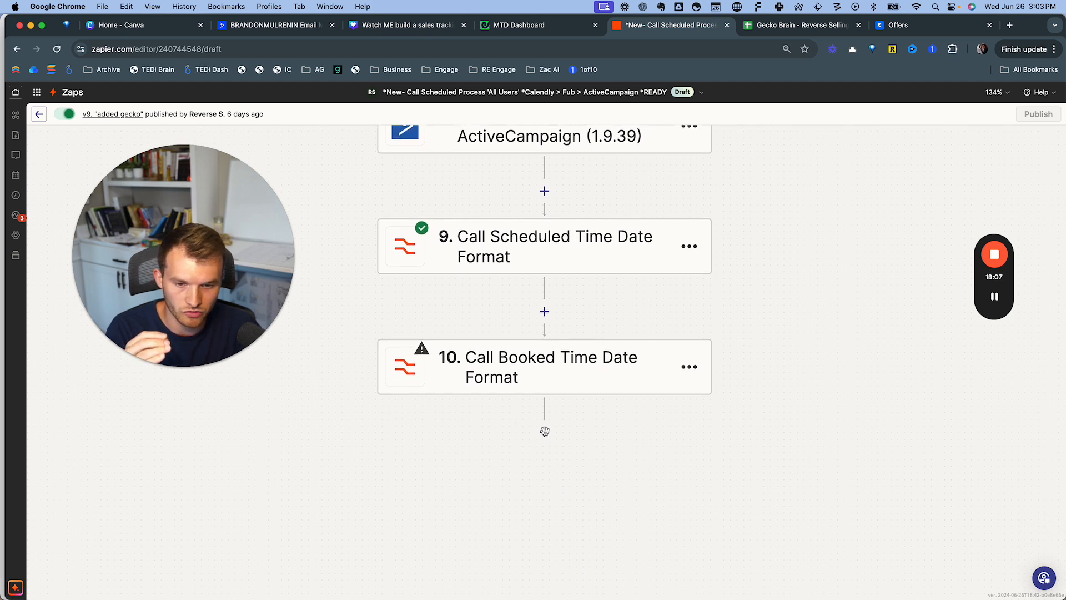
# - Add a Google Sheets action after the Call Booked Time Date Format step, with Create Spreadsheet Row as its event
pyautogui.click(545, 432)
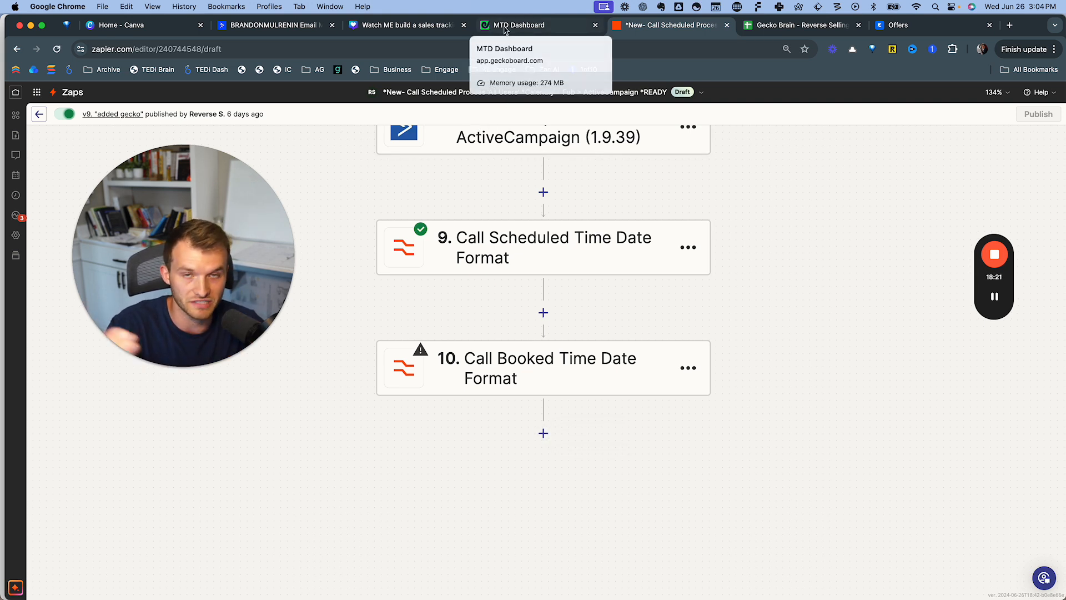
pyautogui.click(543, 433)
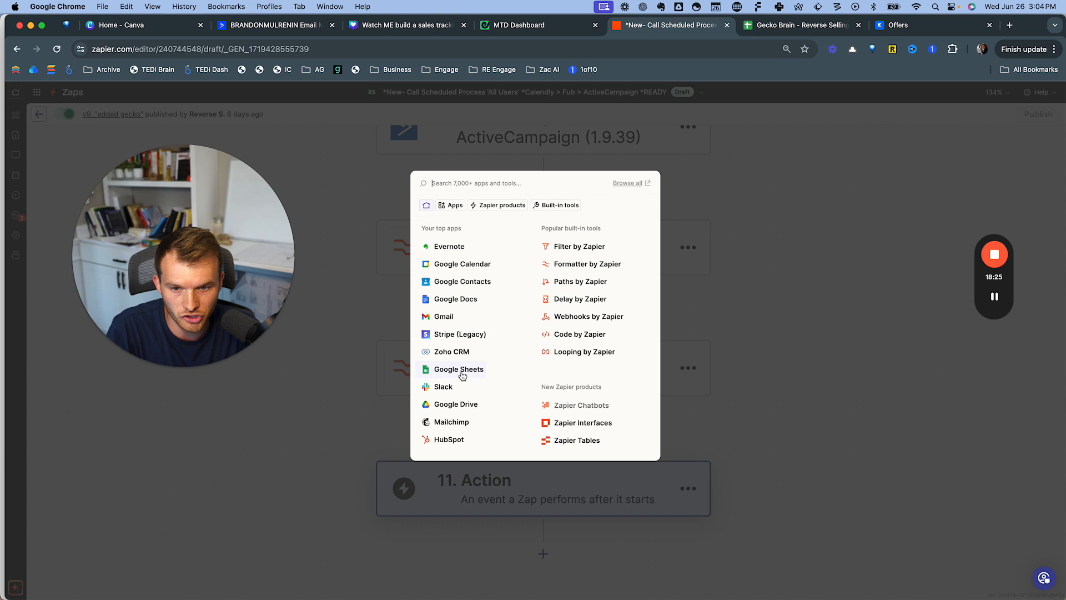
pyautogui.click(459, 370)
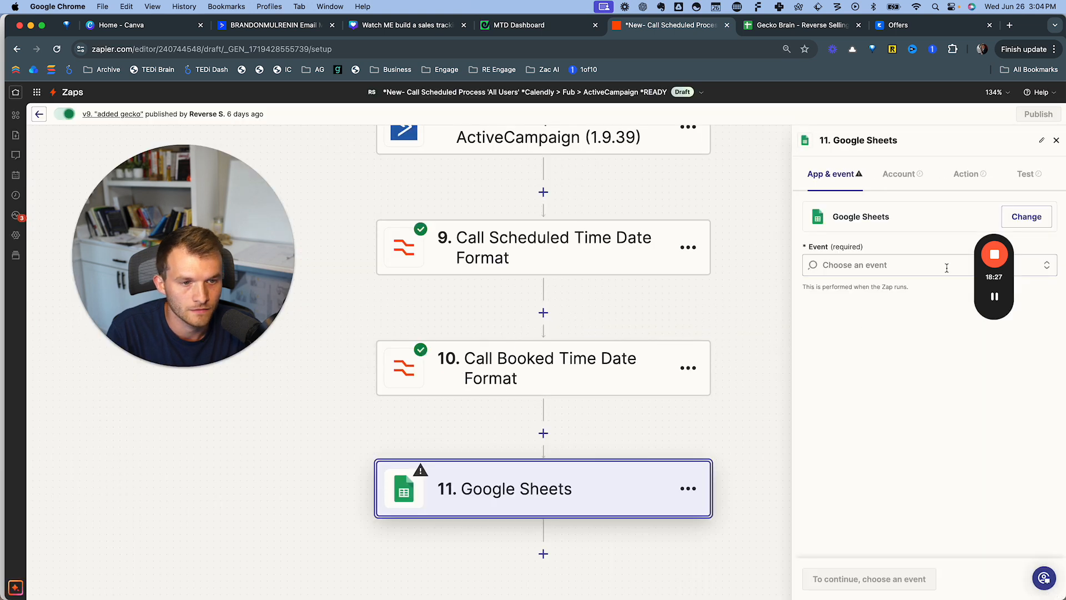
pyautogui.click(885, 266)
pyautogui.scroll(-3, 871, 433)
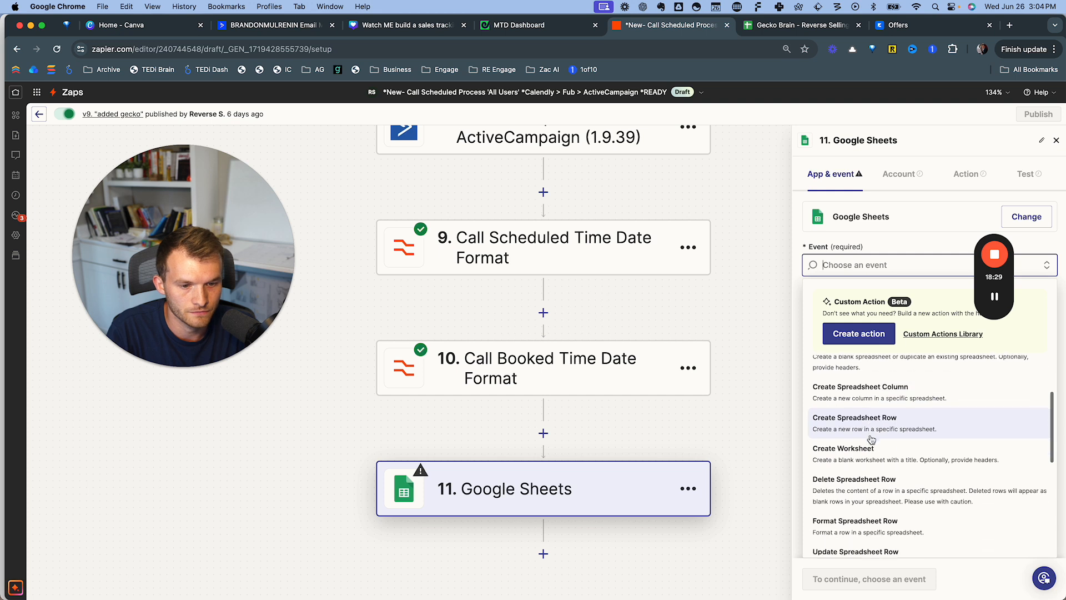
pyautogui.click(870, 422)
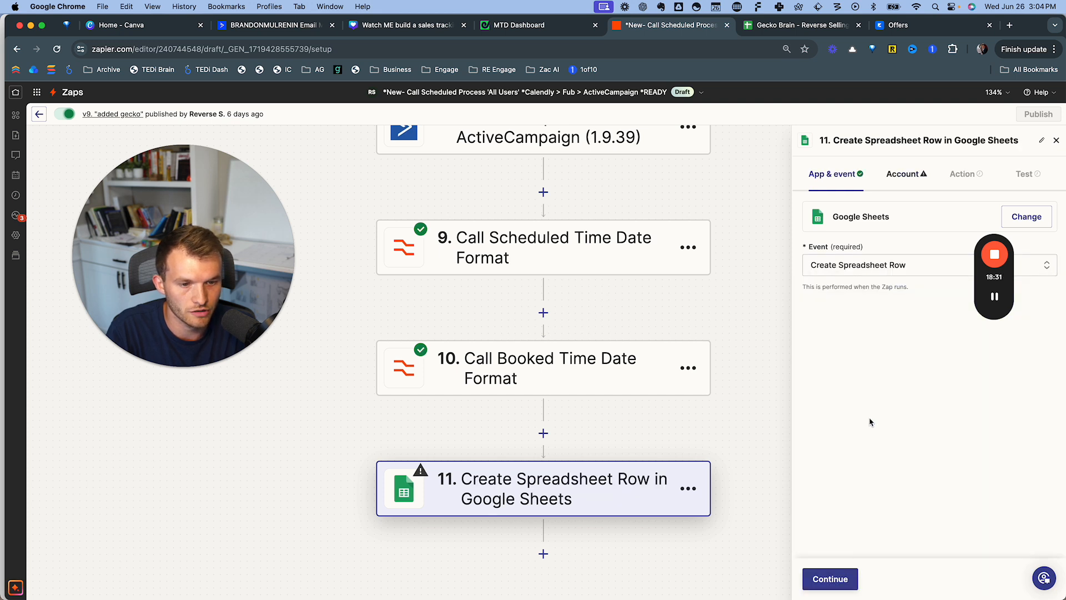
# - Choose the Google Sheets account for the Create Spreadsheet Row action and continue to its action fields
pyautogui.click(833, 579)
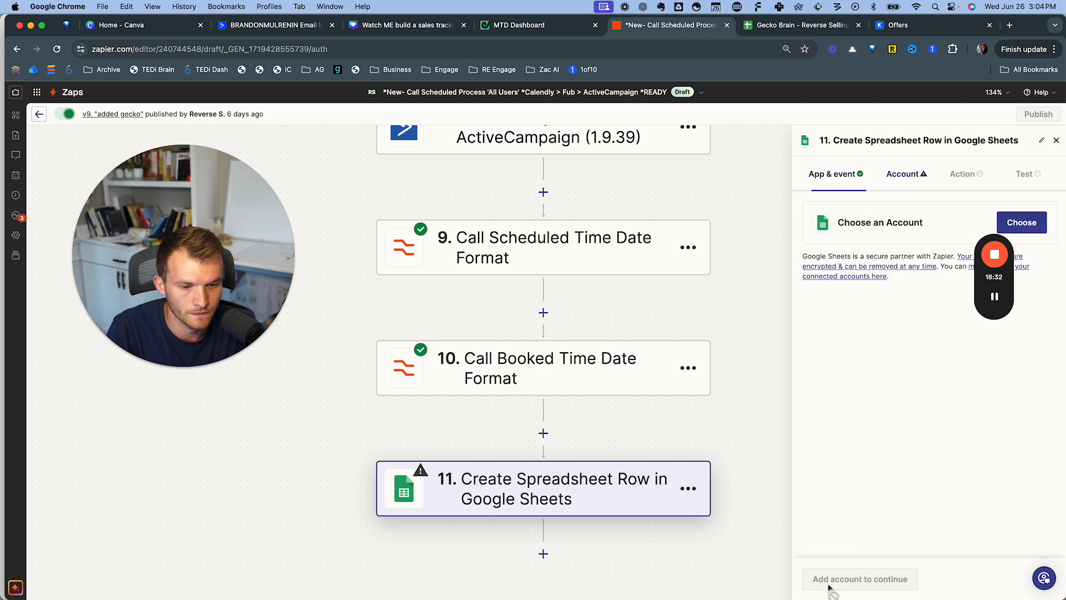
pyautogui.click(1021, 222)
pyautogui.click(882, 385)
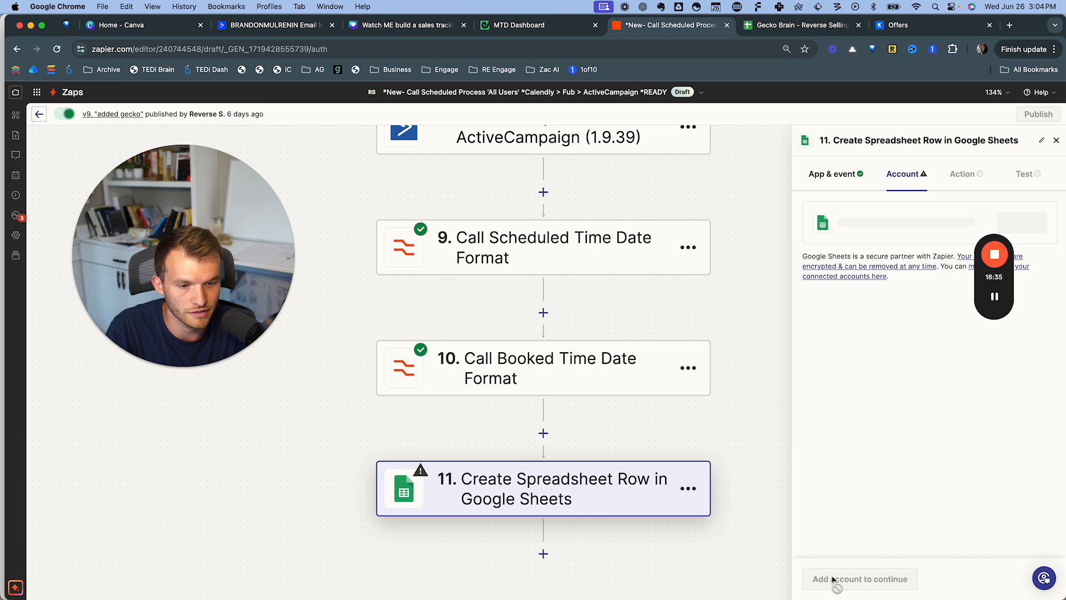
pyautogui.click(834, 578)
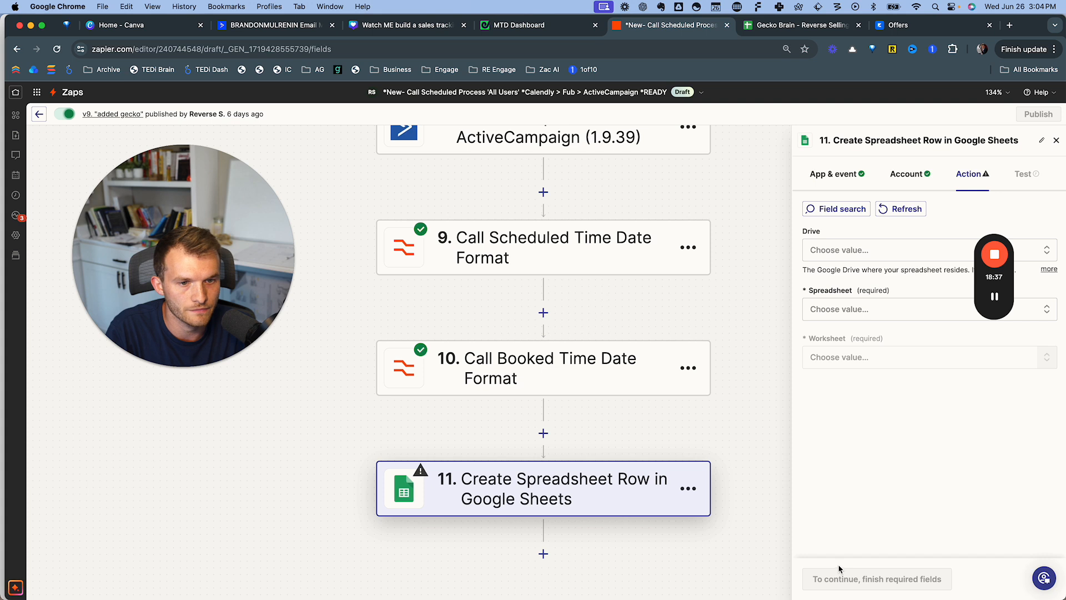
# - Set the Create Spreadsheet Row action's drive to My Google Drive and its spreadsheet to Gecko Brain - Reverse Selling
pyautogui.click(849, 251)
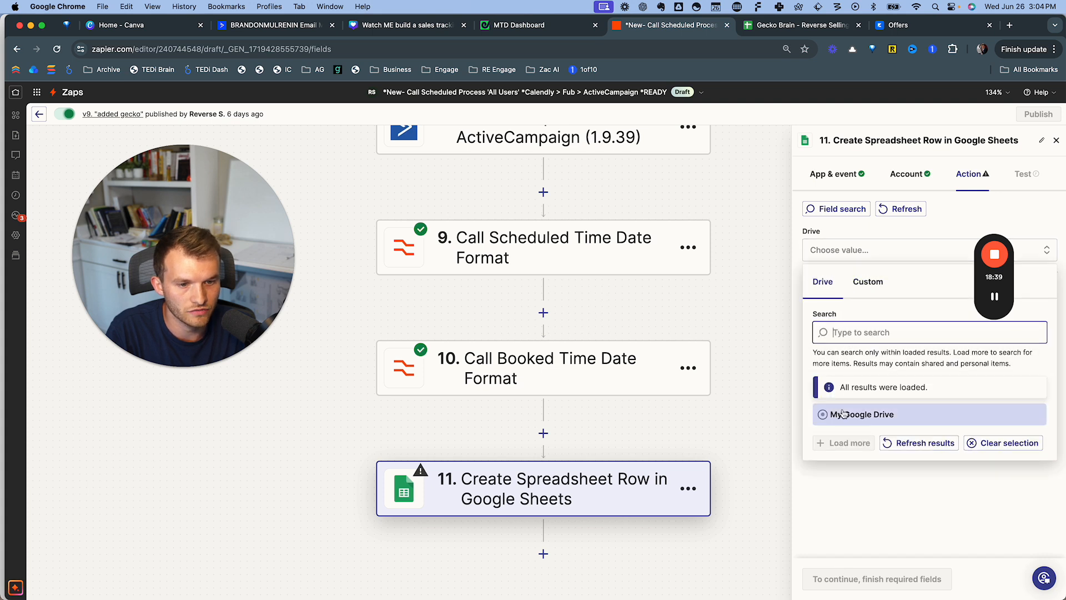
pyautogui.click(846, 408)
pyautogui.click(862, 311)
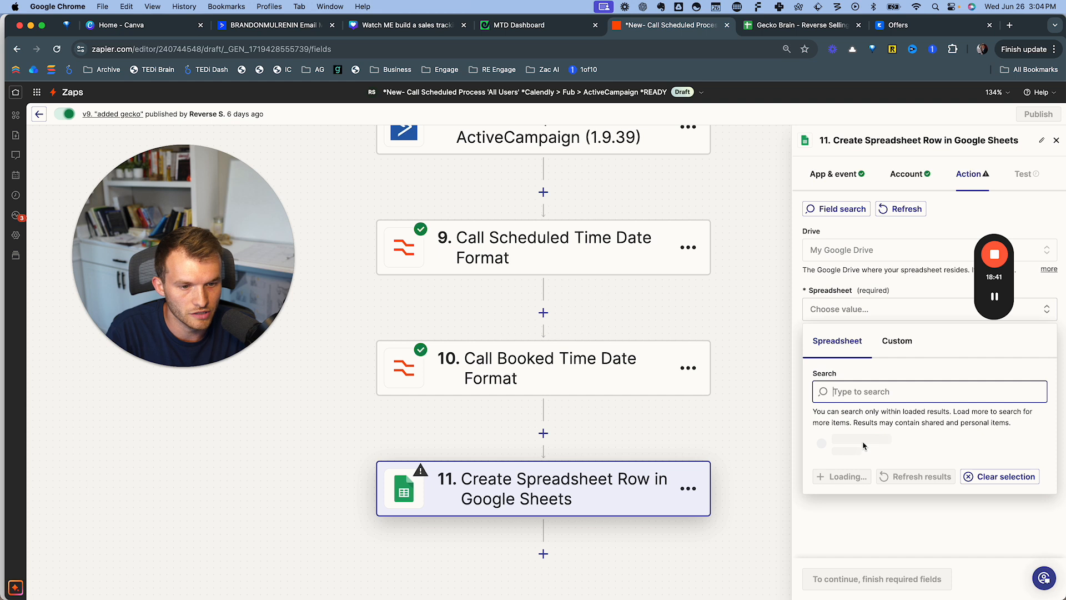
pyautogui.click(874, 474)
# - Choose Calls Scheduled as the worksheet that receives the new rows
pyautogui.click(877, 357)
pyautogui.click(877, 533)
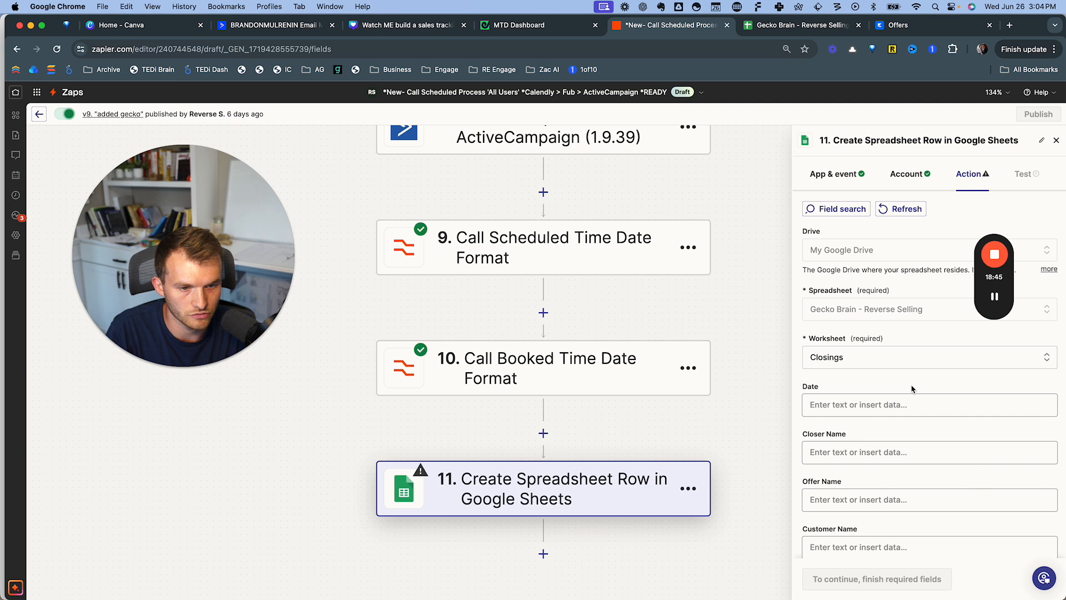
pyautogui.click(885, 361)
pyautogui.scroll(-1, 887, 406)
pyautogui.click(867, 464)
pyautogui.scroll(3, 879, 309)
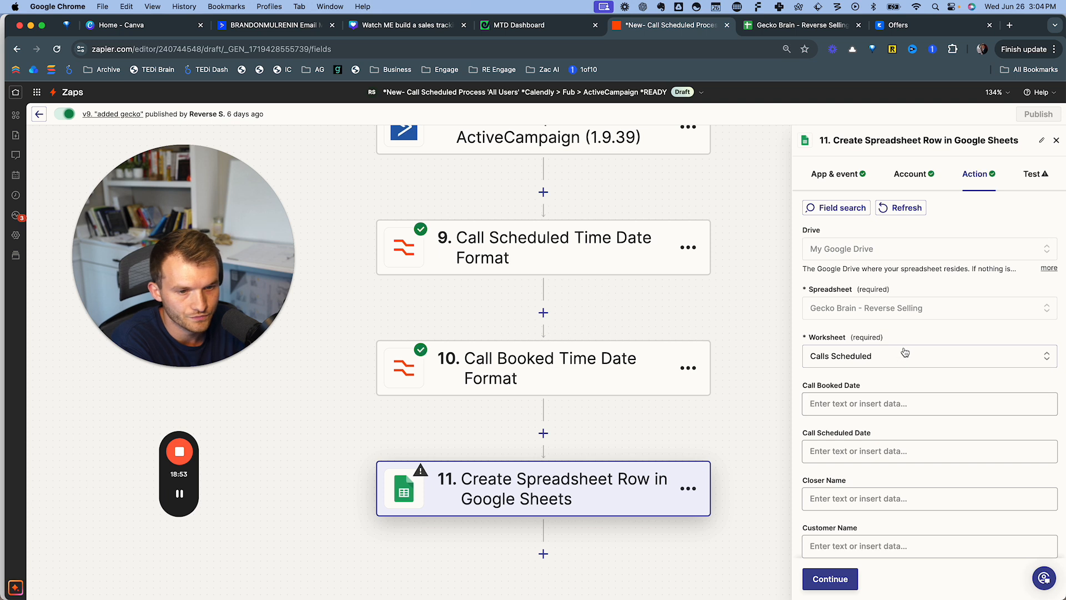
pyautogui.scroll(-2, 925, 352)
pyautogui.click(856, 362)
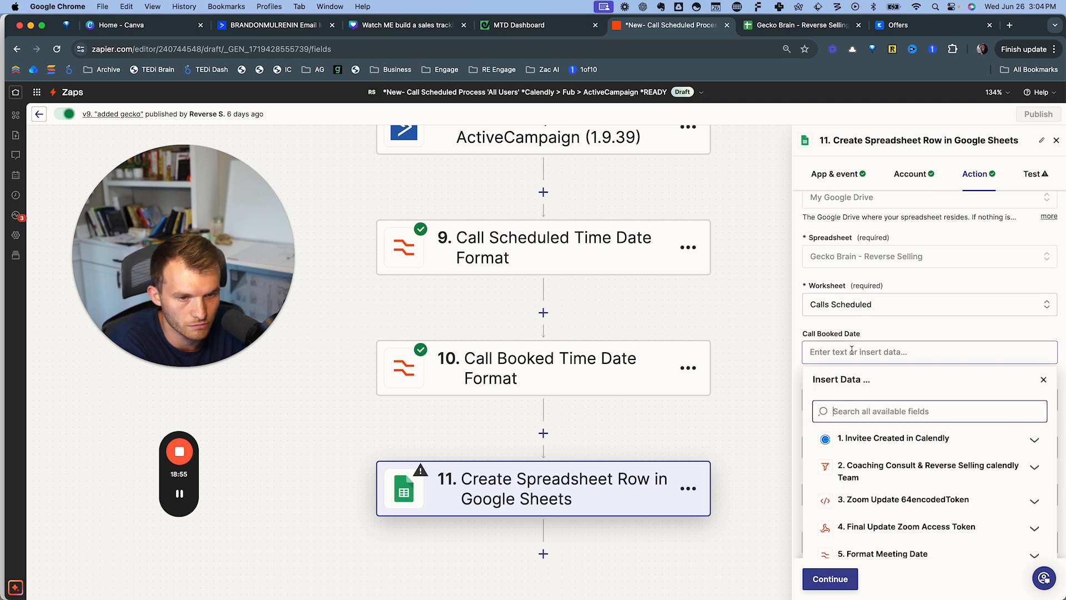
pyautogui.scroll(-5, 955, 444)
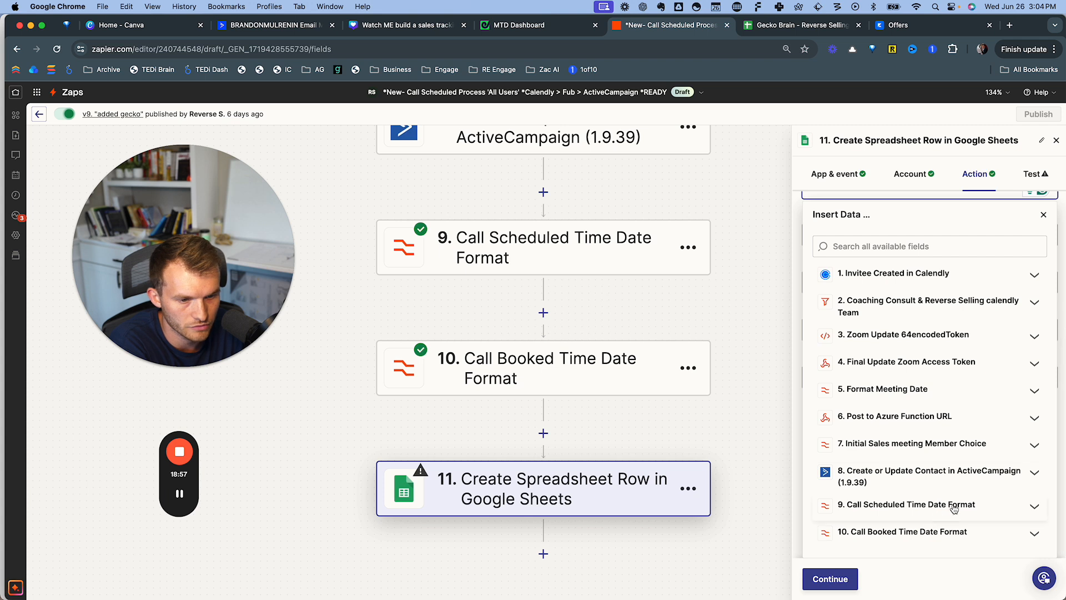
pyautogui.click(933, 532)
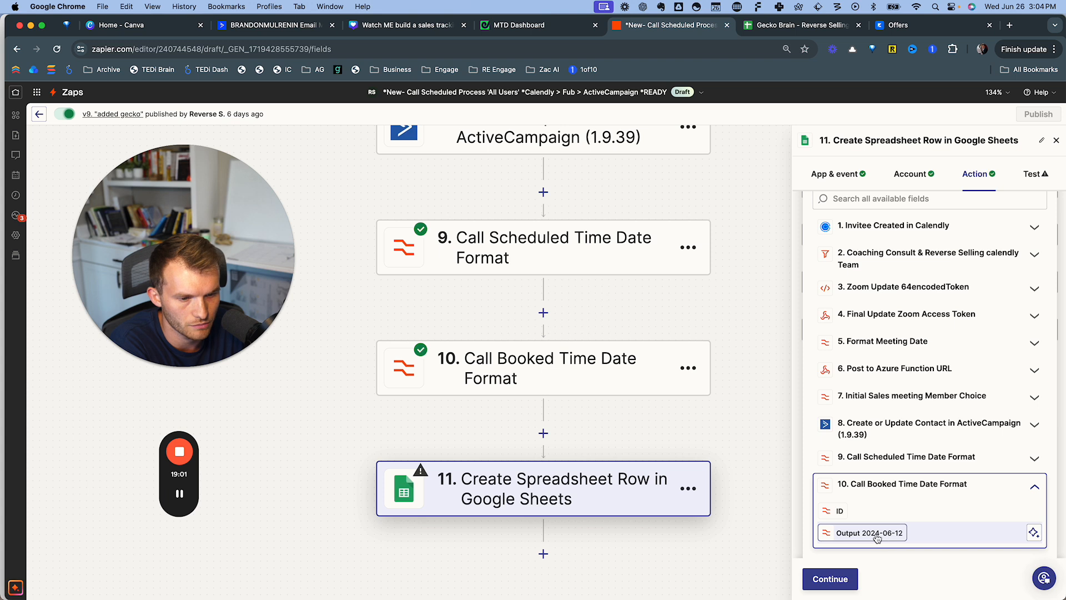
pyautogui.click(333, 400)
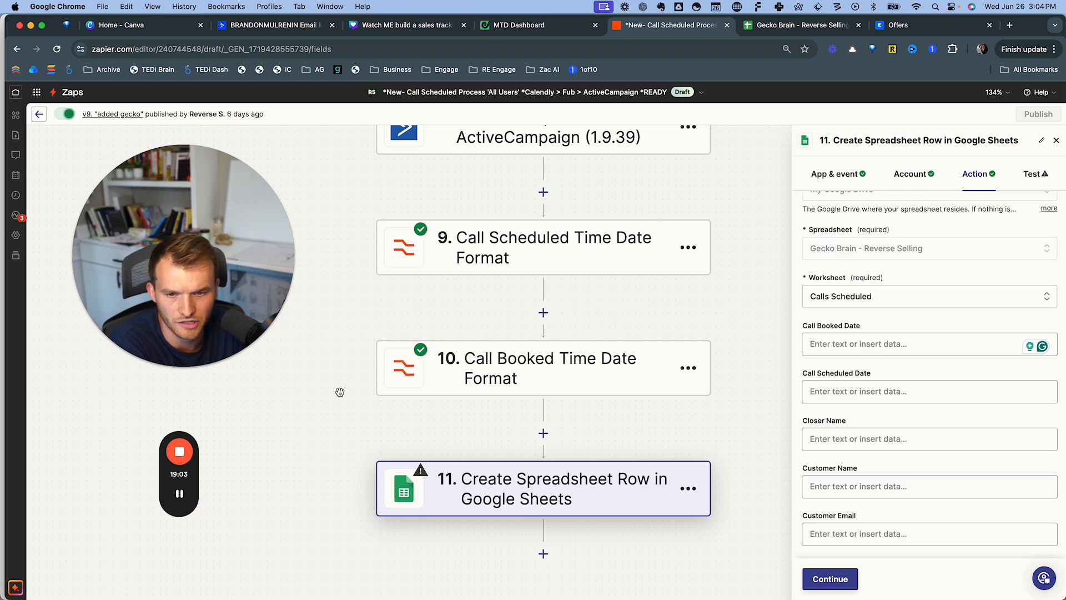
# - Set the output format of the Call Booked Time Date Format step to MM-DD-YYYY and retest it
pyautogui.click(534, 364)
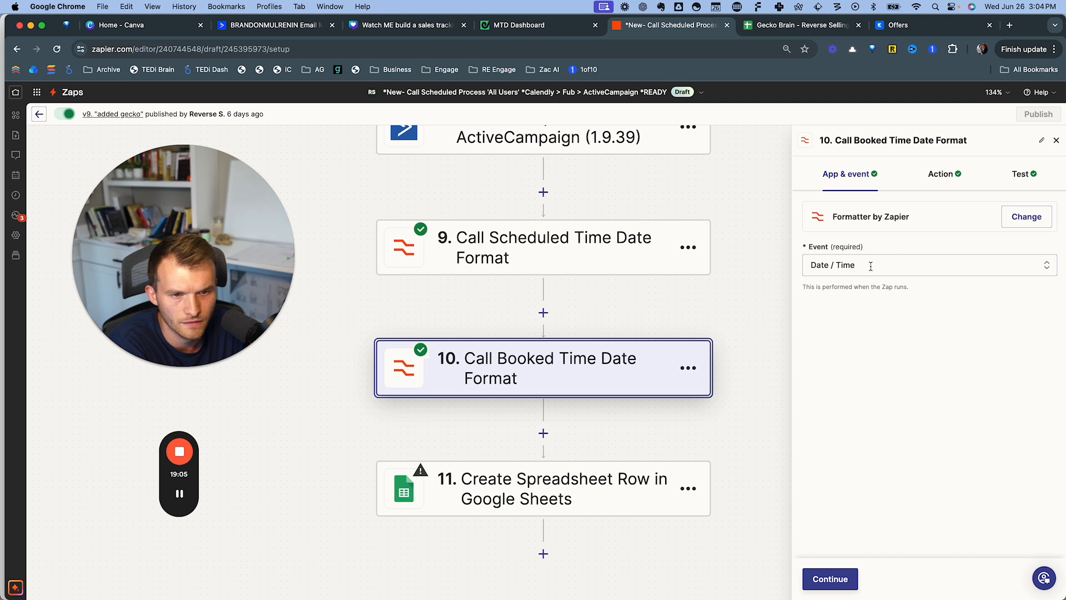
pyautogui.click(941, 176)
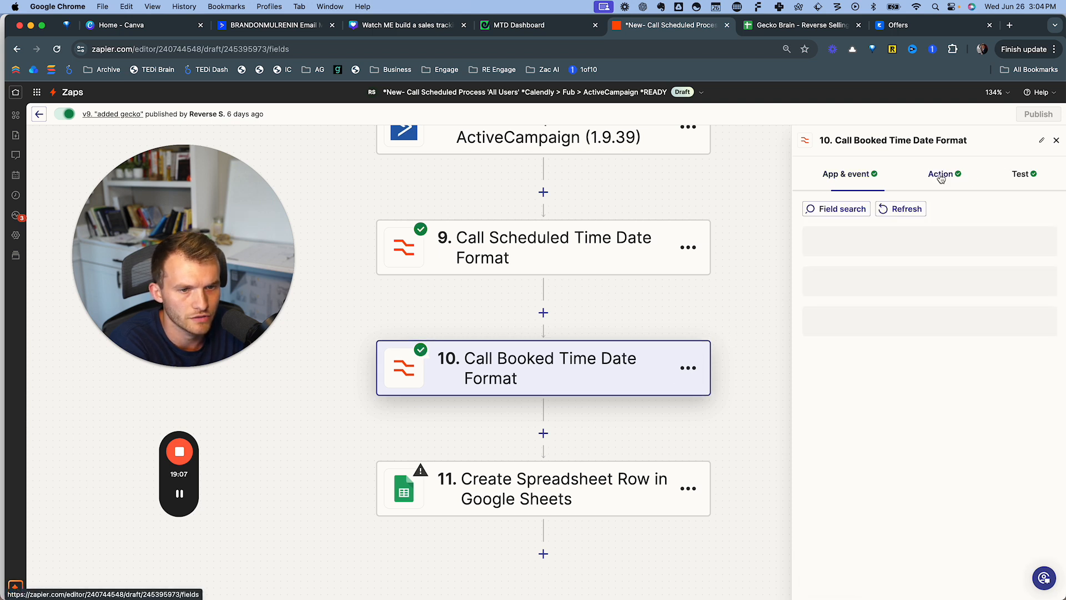
pyautogui.scroll(-2, 887, 355)
pyautogui.click(886, 356)
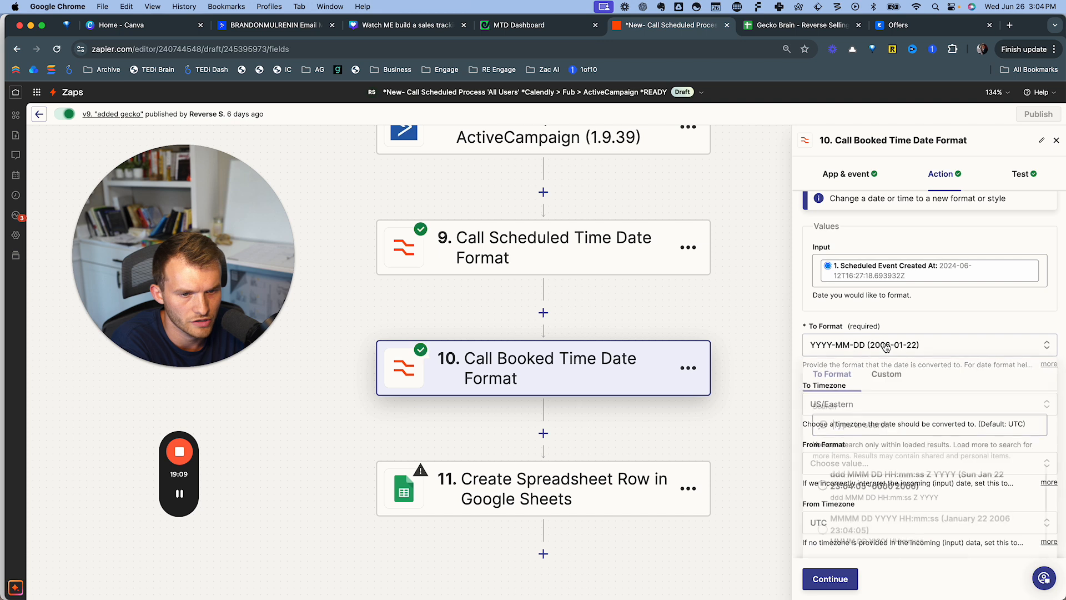
pyautogui.scroll(-2, 965, 426)
pyautogui.scroll(-4, 966, 427)
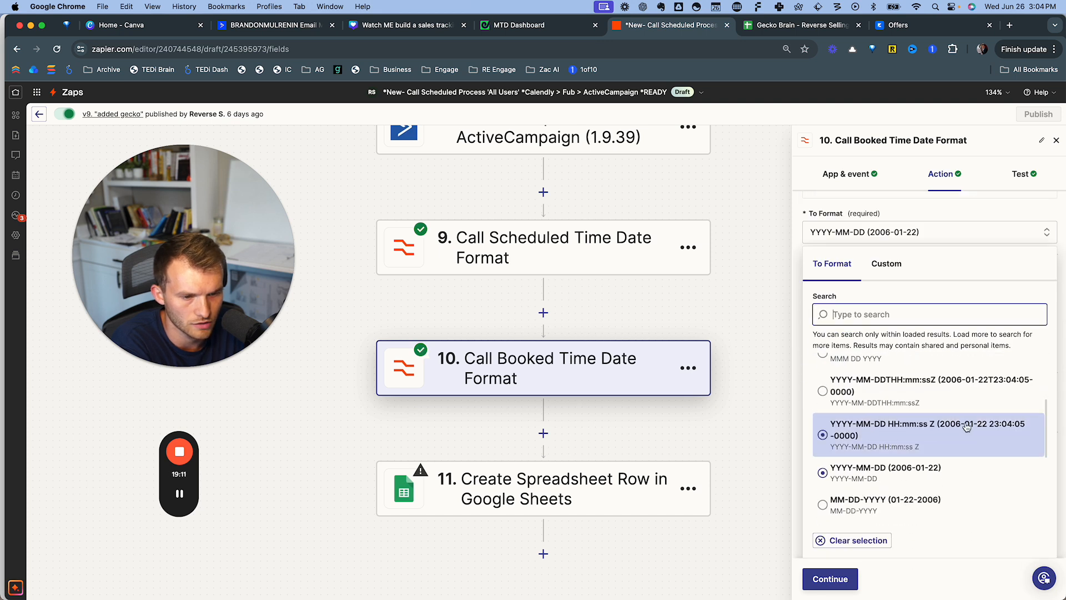
pyautogui.click(914, 462)
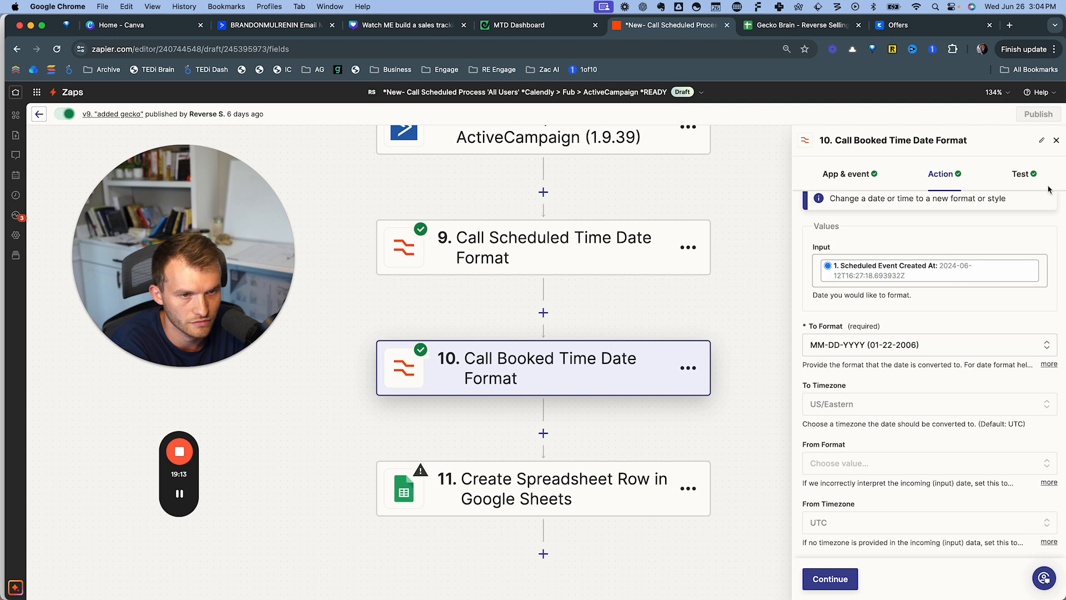
pyautogui.click(830, 579)
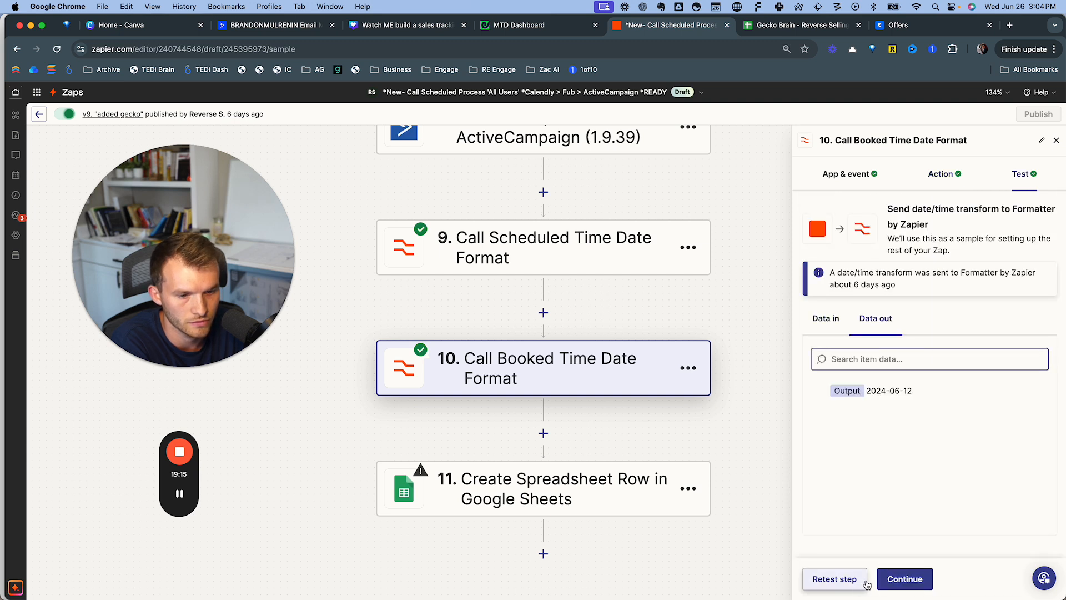
pyautogui.click(830, 580)
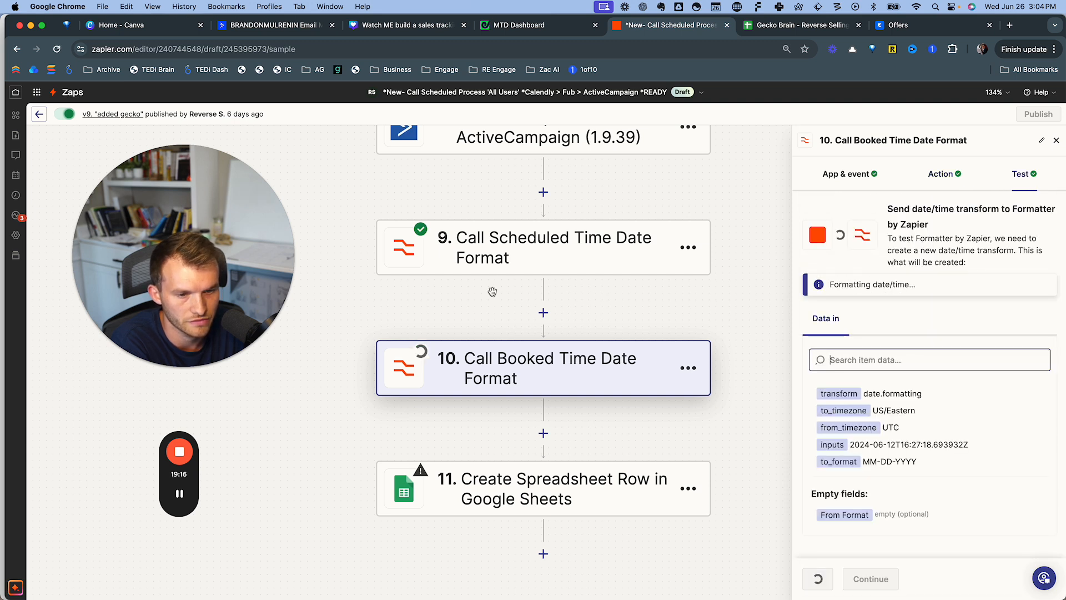
# - Set the output format of the Call Scheduled Time Date Format step to MM-DD-YYYY and retest it
pyautogui.click(530, 246)
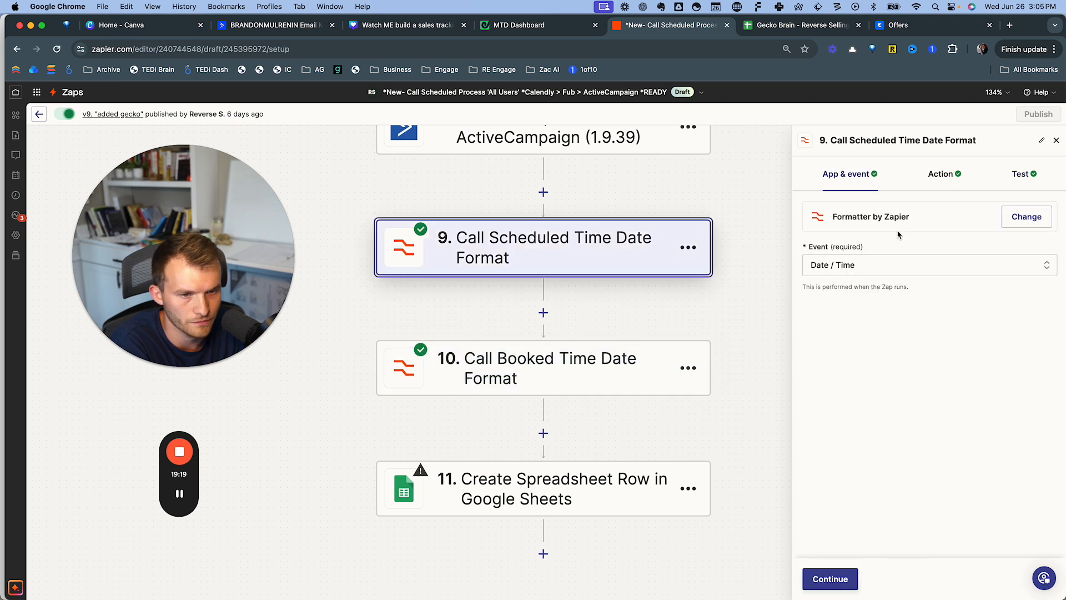
pyautogui.click(956, 179)
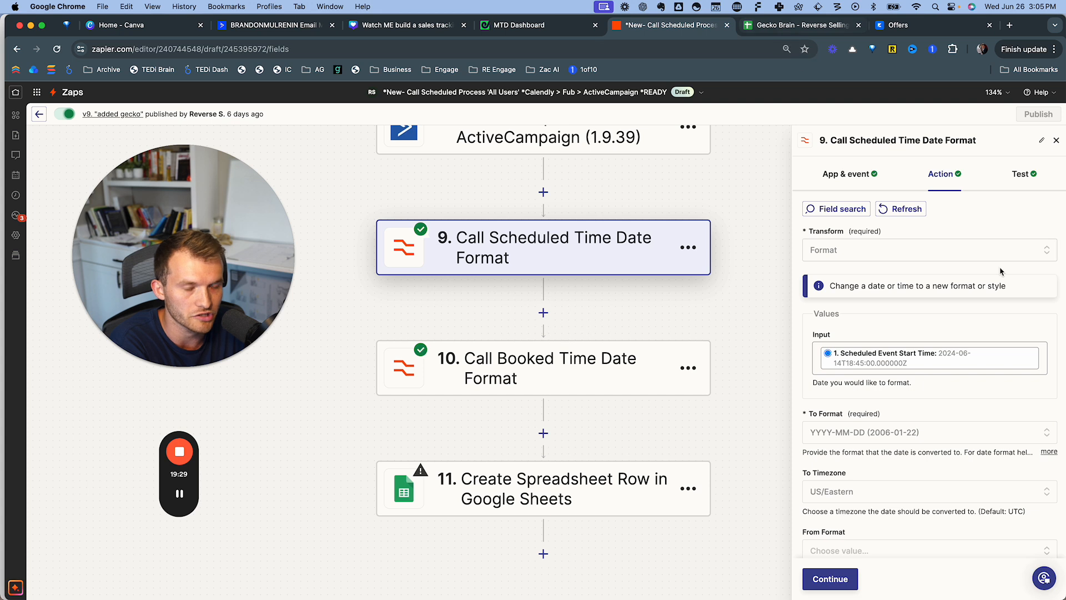
pyautogui.scroll(-3, 933, 358)
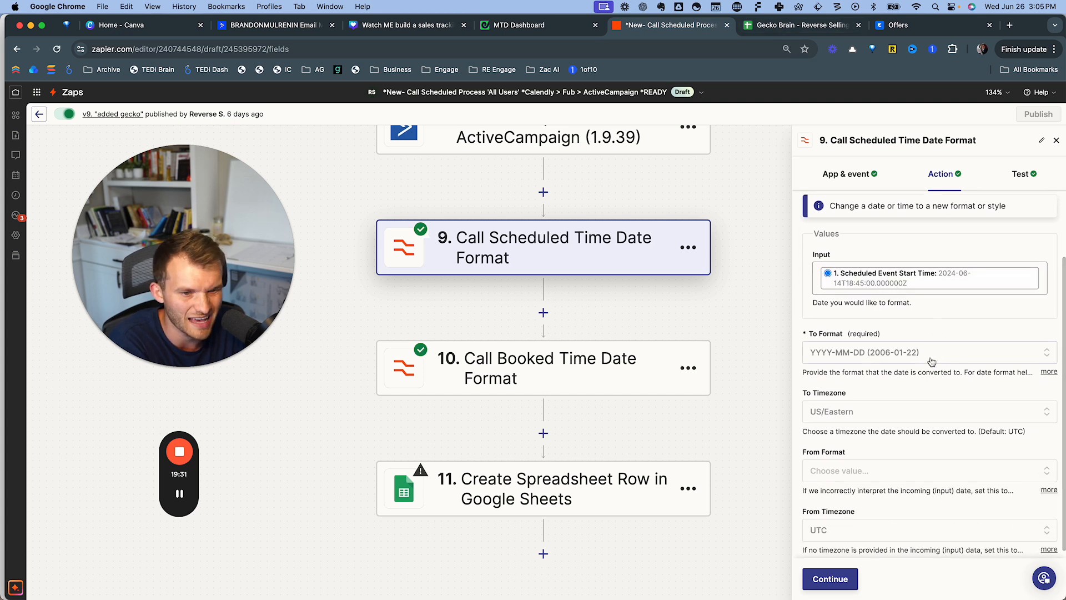
pyautogui.click(933, 361)
pyautogui.scroll(-8, 937, 437)
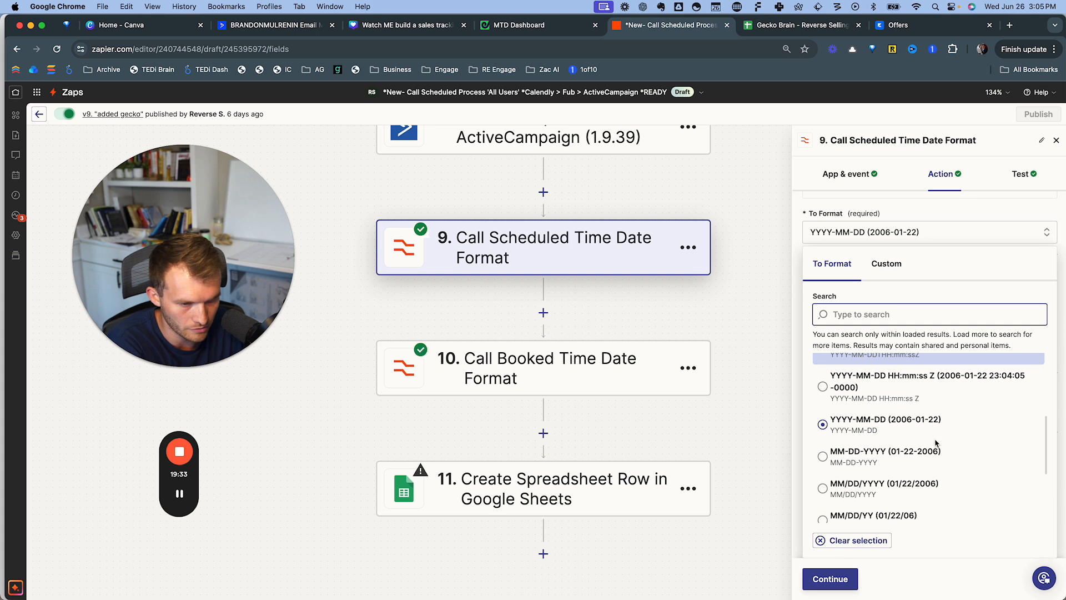
pyautogui.click(924, 420)
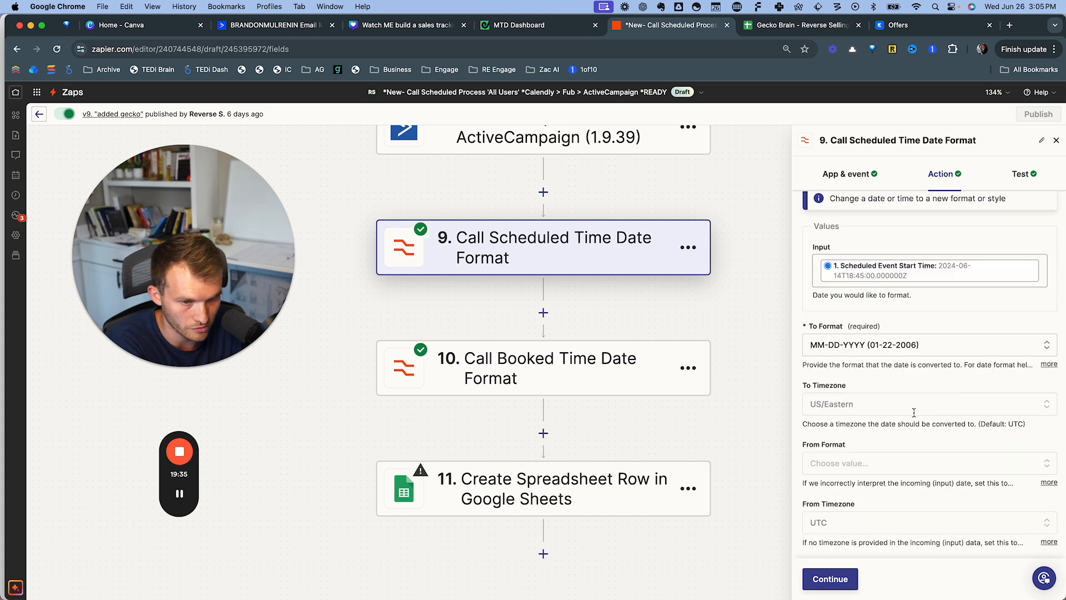
pyautogui.click(833, 577)
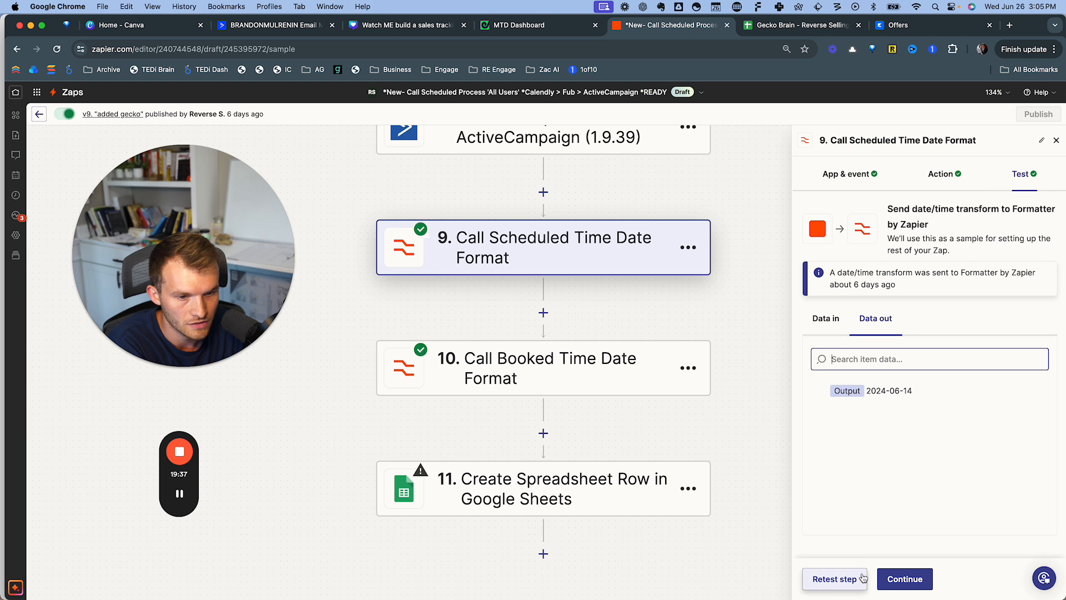
pyautogui.click(853, 583)
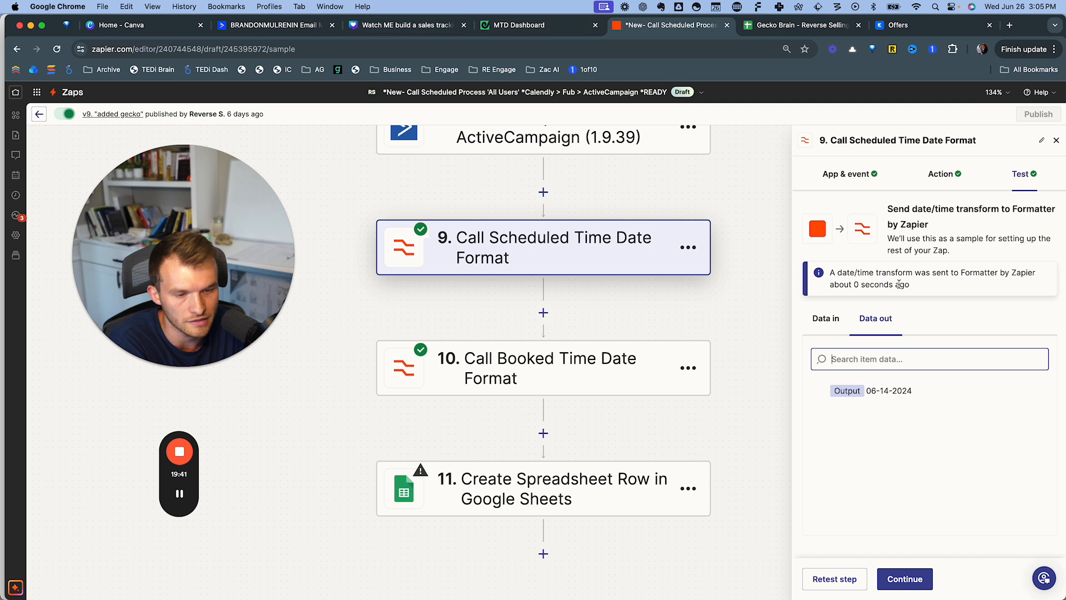
# - Return to the Create Spreadsheet Row action fields and map Call Booked Date to the output of the Call Booked Time Date Format step
pyautogui.click(903, 579)
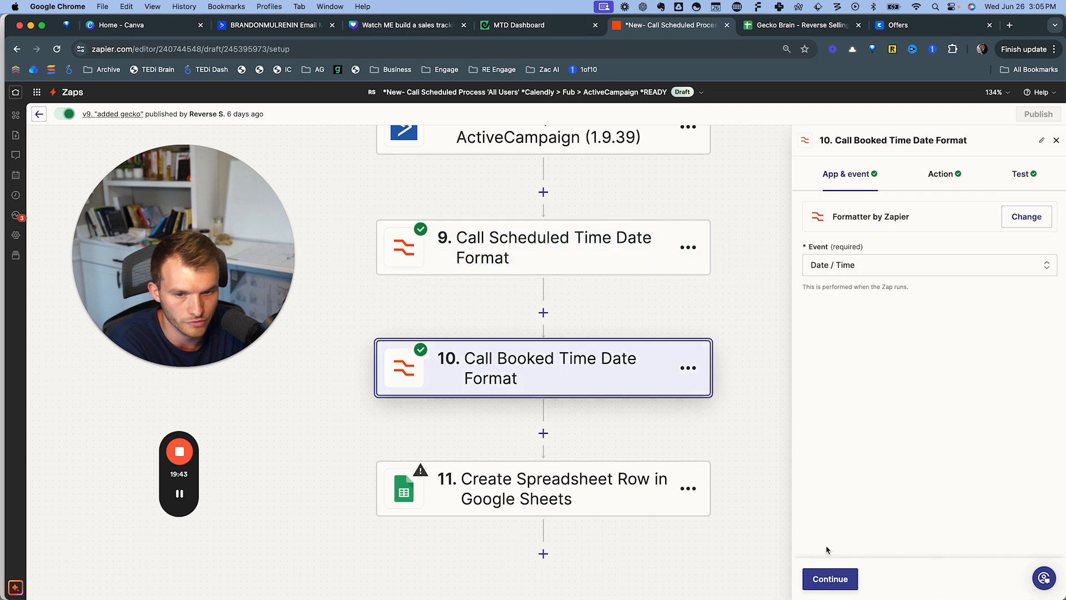
pyautogui.click(830, 579)
pyautogui.click(833, 580)
pyautogui.click(904, 580)
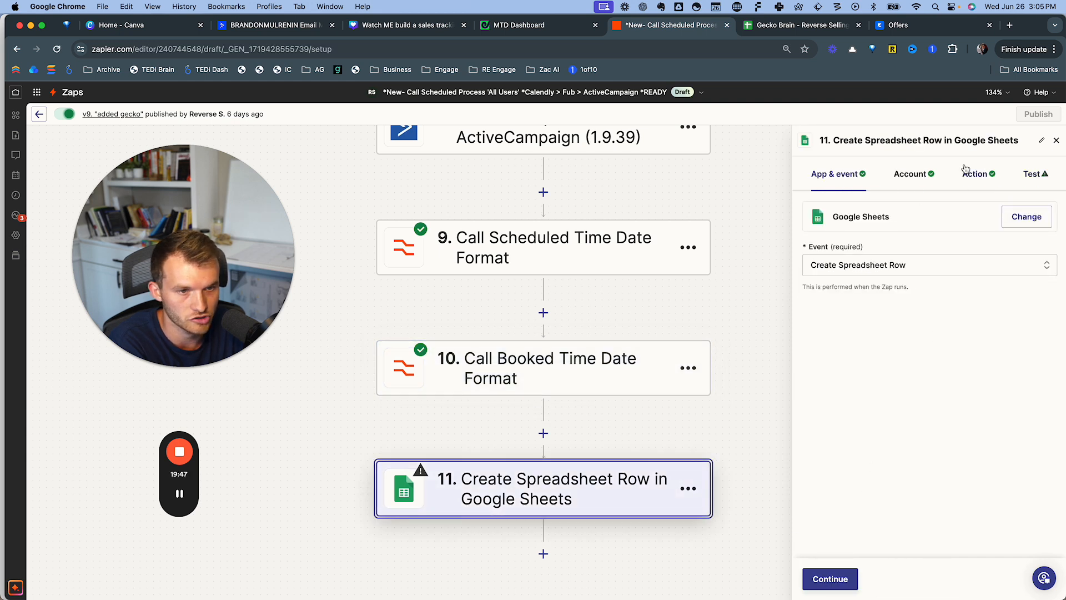
pyautogui.click(975, 174)
pyautogui.scroll(-2, 900, 355)
pyautogui.click(868, 358)
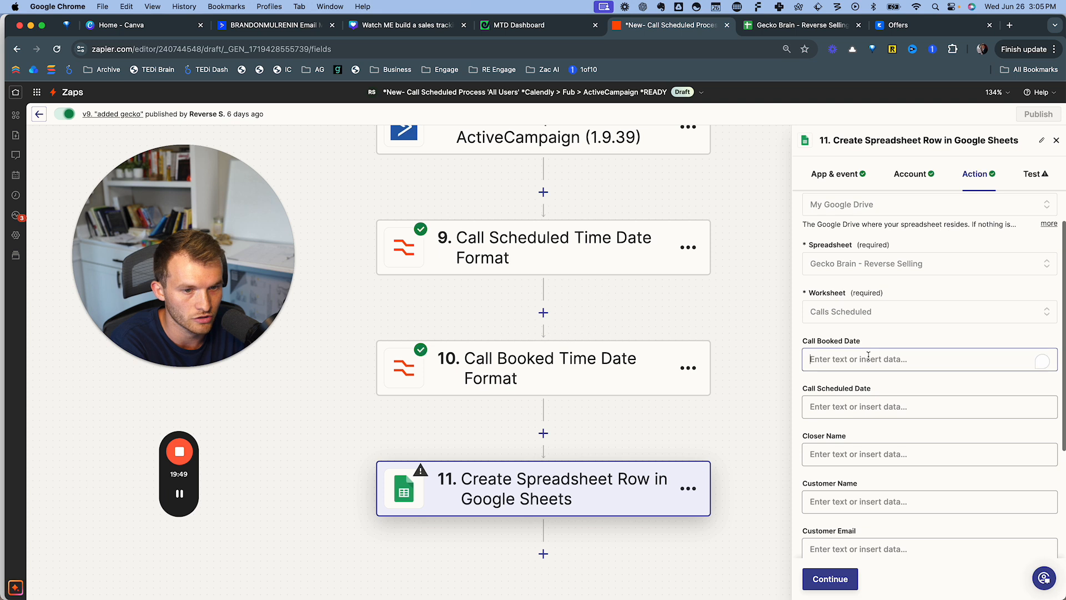
pyautogui.scroll(-3, 933, 489)
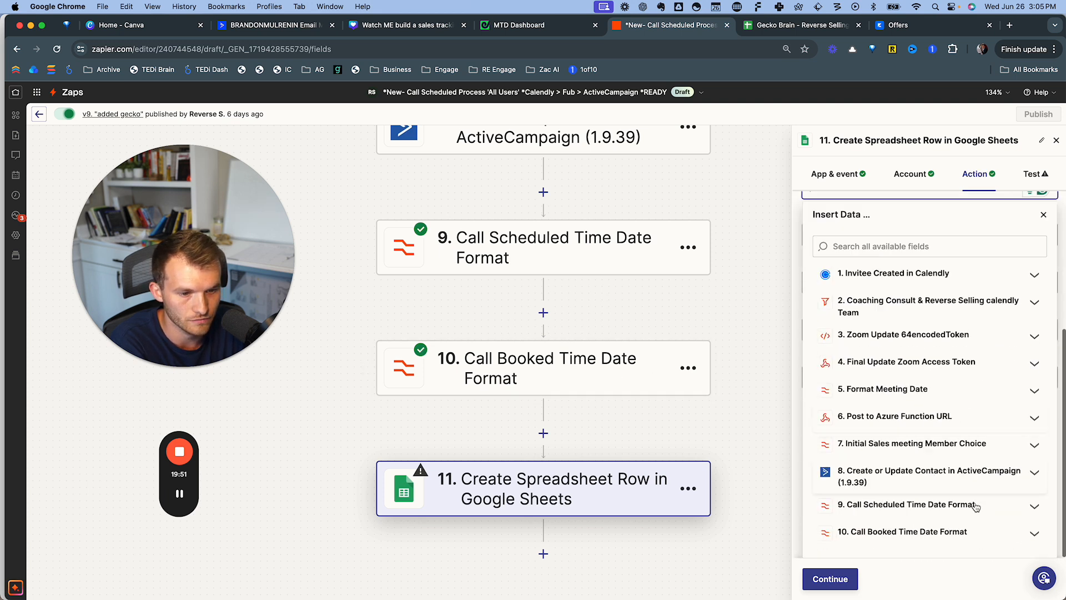
pyautogui.click(910, 532)
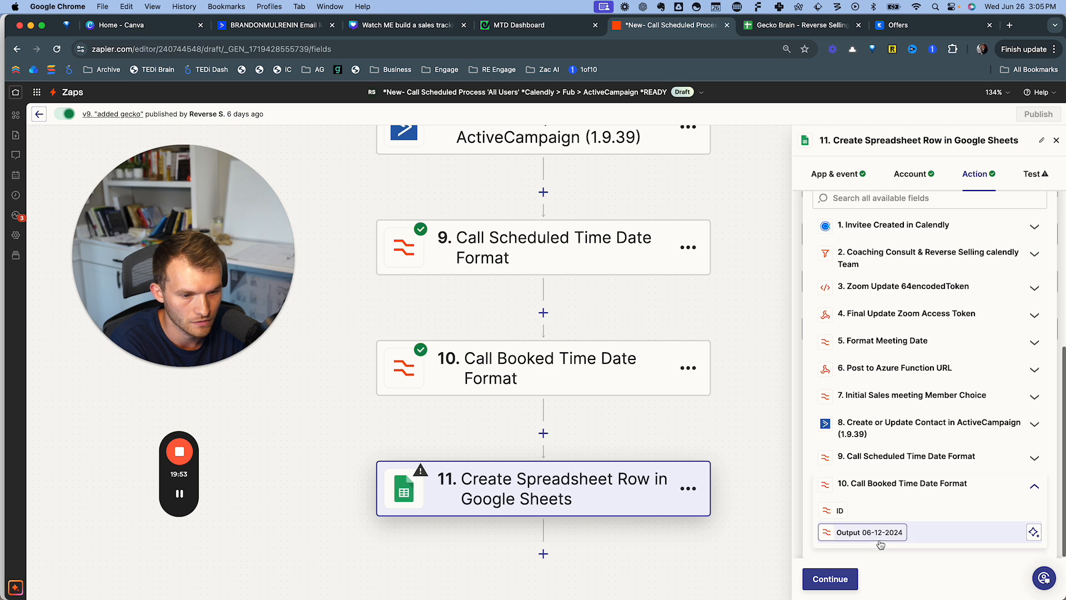
pyautogui.click(880, 544)
pyautogui.click(897, 350)
pyautogui.scroll(-1, 892, 372)
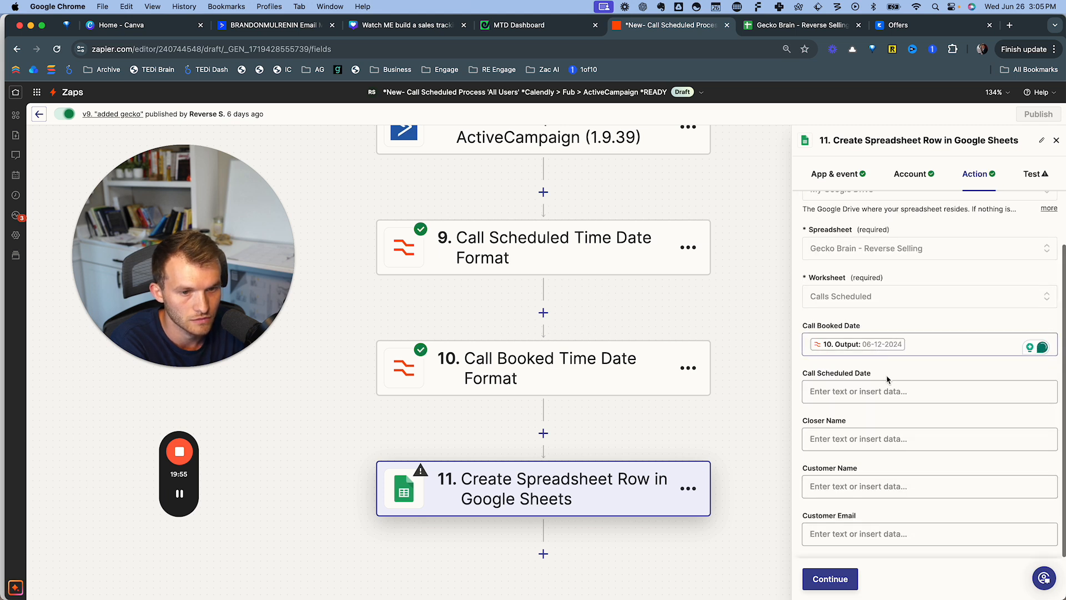
# - Map the Call Scheduled Date field to the output of the Call Scheduled Time Date Format step
pyautogui.click(895, 391)
pyautogui.scroll(-3, 905, 394)
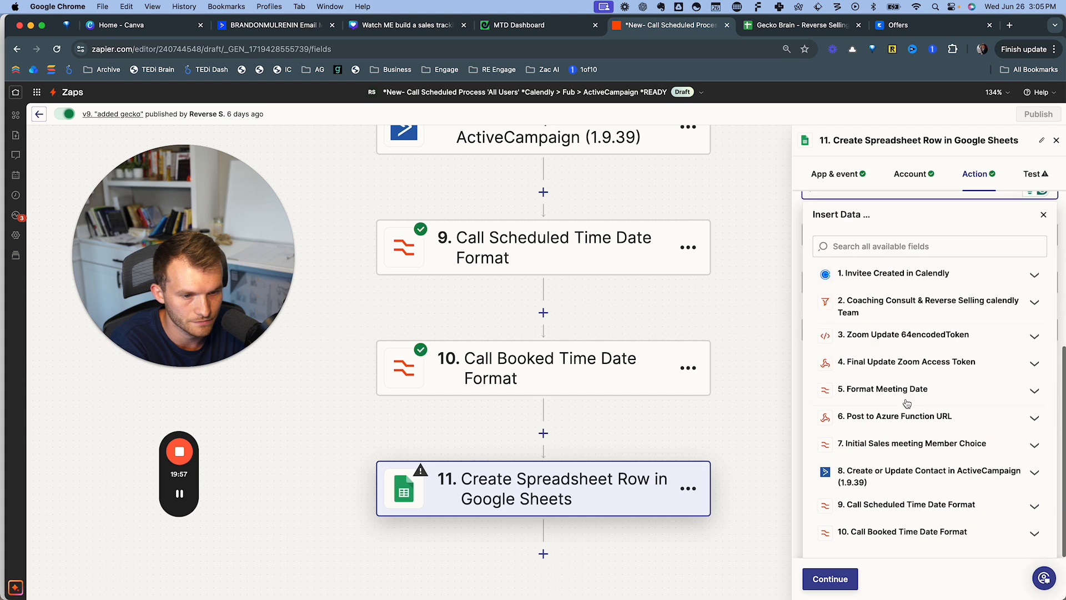
pyautogui.click(903, 505)
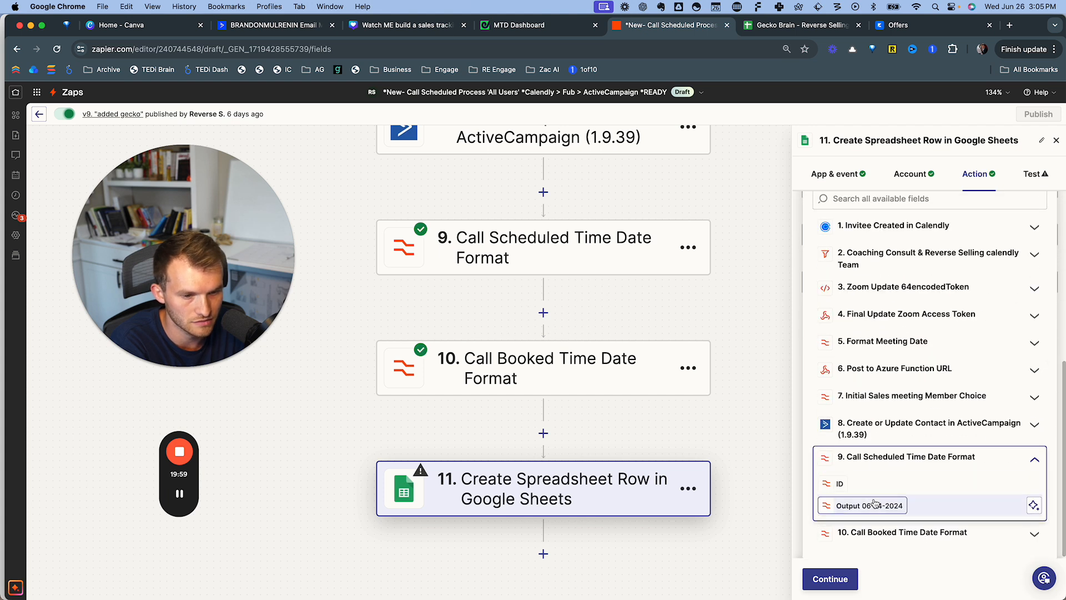
pyautogui.click(875, 502)
pyautogui.click(783, 345)
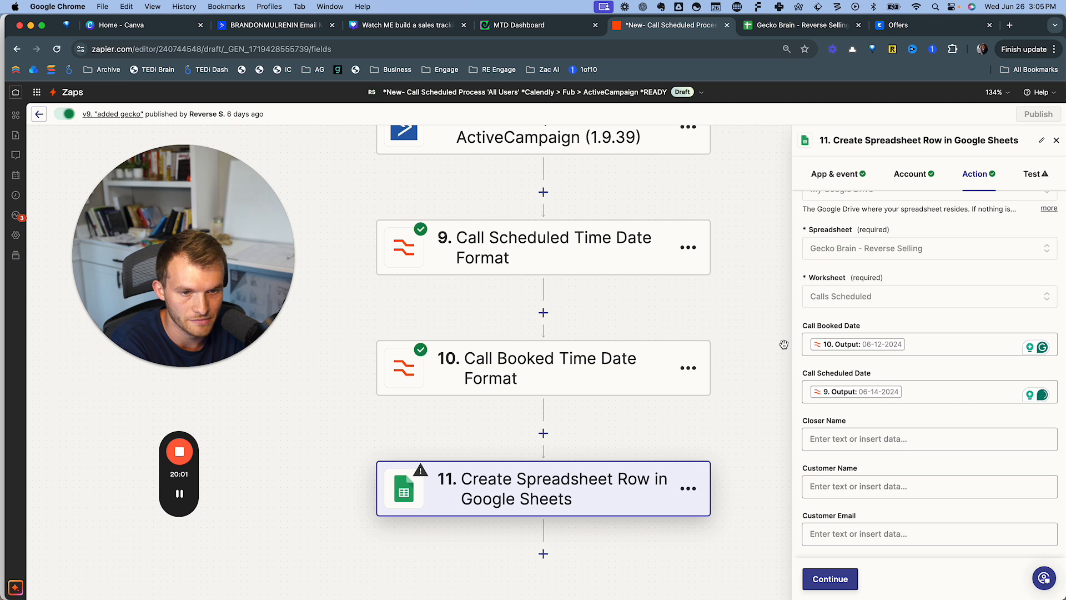
pyautogui.rightClick(809, 346)
pyautogui.click(794, 331)
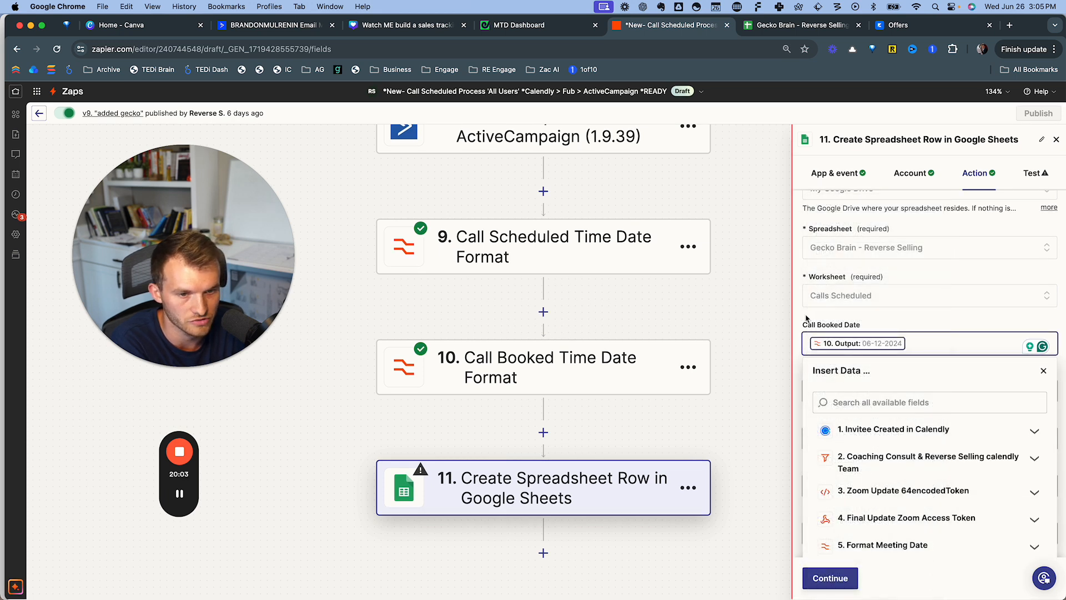
pyautogui.click(868, 316)
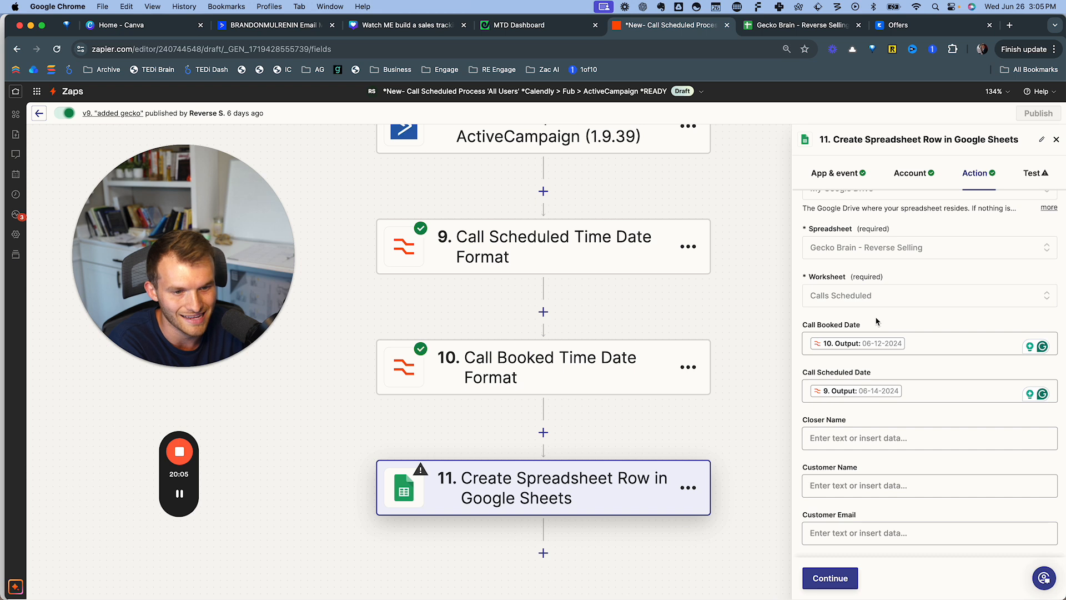
# - Map Closer Name to the Scheduled Event Event Memberships User Name from Invitee Created in Calendly and test the Create Spreadsheet Row step
pyautogui.click(875, 437)
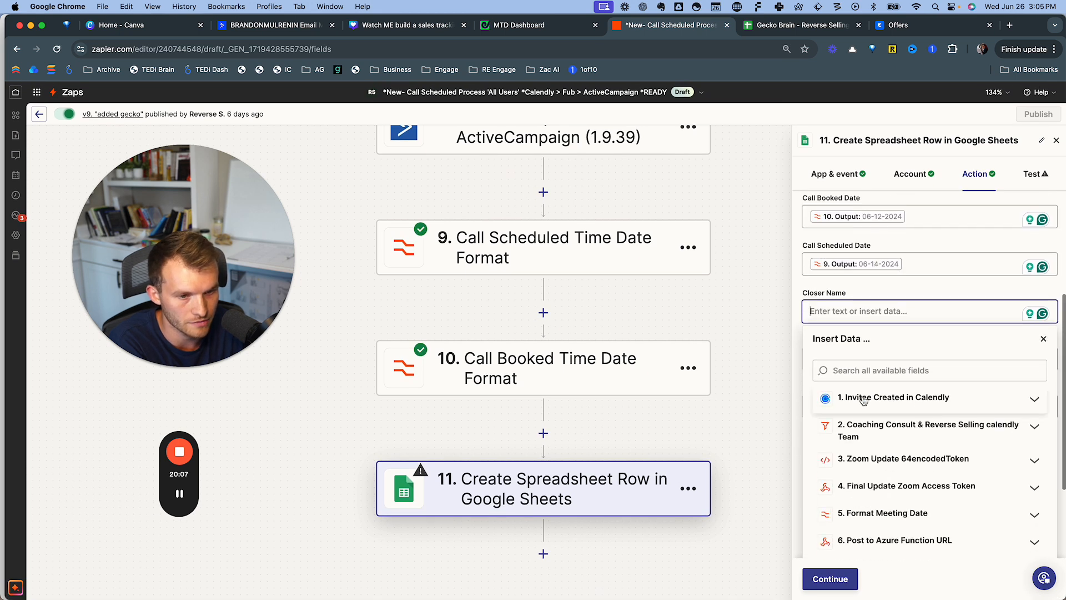
pyautogui.click(943, 398)
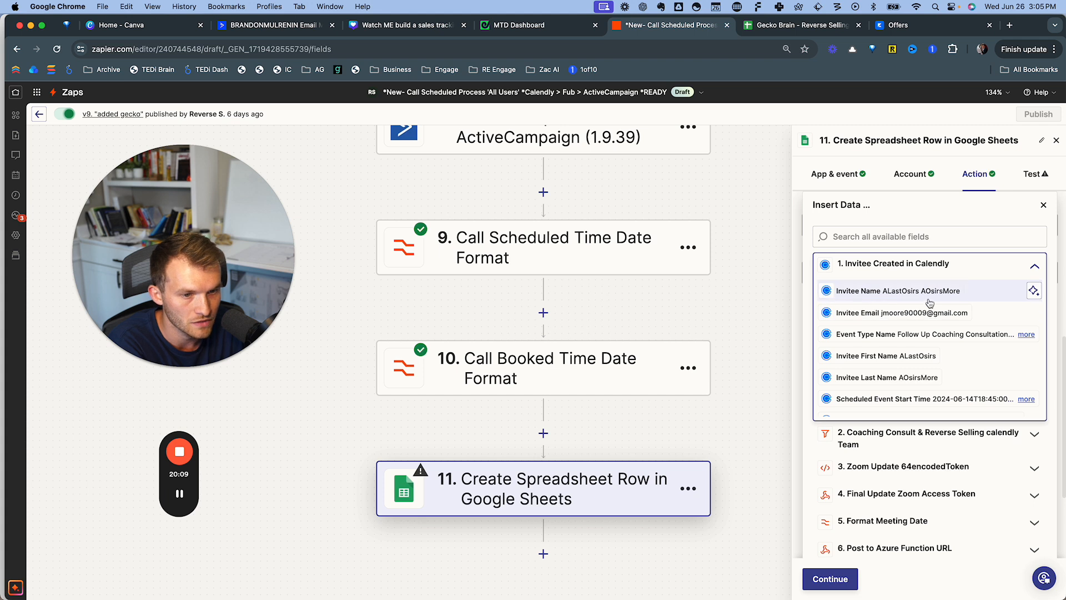
pyautogui.scroll(-4, 930, 303)
pyautogui.scroll(-4, 925, 319)
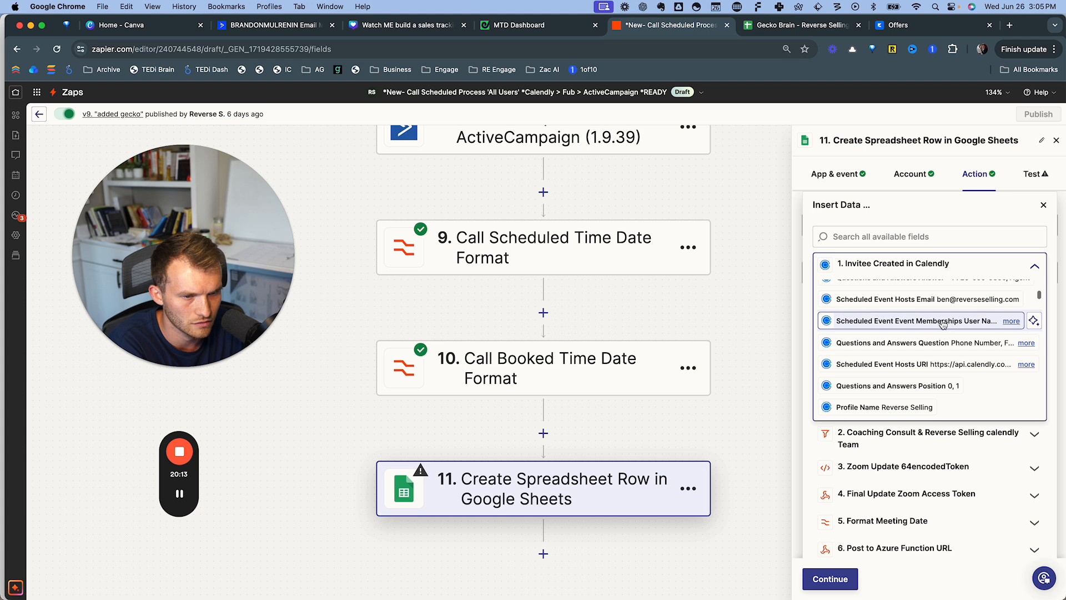
pyautogui.click(1005, 322)
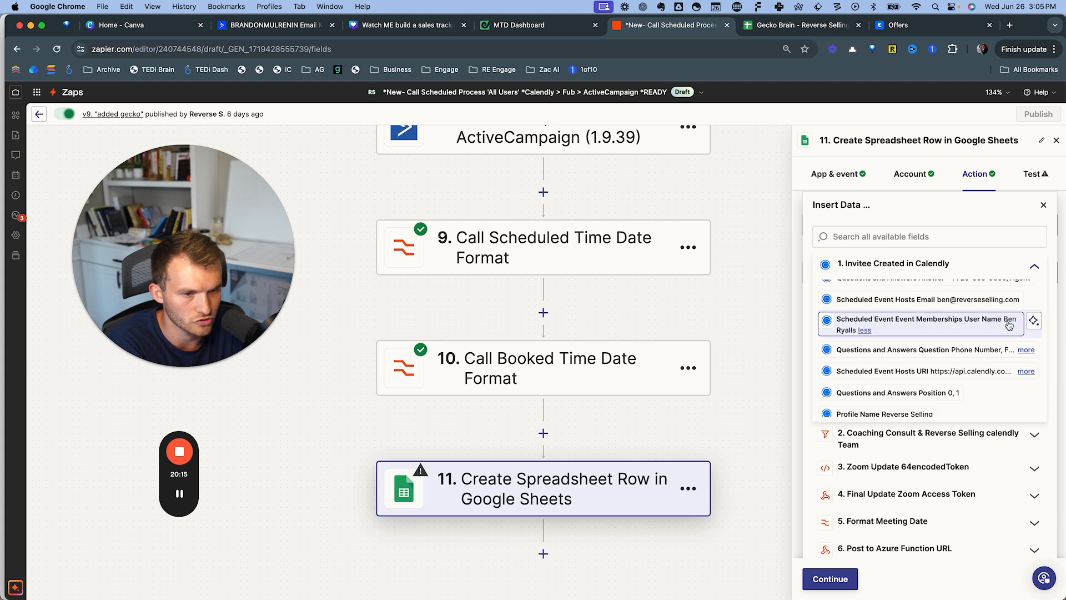
pyautogui.click(965, 328)
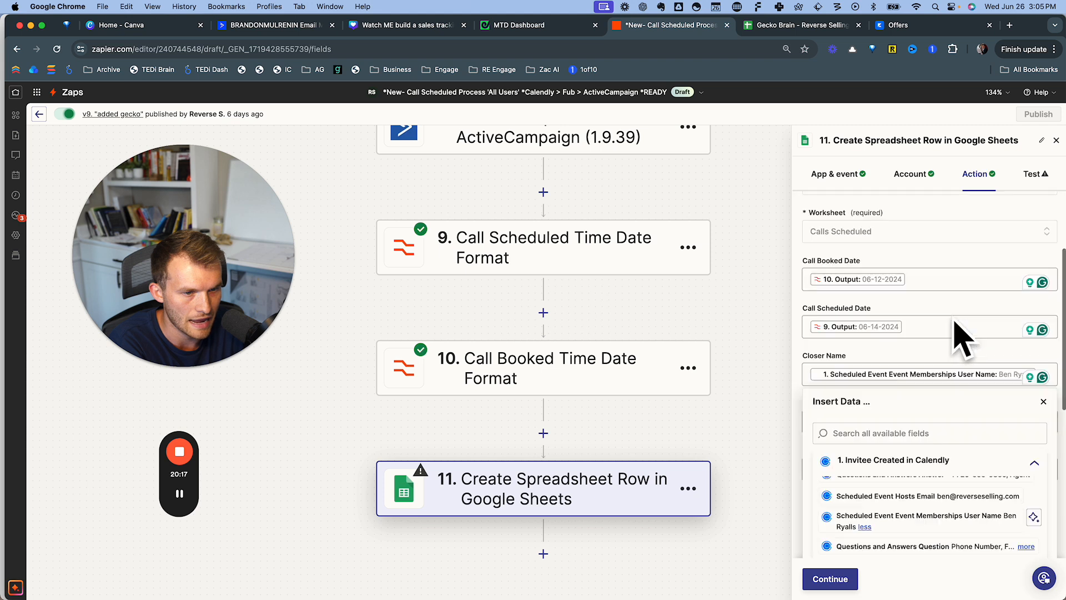
pyautogui.click(948, 354)
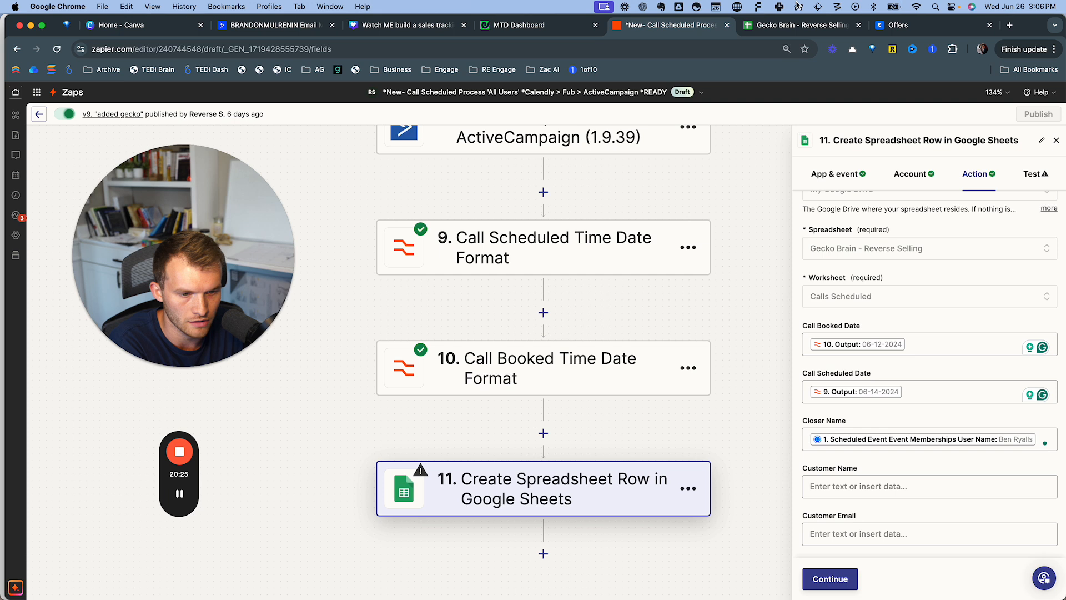
pyautogui.click(841, 581)
pyautogui.click(907, 581)
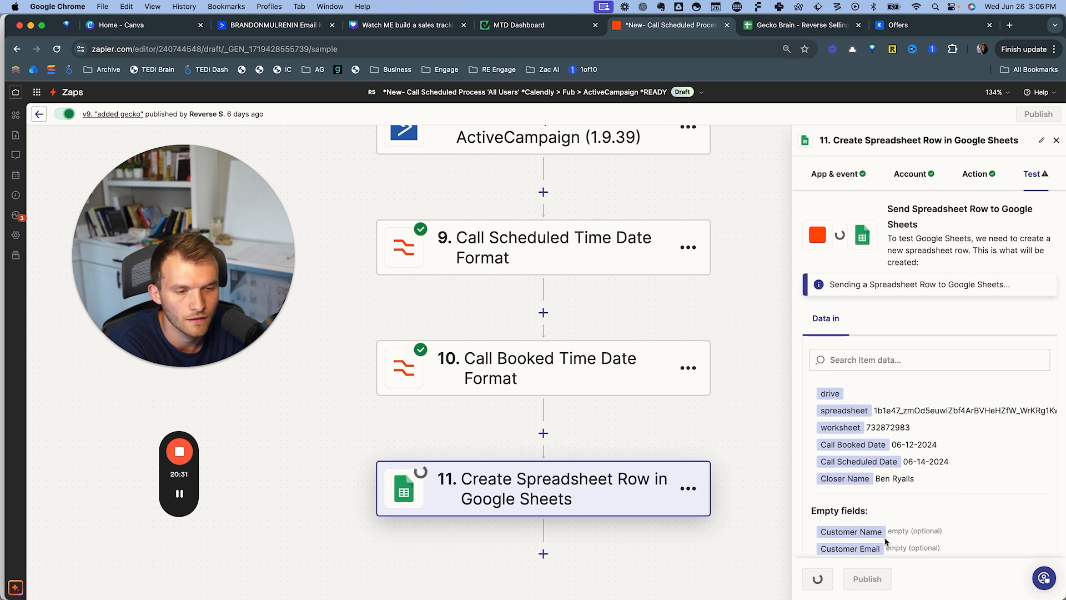
# - Switch to the Gecko Brain - Reverse Selling spreadsheet and examine the booked and scheduled date values in the new Calls Scheduled row
pyautogui.click(792, 32)
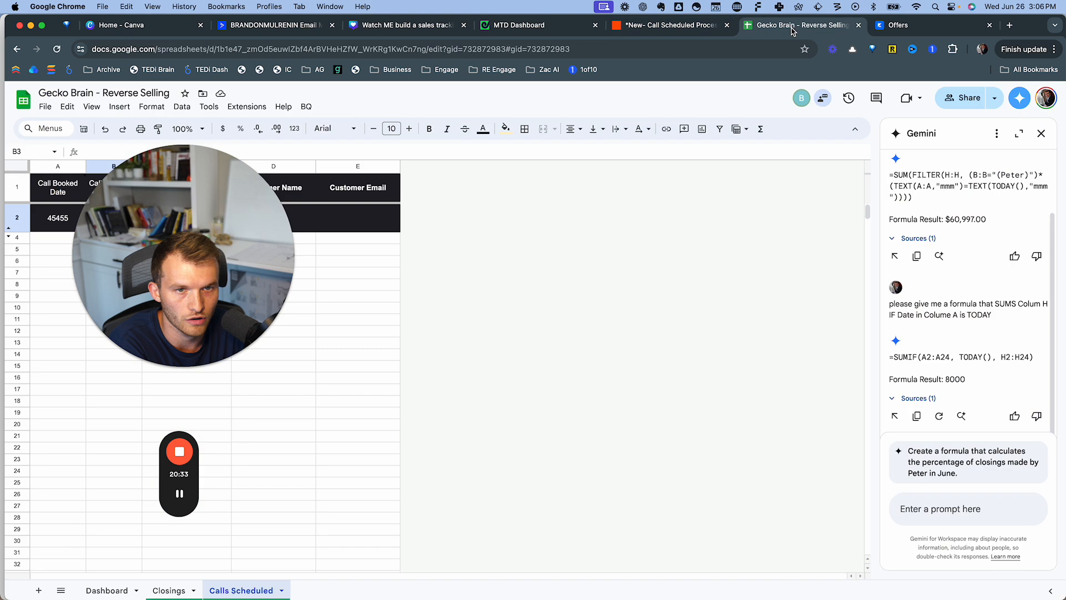
pyautogui.click(214, 309)
pyautogui.click(50, 223)
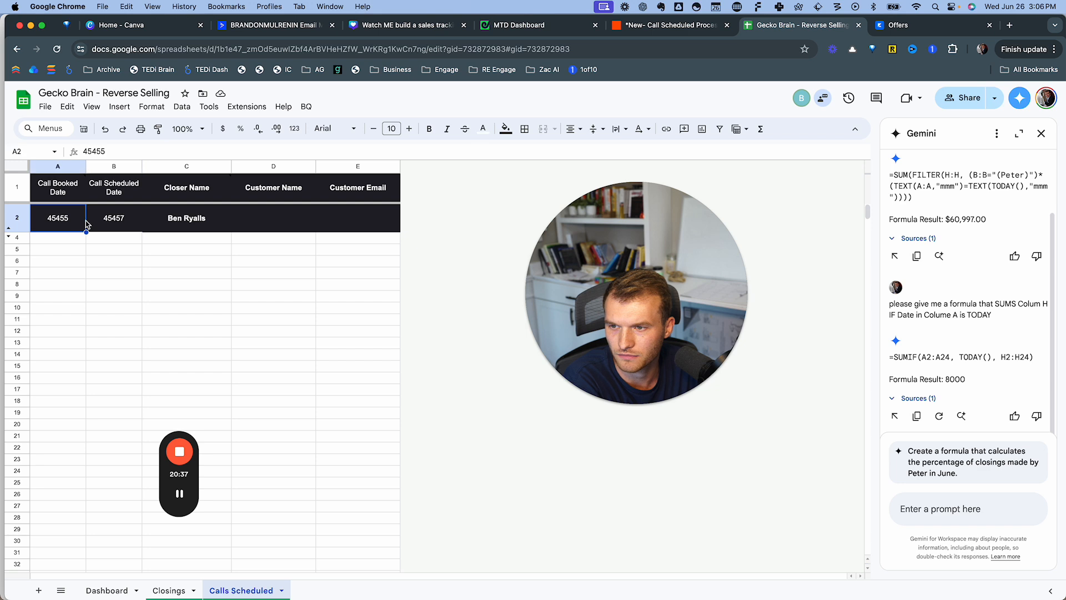
pyautogui.click(105, 219)
pyautogui.click(56, 219)
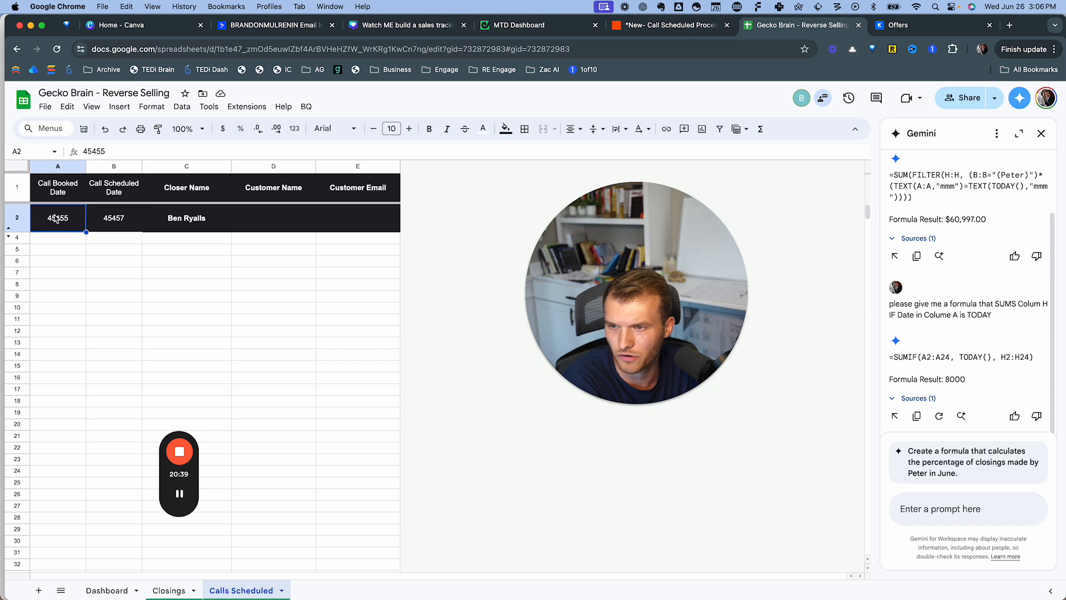
pyautogui.click(20, 238)
pyautogui.click(50, 241)
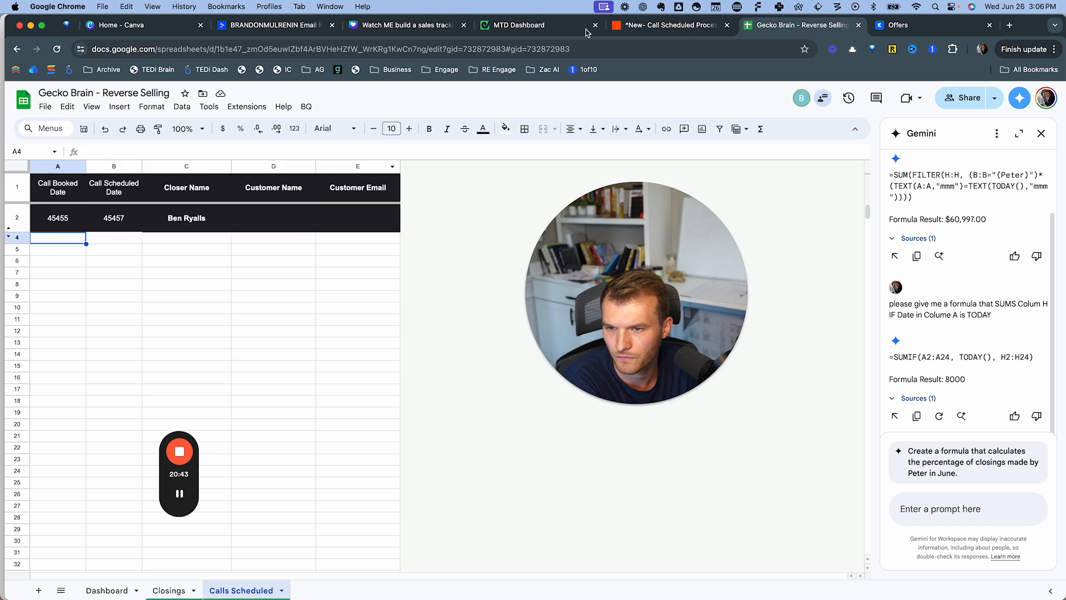
pyautogui.click(58, 218)
pyautogui.click(128, 224)
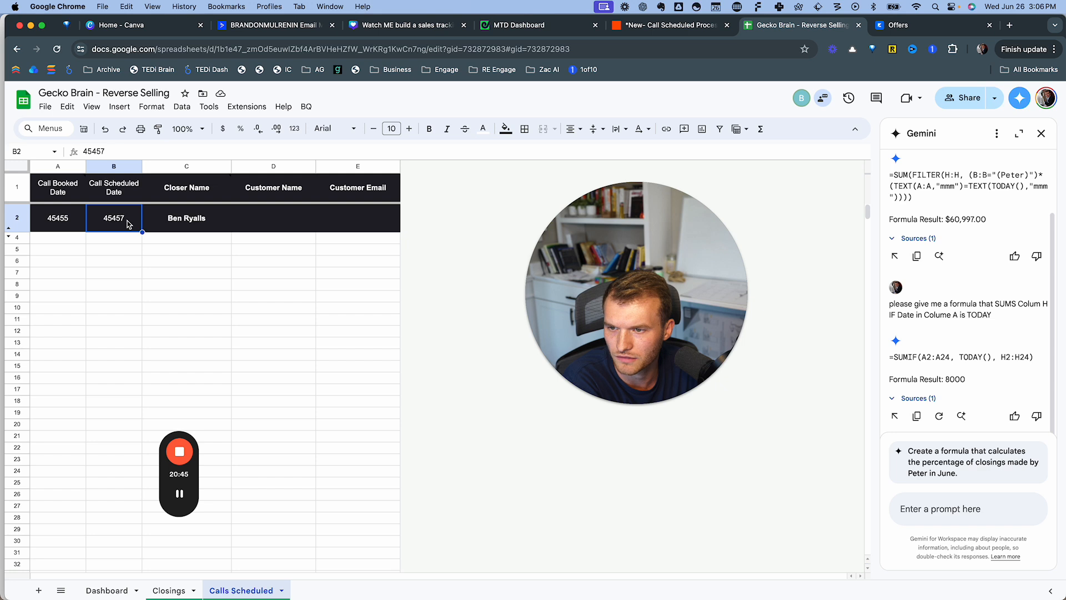
pyautogui.click(63, 225)
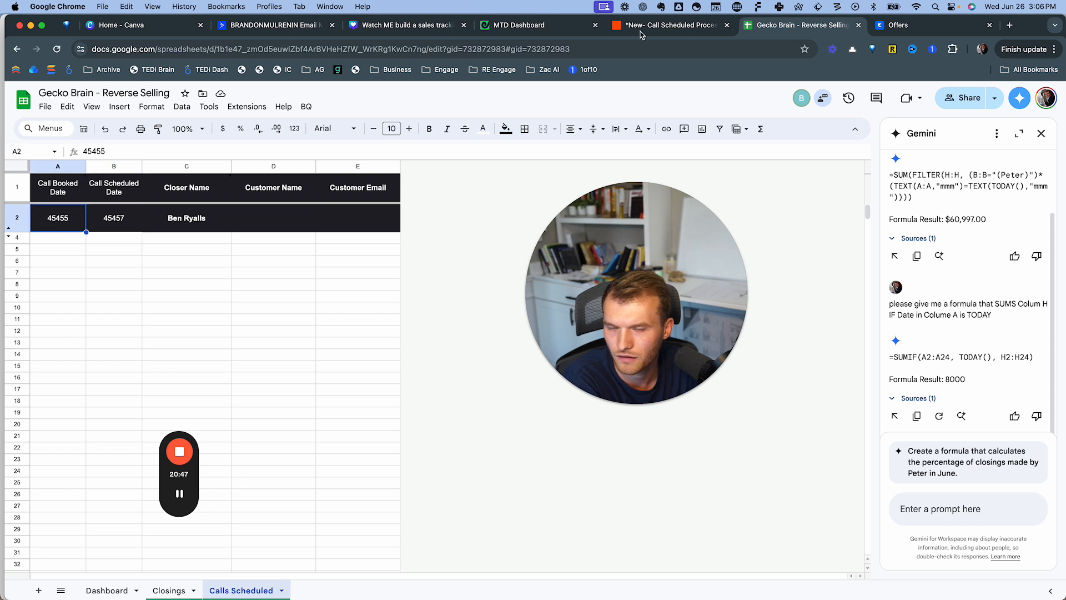
# - Return to the Zap, retest the Call Booked Time Date Format step and examine its input and output data
pyautogui.click(669, 25)
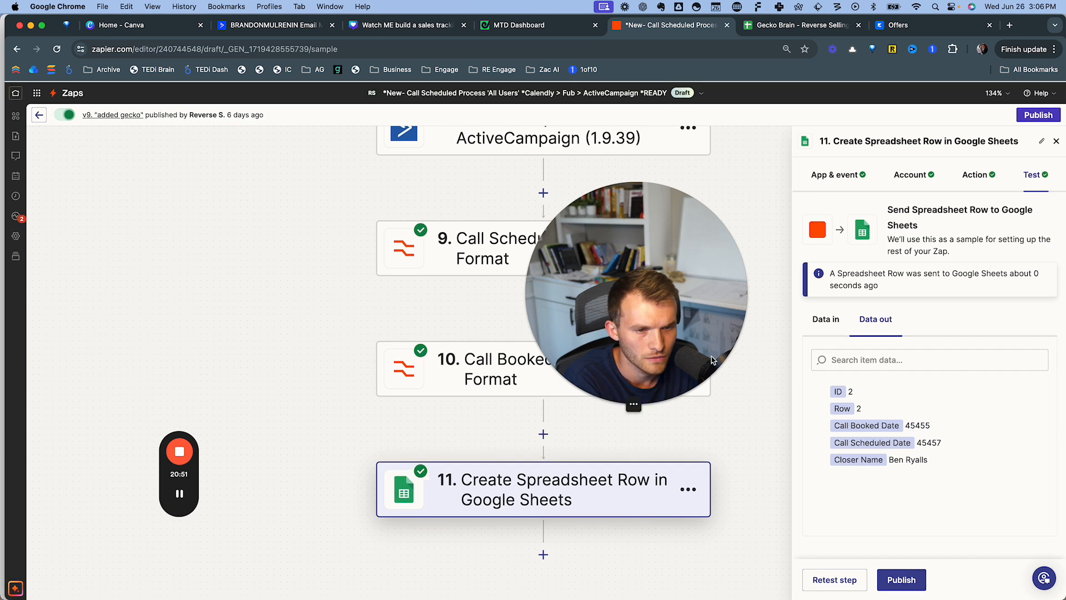
pyautogui.click(581, 373)
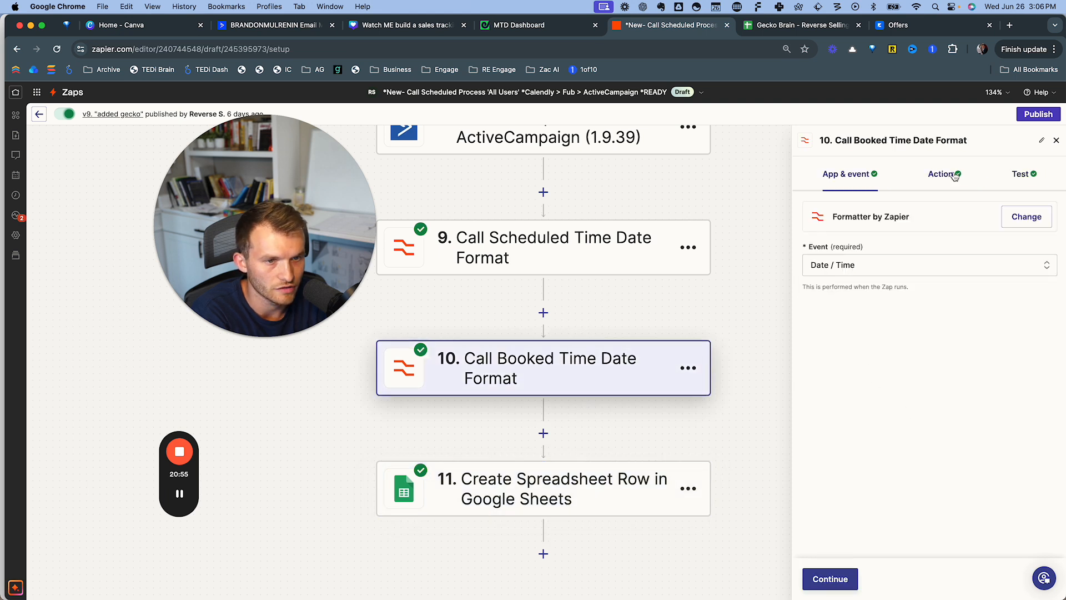
pyautogui.click(941, 174)
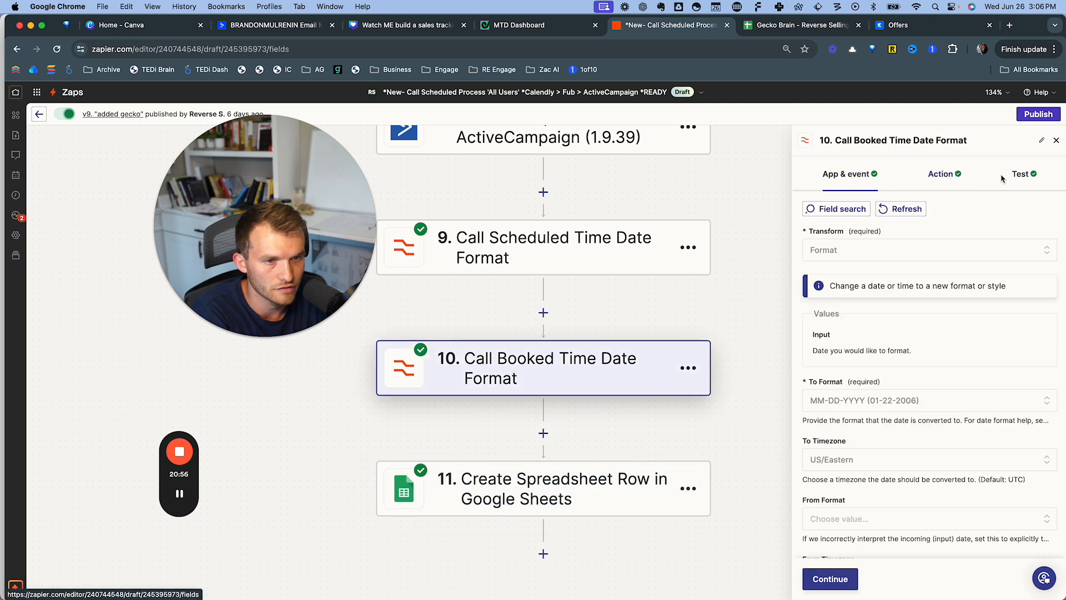
pyautogui.click(1032, 181)
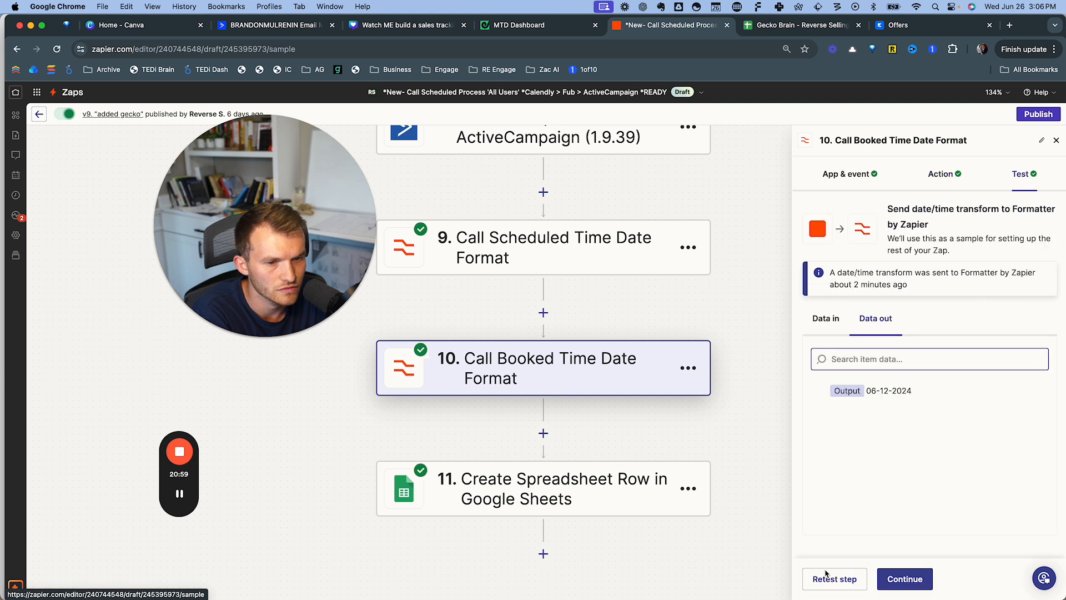
pyautogui.click(823, 588)
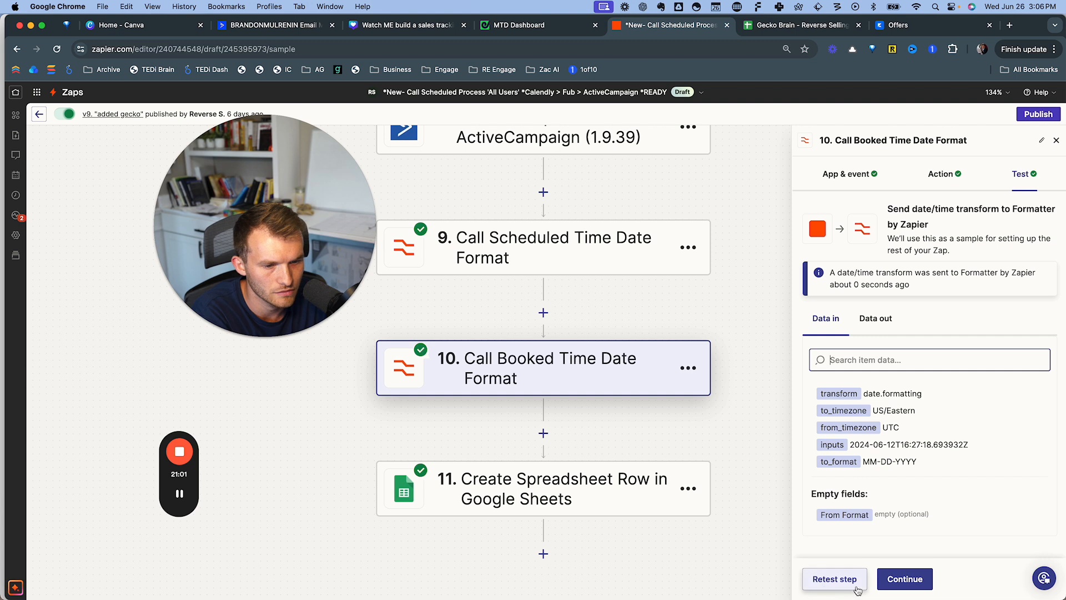
pyautogui.scroll(-1, 896, 459)
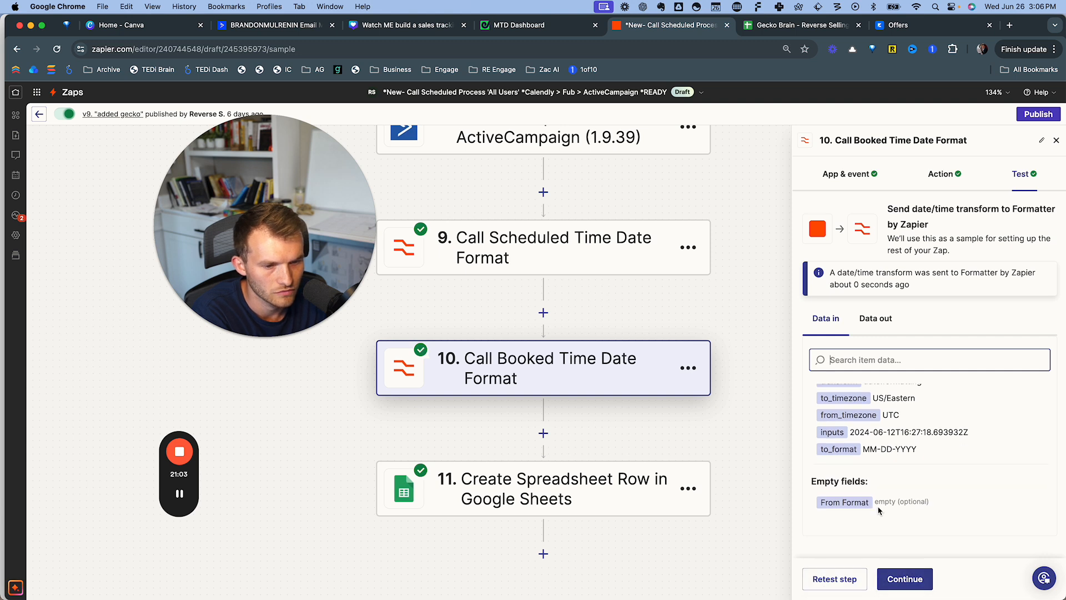
pyautogui.scroll(1, 876, 508)
pyautogui.scroll(-1, 878, 508)
pyautogui.scroll(1, 877, 508)
pyautogui.click(872, 321)
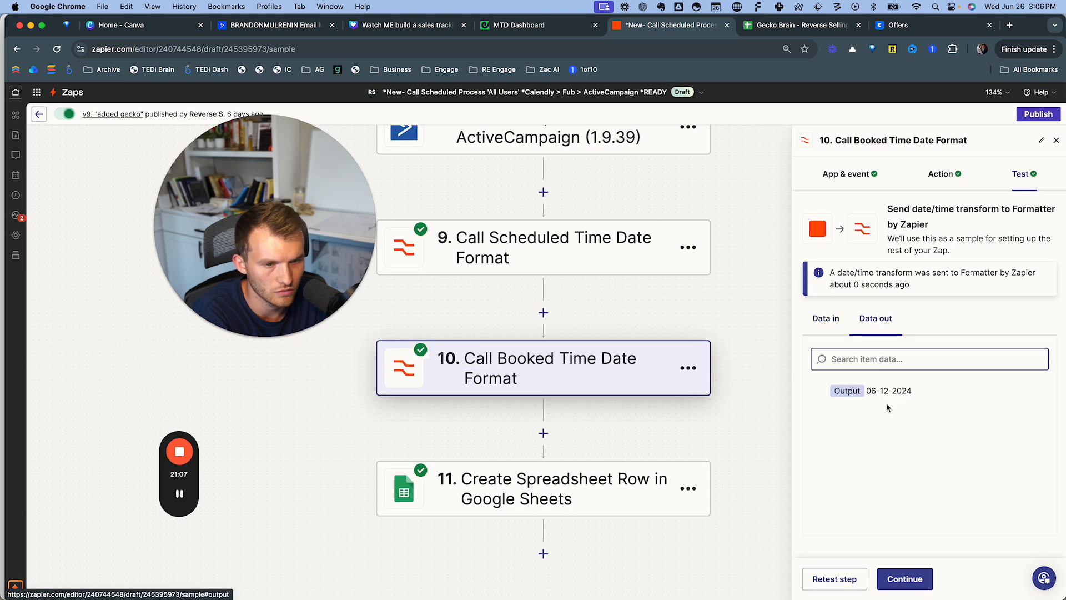
pyautogui.click(883, 578)
# - Review the date field mappings in the Create Spreadsheet Row action
pyautogui.click(566, 488)
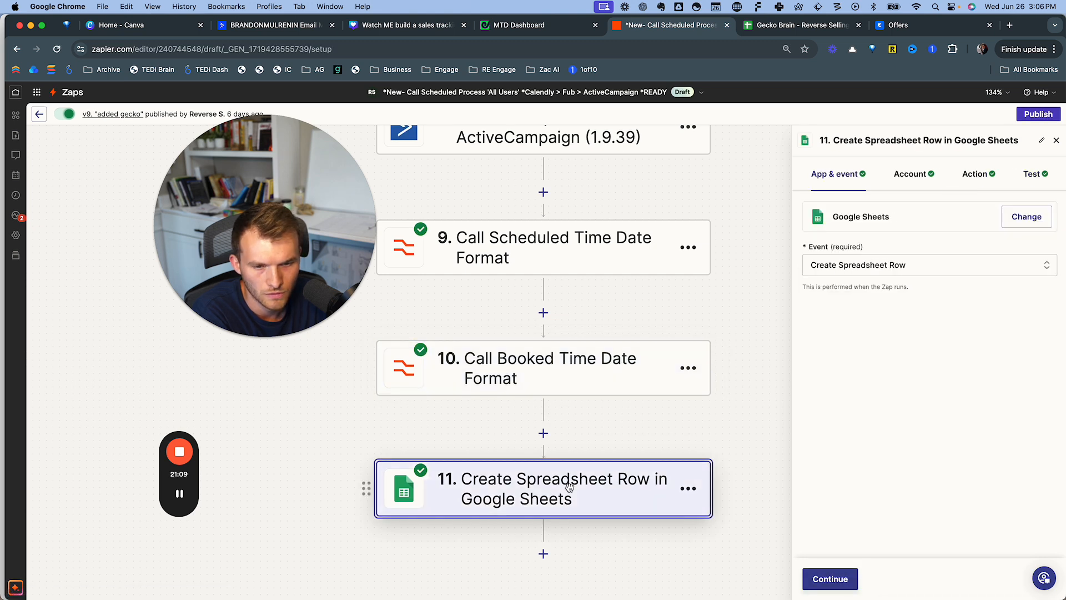
pyautogui.click(983, 173)
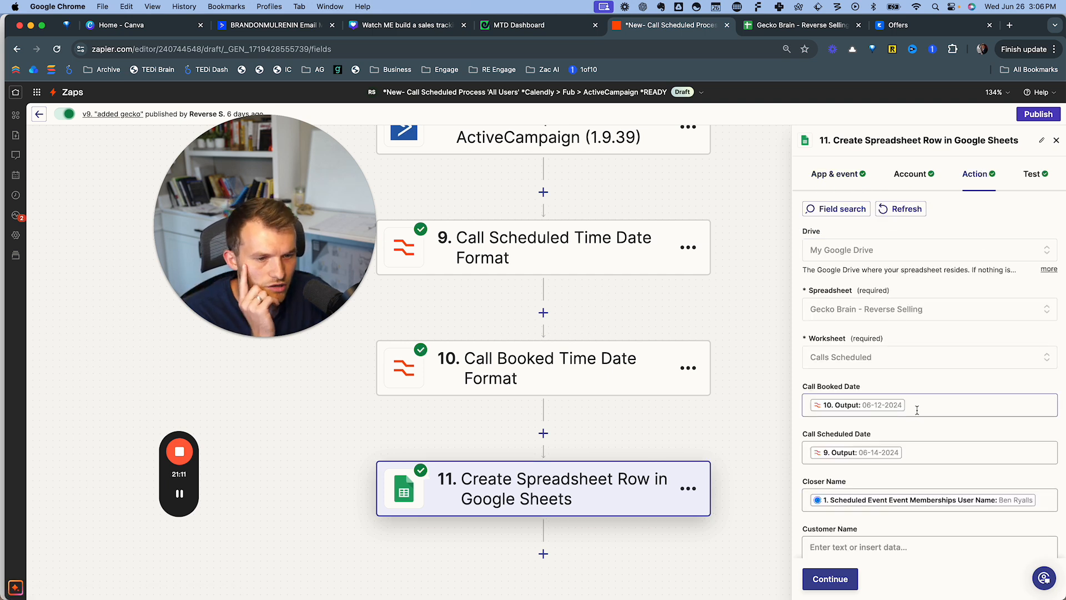
pyautogui.click(917, 410)
pyautogui.click(924, 403)
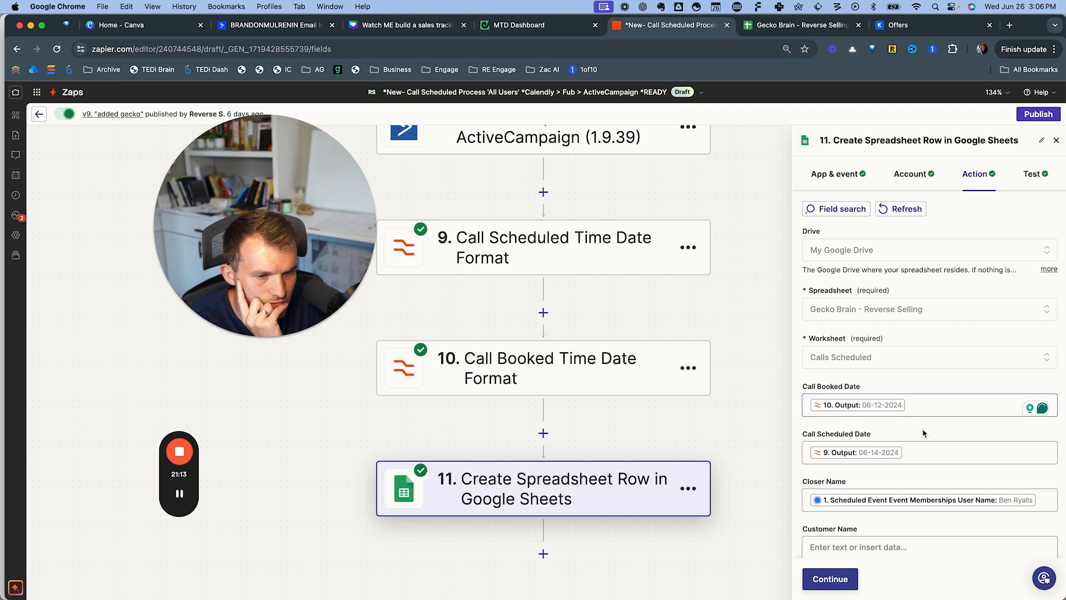
pyautogui.scroll(-1, 925, 445)
# - Switch back to the Calls Scheduled worksheet and format the Call Scheduled Date column as Date
pyautogui.click(800, 25)
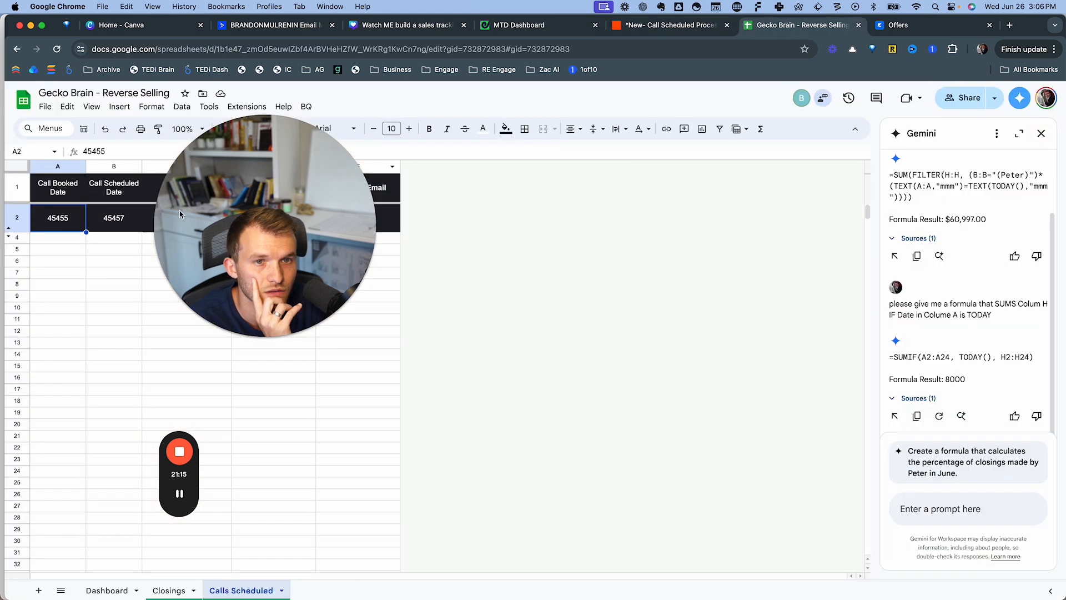
pyautogui.click(61, 166)
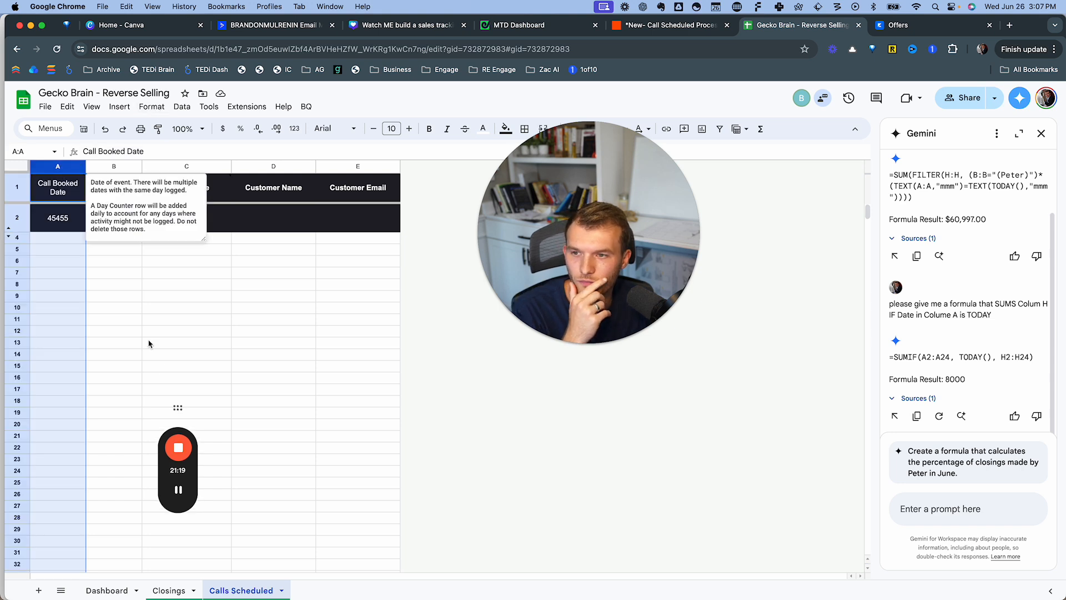
pyautogui.click(116, 165)
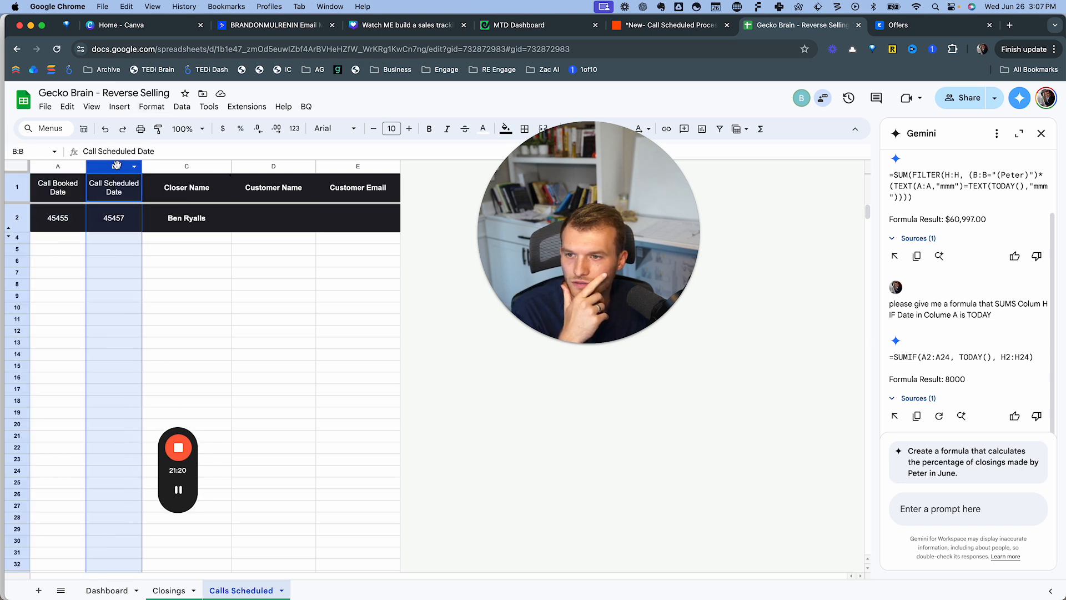
pyautogui.click(151, 108)
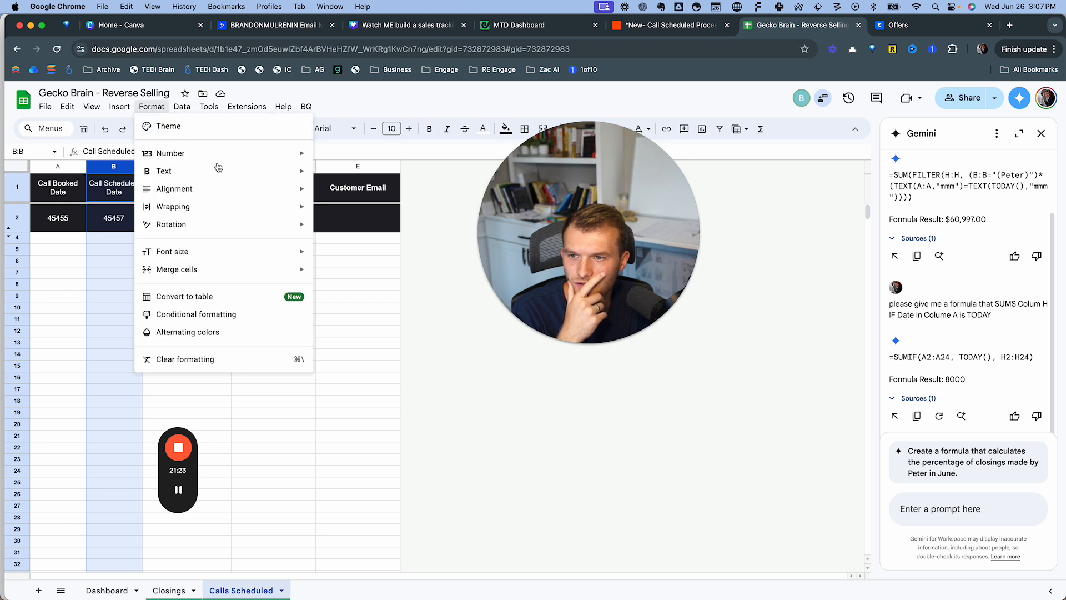
pyautogui.moveTo(300, 156)
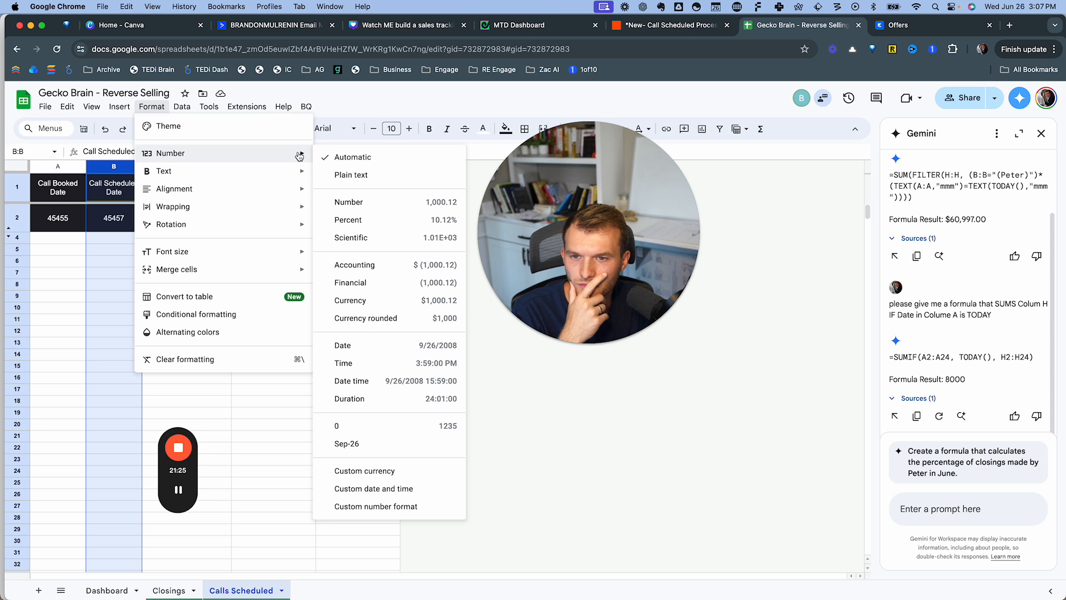
pyautogui.click(408, 346)
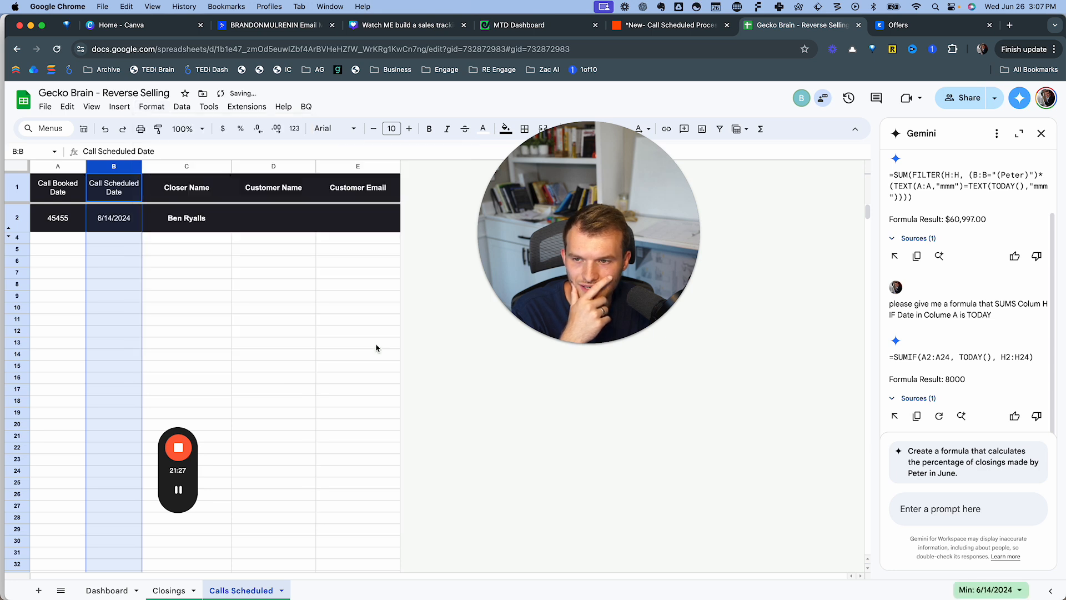
# - Format the Call Booked Date column as Date
pyautogui.click(58, 167)
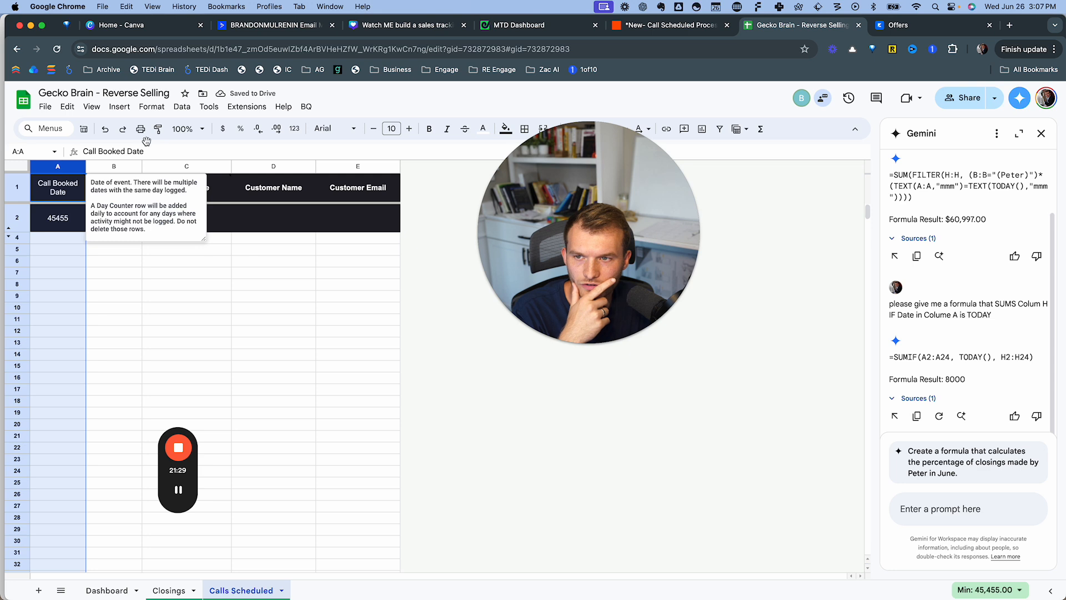
pyautogui.click(153, 107)
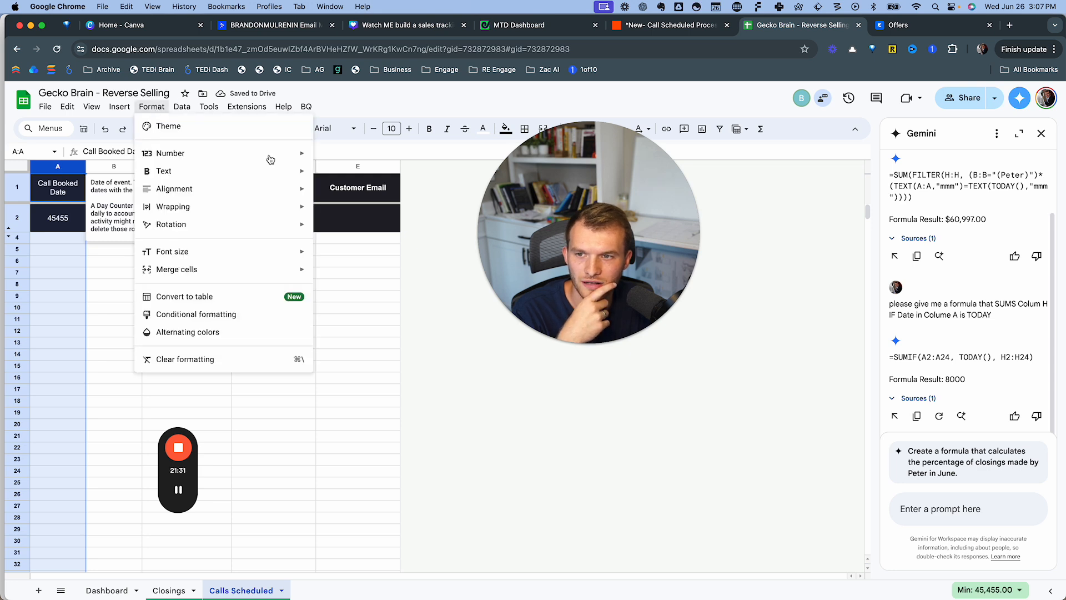
pyautogui.moveTo(294, 159)
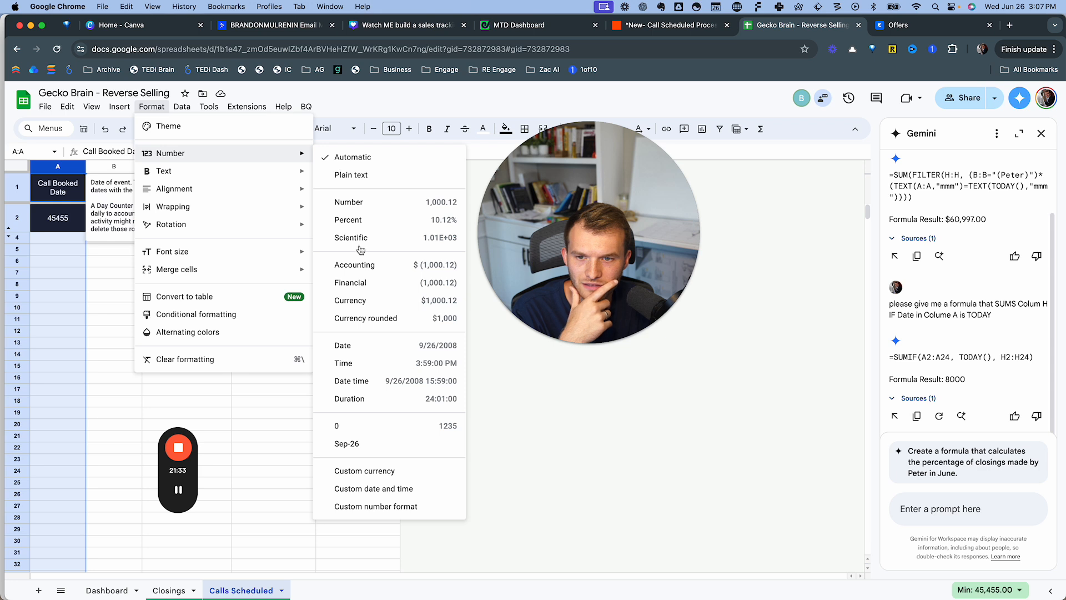
pyautogui.click(351, 345)
pyautogui.click(227, 331)
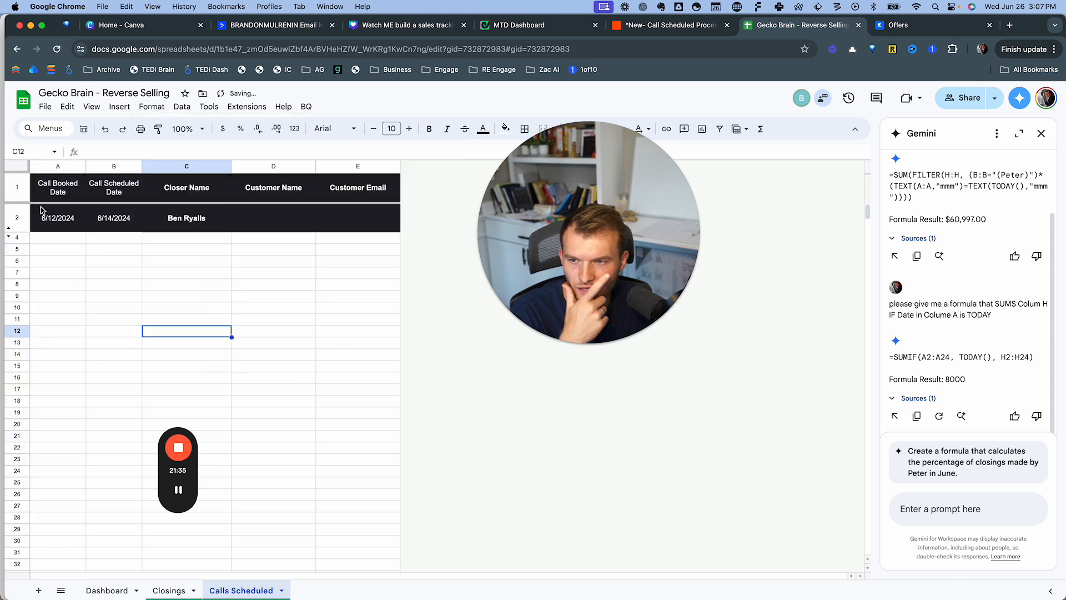
# - Reset the fill color of row 2 to remove its dark background
pyautogui.click(17, 217)
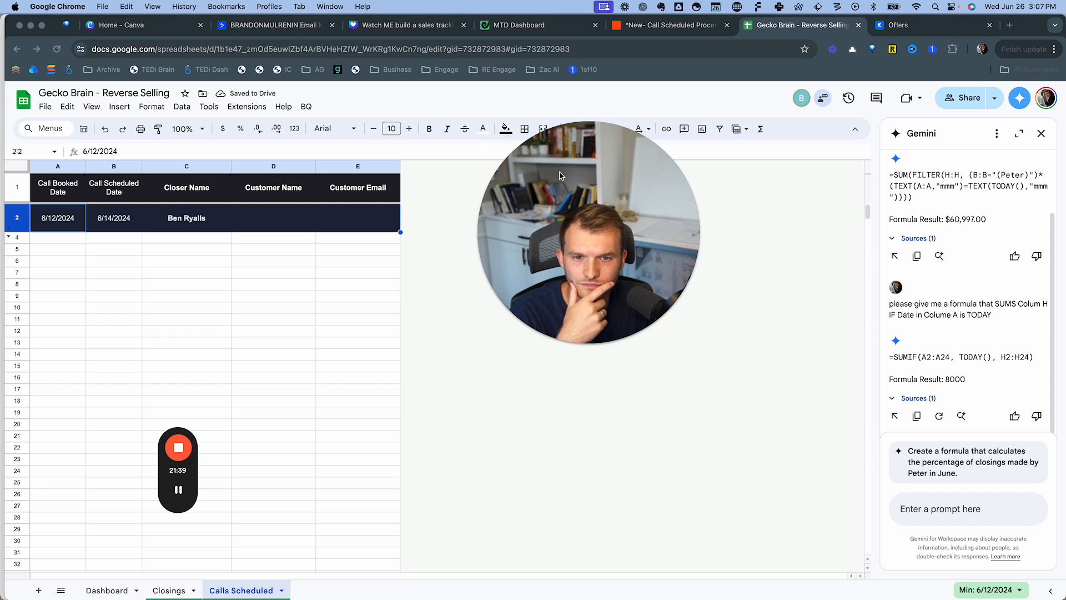
pyautogui.moveTo(560, 176); pyautogui.dragTo(678, 194)
pyautogui.click(506, 129)
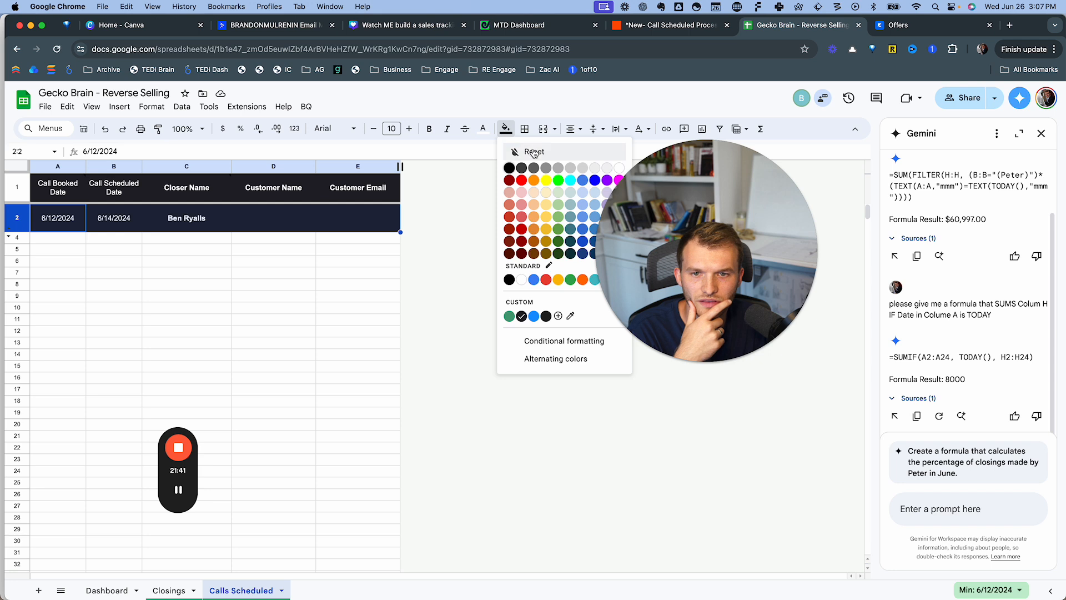
pyautogui.click(534, 152)
pyautogui.click(355, 272)
pyautogui.click(505, 128)
pyautogui.click(531, 151)
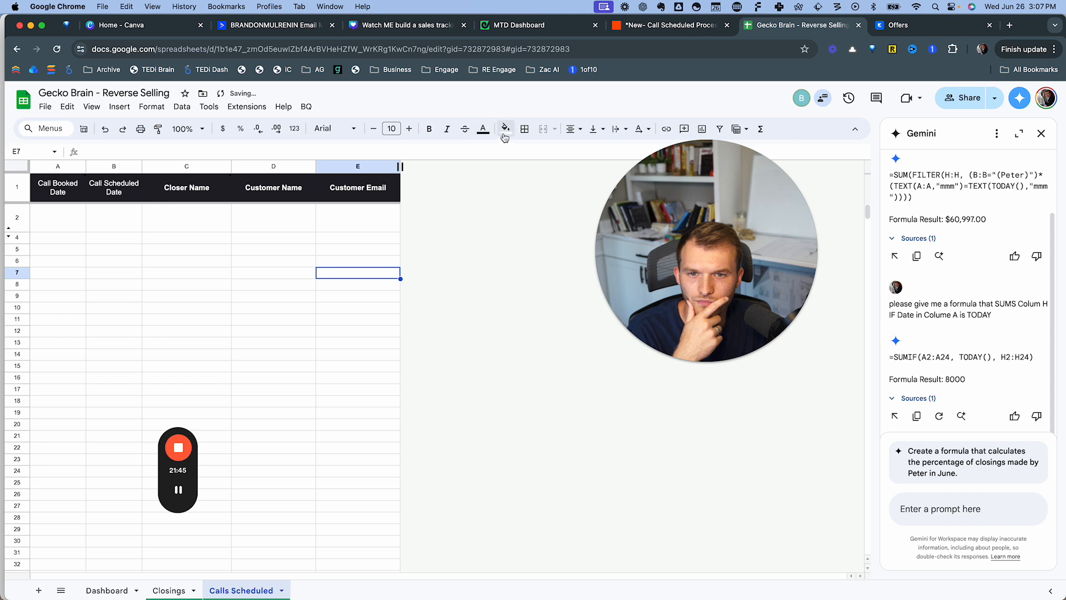
# - Set the text color of row 2 to black
pyautogui.click(71, 225)
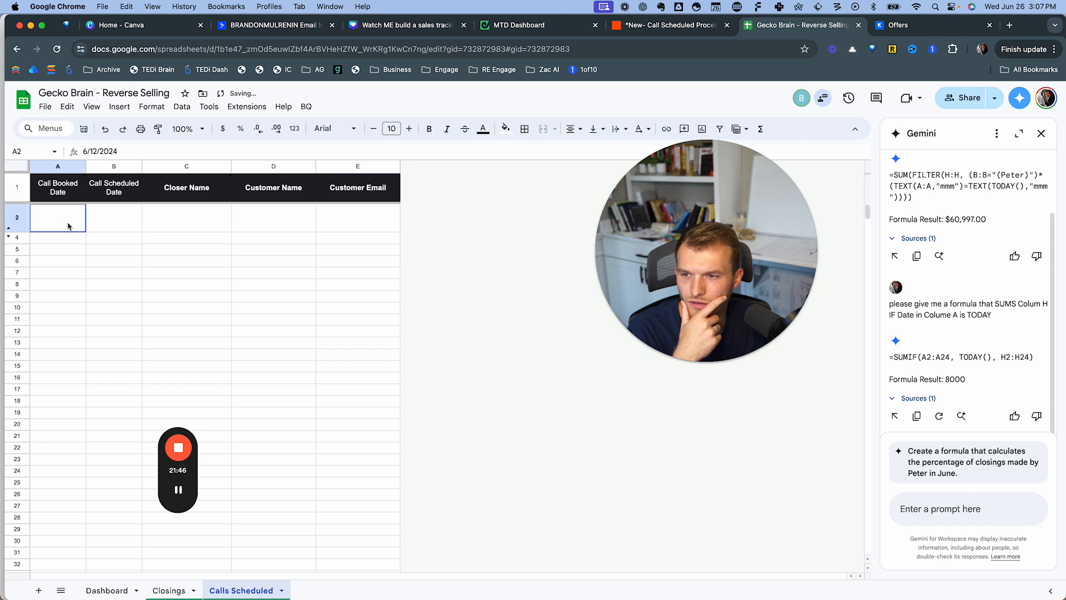
pyautogui.click(16, 218)
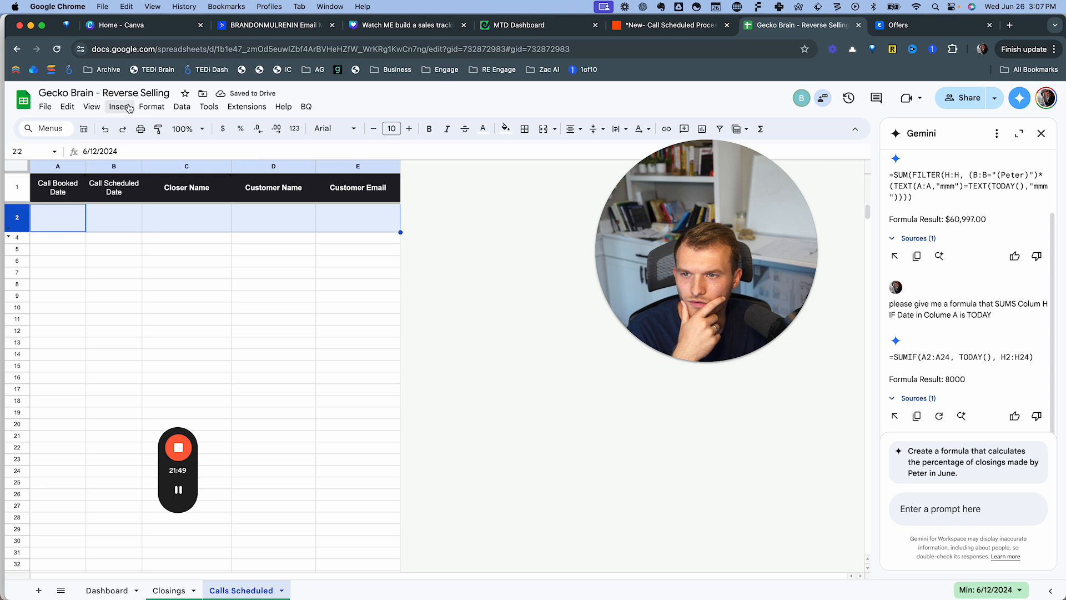
pyautogui.click(483, 129)
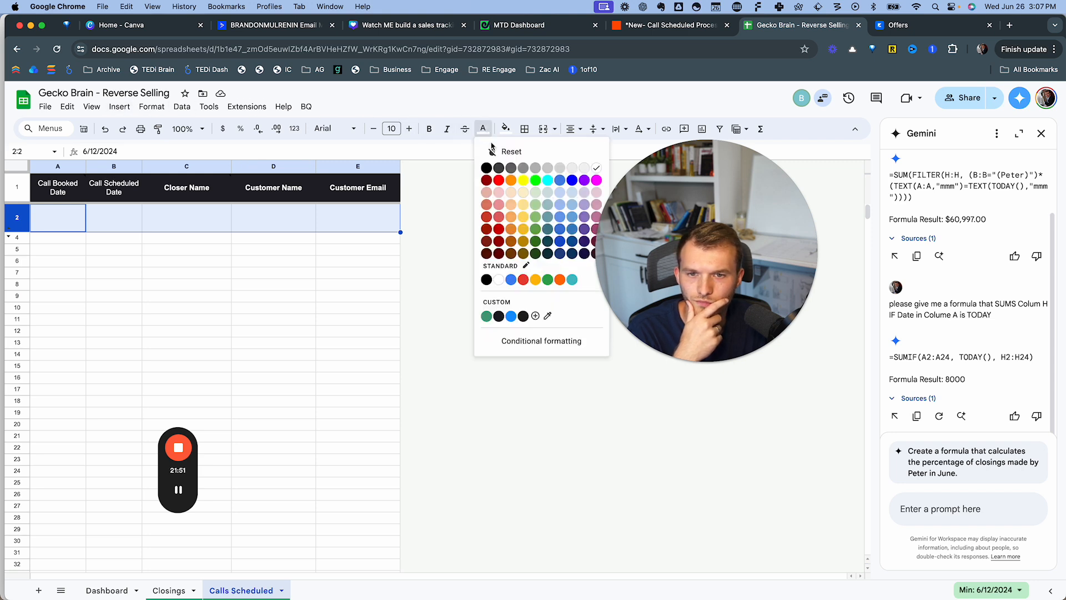
pyautogui.click(487, 168)
pyautogui.click(300, 275)
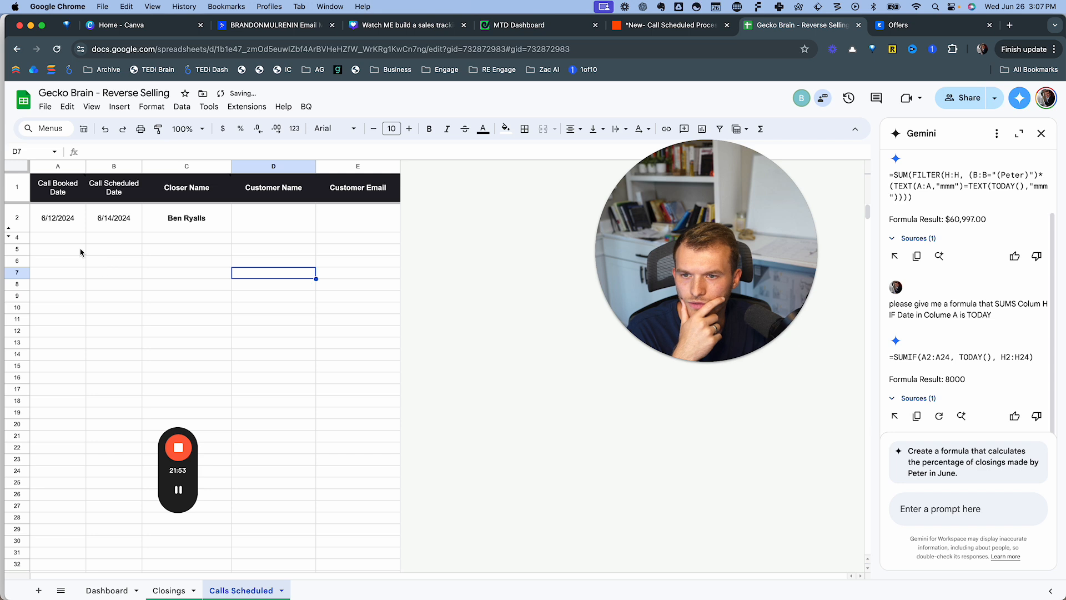
# - Review the booked date, scheduled date and closer name cells in the first data row
pyautogui.click(41, 240)
pyautogui.click(51, 253)
pyautogui.click(61, 244)
pyautogui.click(284, 392)
pyautogui.click(207, 225)
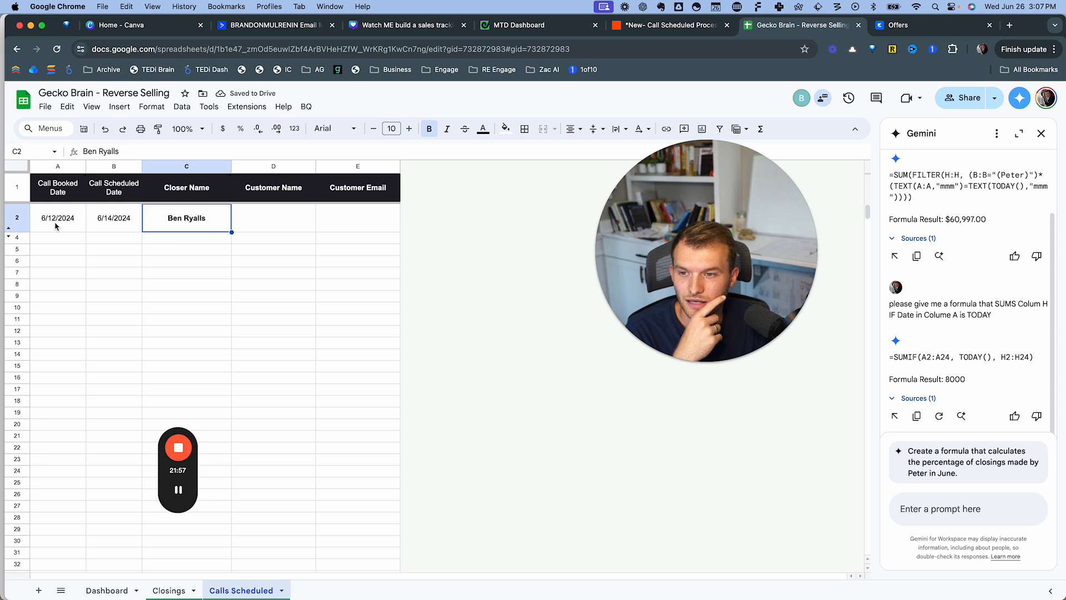
pyautogui.click(53, 219)
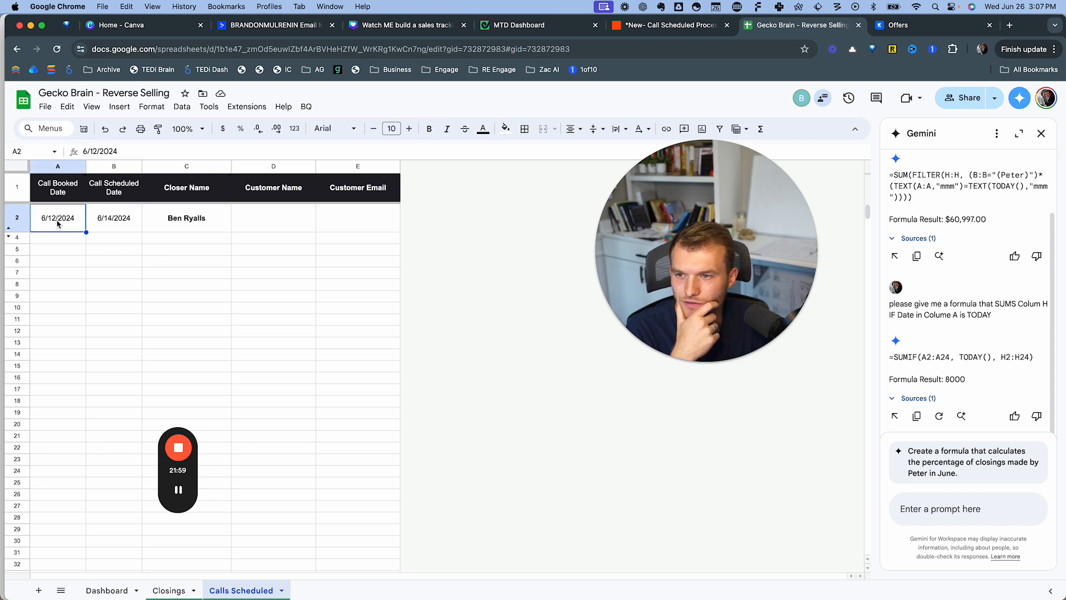
pyautogui.click(110, 220)
pyautogui.click(165, 225)
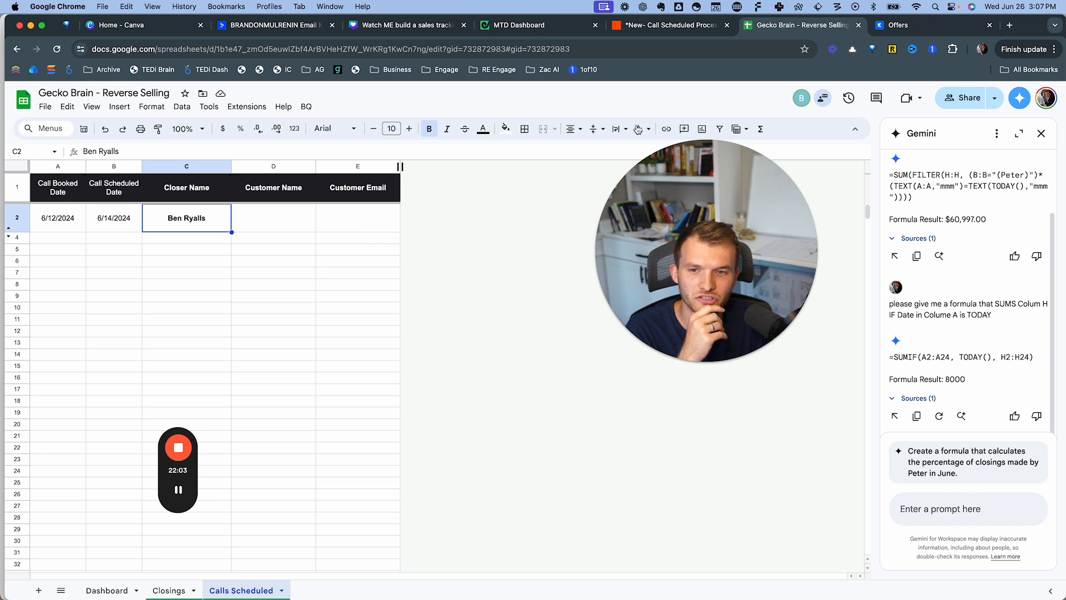
pyautogui.moveTo(699, 250); pyautogui.dragTo(557, 269)
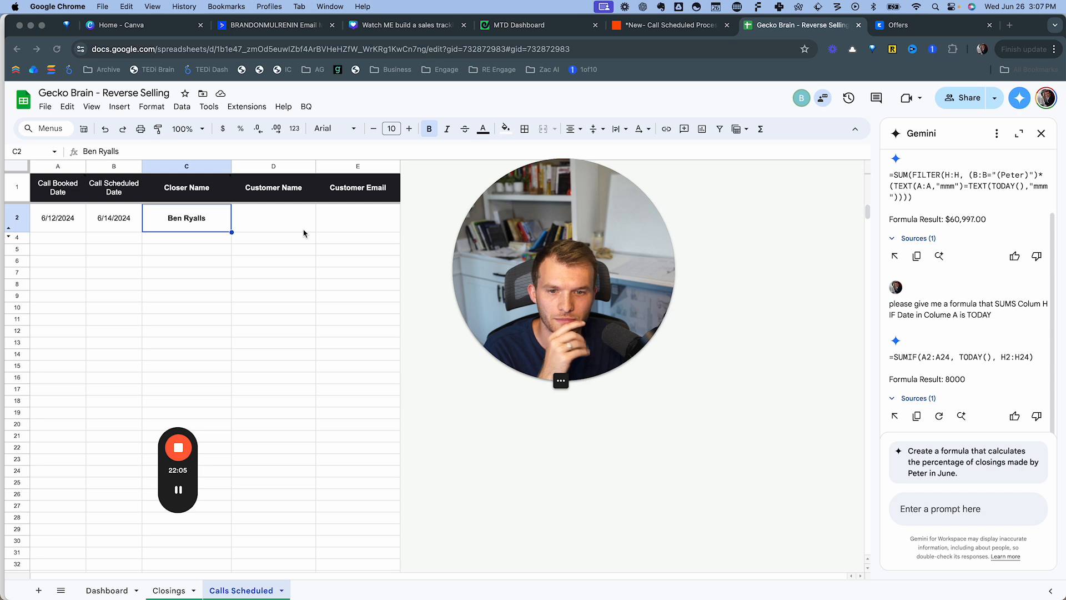
# - Insert a column after Customer Email and give it the header "Event ID"
pyautogui.click(369, 225)
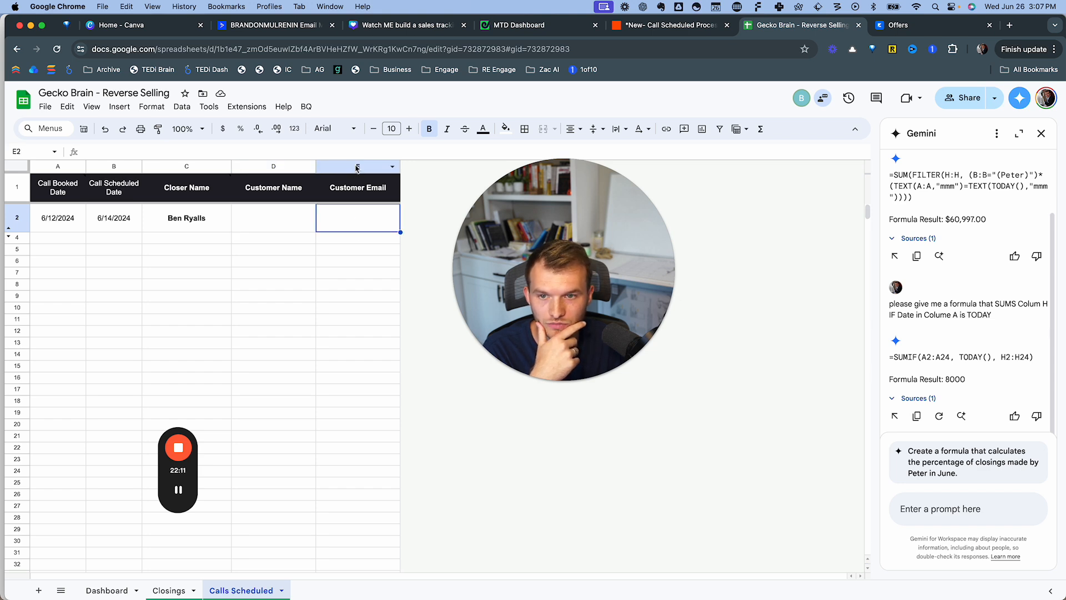
pyautogui.rightClick(392, 219)
pyautogui.moveTo(543, 271); pyautogui.dragTo(720, 273)
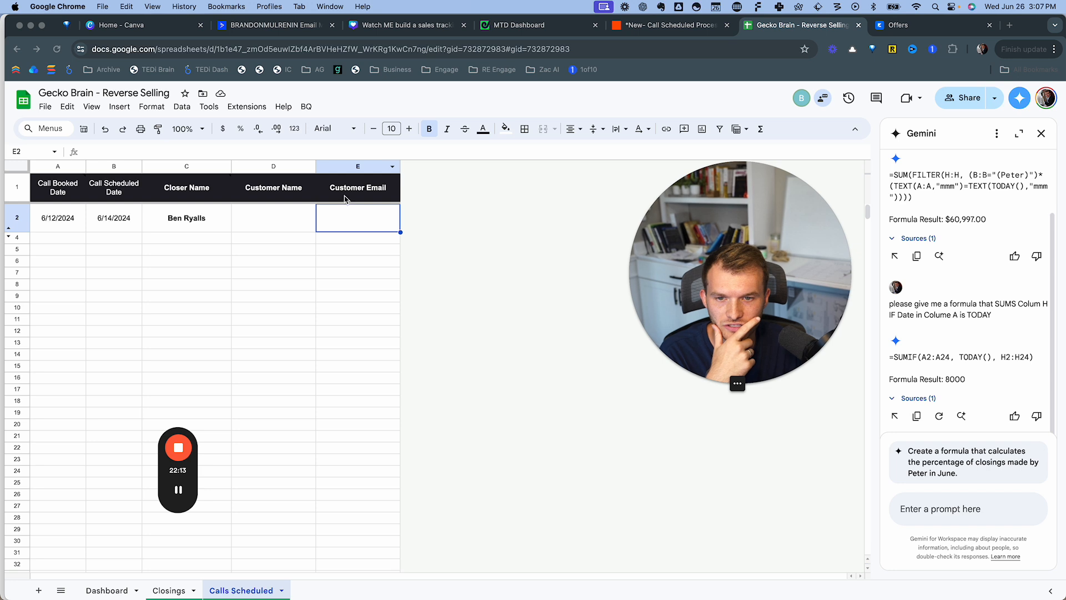
pyautogui.rightClick(393, 168)
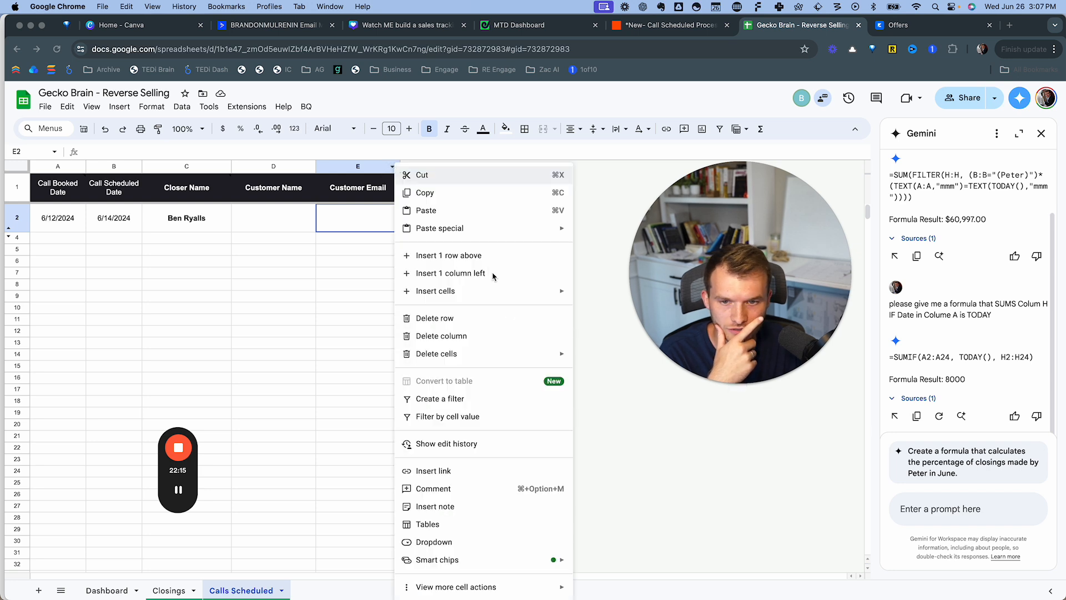
pyautogui.click(357, 166)
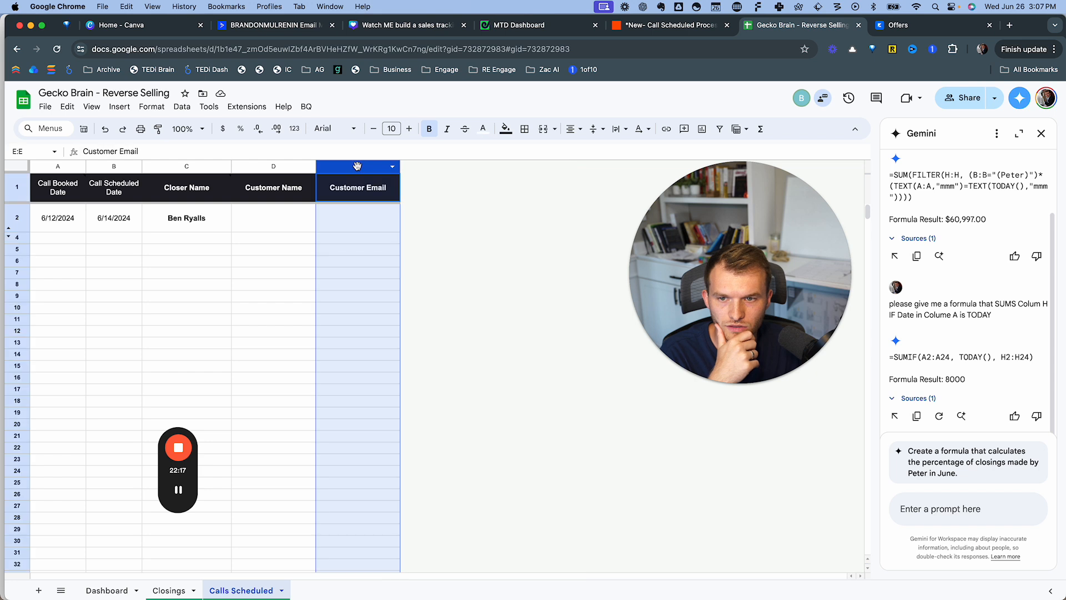
pyautogui.rightClick(358, 167)
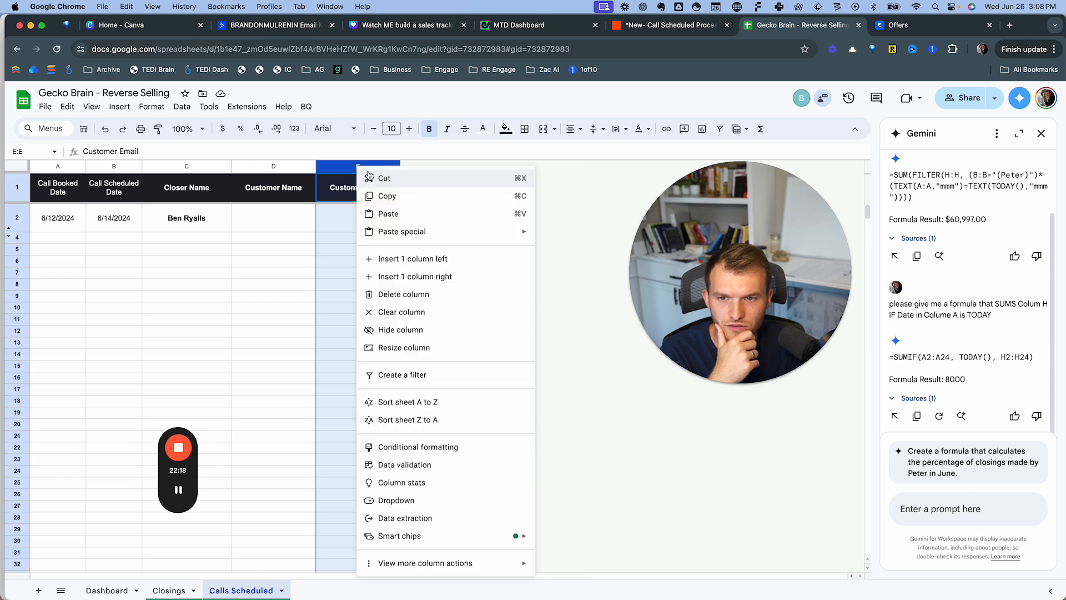
pyautogui.click(426, 277)
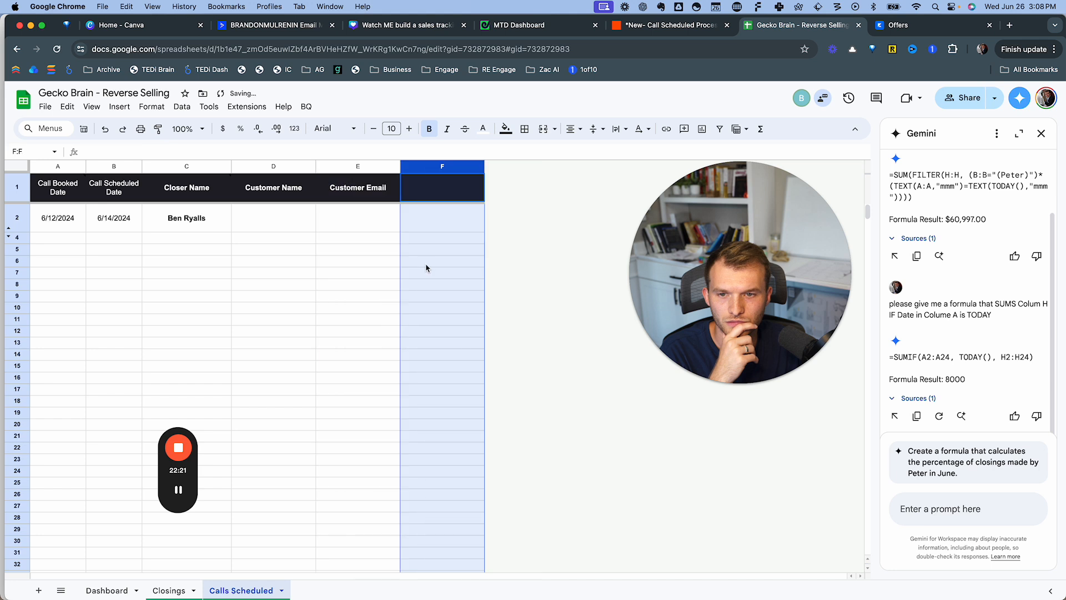
pyautogui.click(446, 185)
pyautogui.write('Event ID')
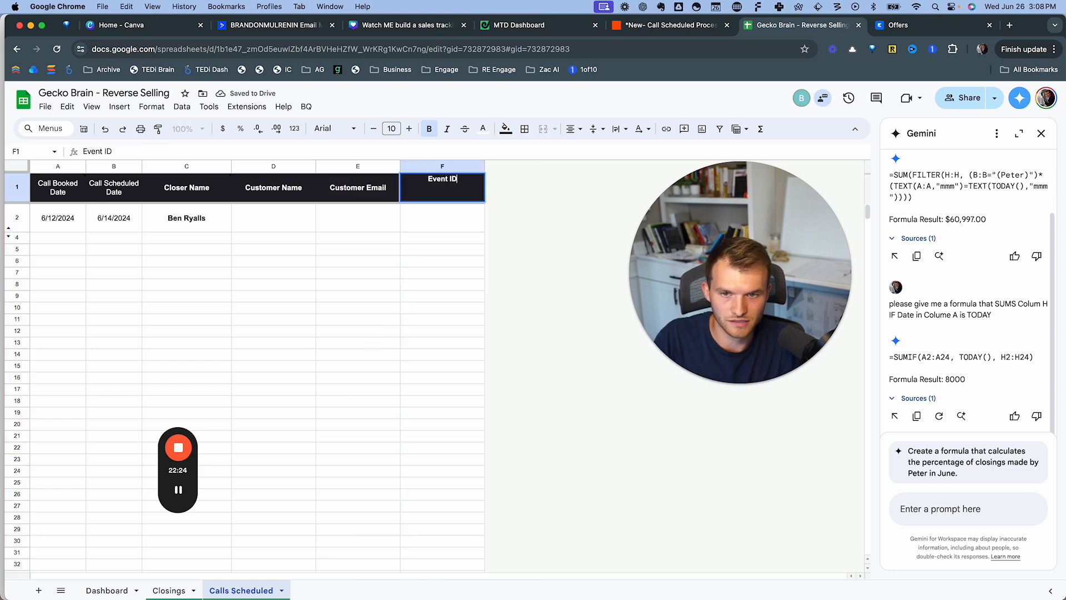
pyautogui.click(422, 261)
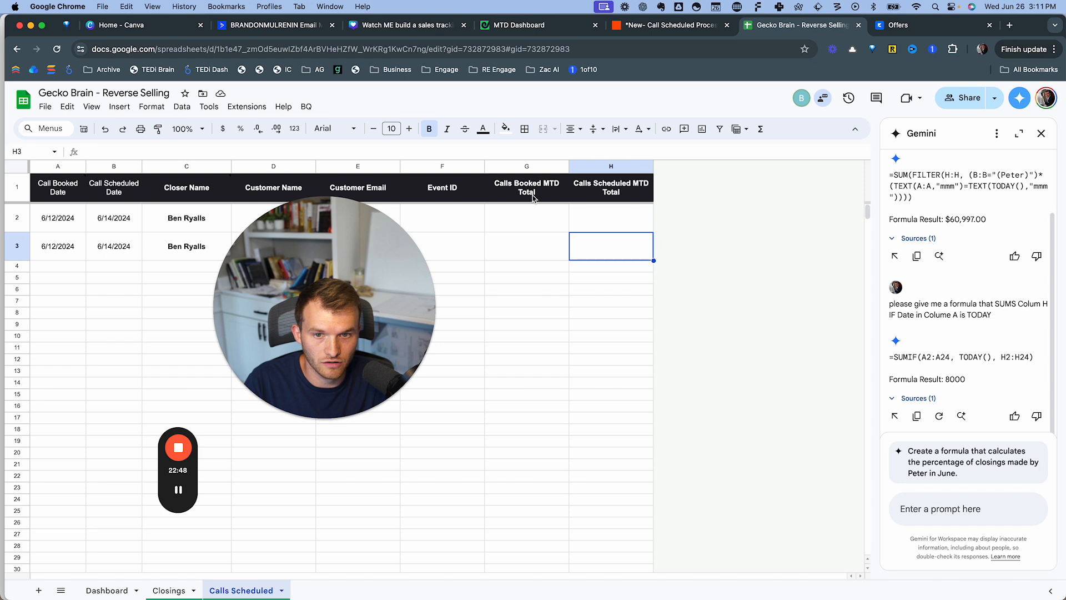
pyautogui.click(541, 216)
pyautogui.click(611, 221)
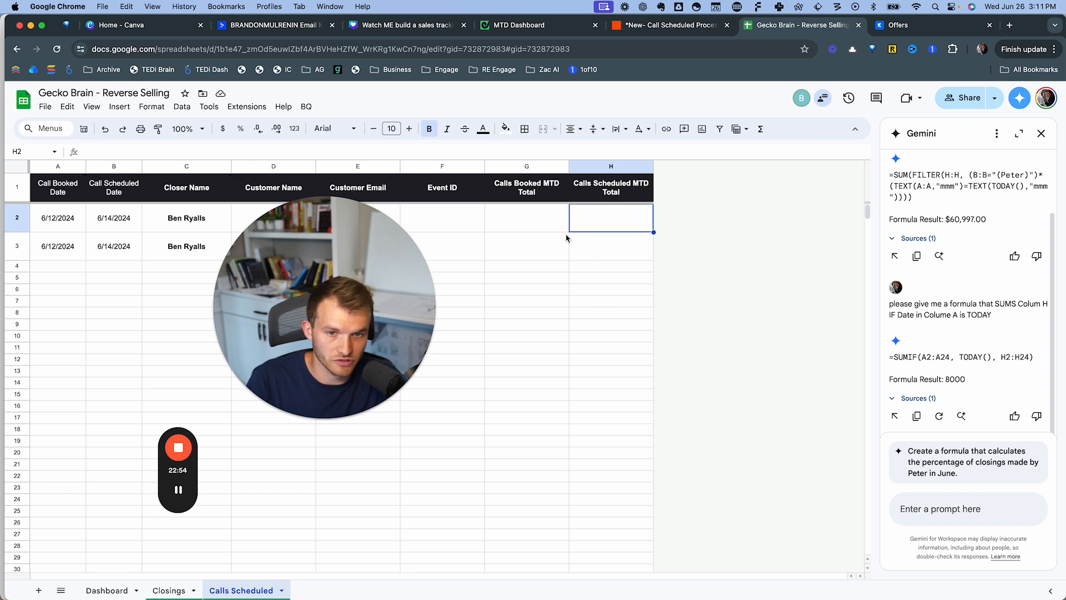
pyautogui.click(646, 167)
pyautogui.click(540, 228)
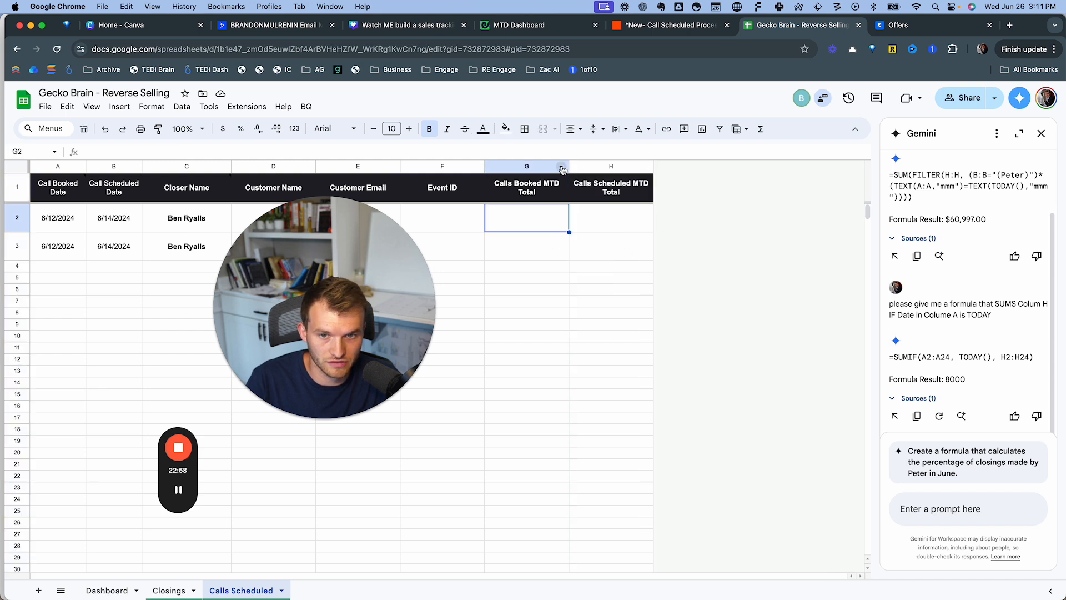
pyautogui.click(563, 168)
pyautogui.click(523, 223)
# - Insert a column after Calls Scheduled MTD Total and give it the header "Calls Booked Today"
pyautogui.click(615, 167)
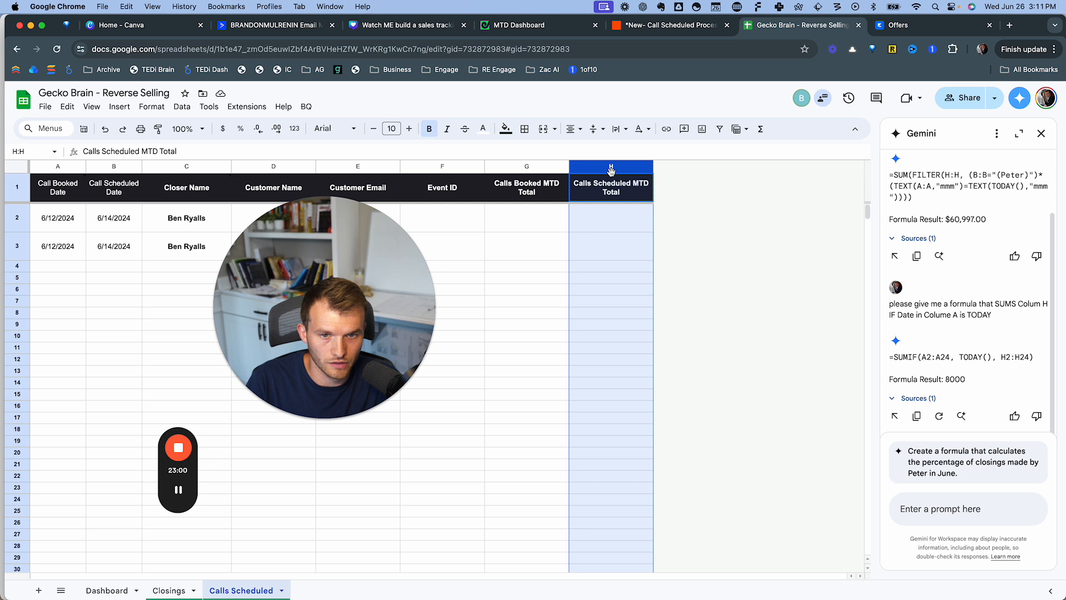
pyautogui.rightClick(611, 169)
pyautogui.click(662, 285)
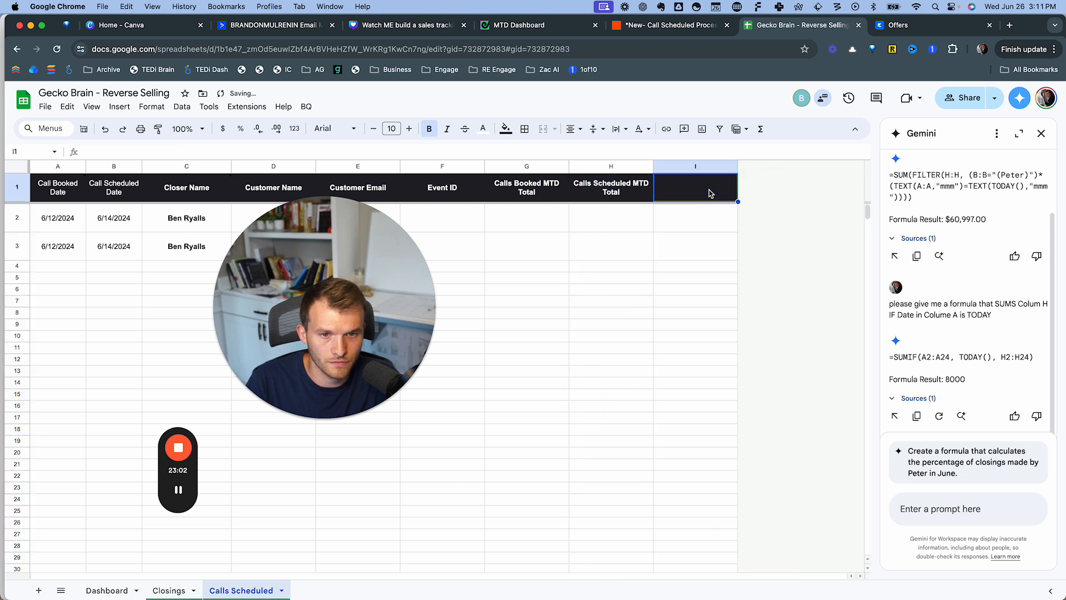
pyautogui.write('Calls Scheduled and Bok')
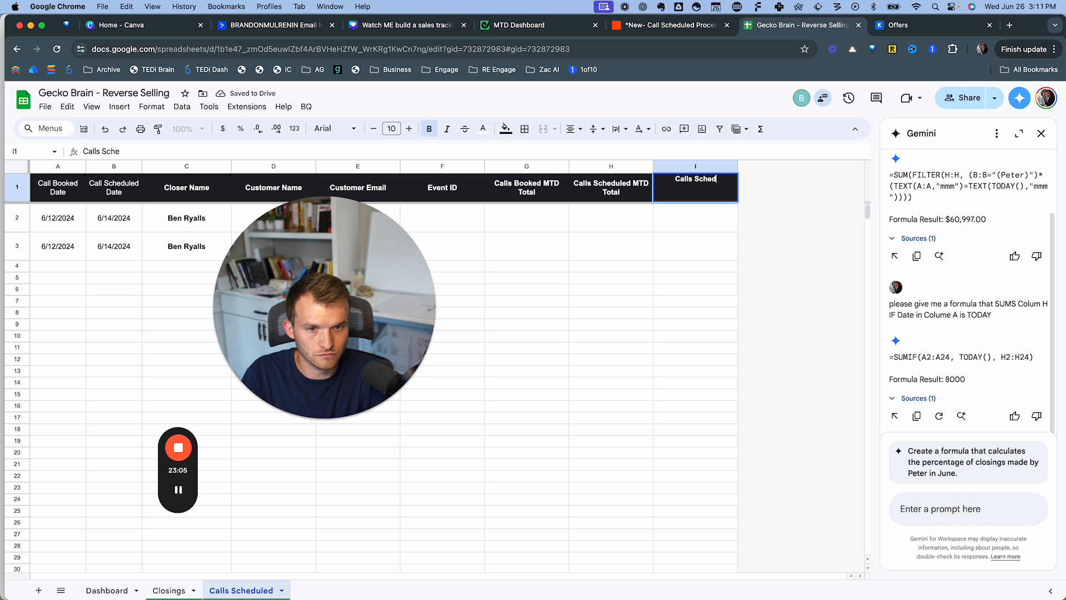
pyautogui.press('BackSpace')
pyautogui.press('BackSpace')
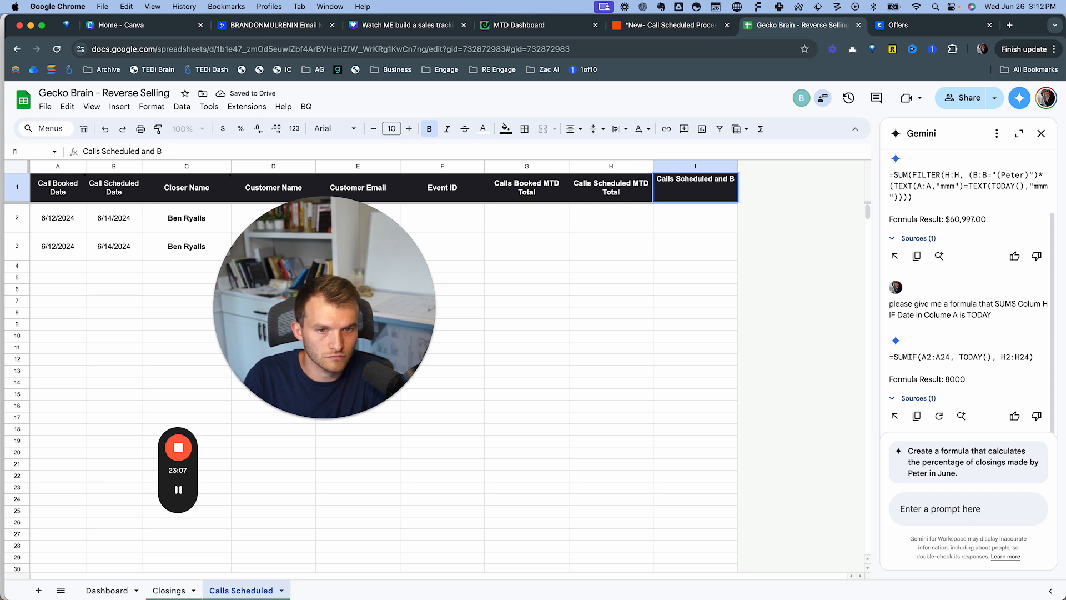
pyautogui.press('BackSpace')
pyautogui.press('BackSpace')
pyautogui.write('B')
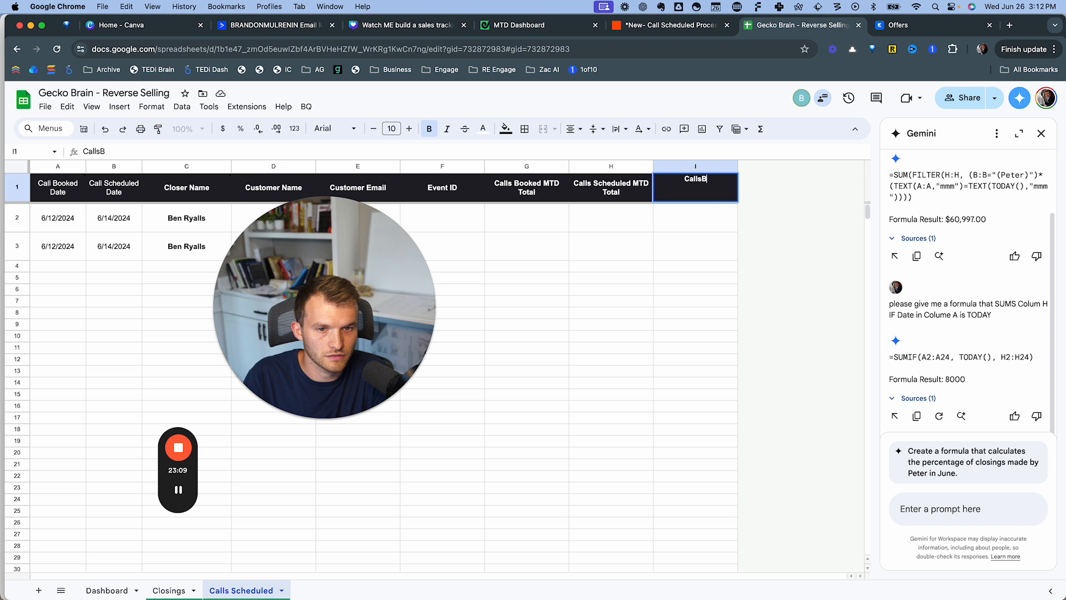
pyautogui.write('ooked Today')
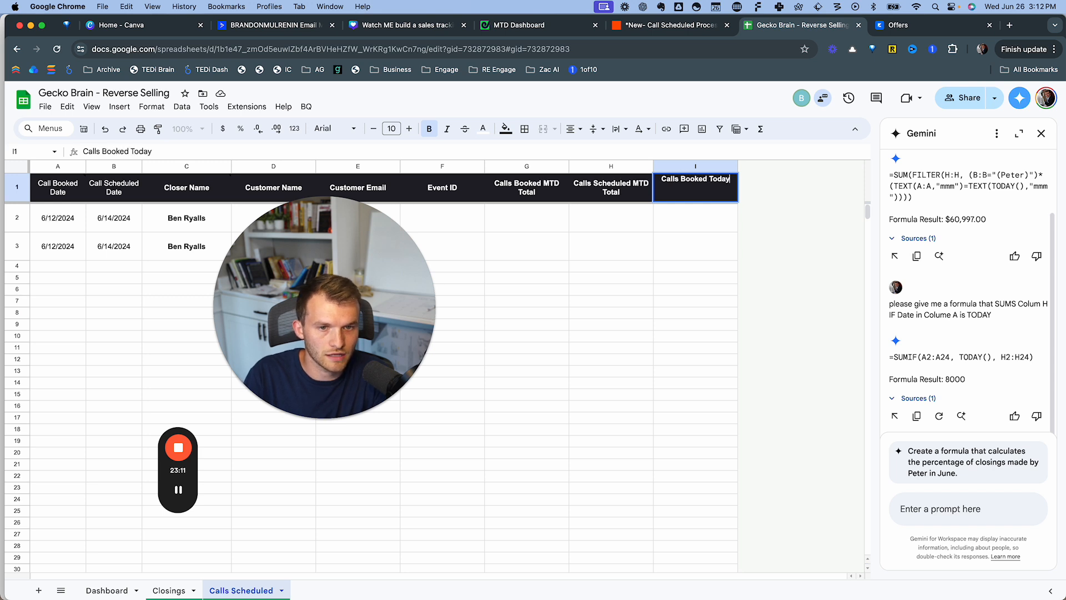
pyautogui.press('Return')
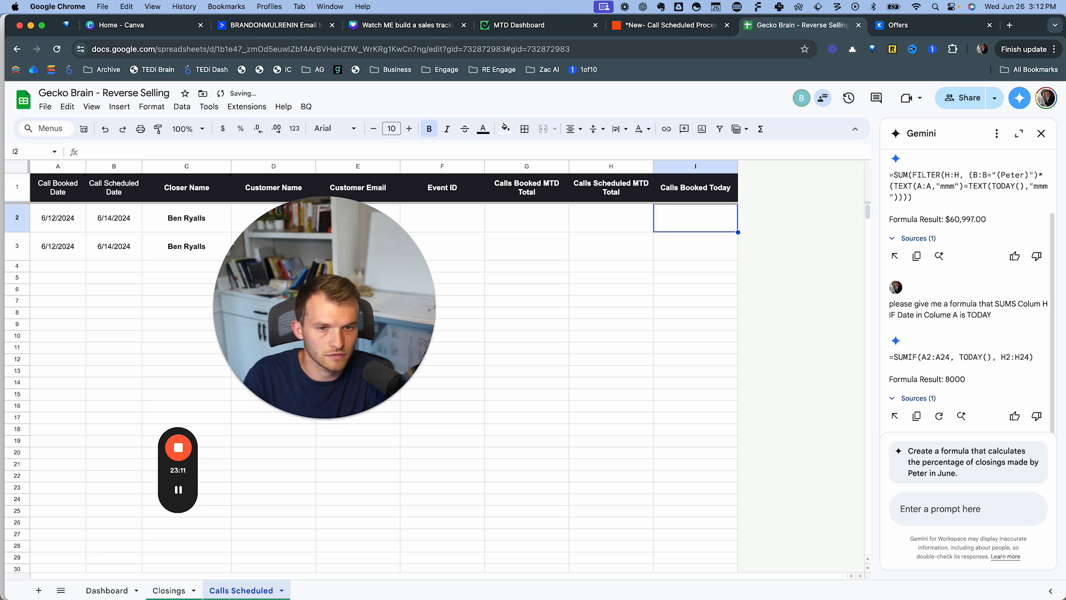
# - Insert a column after Calls Booked Today and give it the header "Calls Scheduled For Today"
pyautogui.click(732, 166)
pyautogui.click(730, 166)
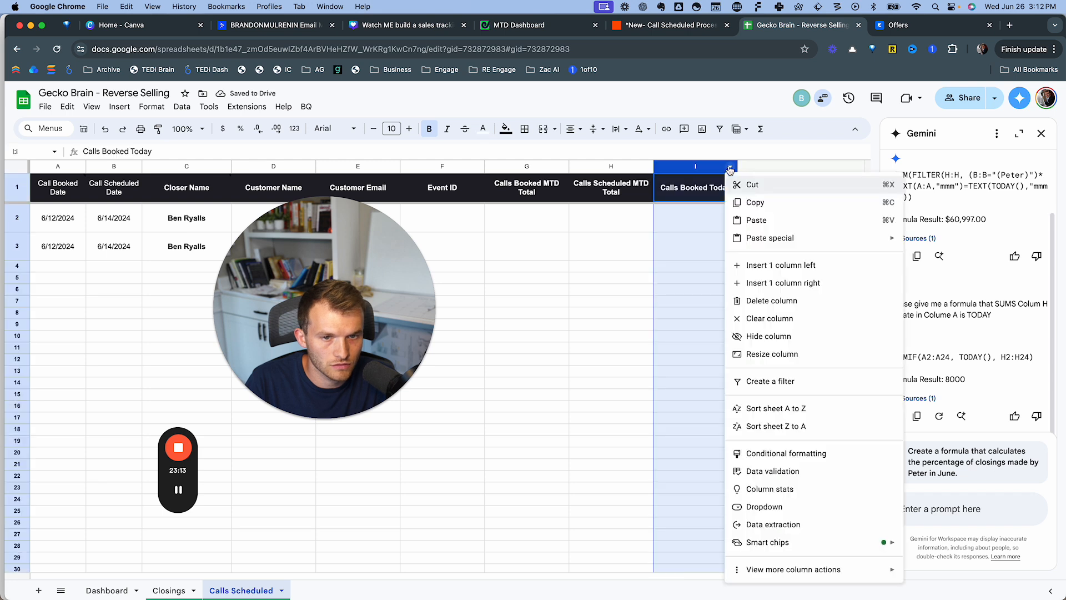
pyautogui.click(785, 282)
pyautogui.doubleClick(778, 195)
pyautogui.write('Calls Sc')
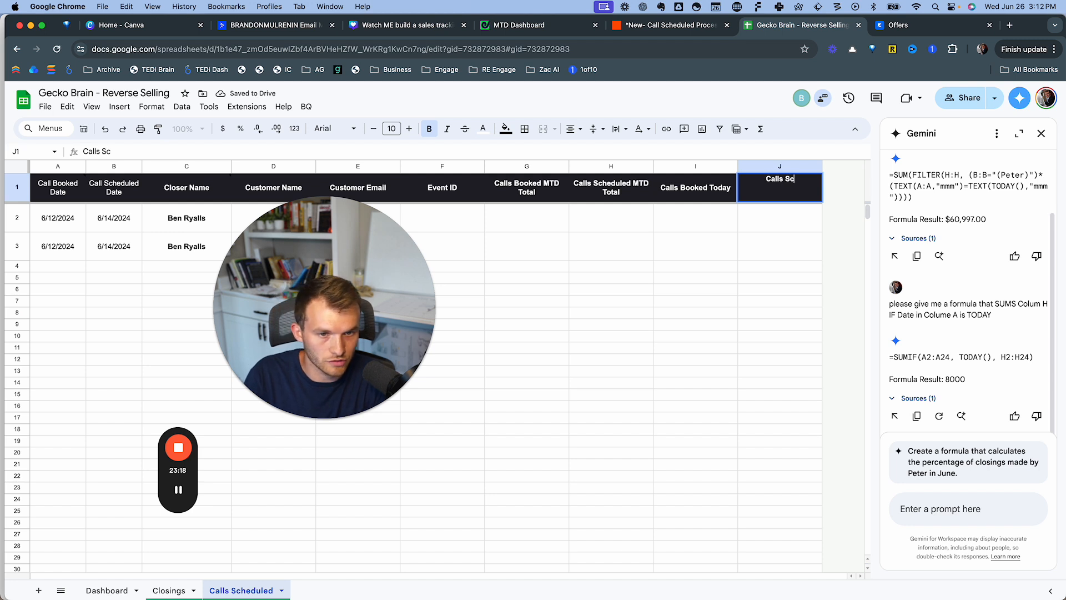
pyautogui.write('heduled For Today')
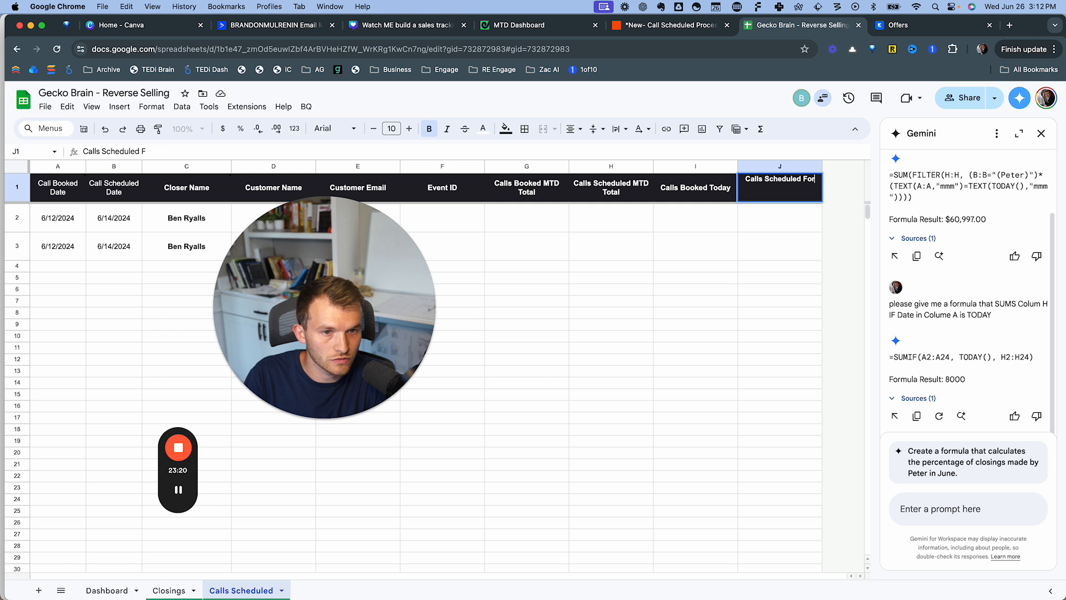
pyautogui.click(768, 292)
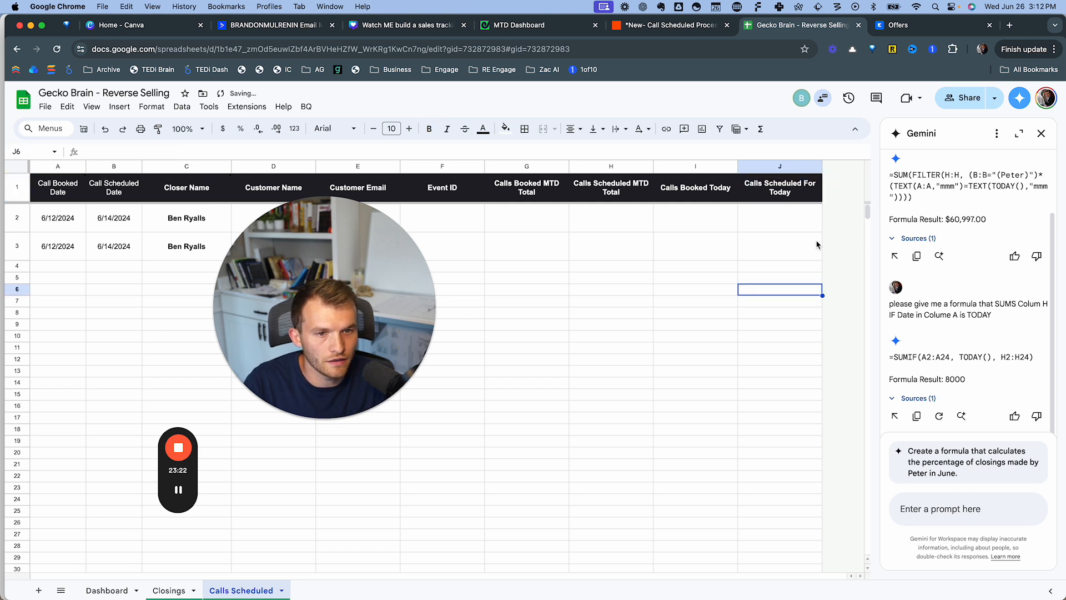
# - Insert a column after Calls Scheduled For Today and give it a header of the first closer's name plus "Calls Booked MTD"
pyautogui.click(815, 169)
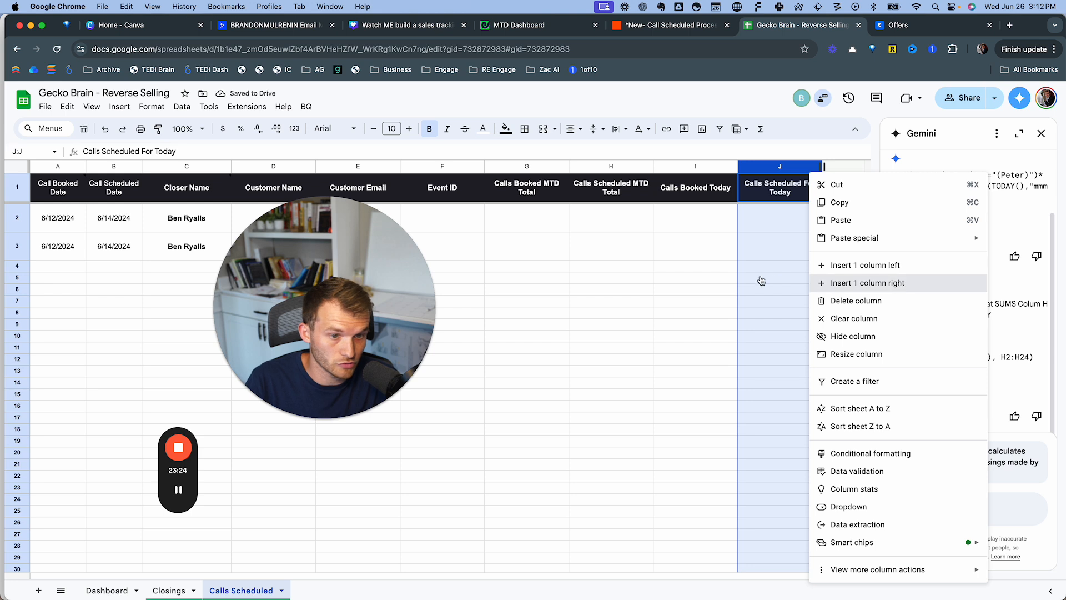
pyautogui.click(855, 283)
pyautogui.click(715, 292)
pyautogui.click(809, 189)
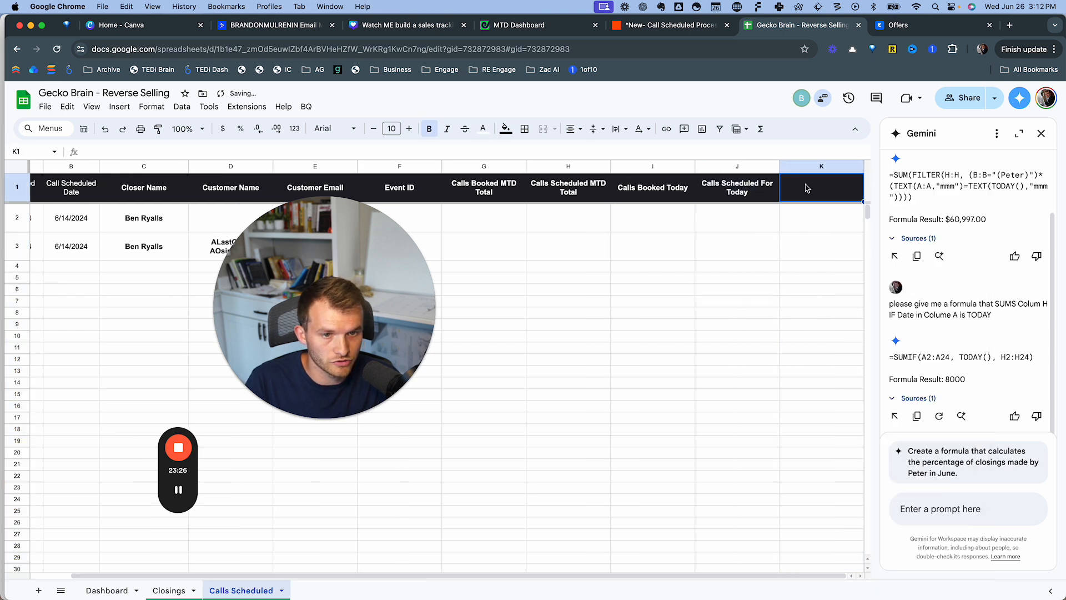
pyautogui.write('Ron Calls Booked MTD')
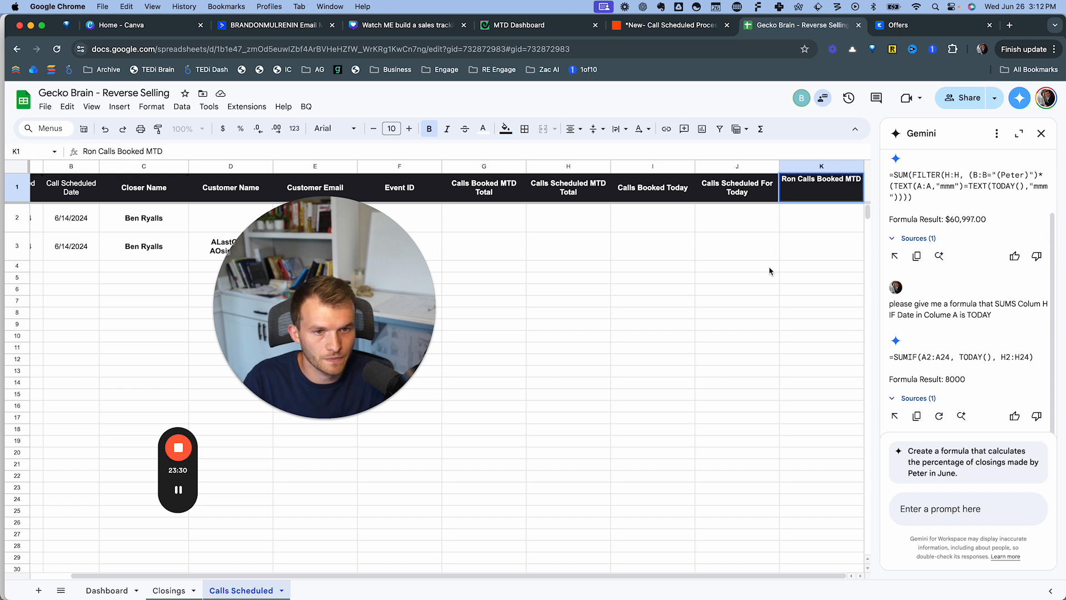
pyautogui.click(769, 271)
# - Insert three more columns after the first closer's Calls Booked MTD column
pyautogui.click(828, 168)
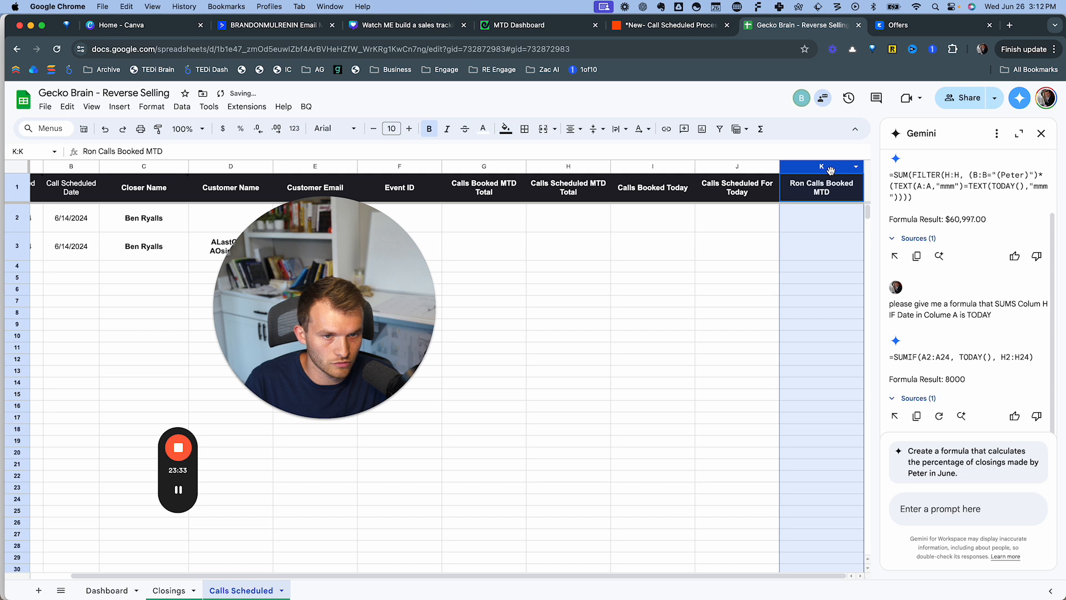
pyautogui.hotkey('ctrl', 'v')
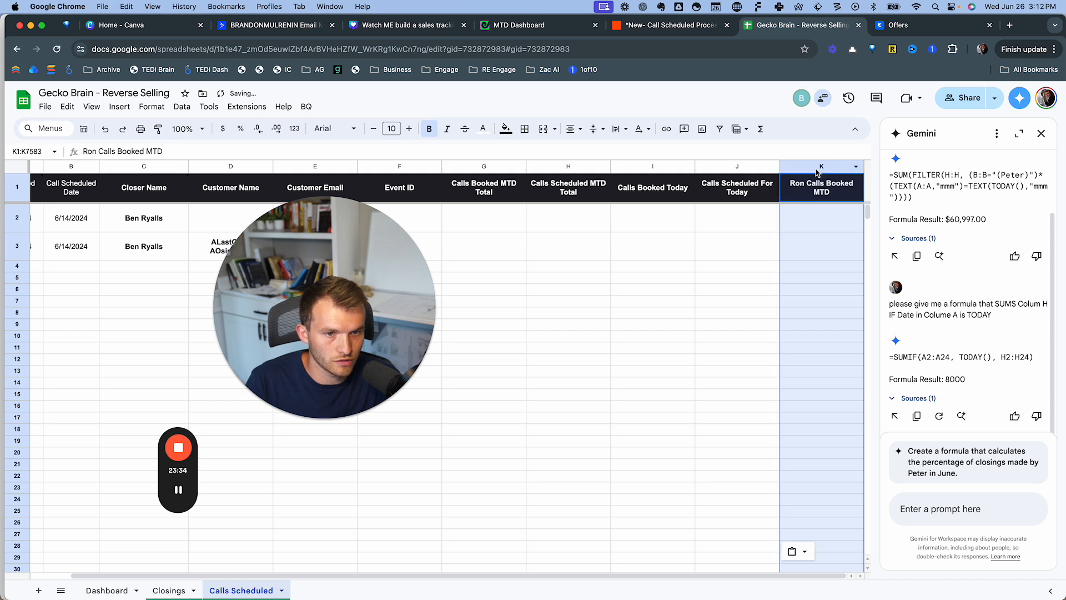
pyautogui.rightClick(816, 172)
pyautogui.click(850, 277)
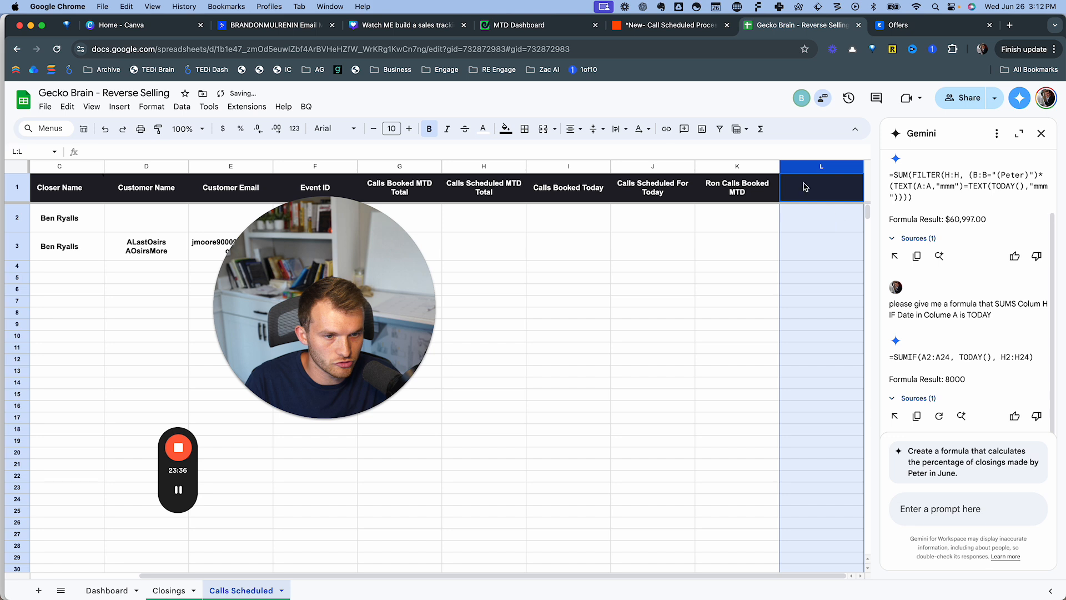
pyautogui.rightClick(806, 168)
pyautogui.click(865, 280)
pyautogui.rightClick(807, 170)
pyautogui.click(865, 281)
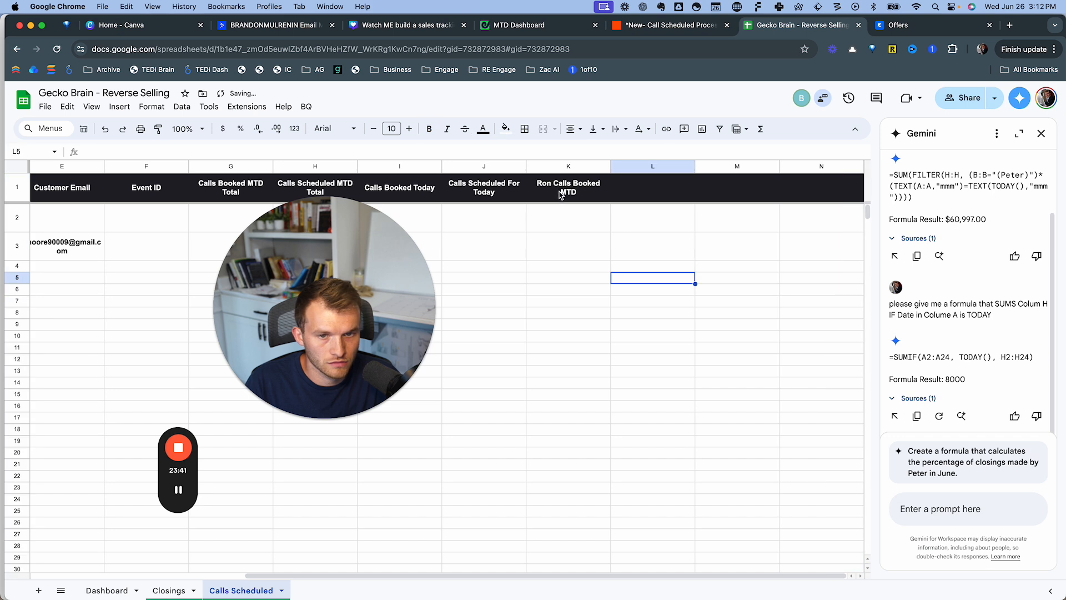
# - Copy the first closer's Calls Booked MTD header into the header cells of columns L, M and N
pyautogui.click(566, 188)
pyautogui.click(634, 188)
pyautogui.write('Ron Calls Booked MTD')
pyautogui.click(753, 195)
pyautogui.write('Ron Calls Booked MTD')
pyautogui.click(832, 196)
pyautogui.write('Ron Calls Booked MTD')
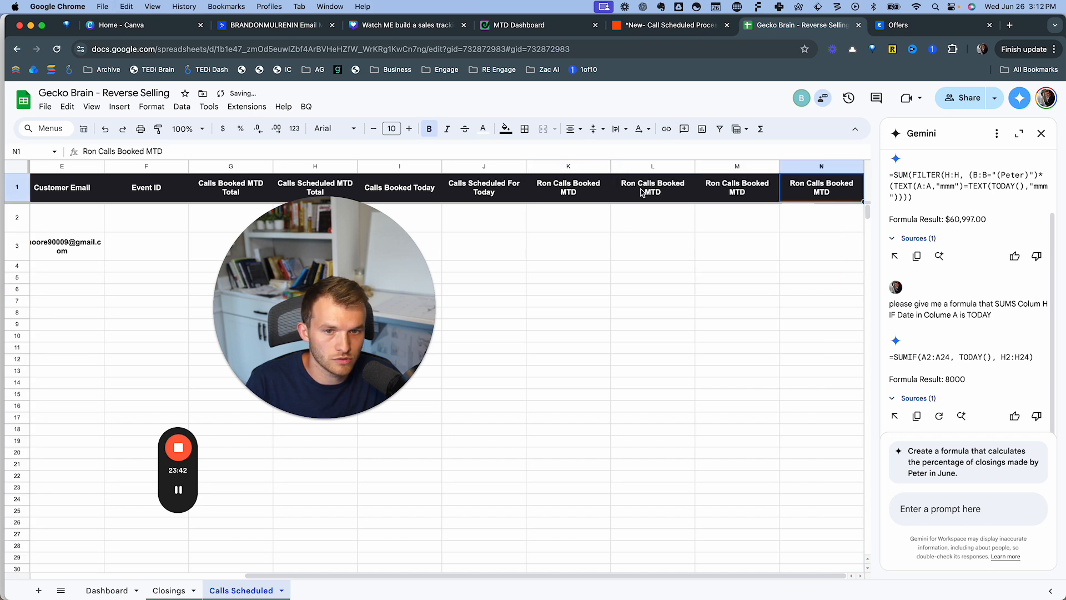
# - Replace the closer name in the L, M and N headers with the other three closers' first names, keeping "Calls Booked MTD"
pyautogui.doubleClick(635, 189)
pyautogui.write('Ben')
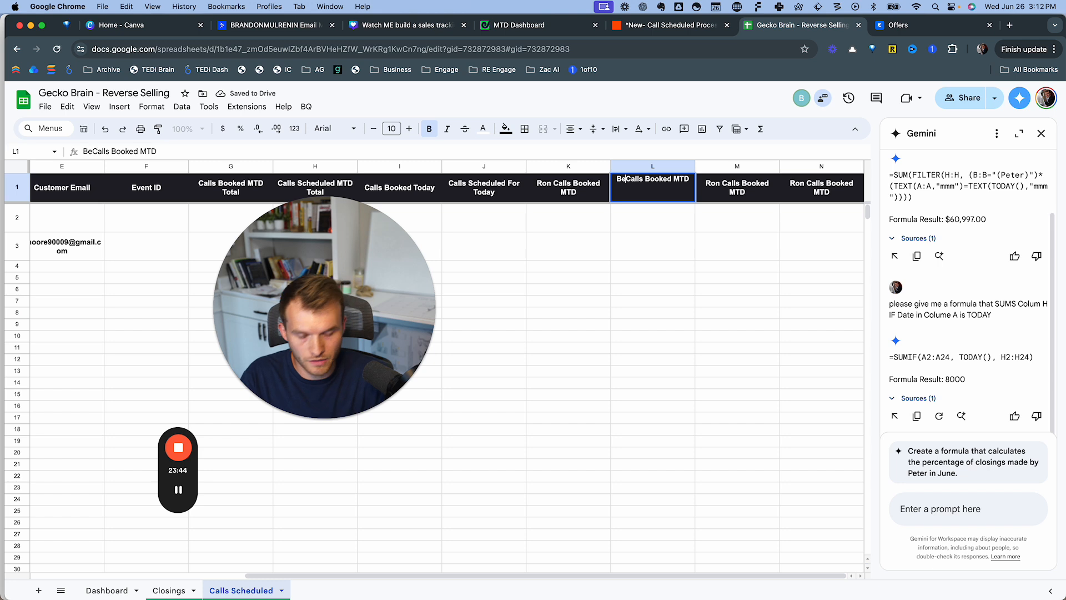
pyautogui.click(708, 271)
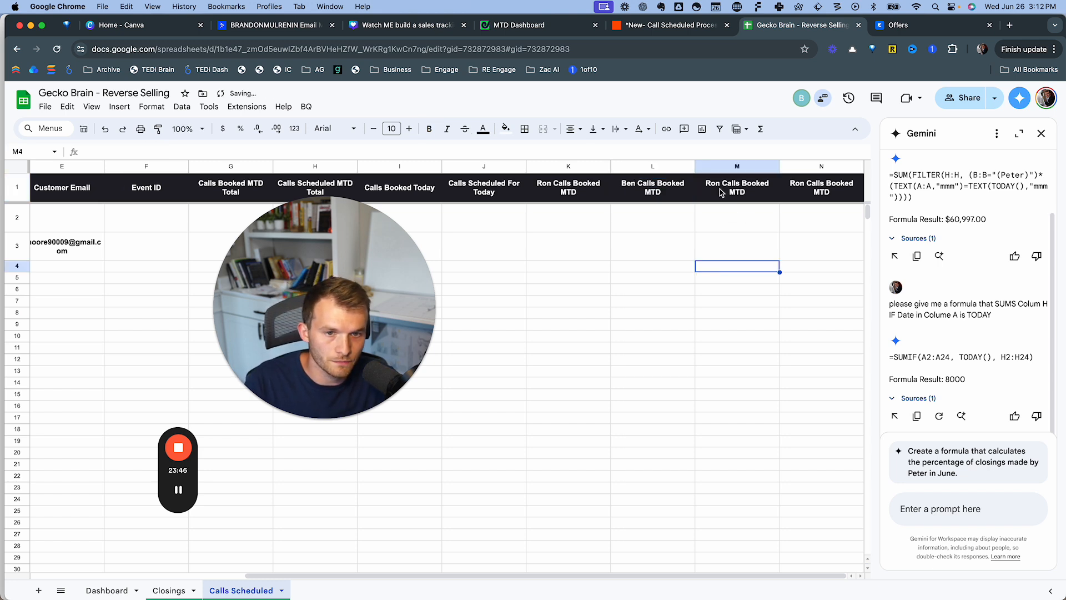
pyautogui.doubleClick(720, 184)
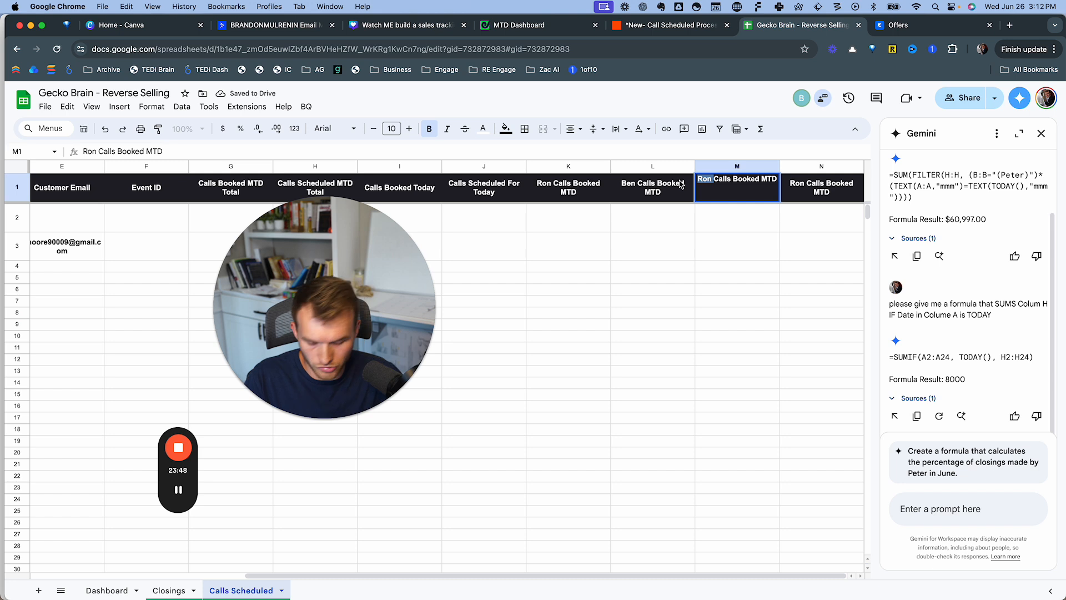
pyautogui.write('Matt')
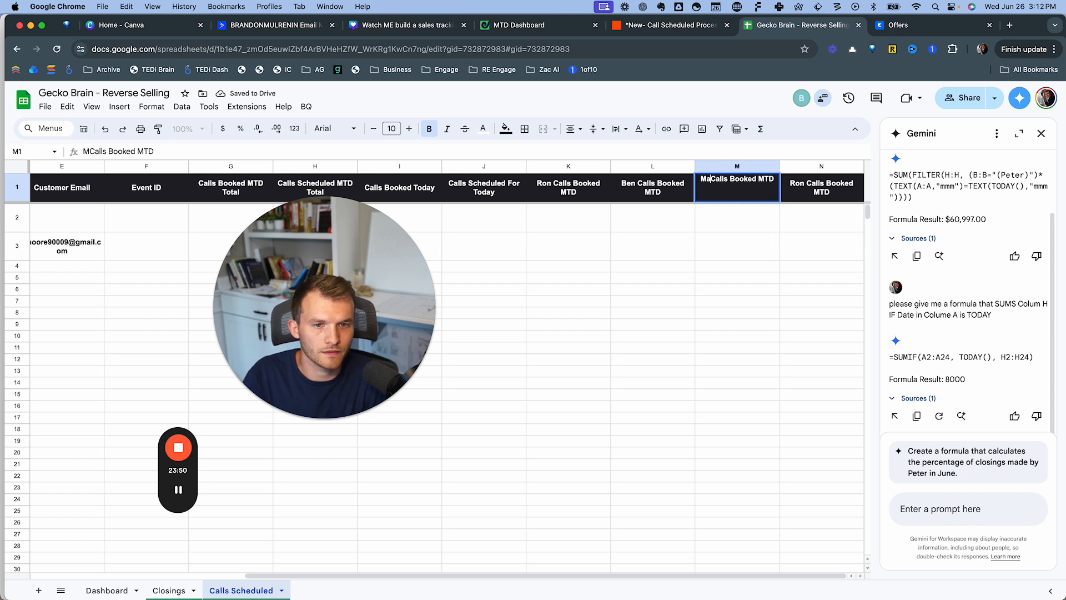
pyautogui.click(824, 194)
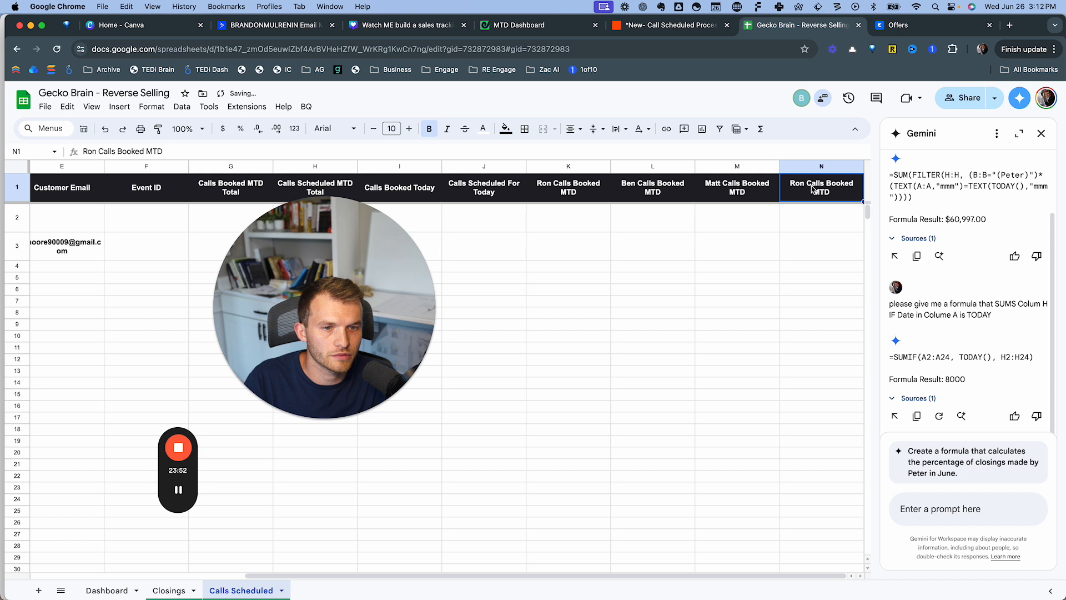
pyautogui.doubleClick(796, 180)
pyautogui.write('Peter')
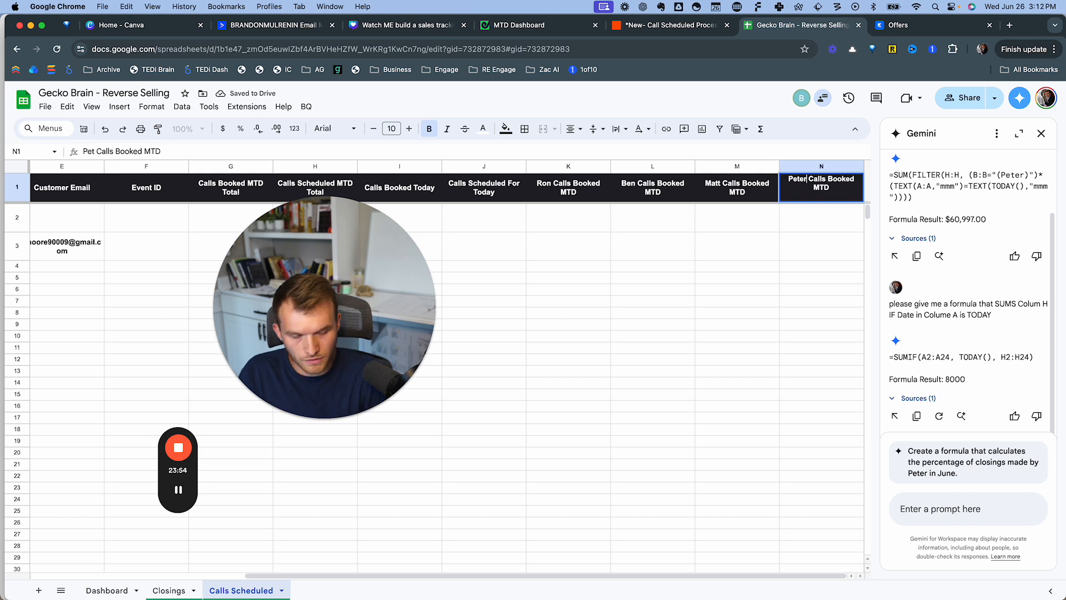
pyautogui.click(792, 298)
pyautogui.hscroll(-1, 513, 288)
pyautogui.hscroll(-5, 513, 288)
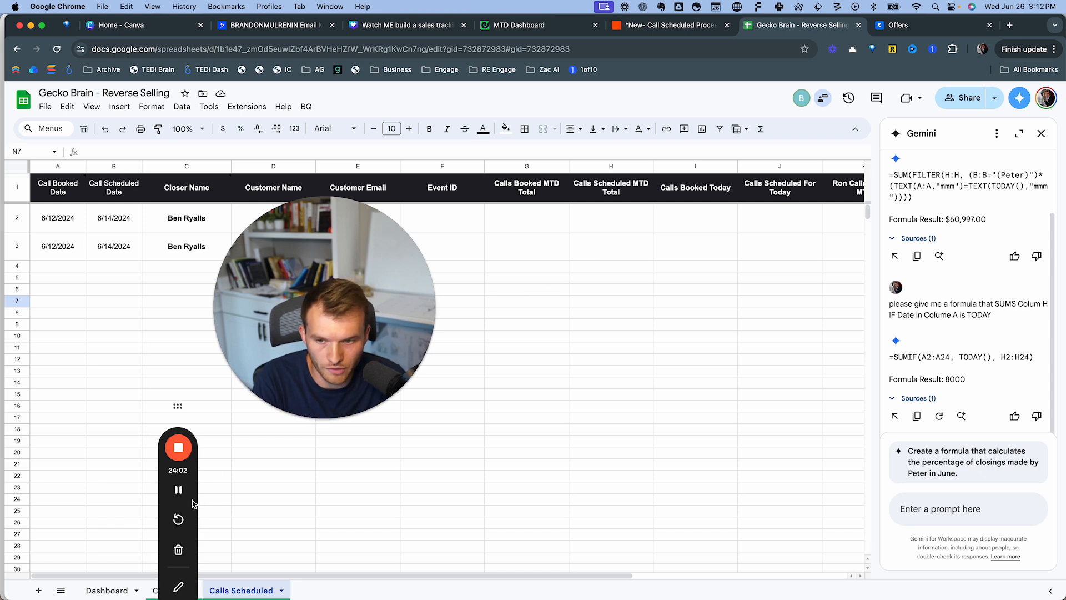
pyautogui.click(178, 489)
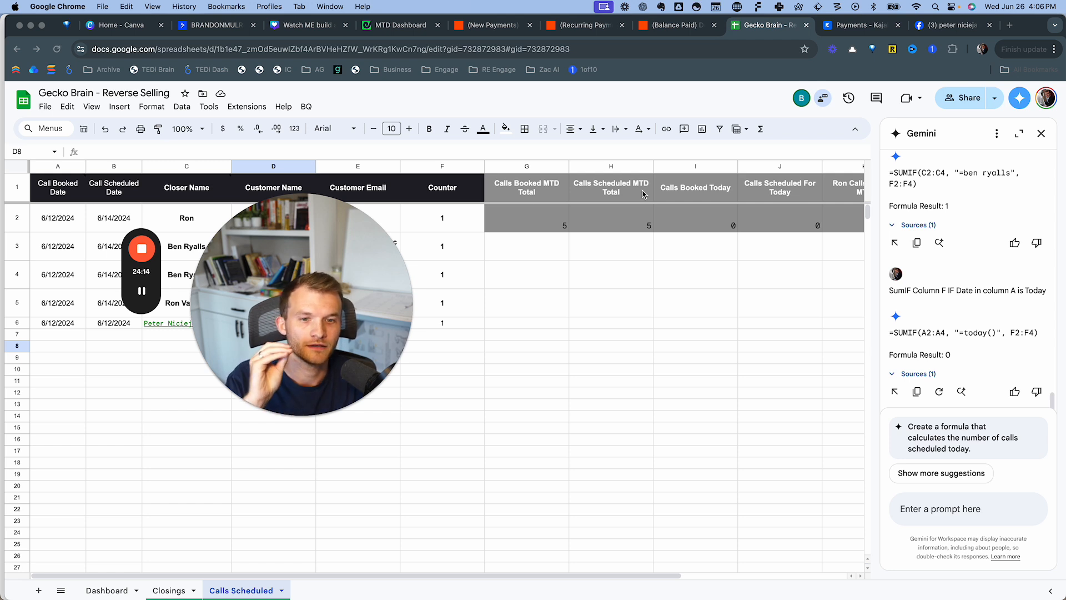
# - Review the row 2 formulas under Calls Booked MTD Total, Calls Scheduled MTD Total and Calls Booked Today
pyautogui.hscroll(2, 720, 226)
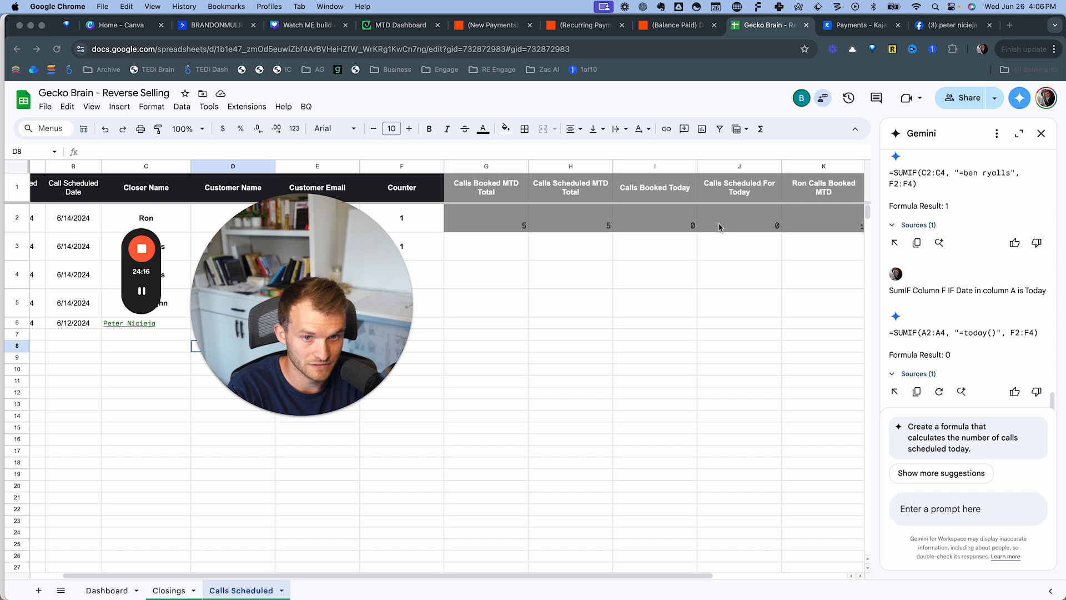
pyautogui.hscroll(5, 280, 296)
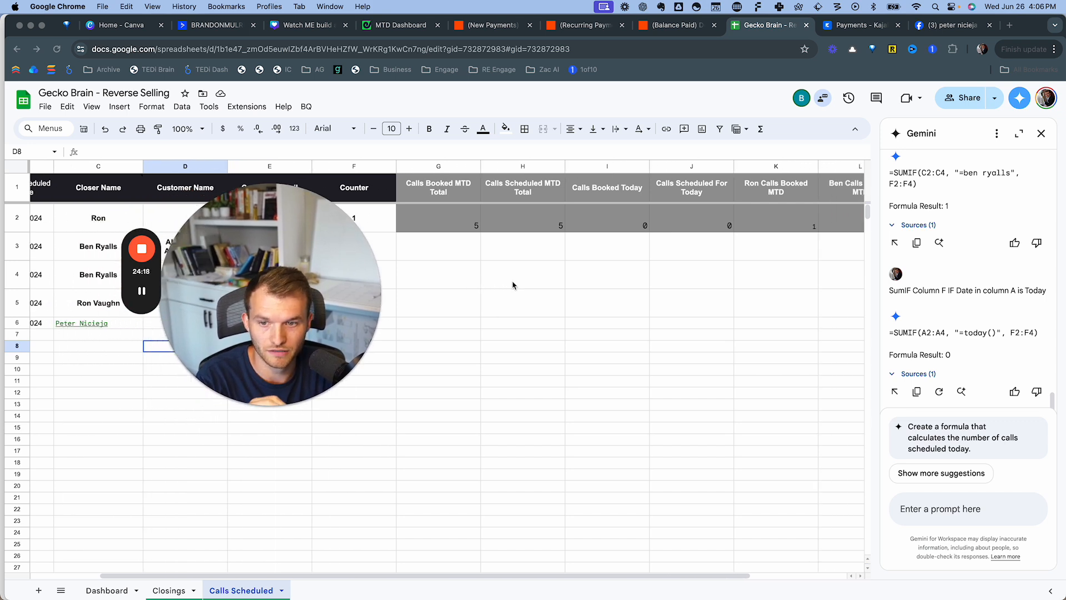
pyautogui.hscroll(3, 311, 296)
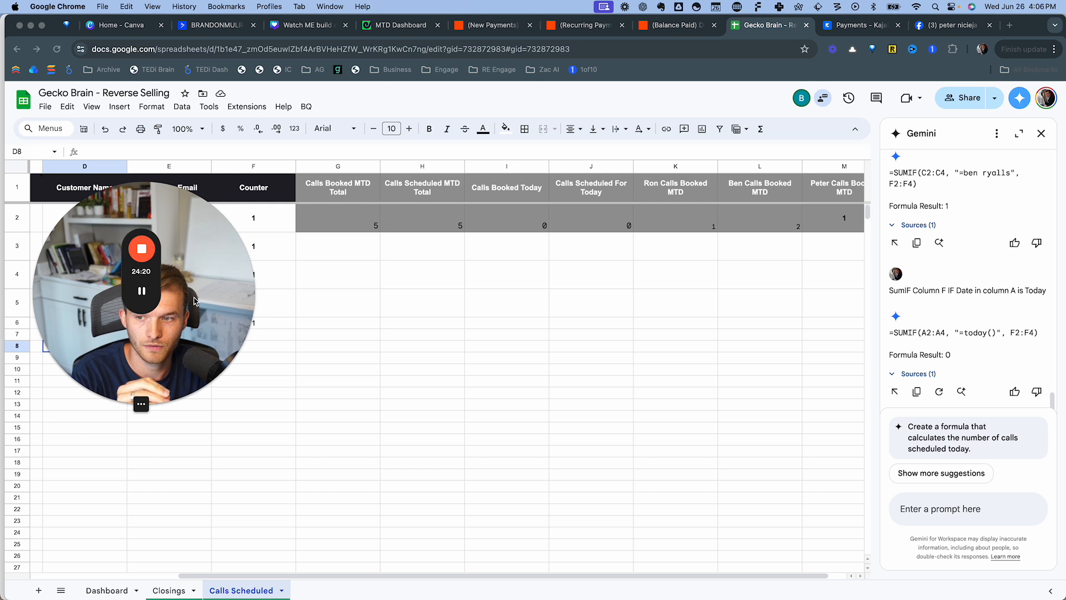
pyautogui.hscroll(1, 396, 299)
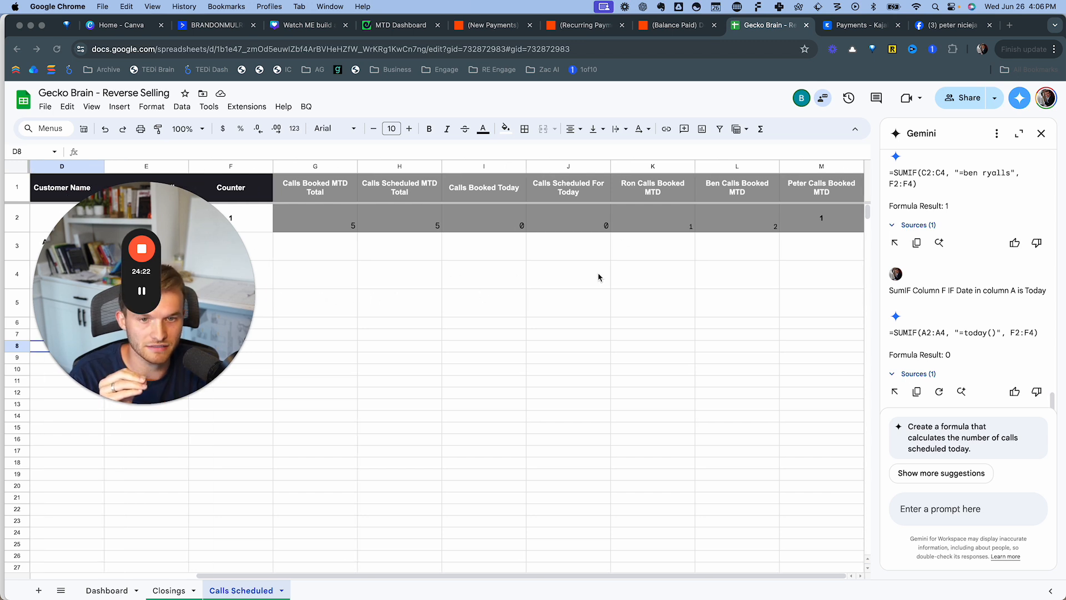
pyautogui.click(340, 225)
pyautogui.click(333, 230)
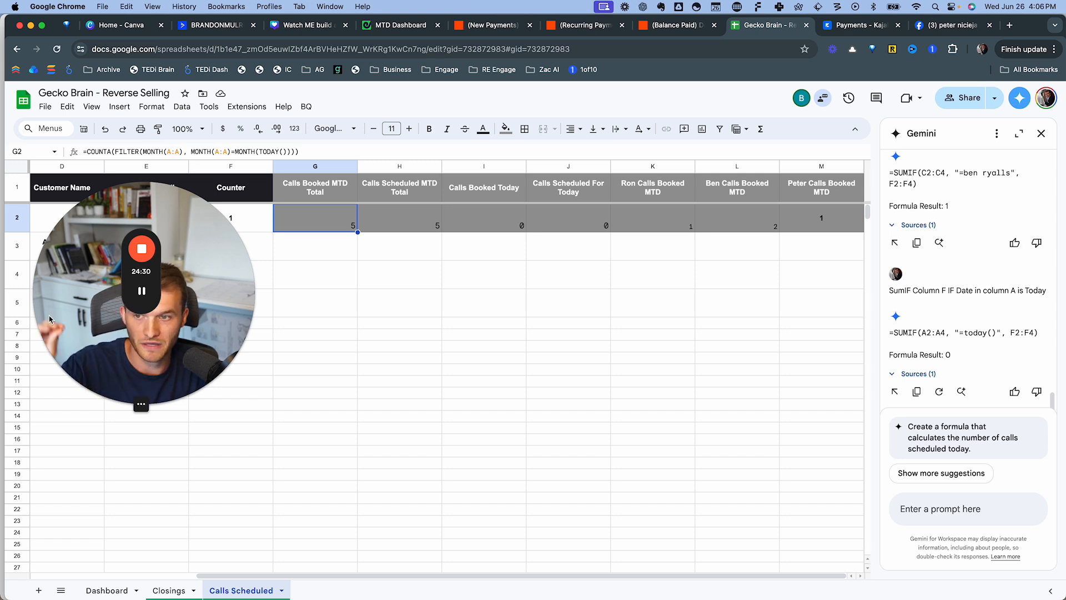
pyautogui.click(422, 229)
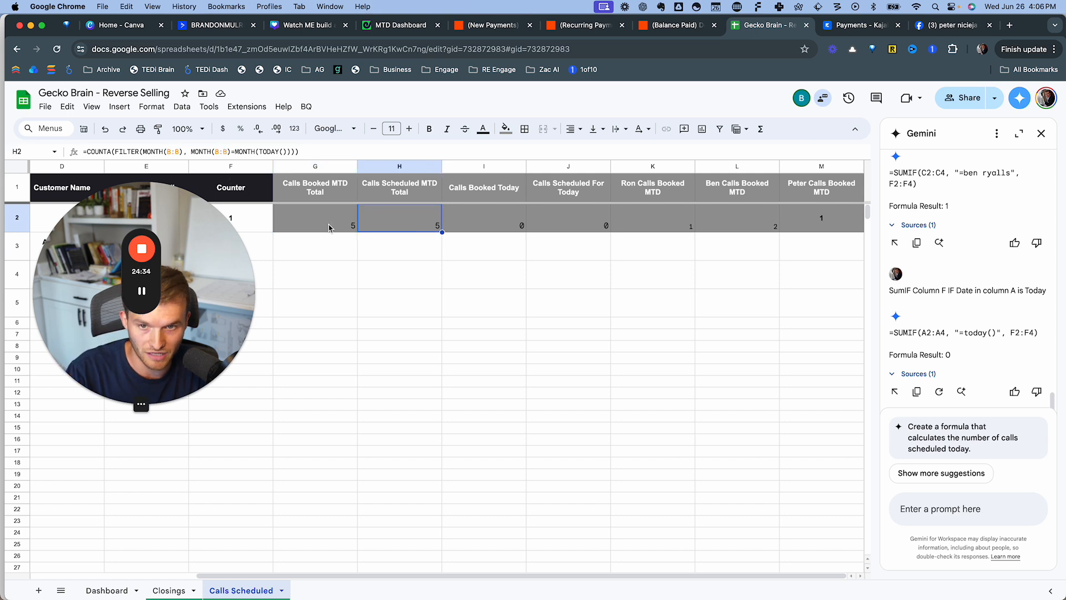
pyautogui.click(474, 225)
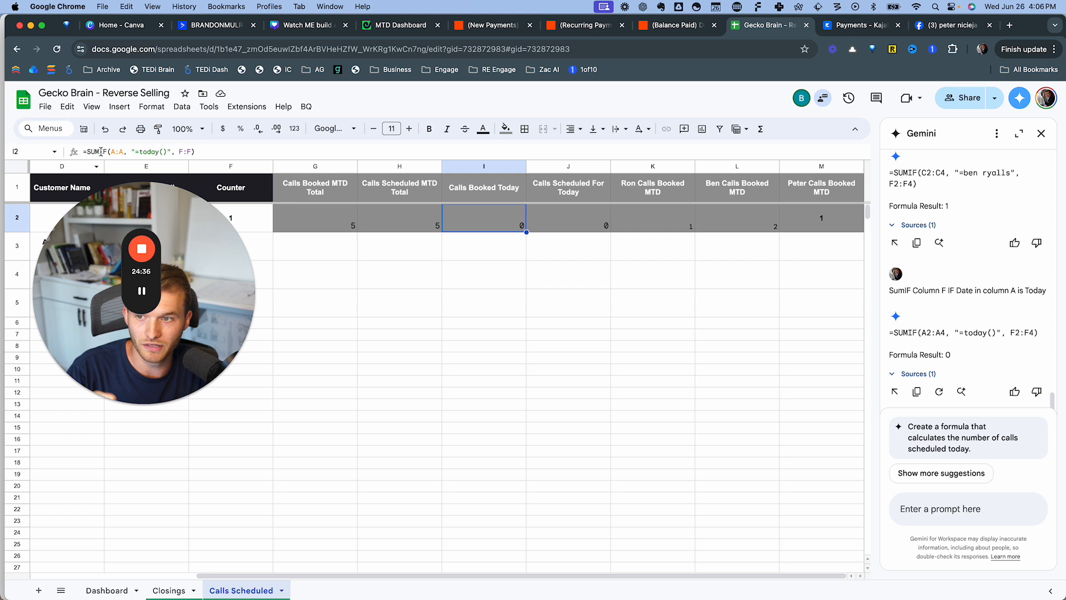
# - Check the Counter column entries in rows 3 to 5 that the Calls Booked Today formula sums
pyautogui.hscroll(-2, 271, 254)
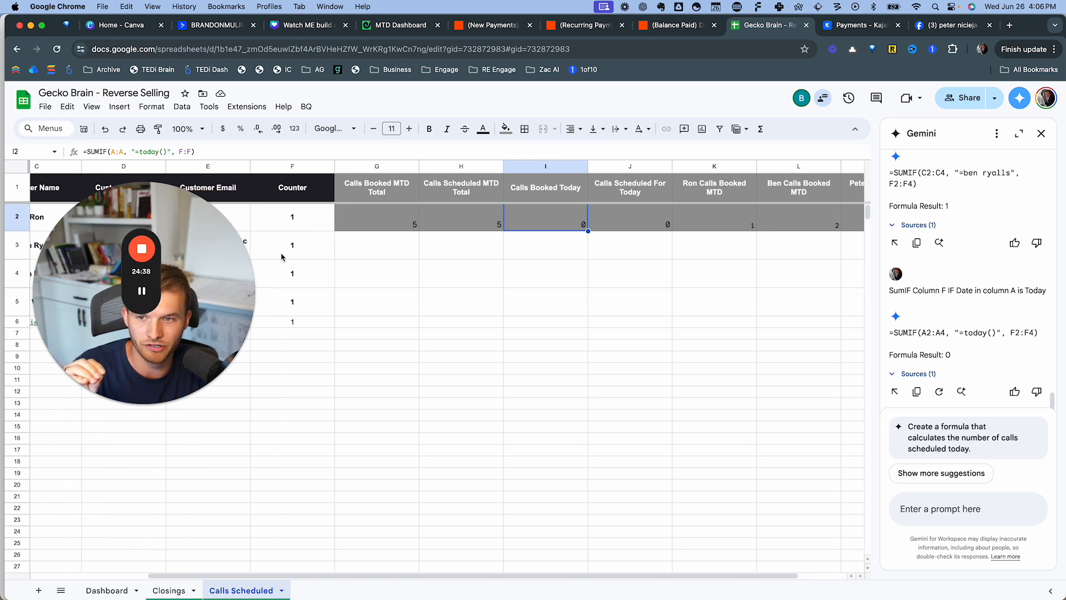
pyautogui.click(295, 237)
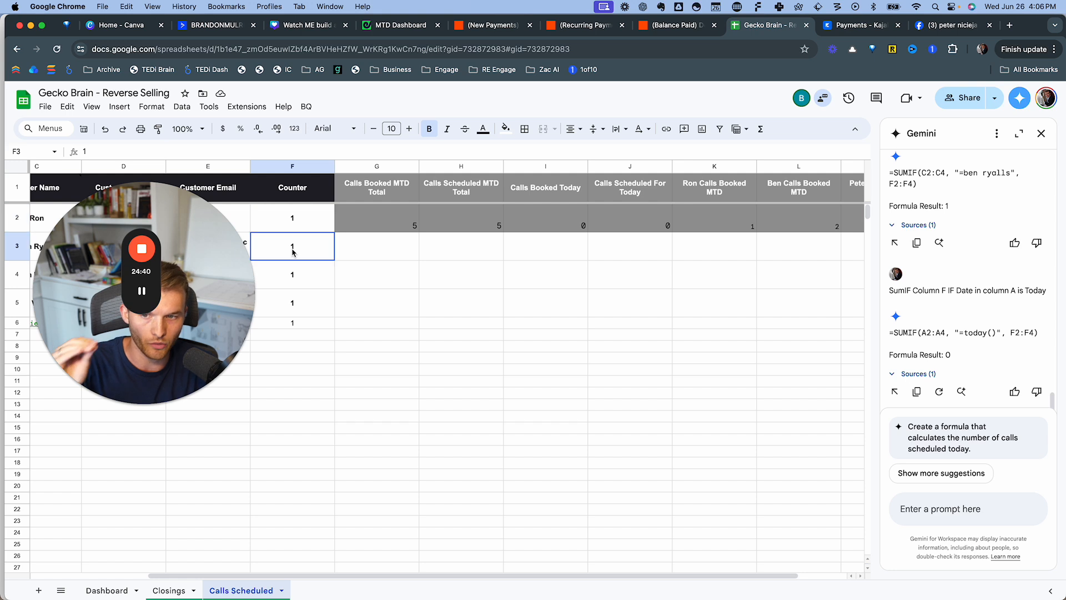
pyautogui.press('Down')
pyautogui.press('Down')
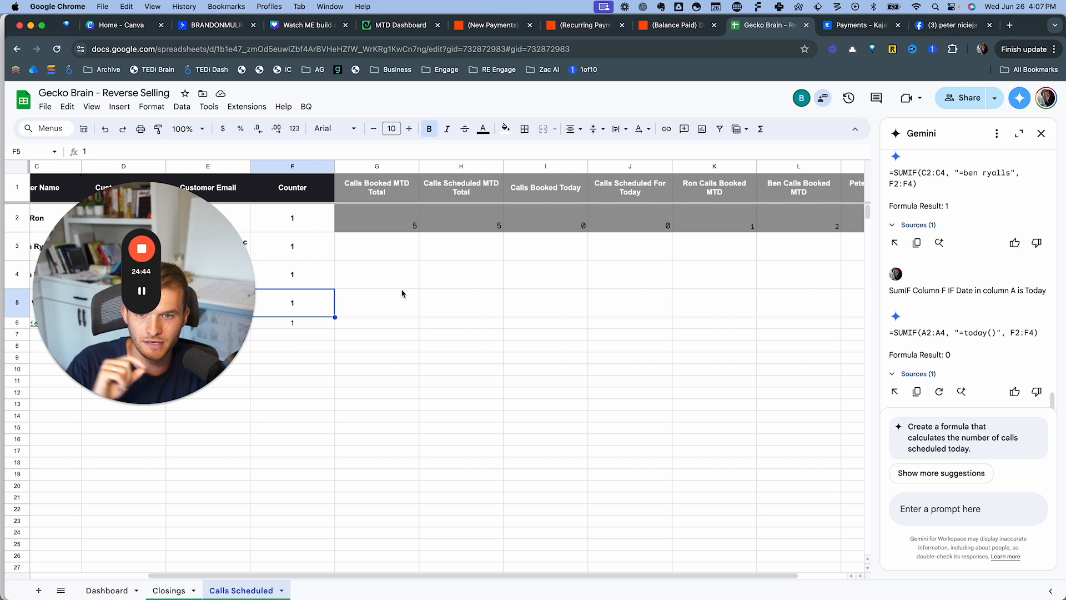
# - Examine the formulas for Calls Booked Today, Calls Scheduled For Today and the first closer's Calls Booked MTD
pyautogui.hscroll(2, 548, 234)
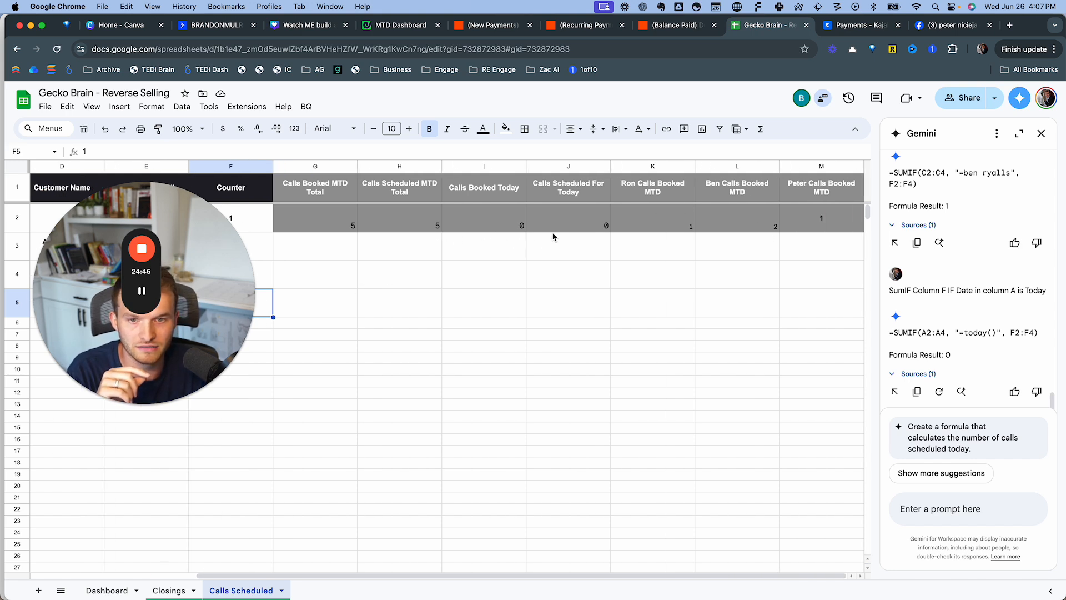
pyautogui.click(493, 216)
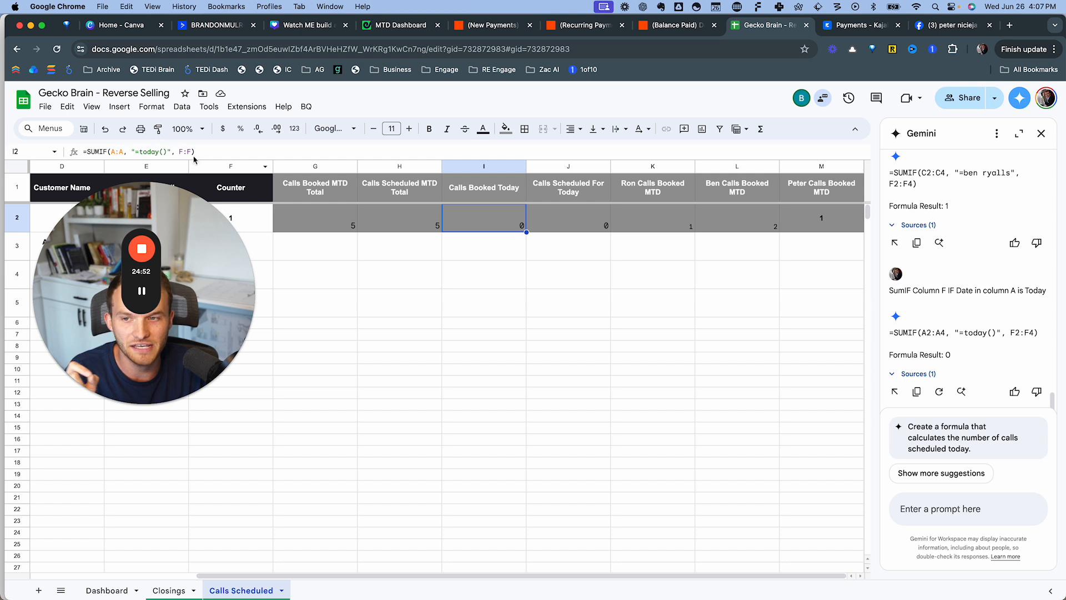
pyautogui.click(572, 222)
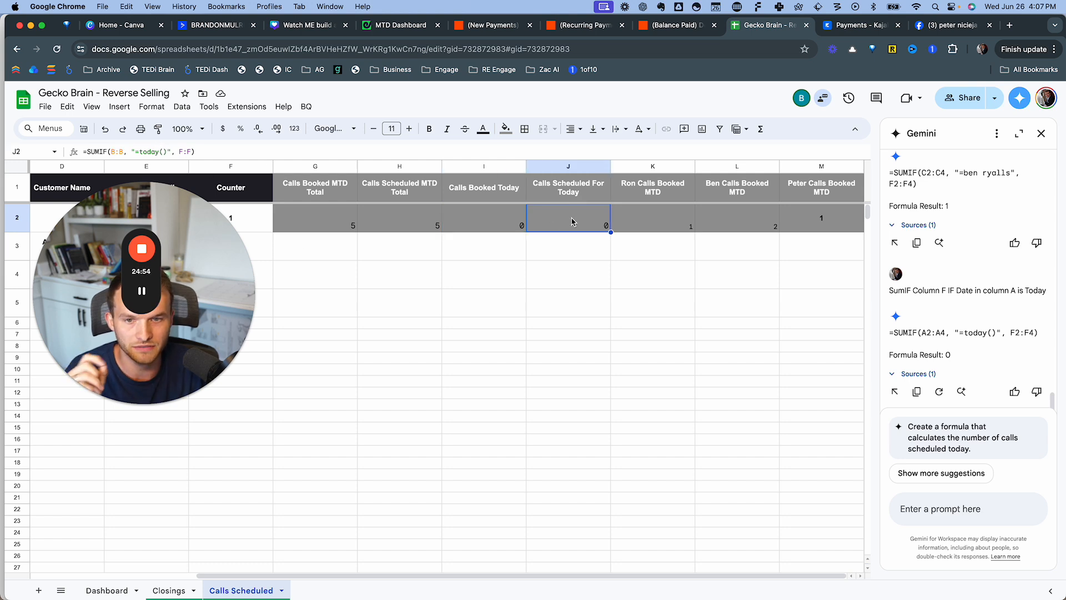
pyautogui.click(672, 225)
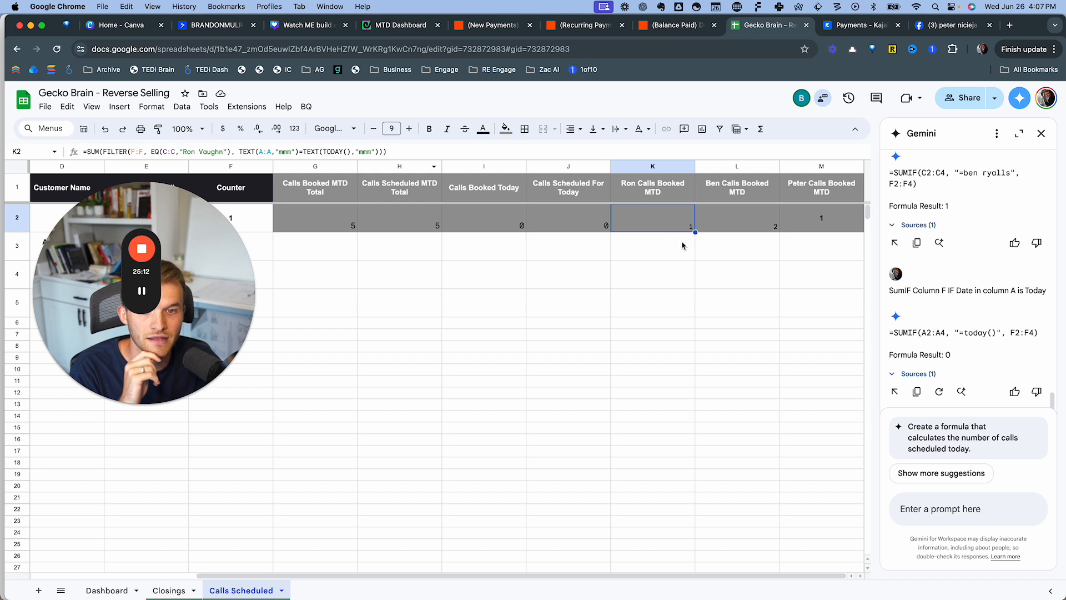
# - Go through the Counter values in rows 2 to 5 that feed the per-closer Calls Booked MTD formulas
pyautogui.hscroll(-2, 264, 250)
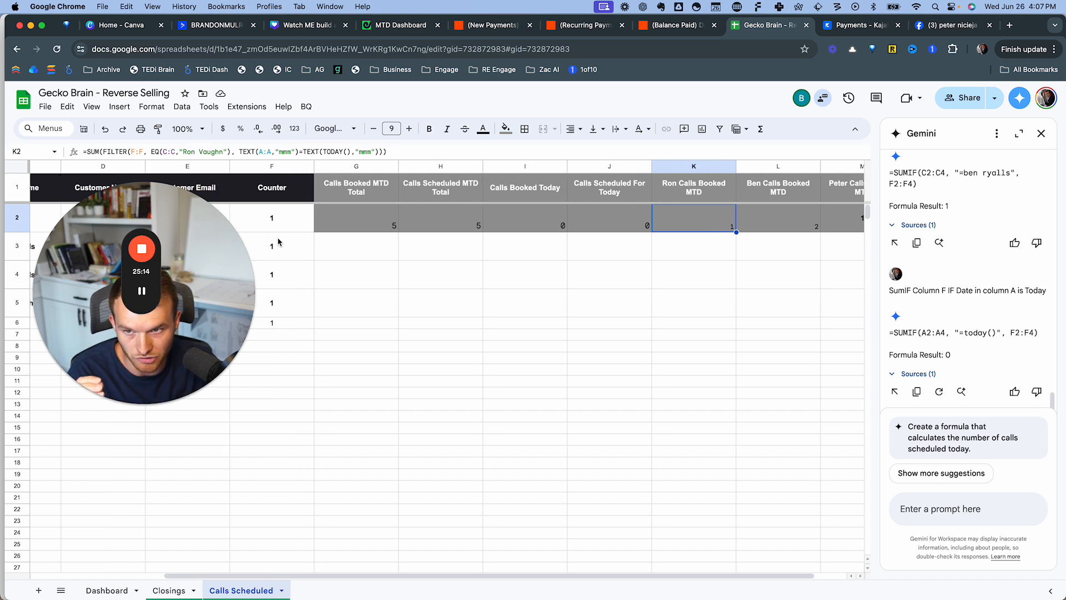
pyautogui.click(290, 226)
pyautogui.click(285, 249)
pyautogui.click(283, 275)
pyautogui.click(281, 301)
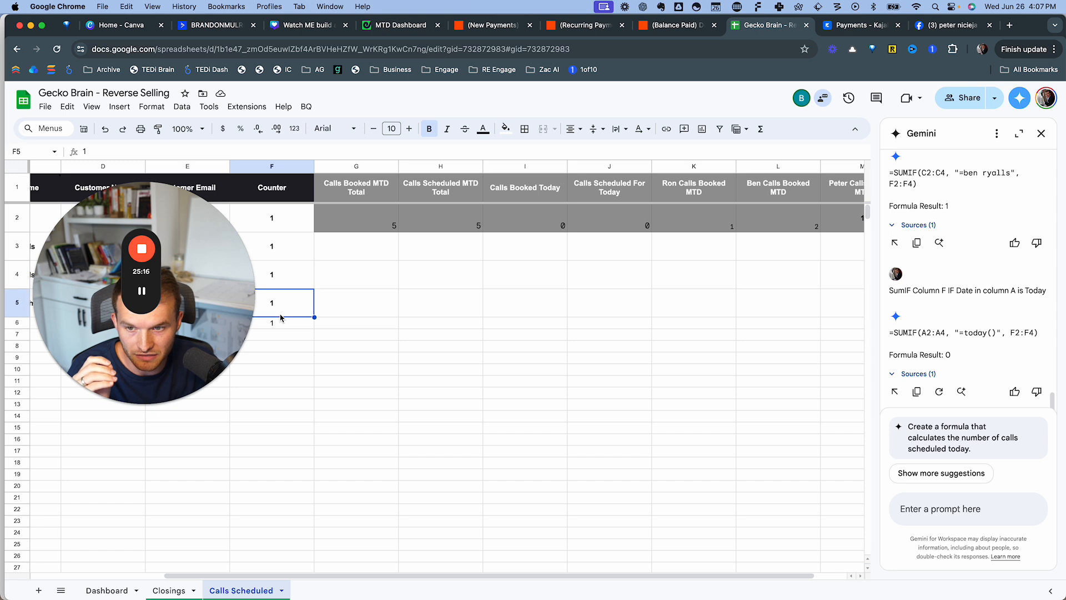
pyautogui.hscroll(-1, 276, 293)
pyautogui.click(293, 229)
pyautogui.click(295, 256)
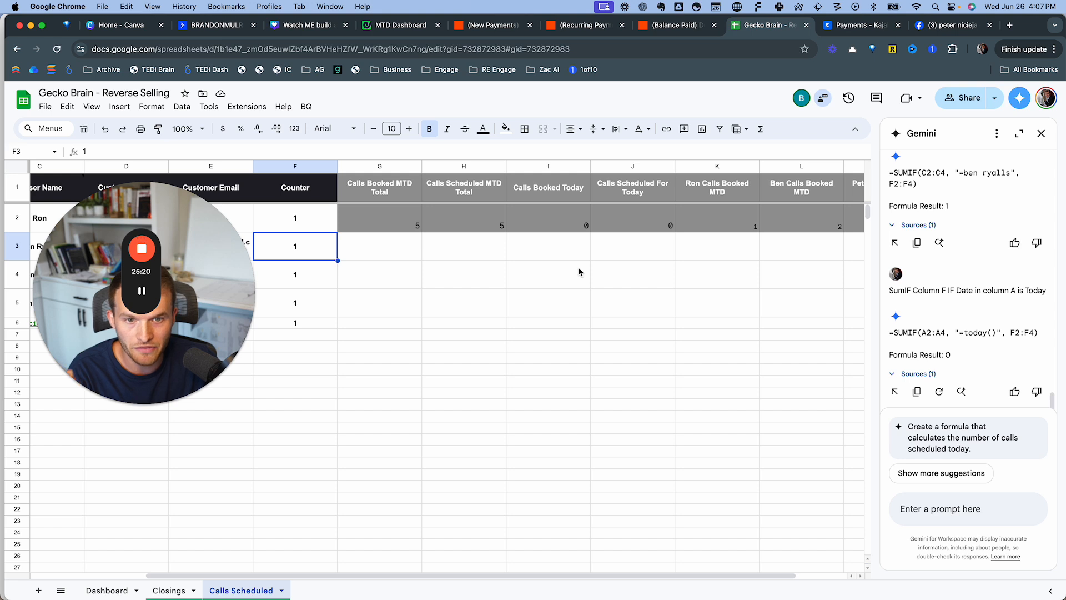
pyautogui.click(141, 291)
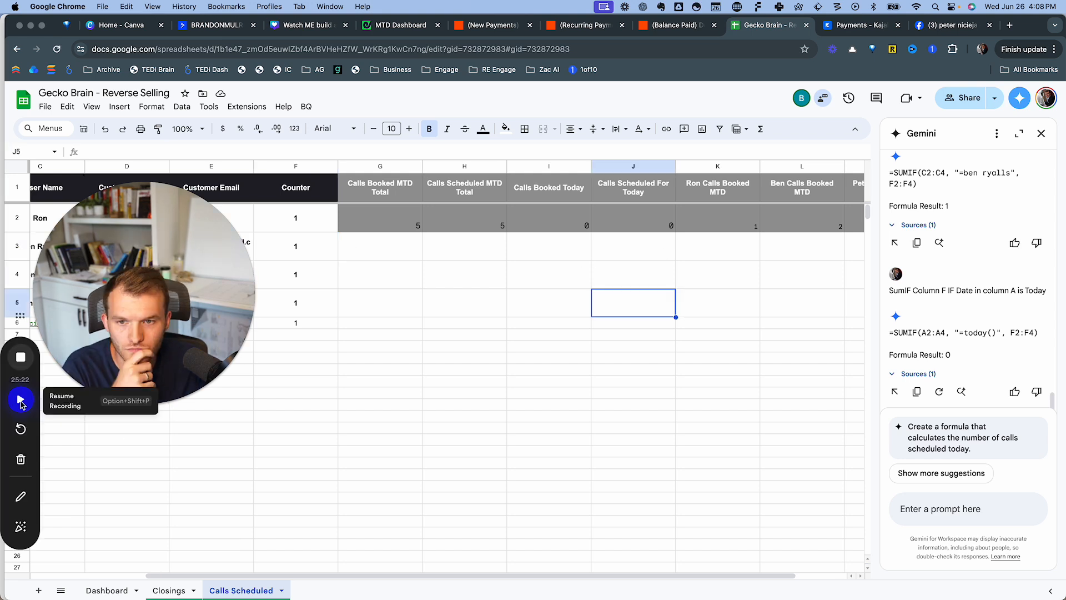
pyautogui.click(21, 399)
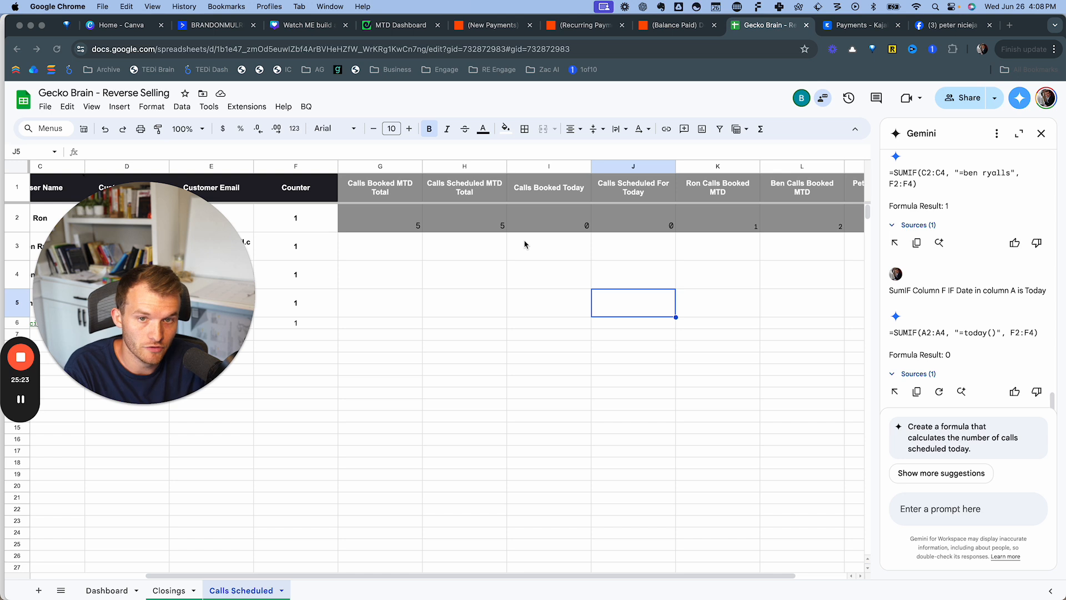
# - Switch to the Geckoboard MTD Dashboard and delete the three per-closer Calls MTD widgets
pyautogui.click(392, 27)
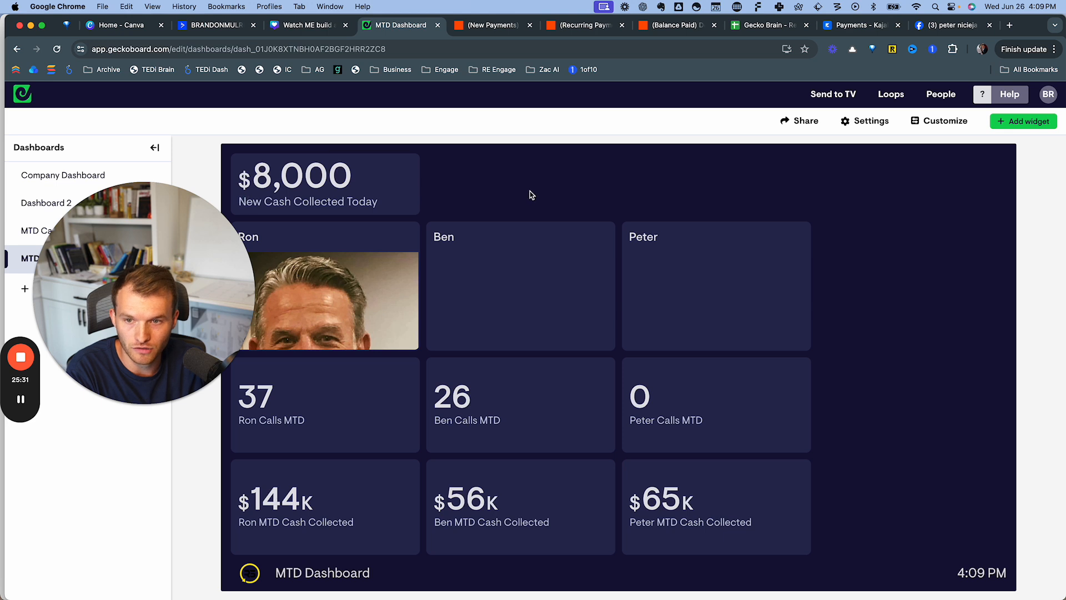
pyautogui.moveTo(367, 391)
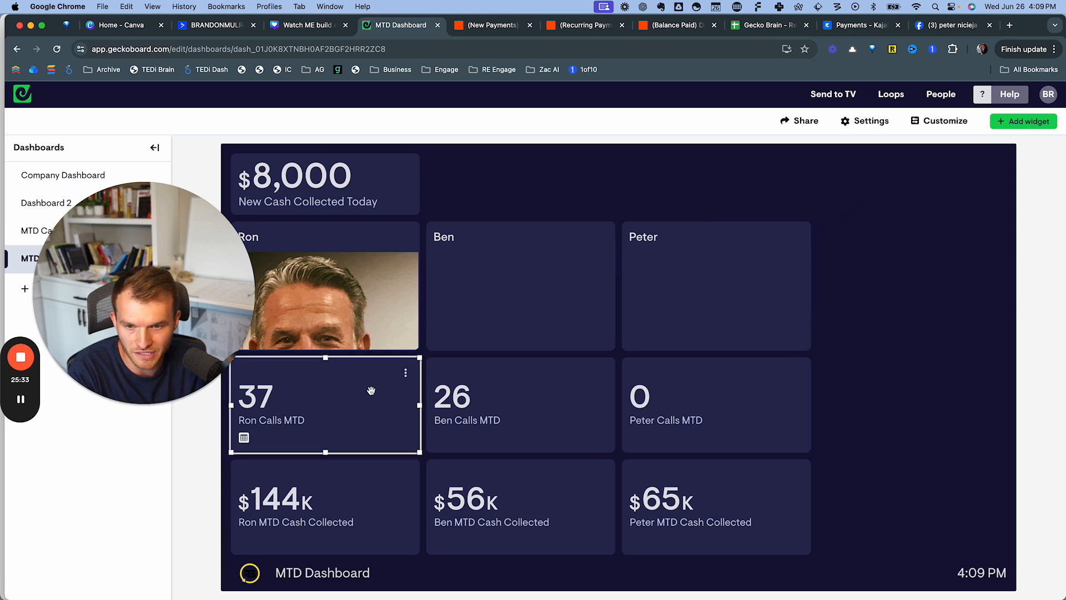
pyautogui.click(406, 375)
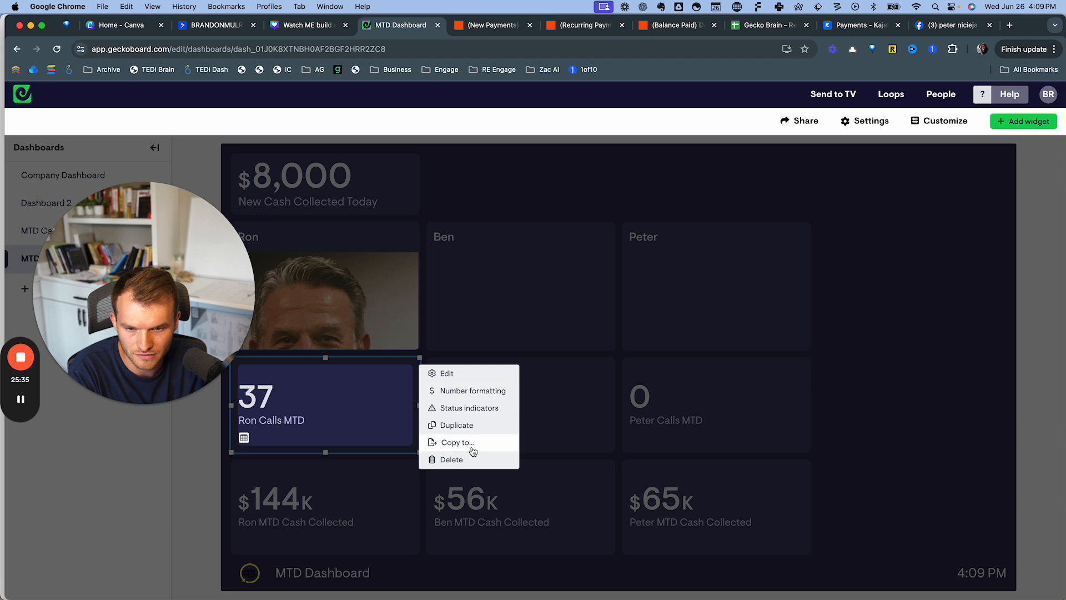
pyautogui.click(452, 460)
pyautogui.click(651, 374)
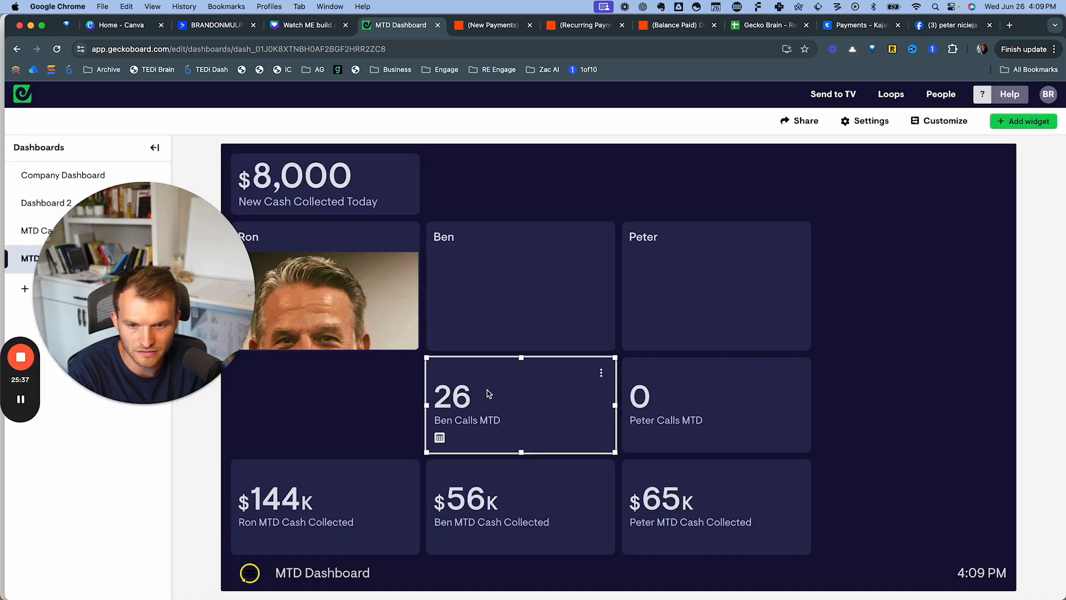
pyautogui.click(602, 376)
pyautogui.click(645, 460)
pyautogui.click(652, 374)
pyautogui.click(797, 373)
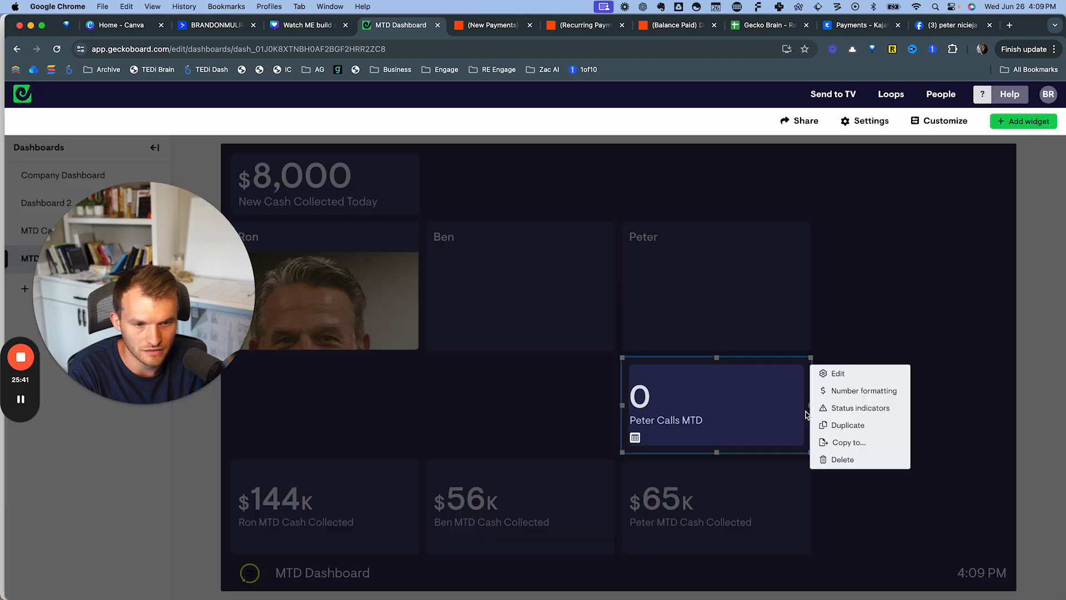
pyautogui.click(840, 459)
pyautogui.click(651, 375)
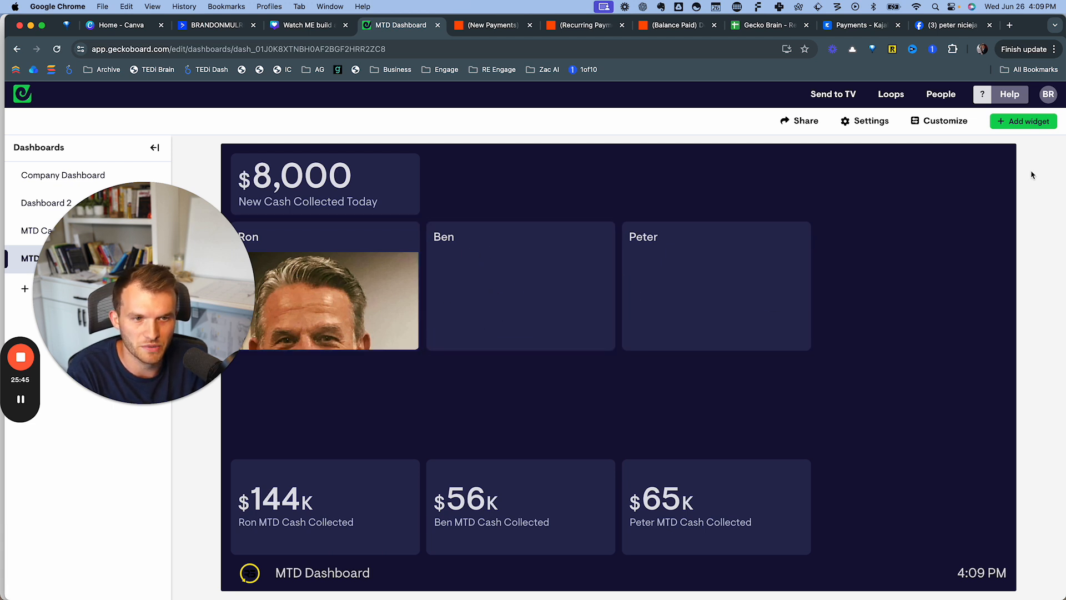
# - Start a new Google Sheets widget from the Gecko Brain - Reverse Selling spreadsheet and open its Calls Scheduled worksheet
pyautogui.click(1043, 121)
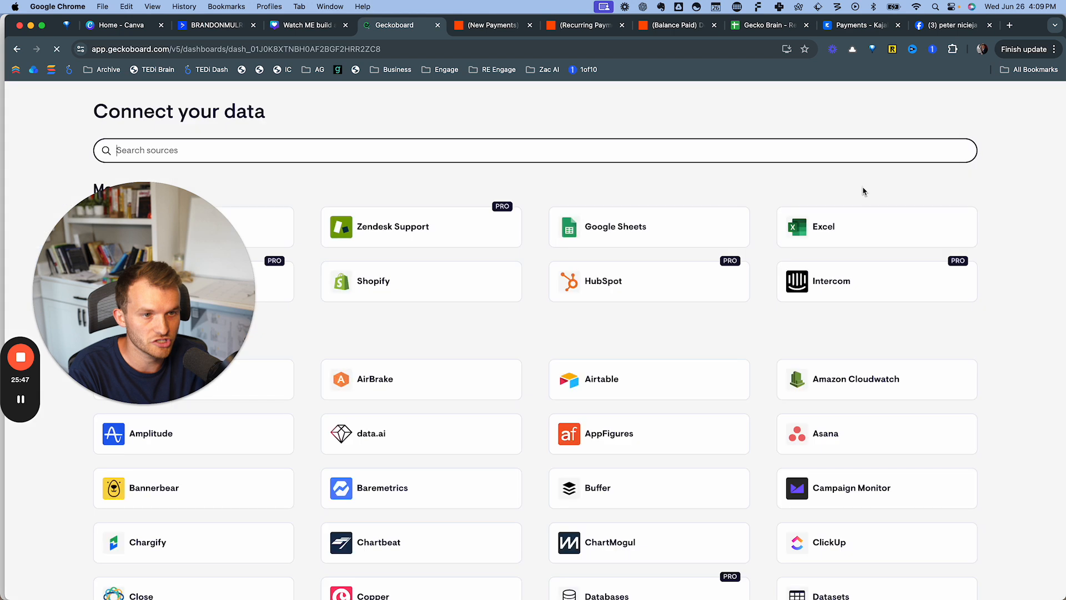
pyautogui.click(619, 374)
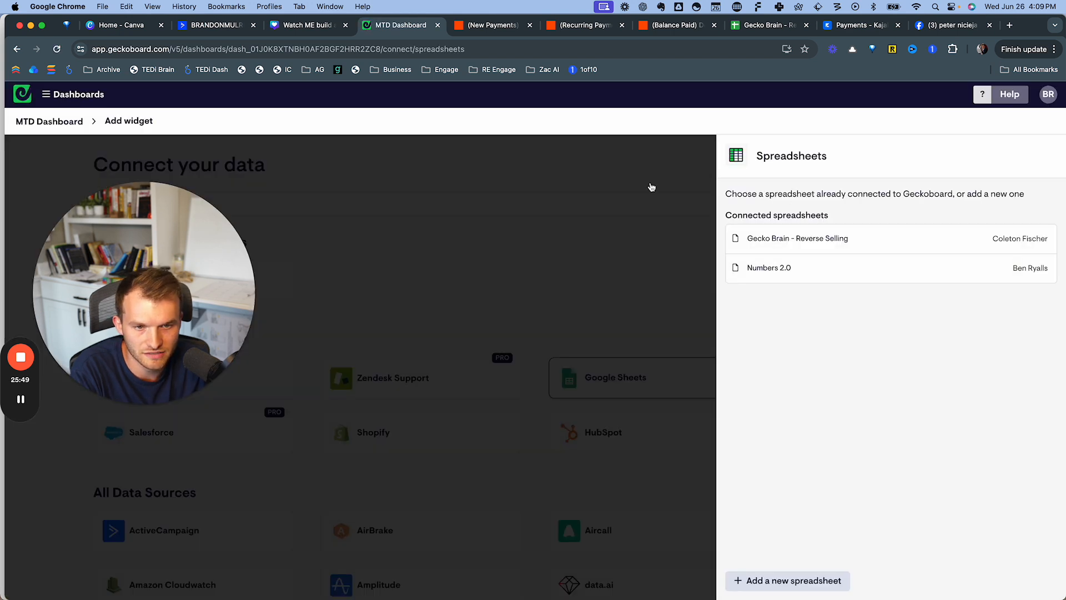
pyautogui.click(813, 239)
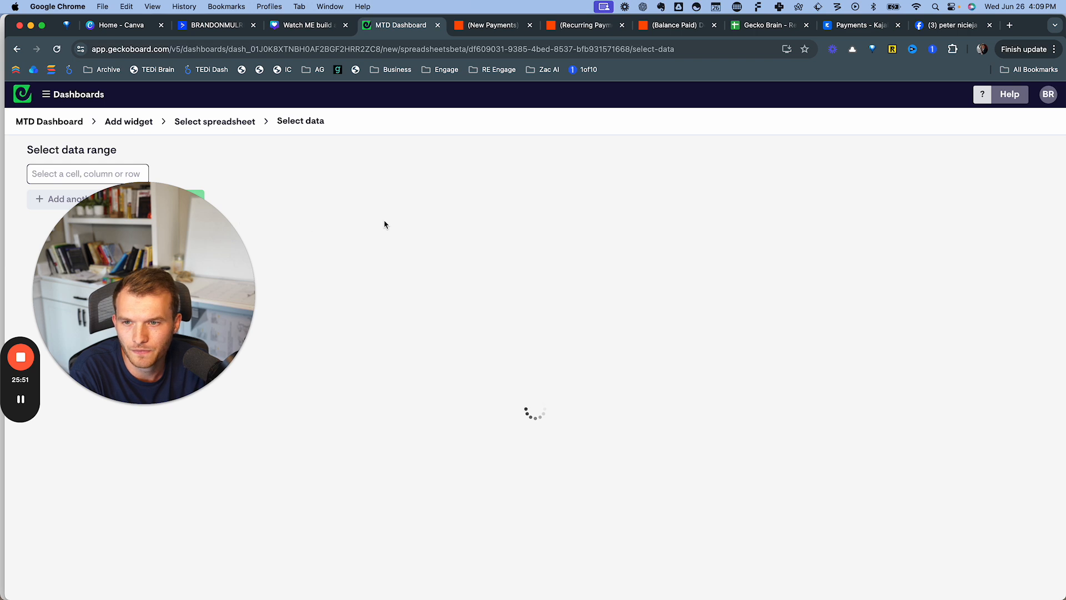
pyautogui.moveTo(144, 285); pyautogui.dragTo(447, 398)
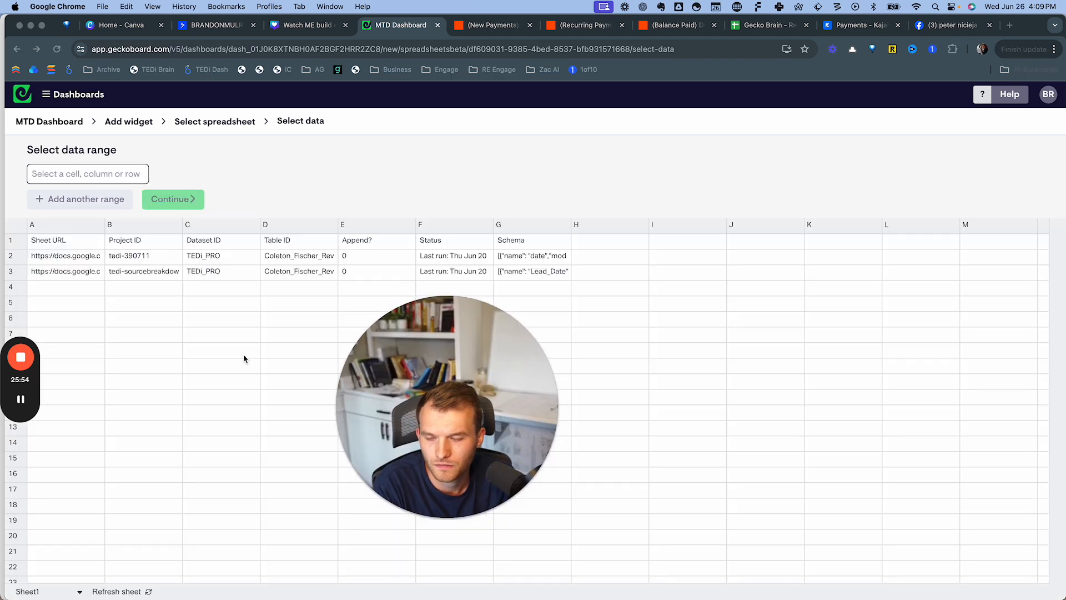
pyautogui.click(81, 594)
pyautogui.click(81, 594)
pyautogui.click(456, 418)
pyautogui.moveTo(456, 419); pyautogui.dragTo(346, 361)
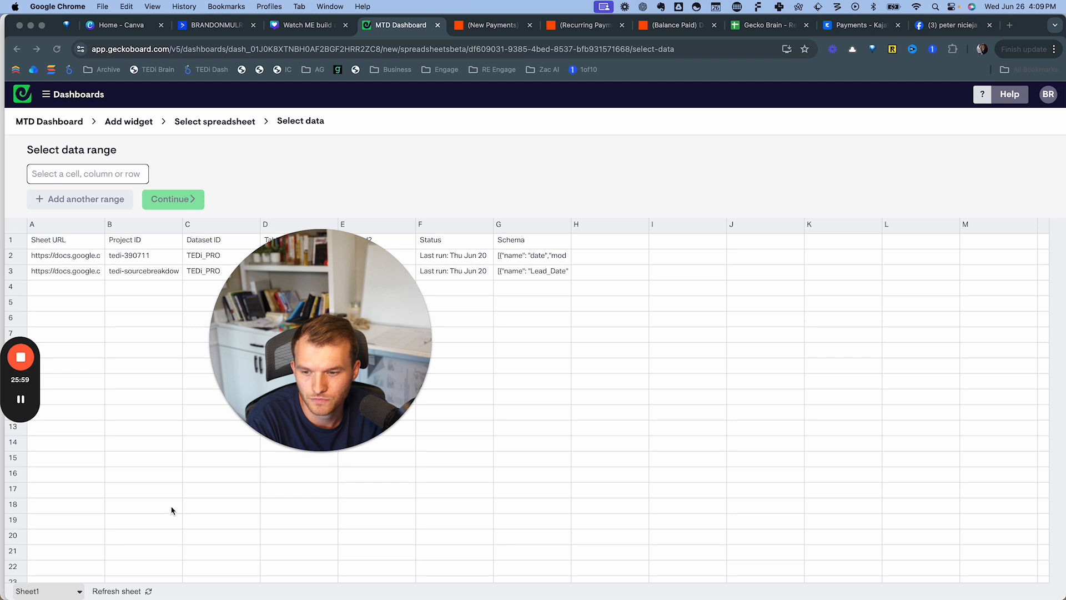
pyautogui.click(80, 594)
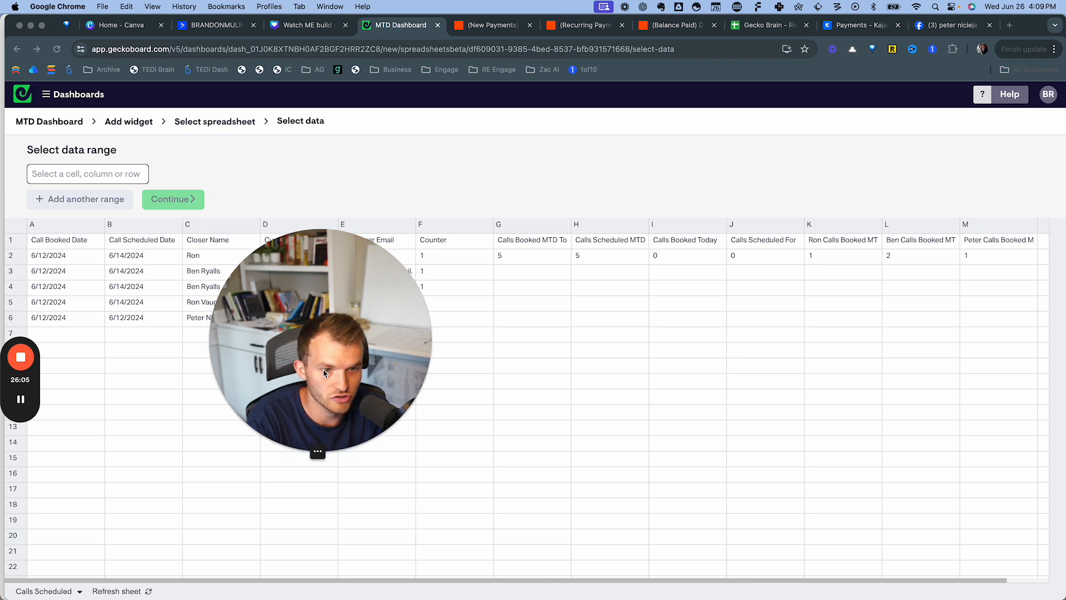
pyautogui.moveTo(344, 366); pyautogui.dragTo(284, 364)
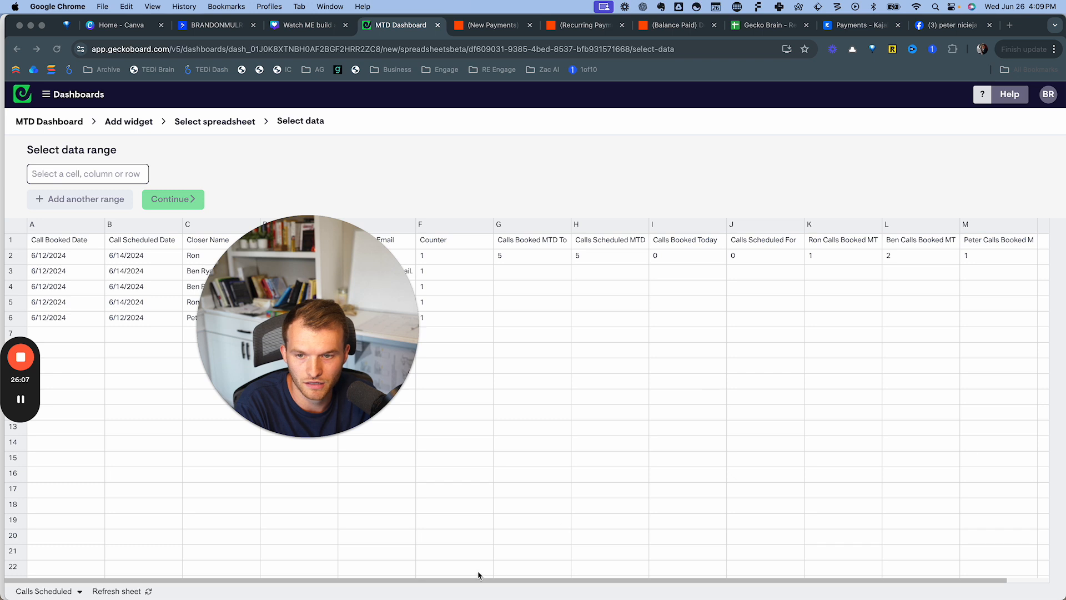
# - Use only cell K2, the first closer's Calls Booked MTD value, as the widget's data, kept as a single cell
pyautogui.click(828, 262)
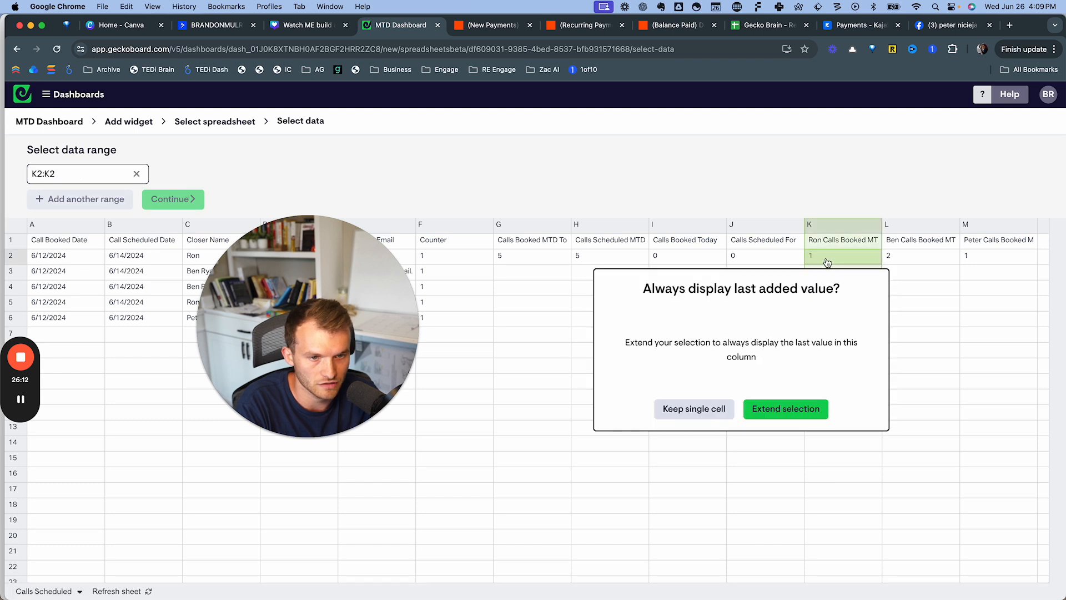
pyautogui.click(701, 410)
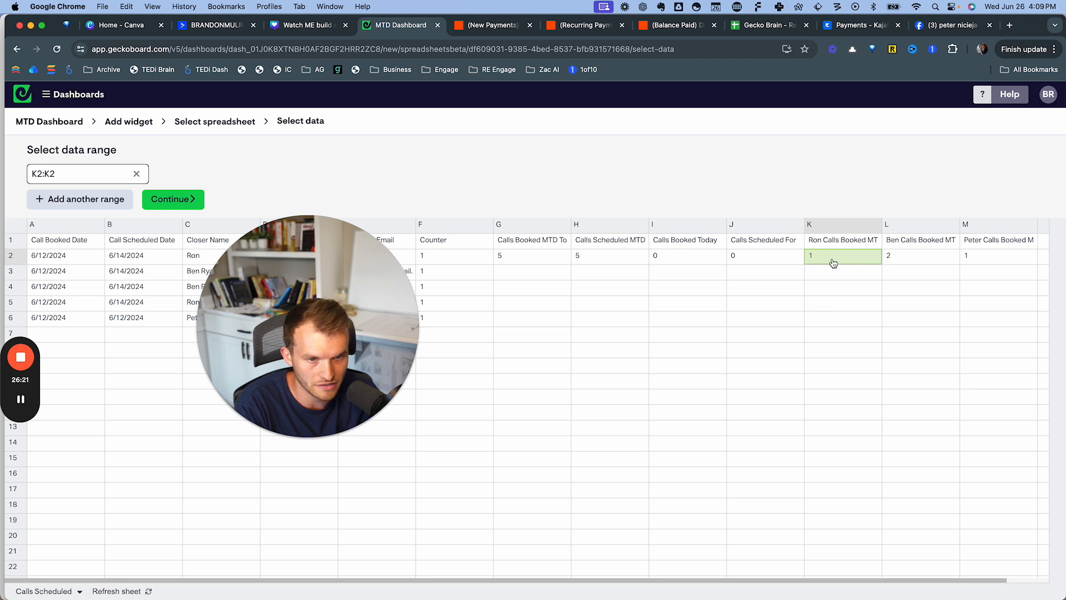
pyautogui.click(173, 199)
# - Title the widget with the first closer's name followed by "Calls Booked MTD"
pyautogui.click(327, 161)
pyautogui.write('Ron Calls Sch')
pyautogui.press('super+a')
pyautogui.write('Ron Calls MTD')
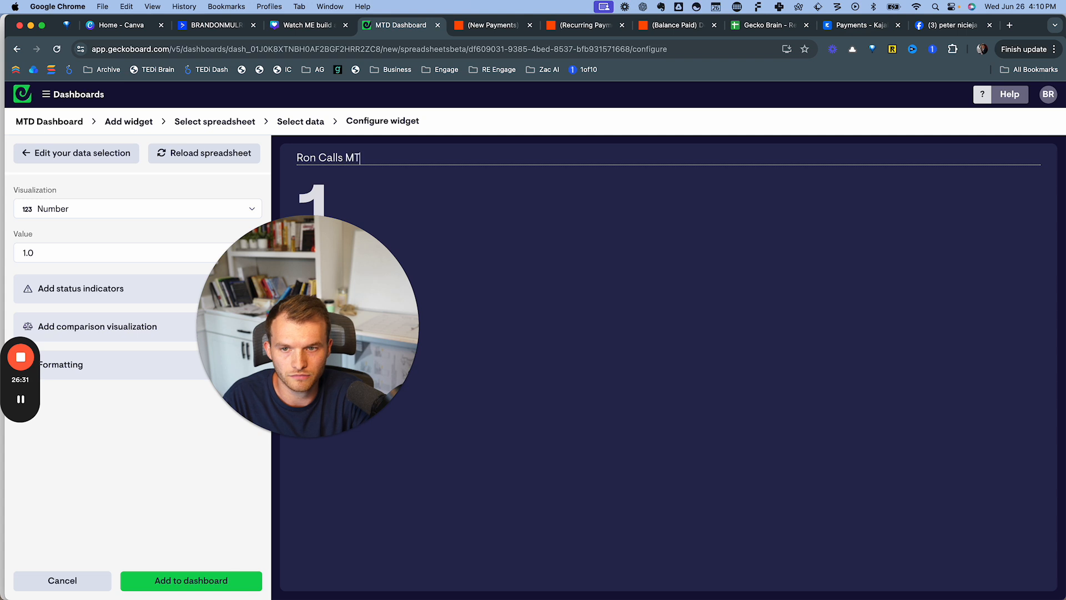
pyautogui.click(346, 158)
pyautogui.write('Boo')
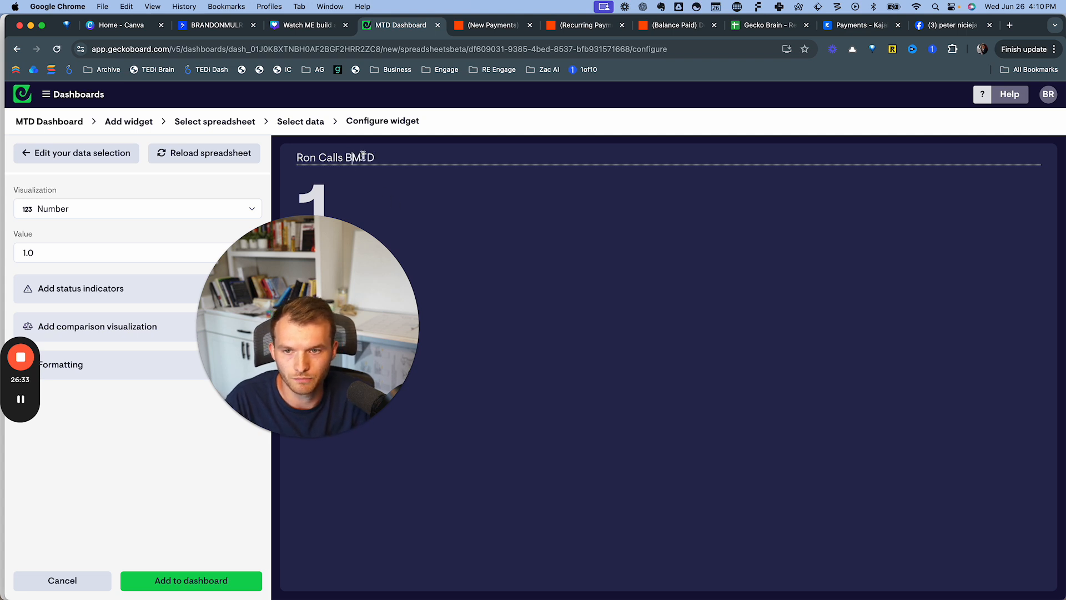
pyautogui.write('ked')
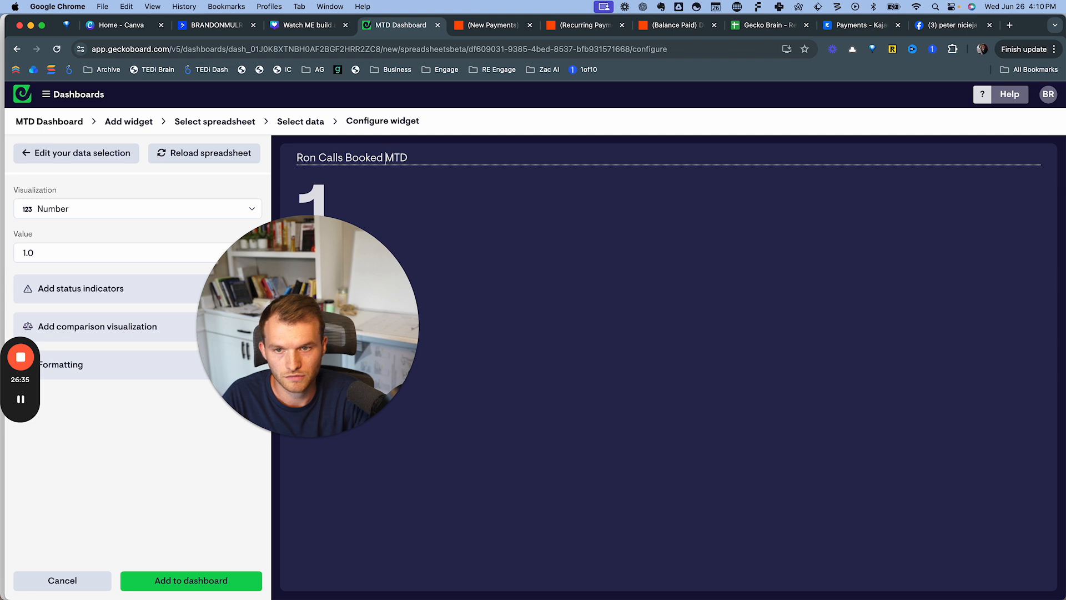
pyautogui.click(491, 241)
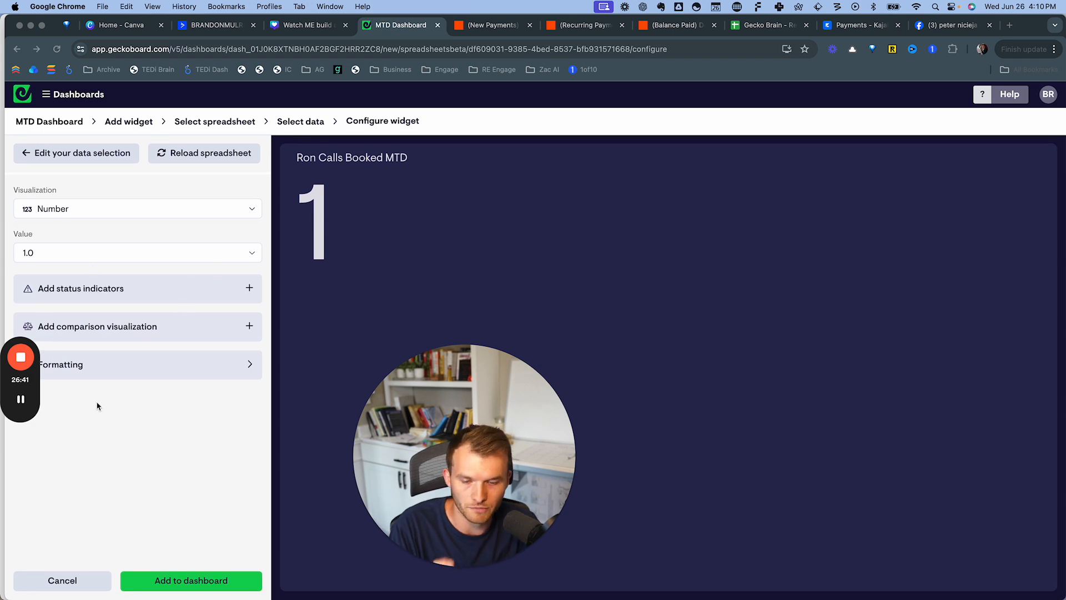
# - Add the widget to the dashboard and place it between the first closer's photo and MTD Cash Collected widgets
pyautogui.click(197, 587)
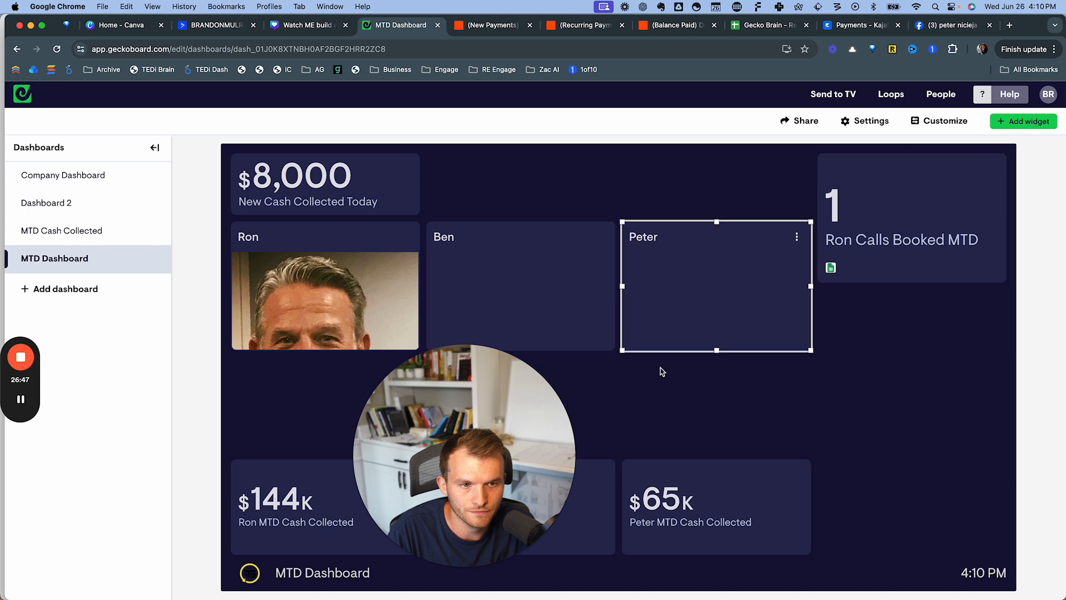
pyautogui.moveTo(917, 207); pyautogui.dragTo(361, 380)
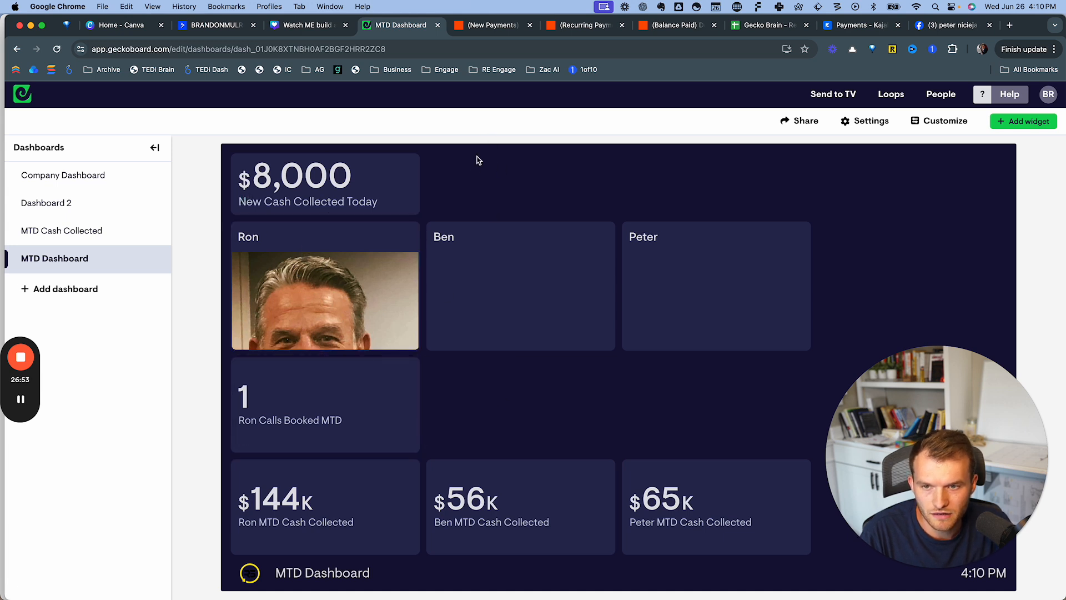
# - Start another Google Sheets widget from Gecko Brain - Reverse Selling, using the Calls Scheduled worksheet
pyautogui.click(1025, 123)
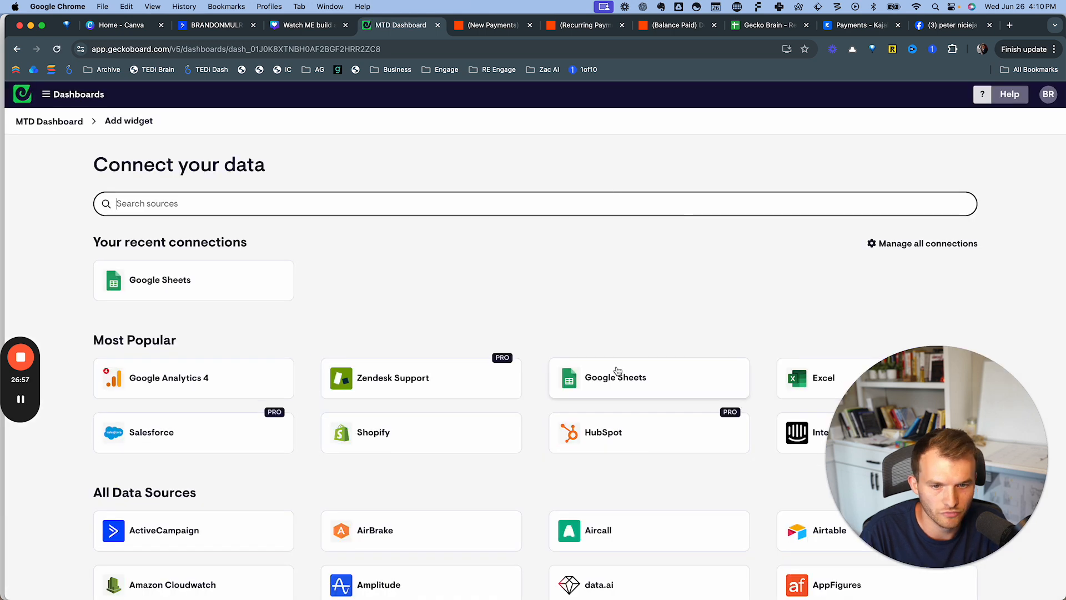
pyautogui.click(614, 372)
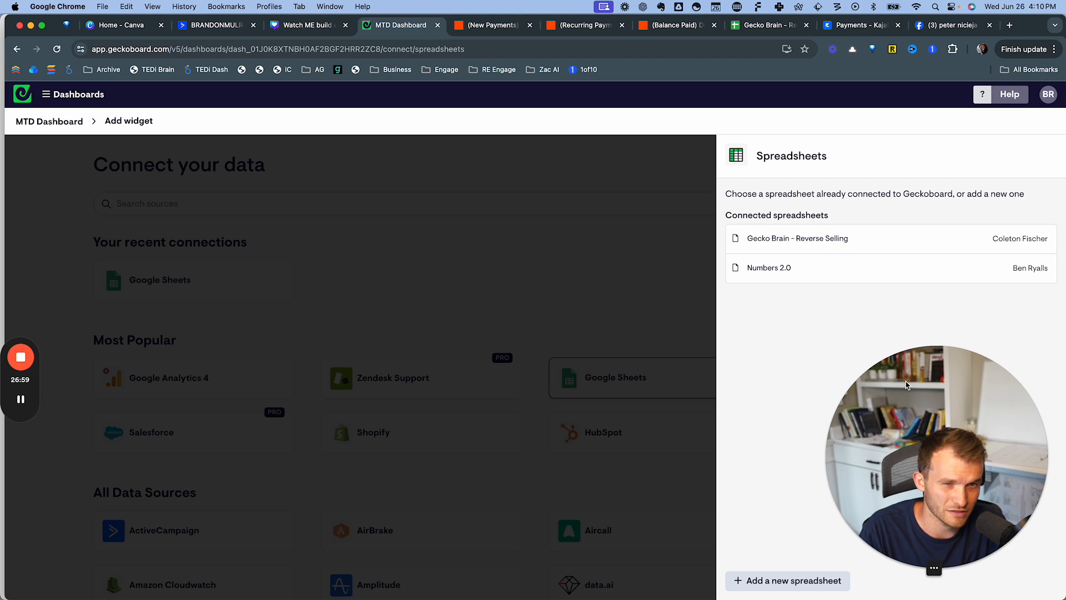
pyautogui.click(824, 243)
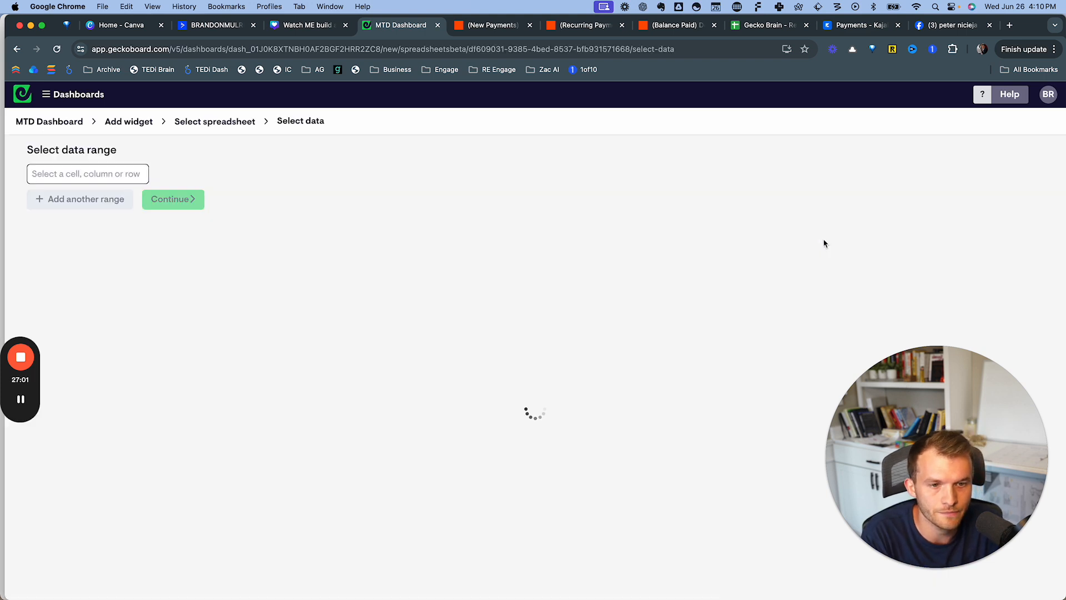
pyautogui.moveTo(893, 420); pyautogui.dragTo(293, 375)
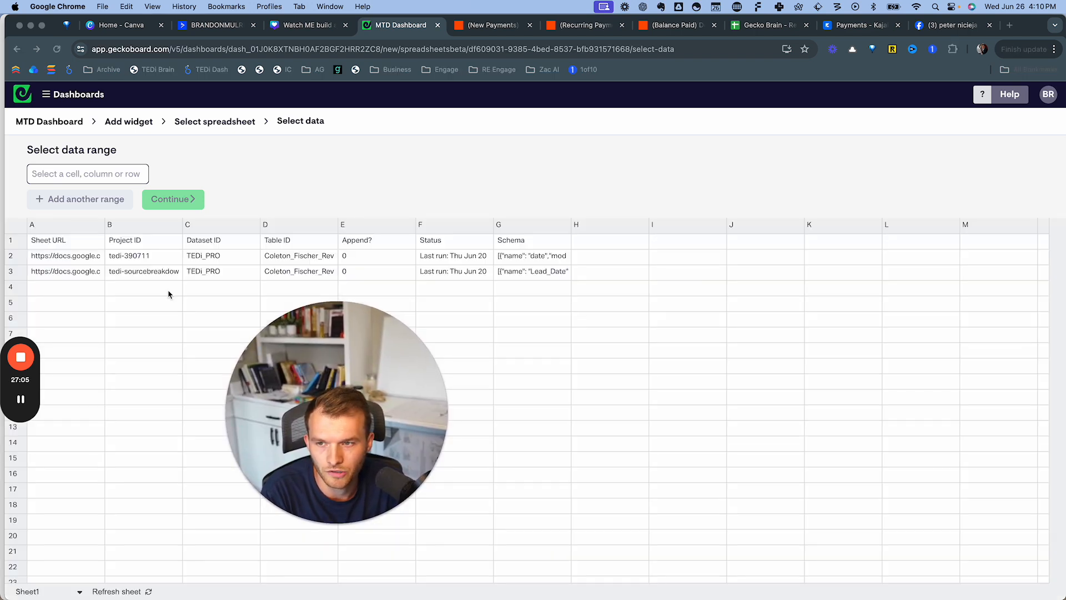
pyautogui.click(82, 594)
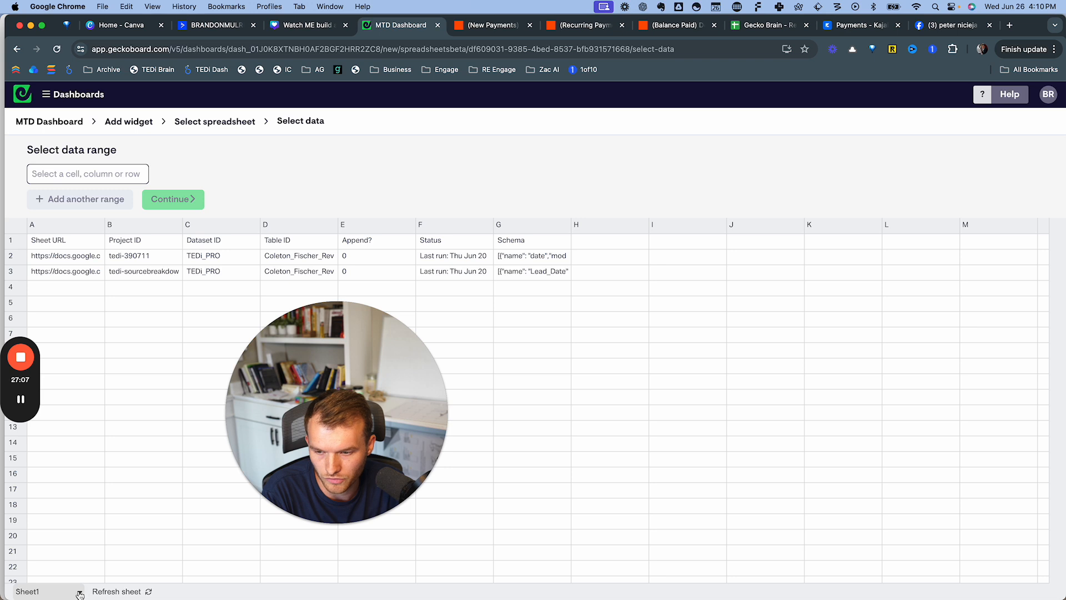
pyautogui.click(80, 594)
pyautogui.click(268, 430)
pyautogui.moveTo(295, 377); pyautogui.dragTo(267, 344)
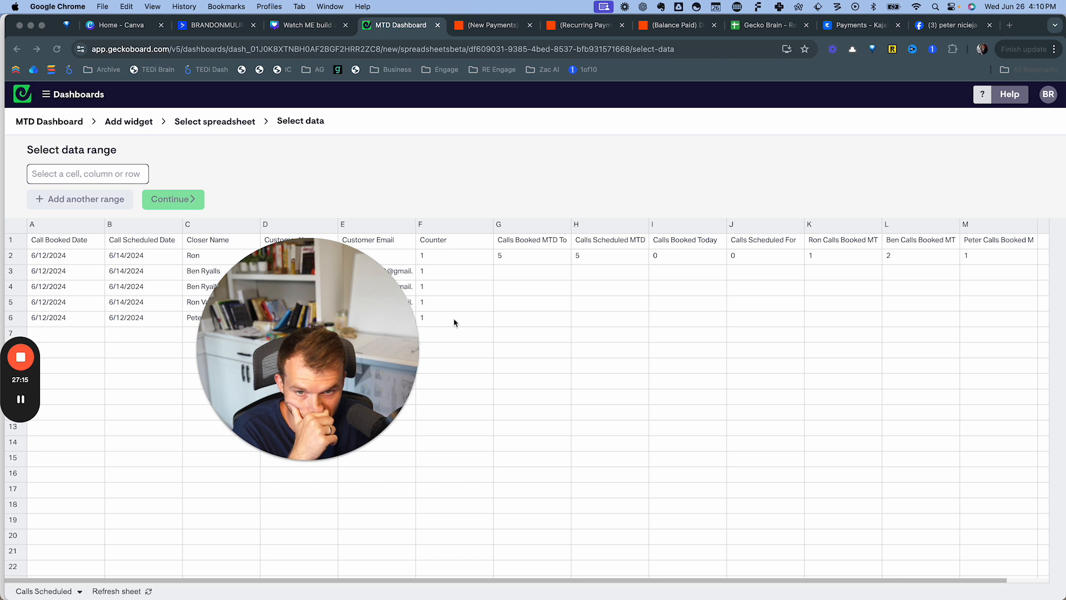
# - Use cell G2 under Calls Booked MTD Total as the widget's data, kept as a single cell
pyautogui.click(524, 257)
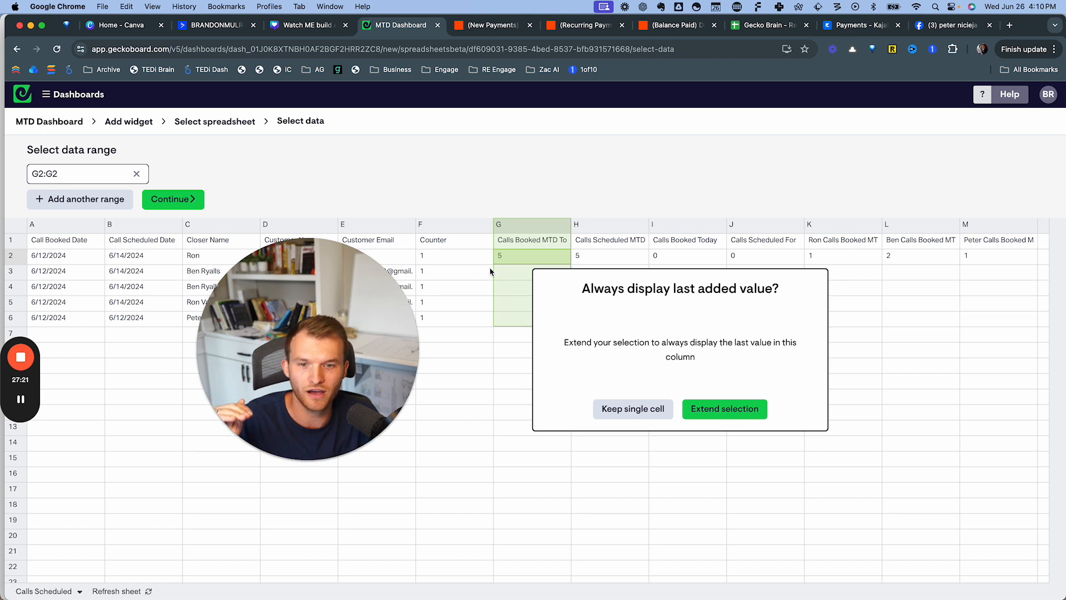
pyautogui.click(633, 409)
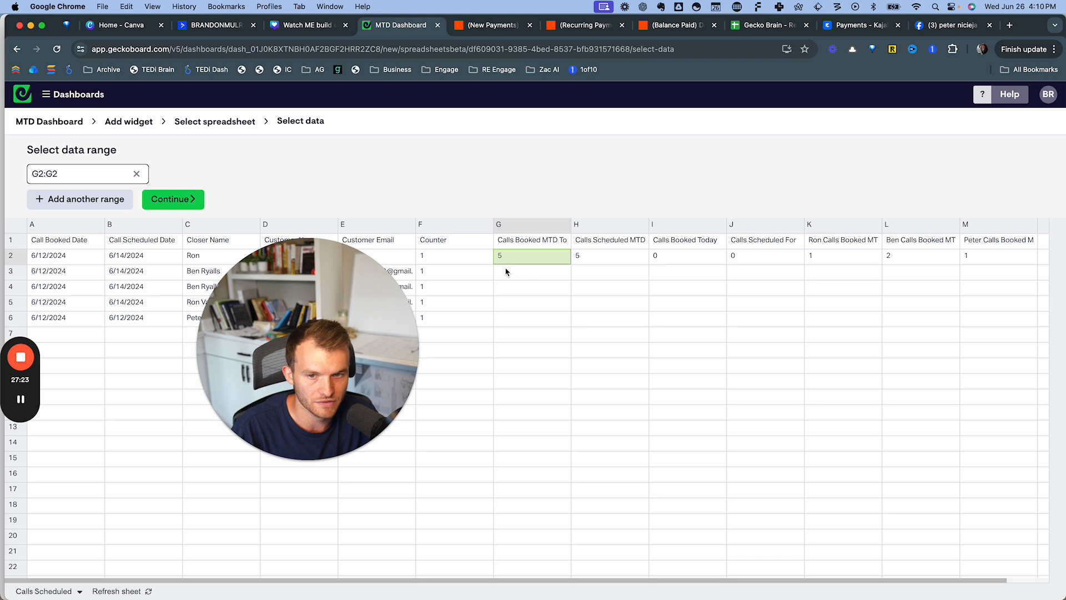
pyautogui.click(173, 199)
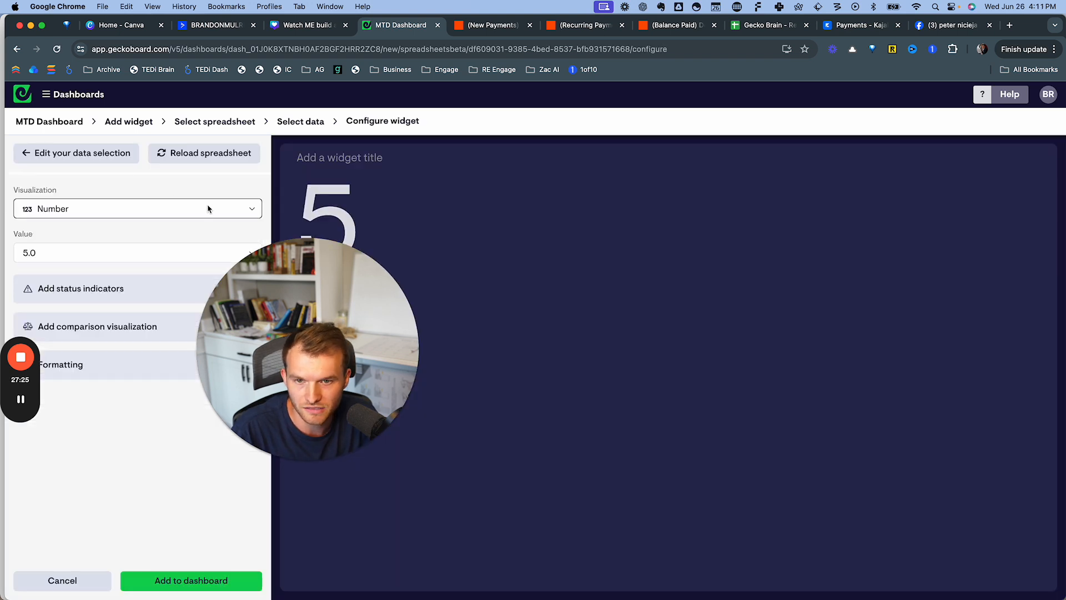
# - Title the widget "All Calls Booked MTD"
pyautogui.click(347, 158)
pyautogui.write('Calls Scheule')
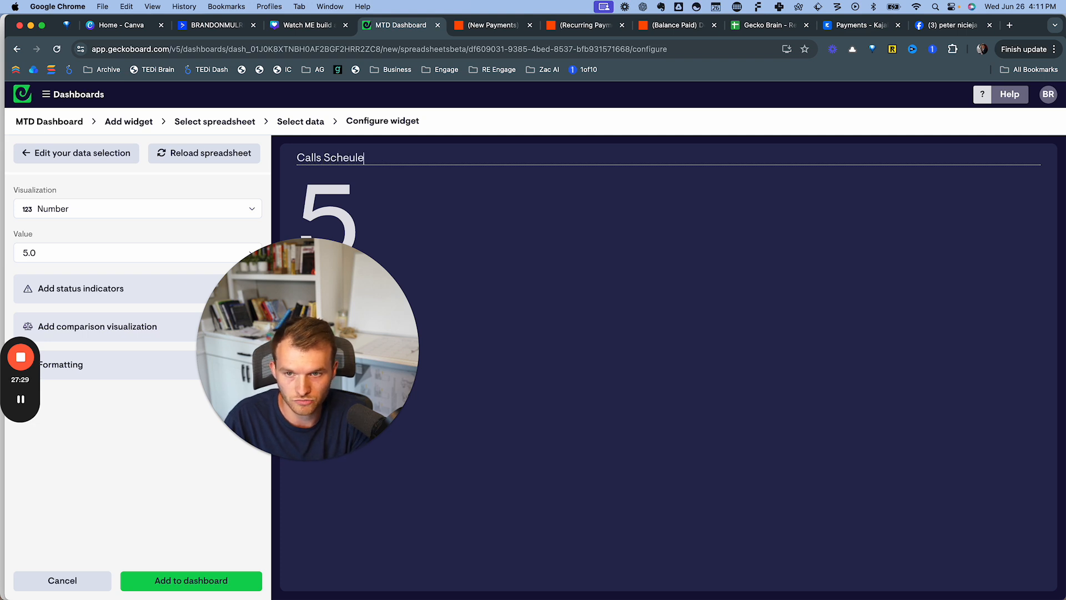
pyautogui.press('super+a')
pyautogui.write('All Calls Booked MT')
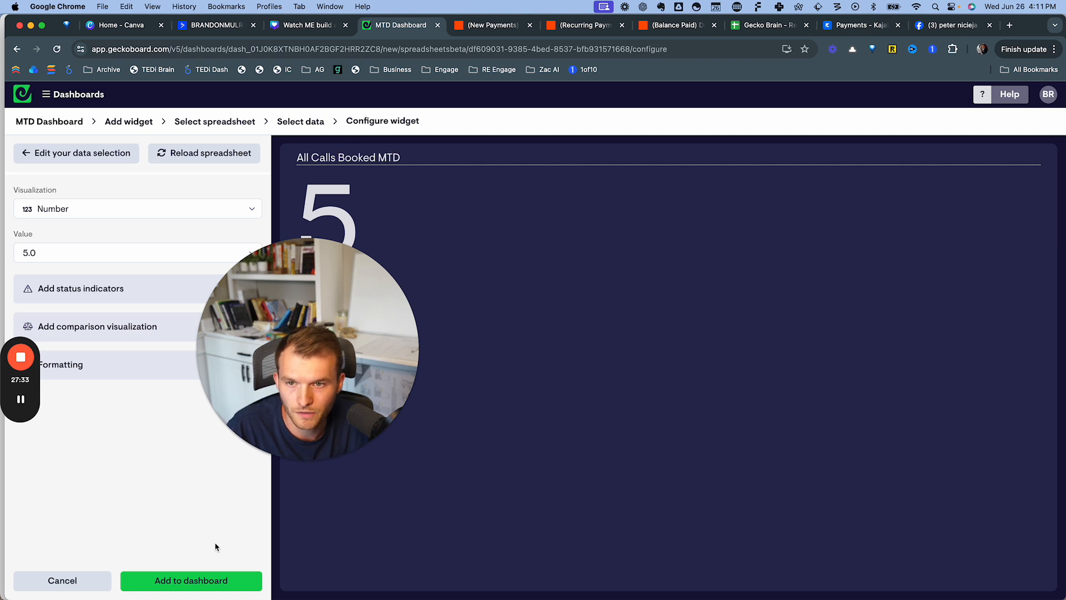
# - Add the widget to the dashboard, shrink it to the top row's height and place it beside New Cash Collected Today
pyautogui.click(210, 578)
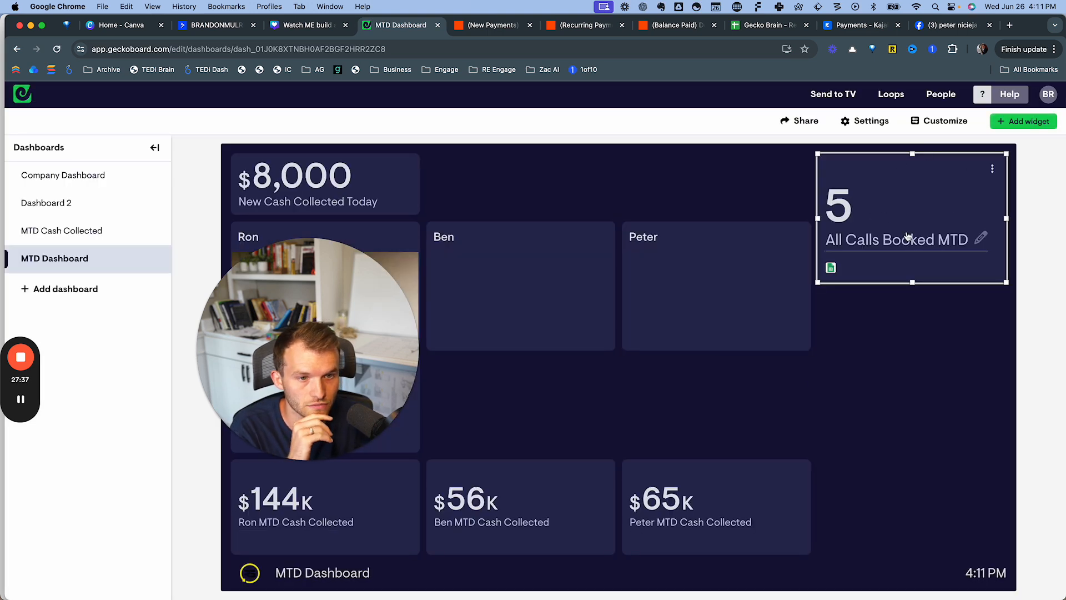
pyautogui.moveTo(914, 282); pyautogui.dragTo(523, 194)
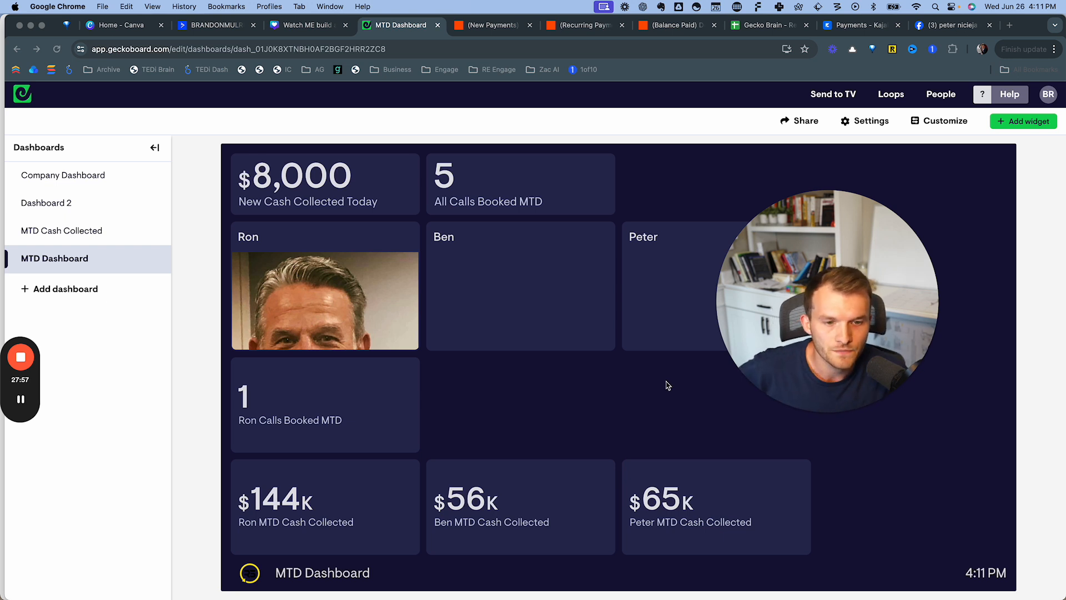
pyautogui.moveTo(830, 350); pyautogui.dragTo(559, 282)
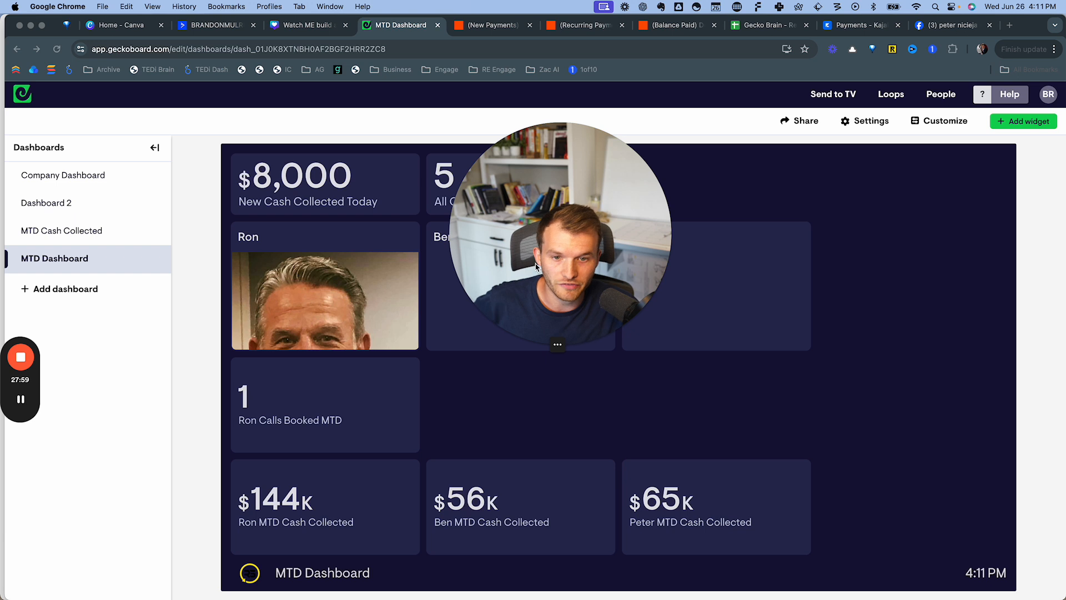